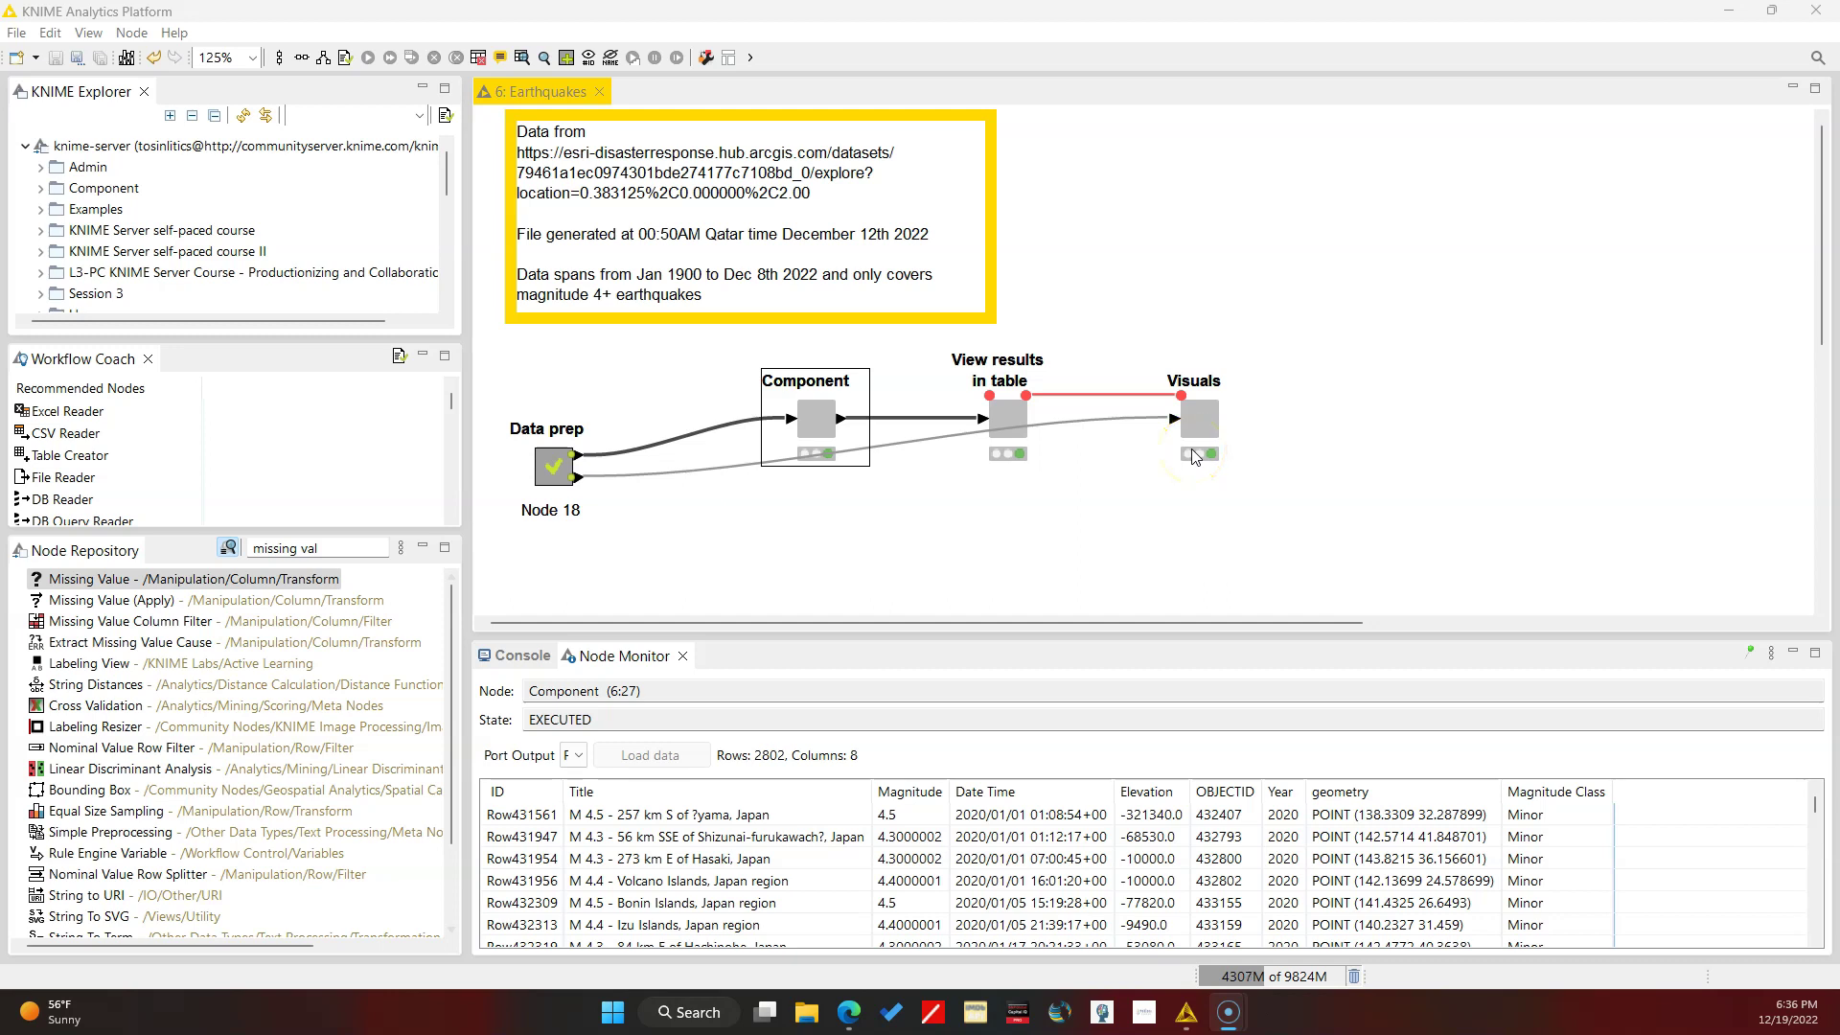
Step: Select the Visuals node and delete the 'missing val' text from the Node Repository search
click(1187, 454)
click(345, 549)
key(BackSpace)
key(BackSpace)
key(BackSpace)
key(BackSpace)
key(BackSpace)
key(BackSpace)
key(BackSpace)
key(BackSpace)
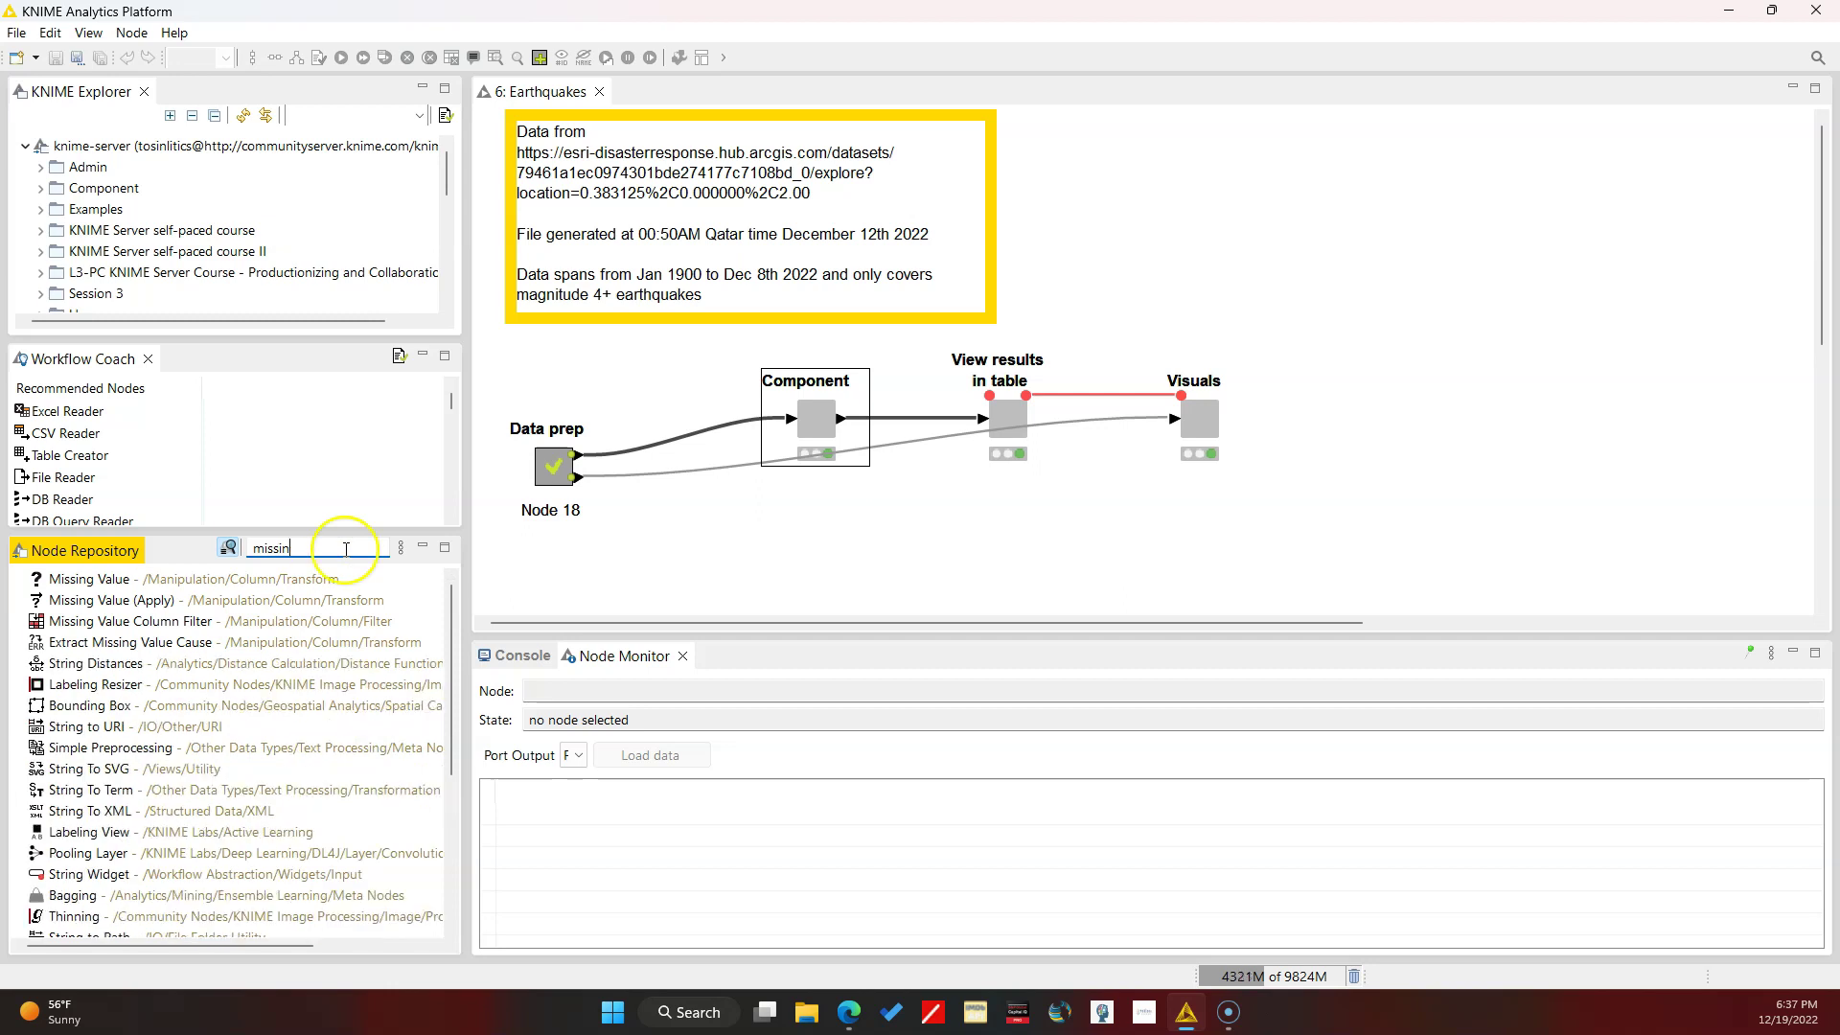
key(BackSpace)
key(BackSpace)
key(BackSpace)
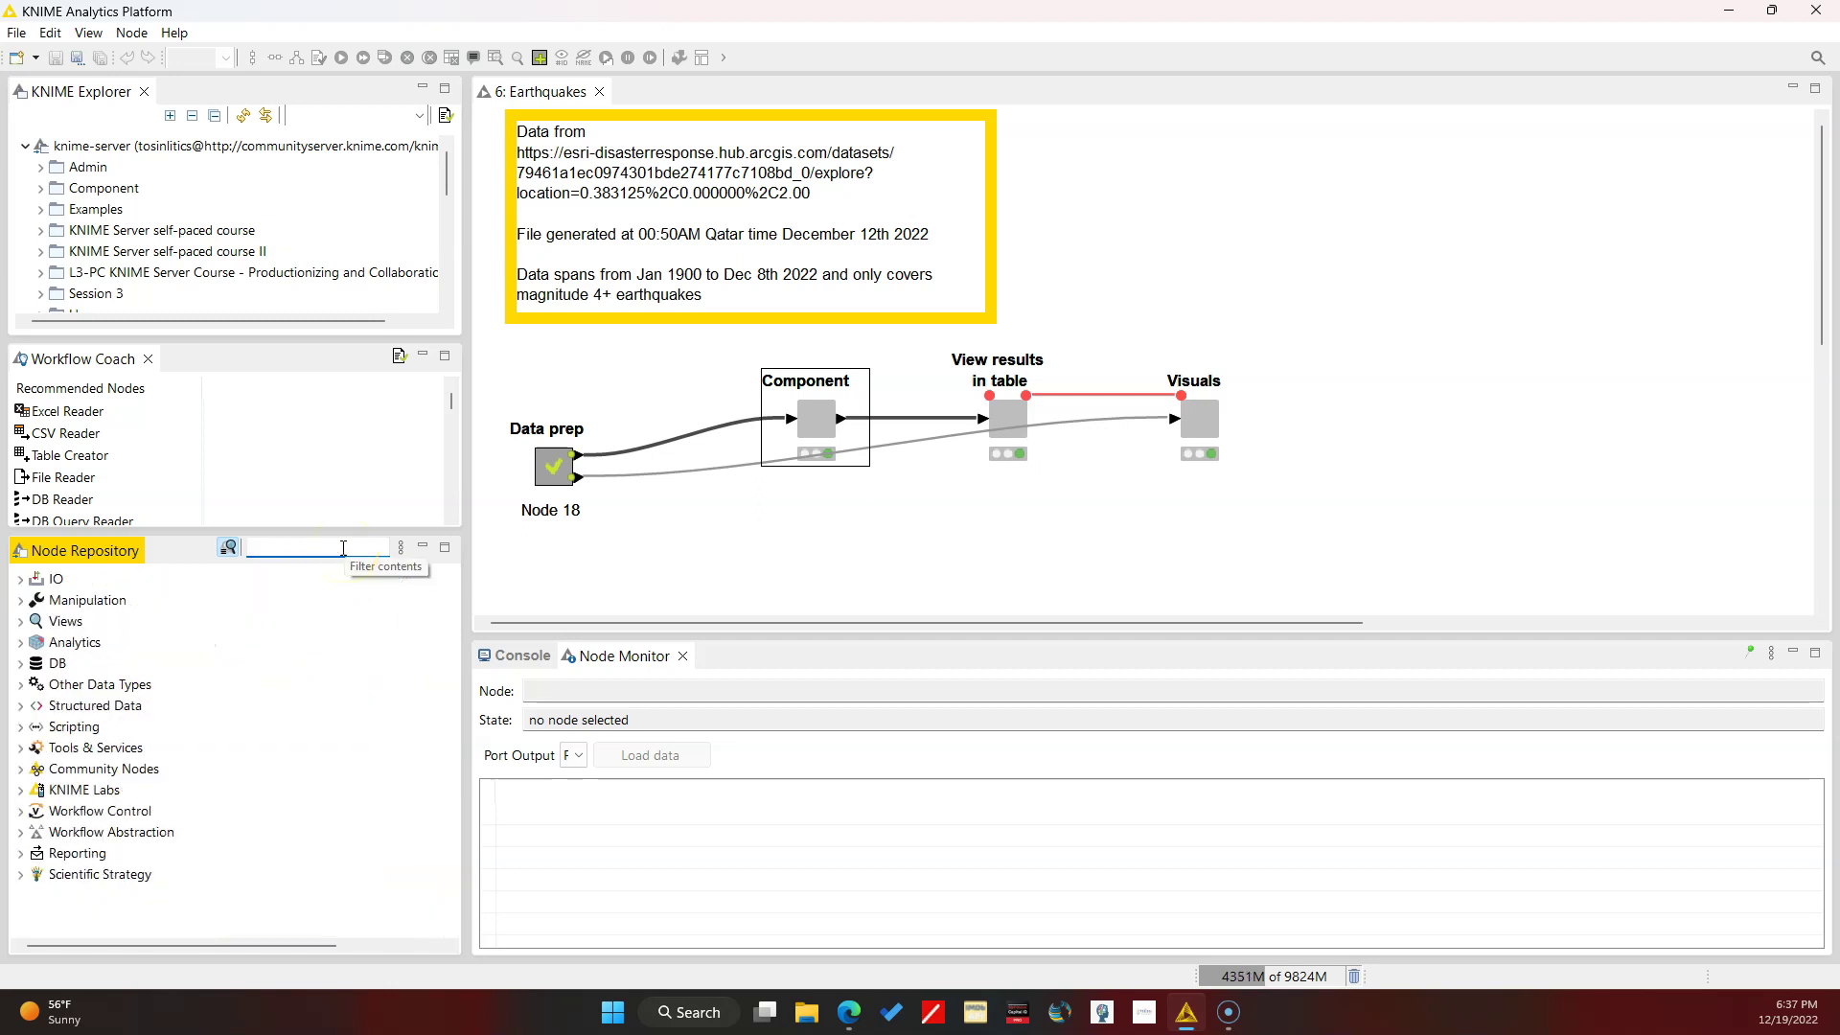
Step: Open Install KNIME Extensions maximized, include installed items, and filter the list for 'geospac'
click(18, 35)
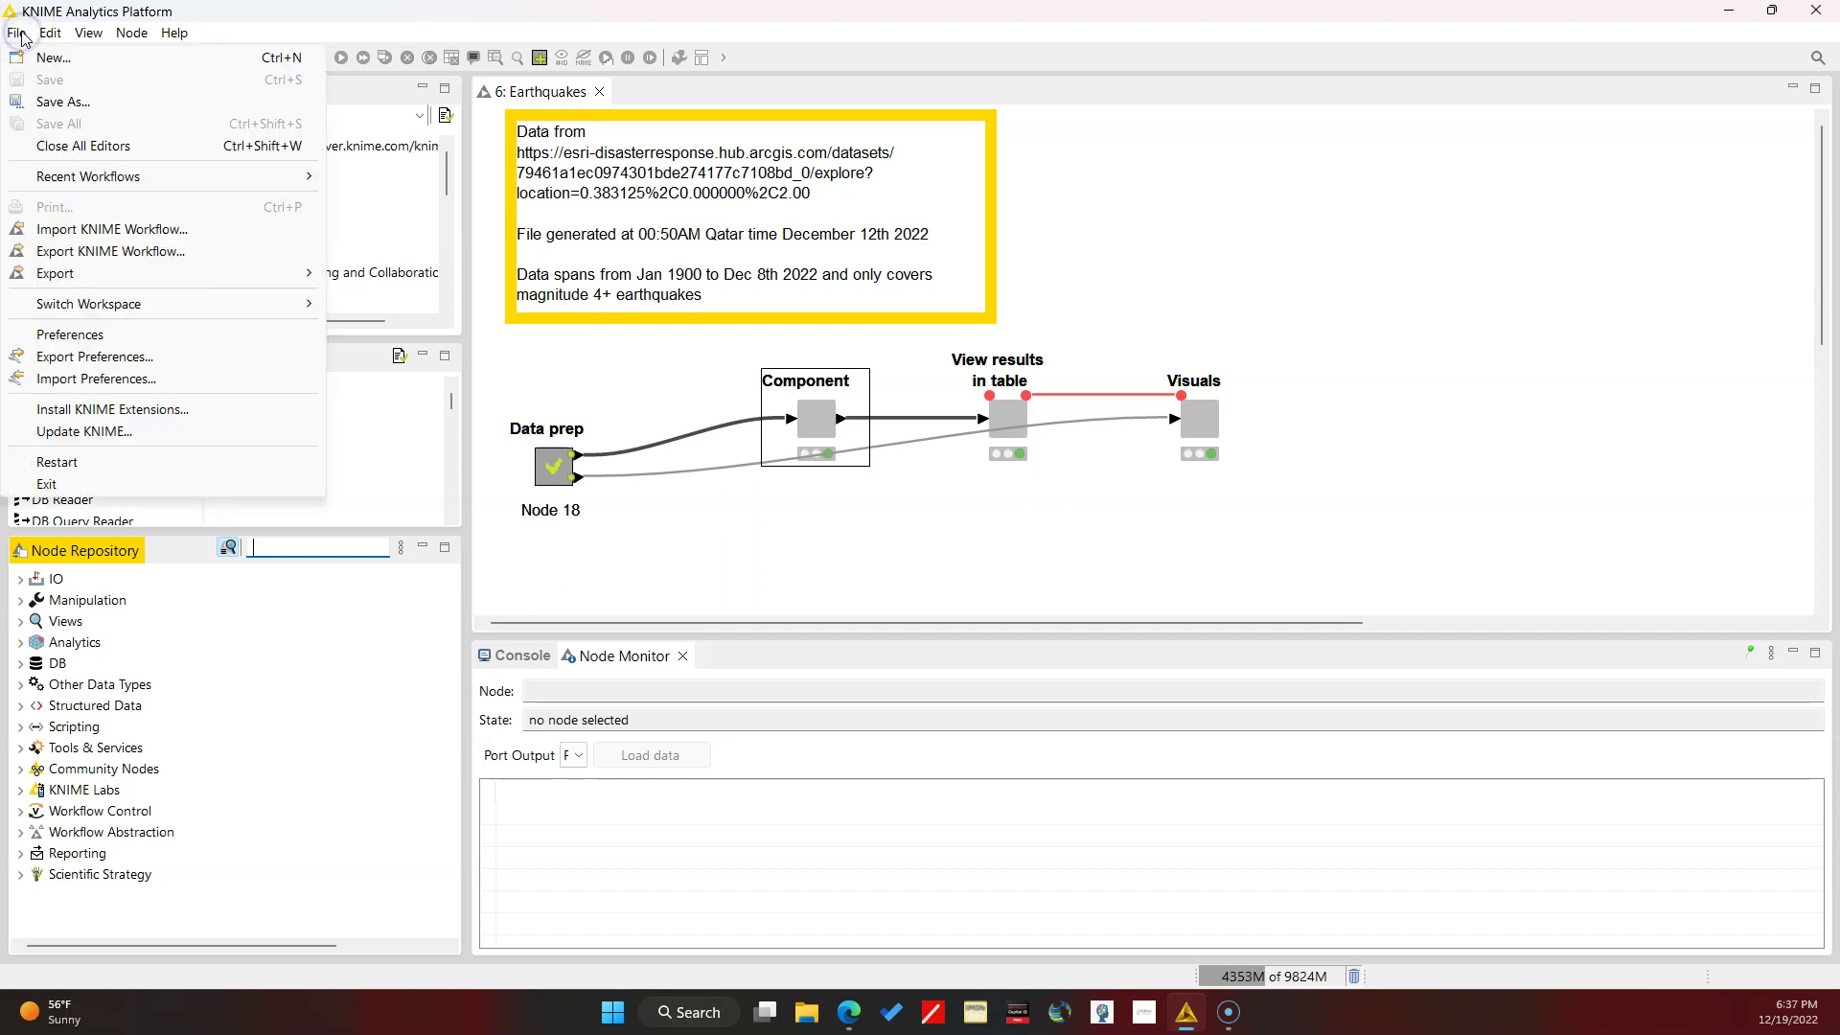
click(82, 419)
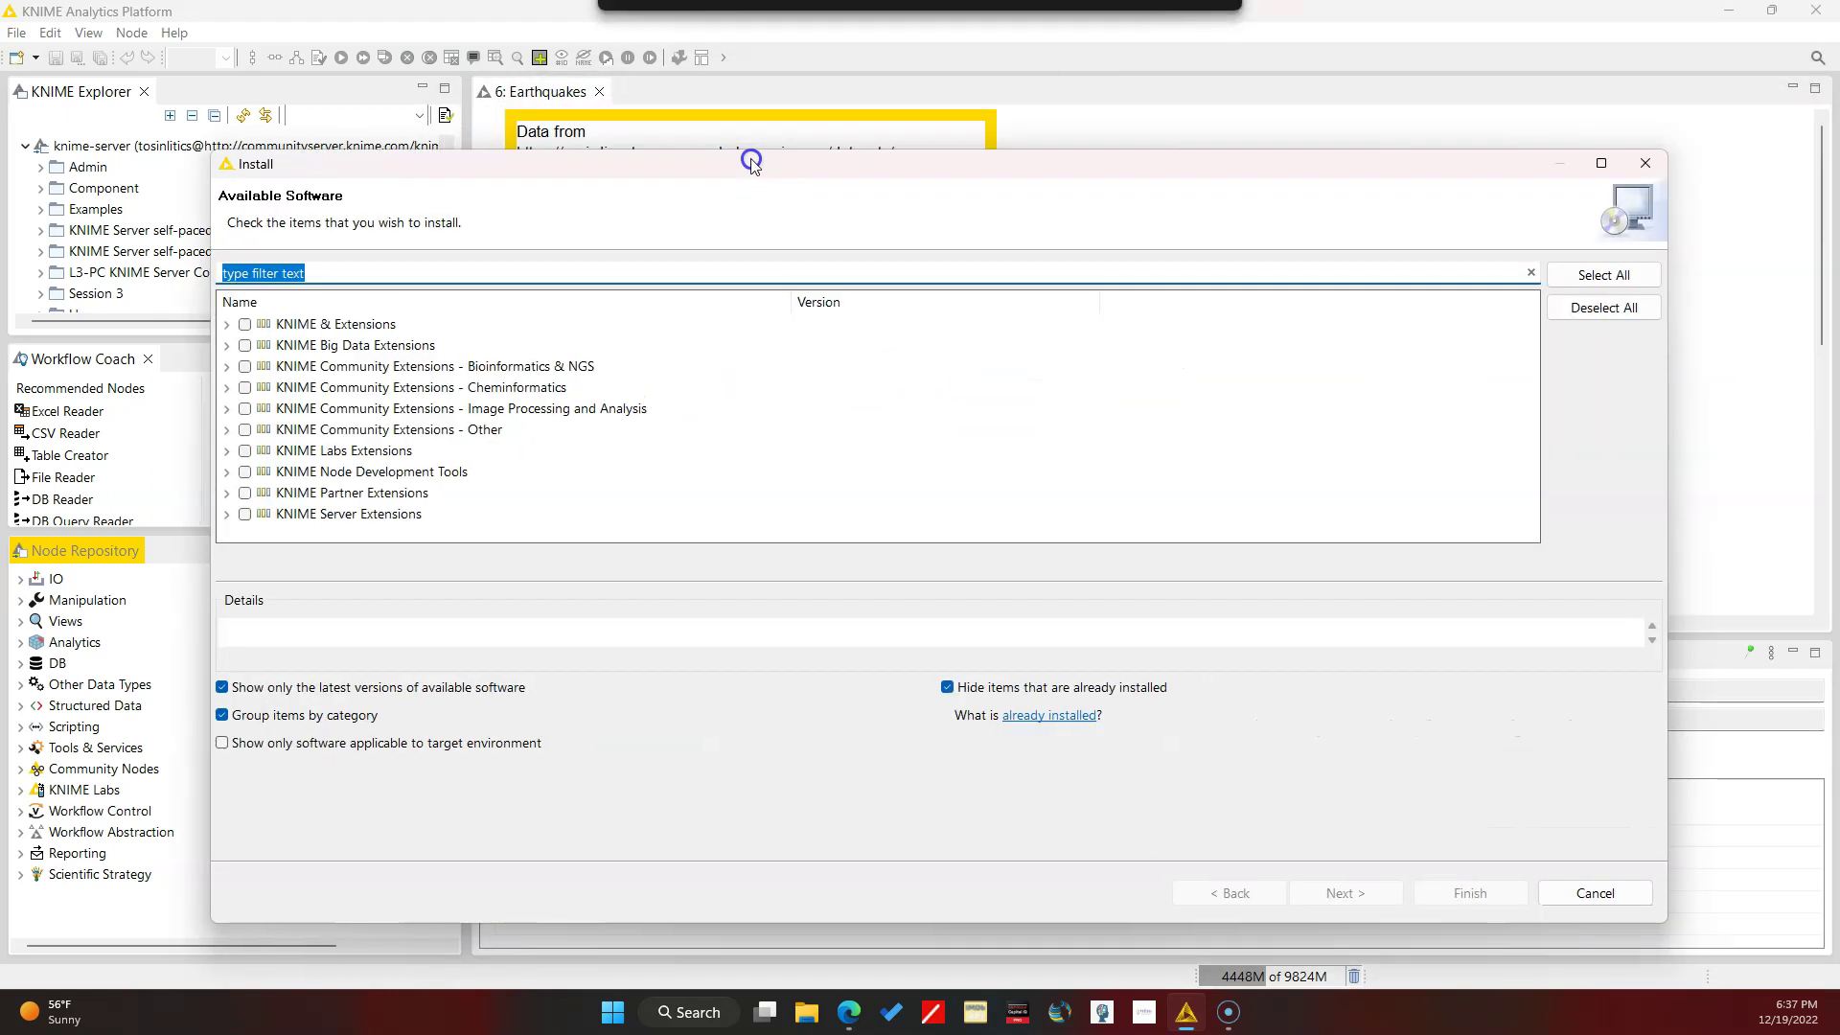
double_click(751, 156)
click(927, 753)
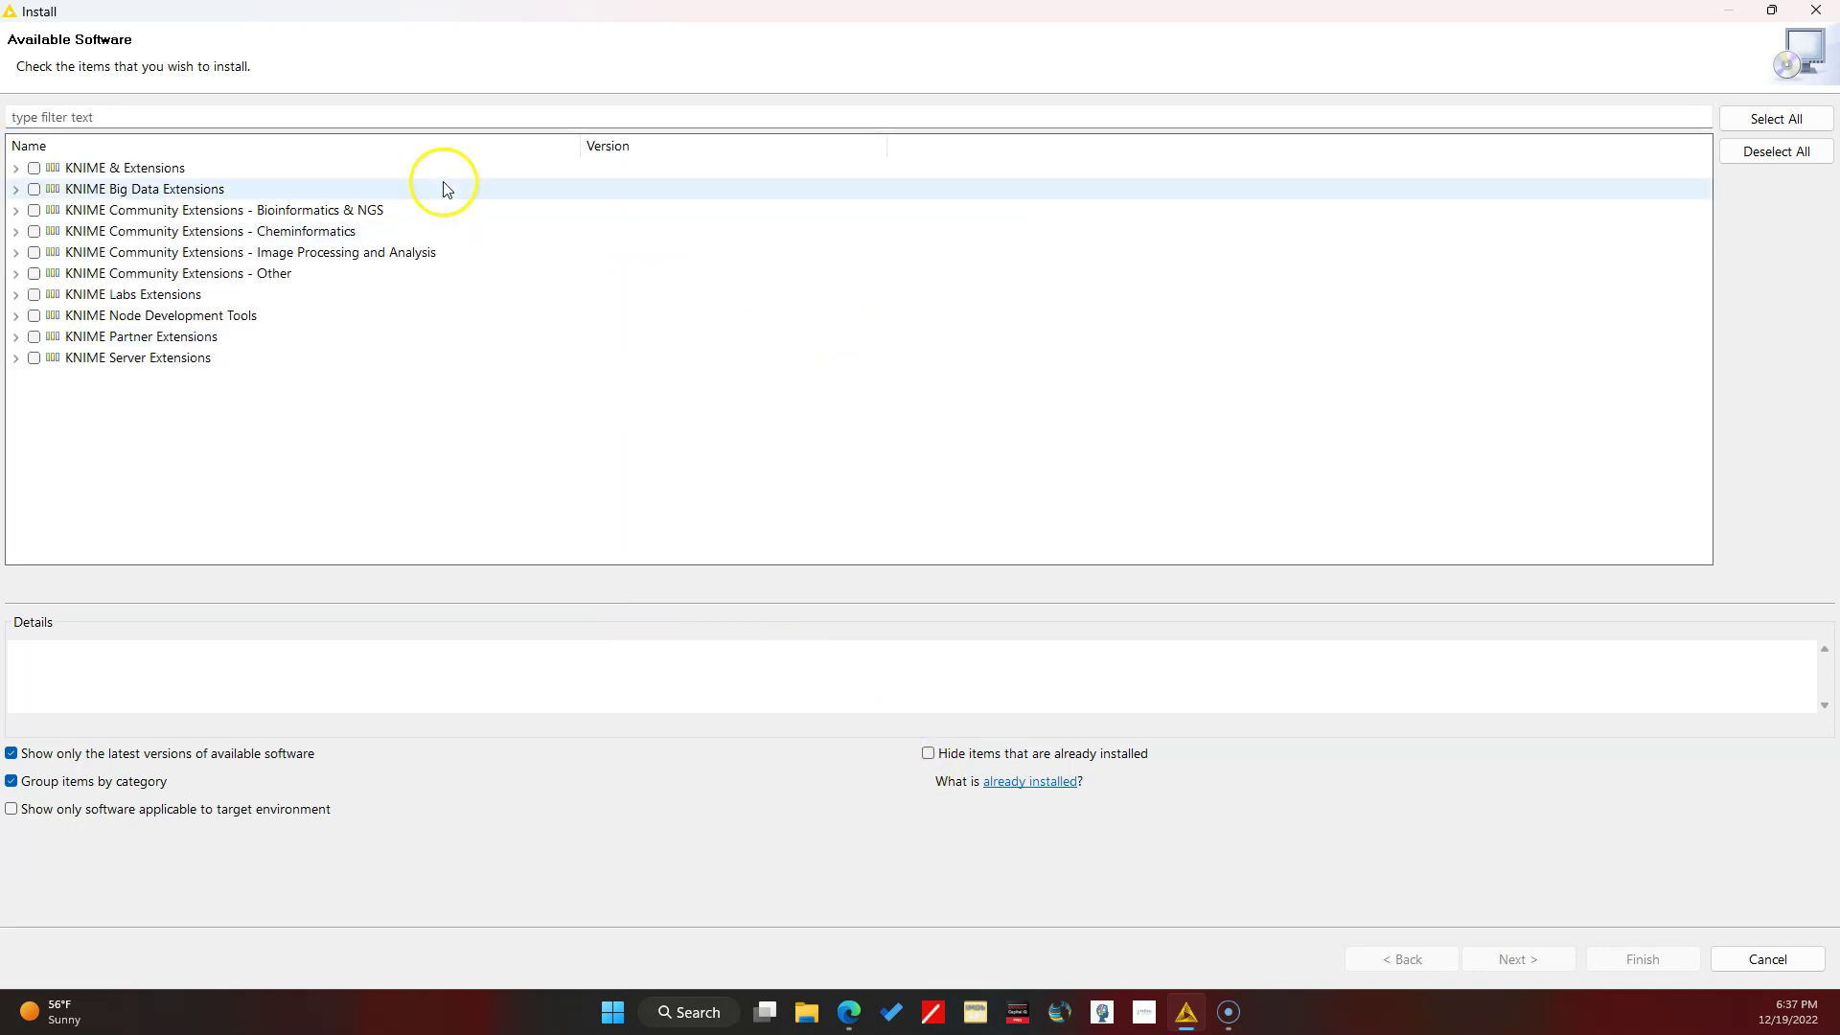
click(324, 123)
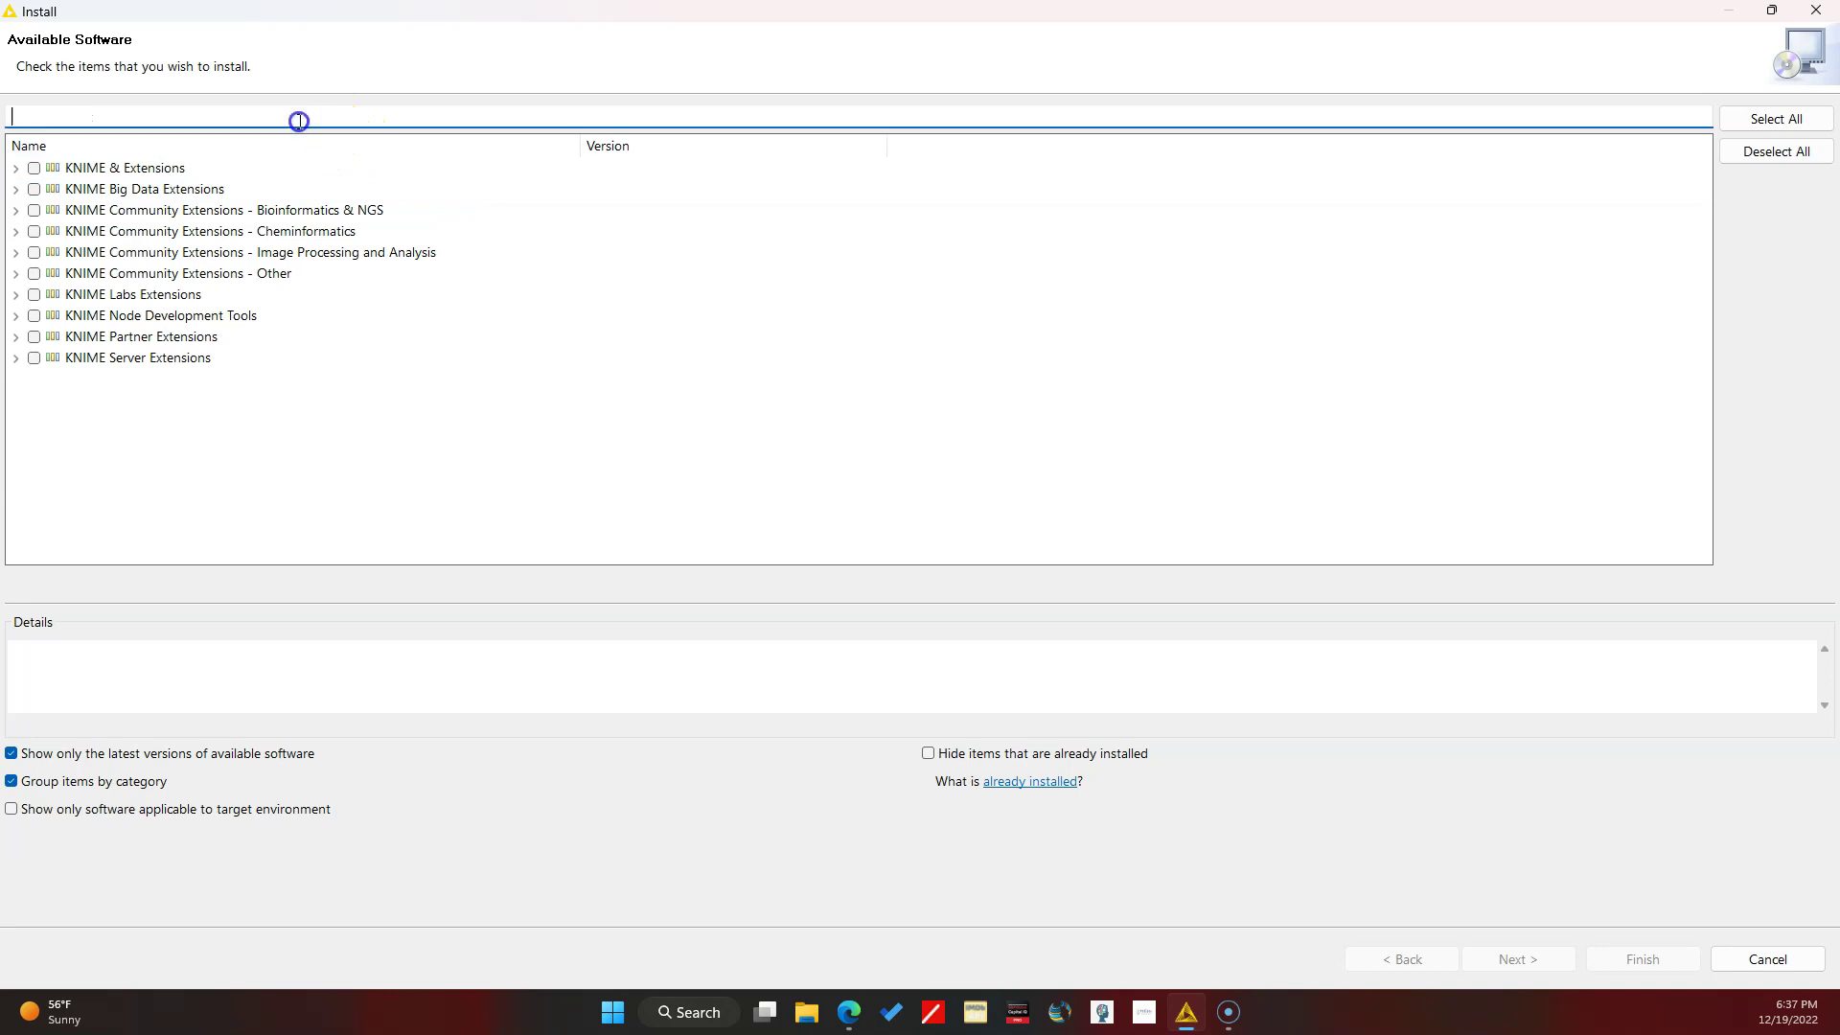
text(geospac)
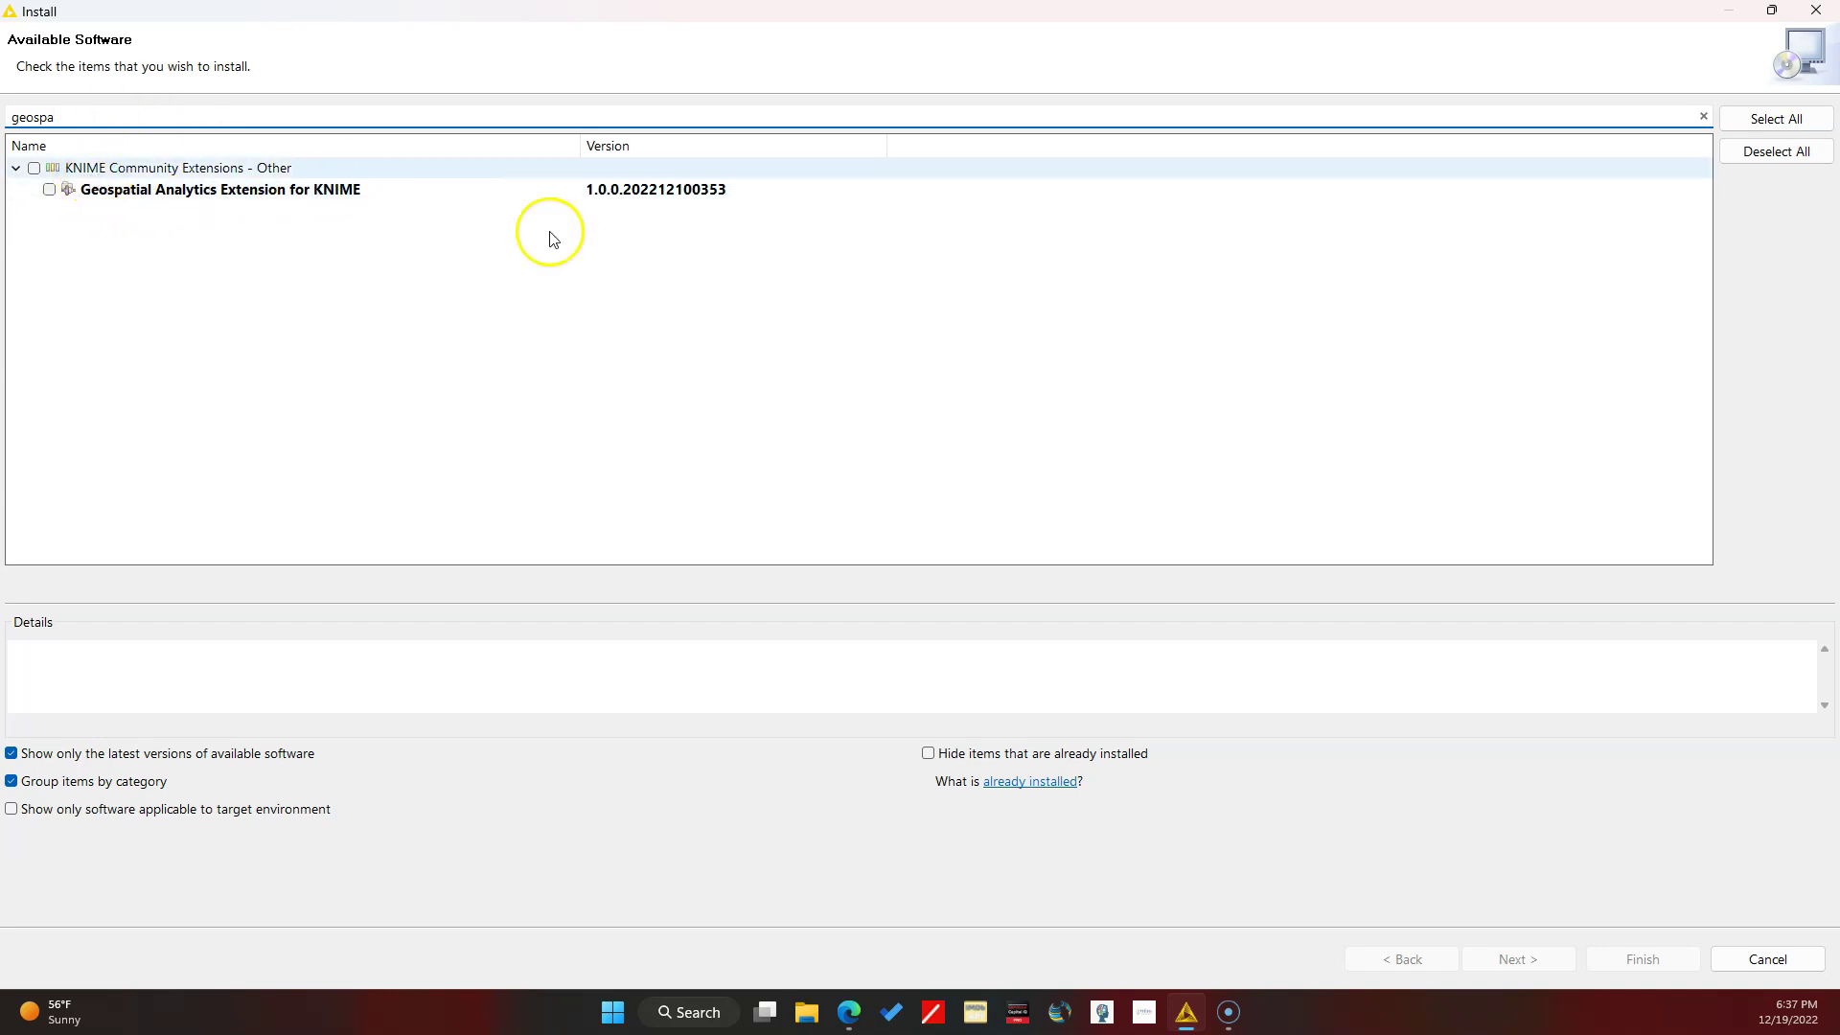
Step: Cancel the installer and expand Community Nodes > Geospatial Analytics, Spatial IO and Spatial Calculation
click(1763, 959)
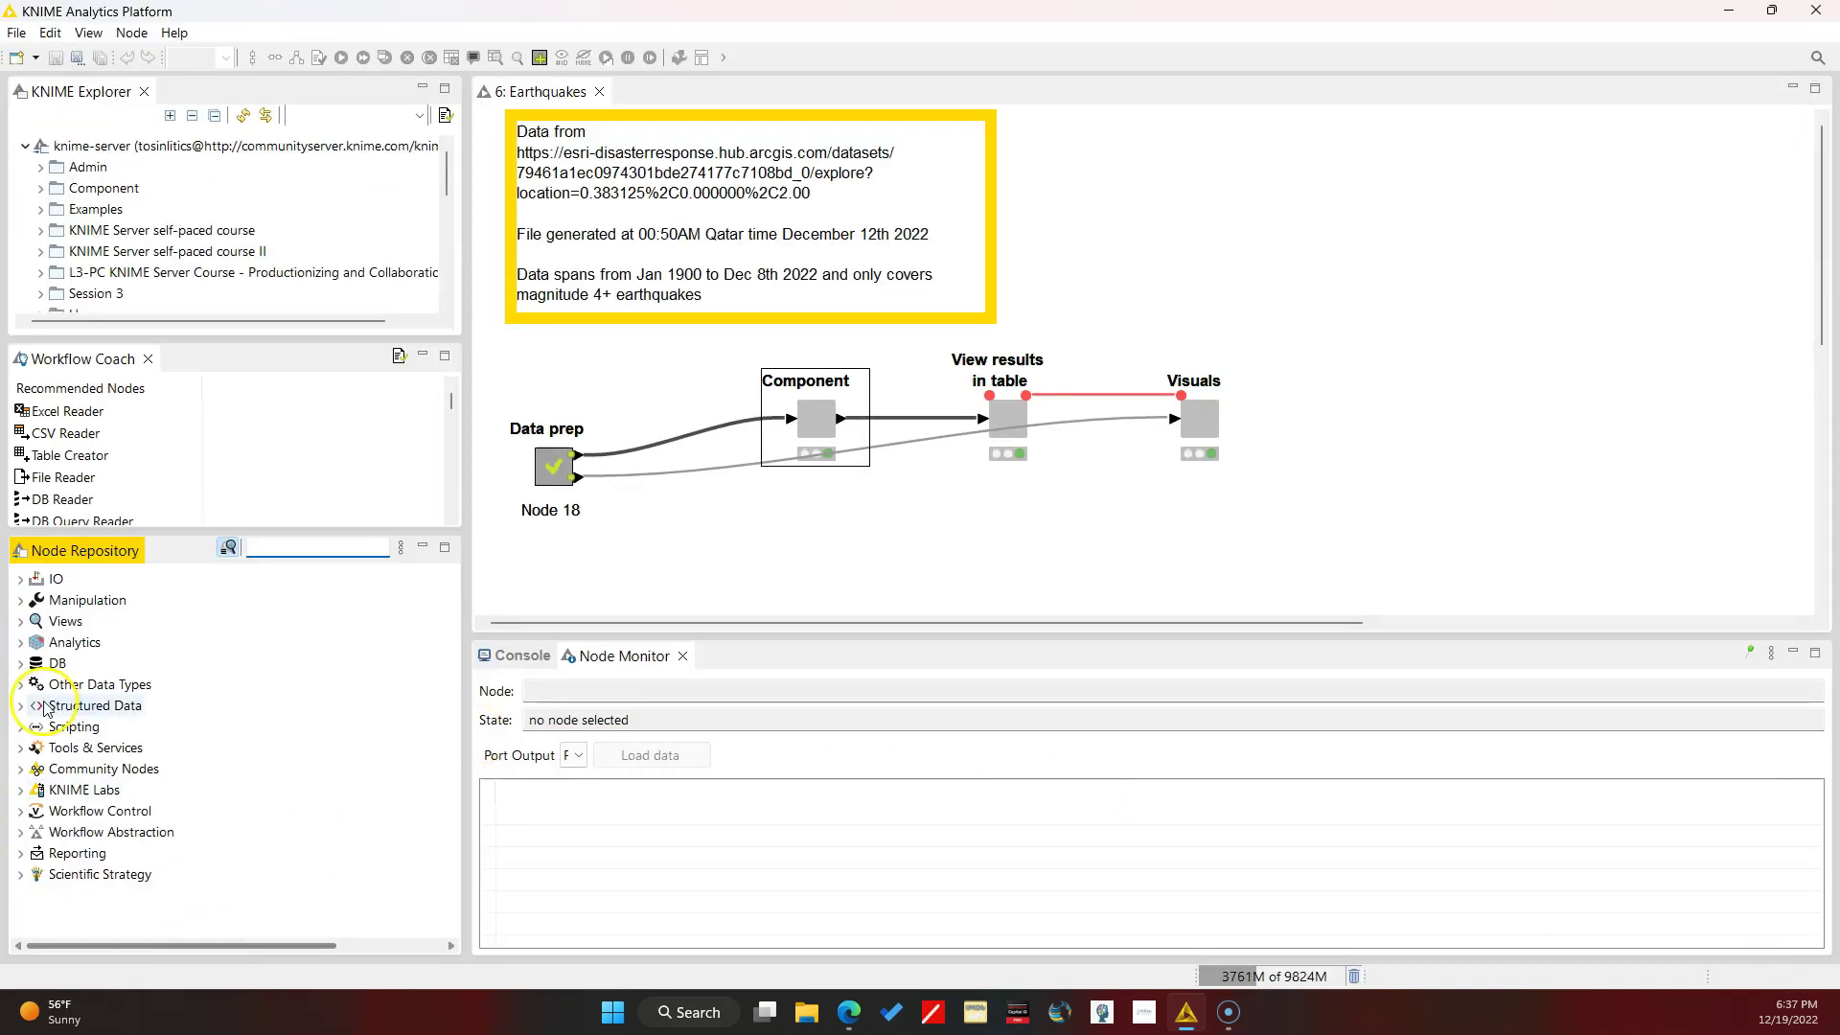
click(21, 771)
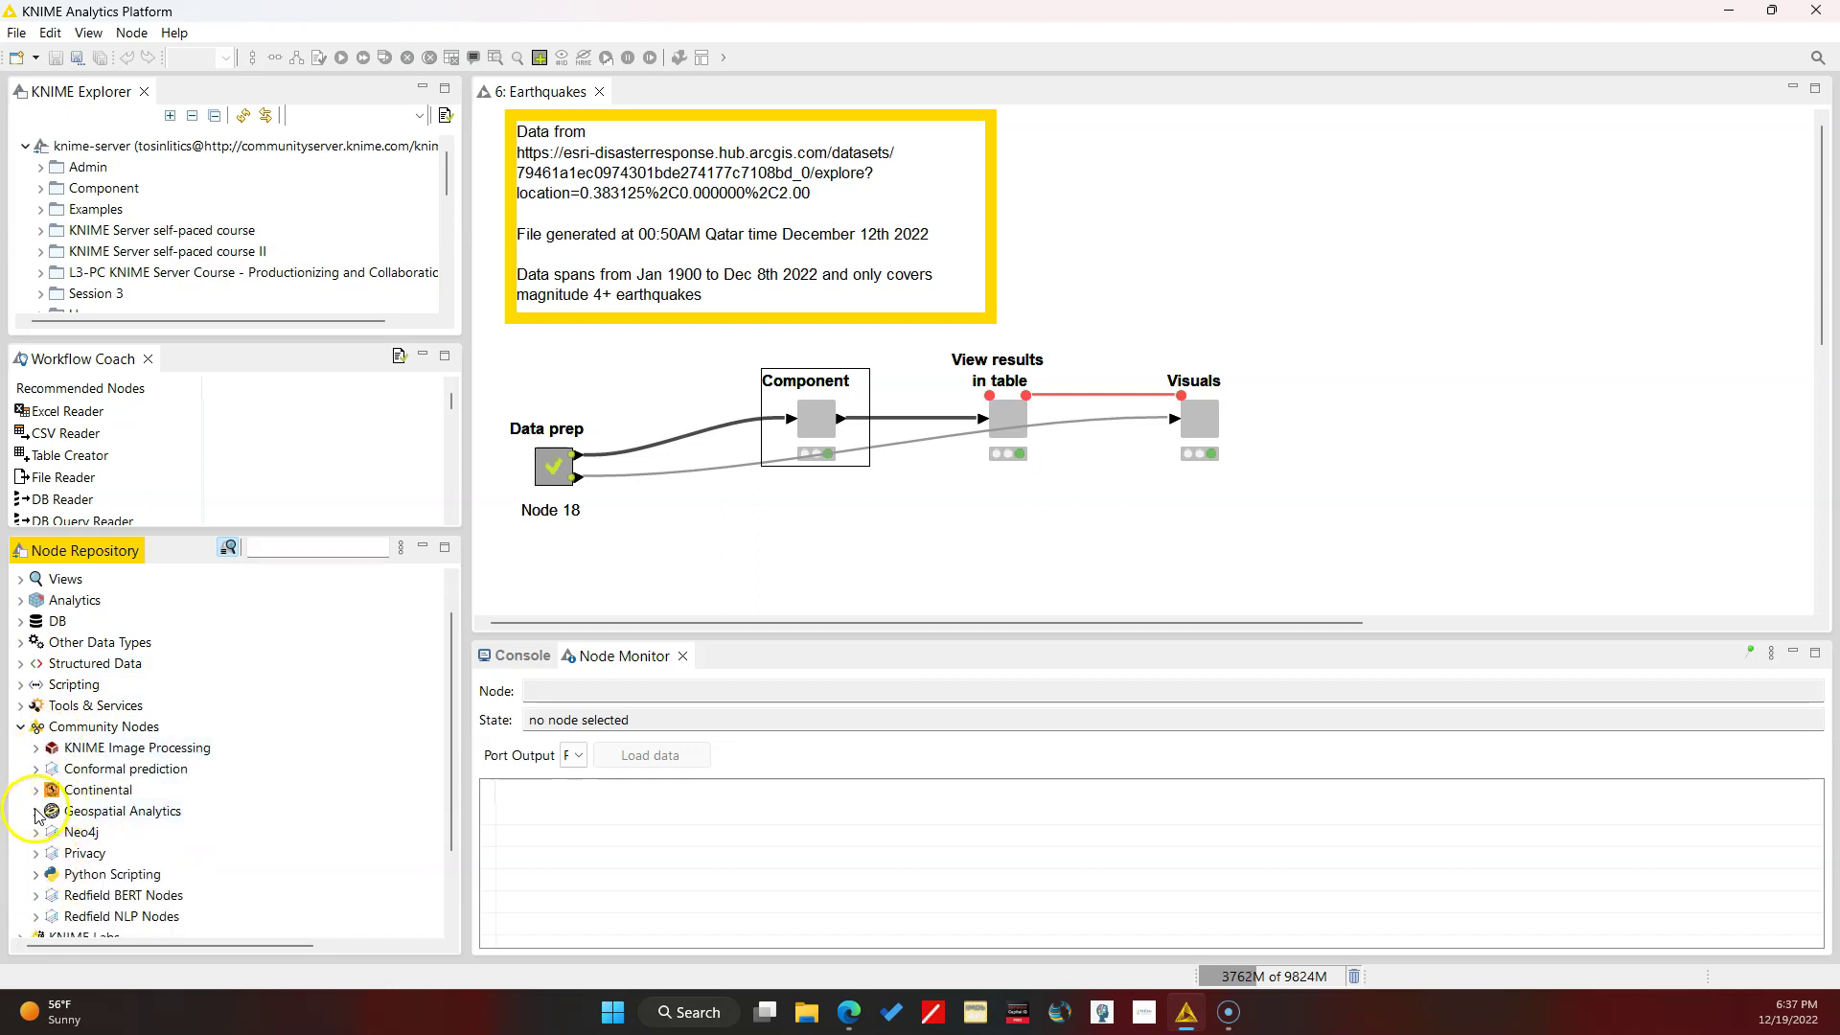
click(36, 812)
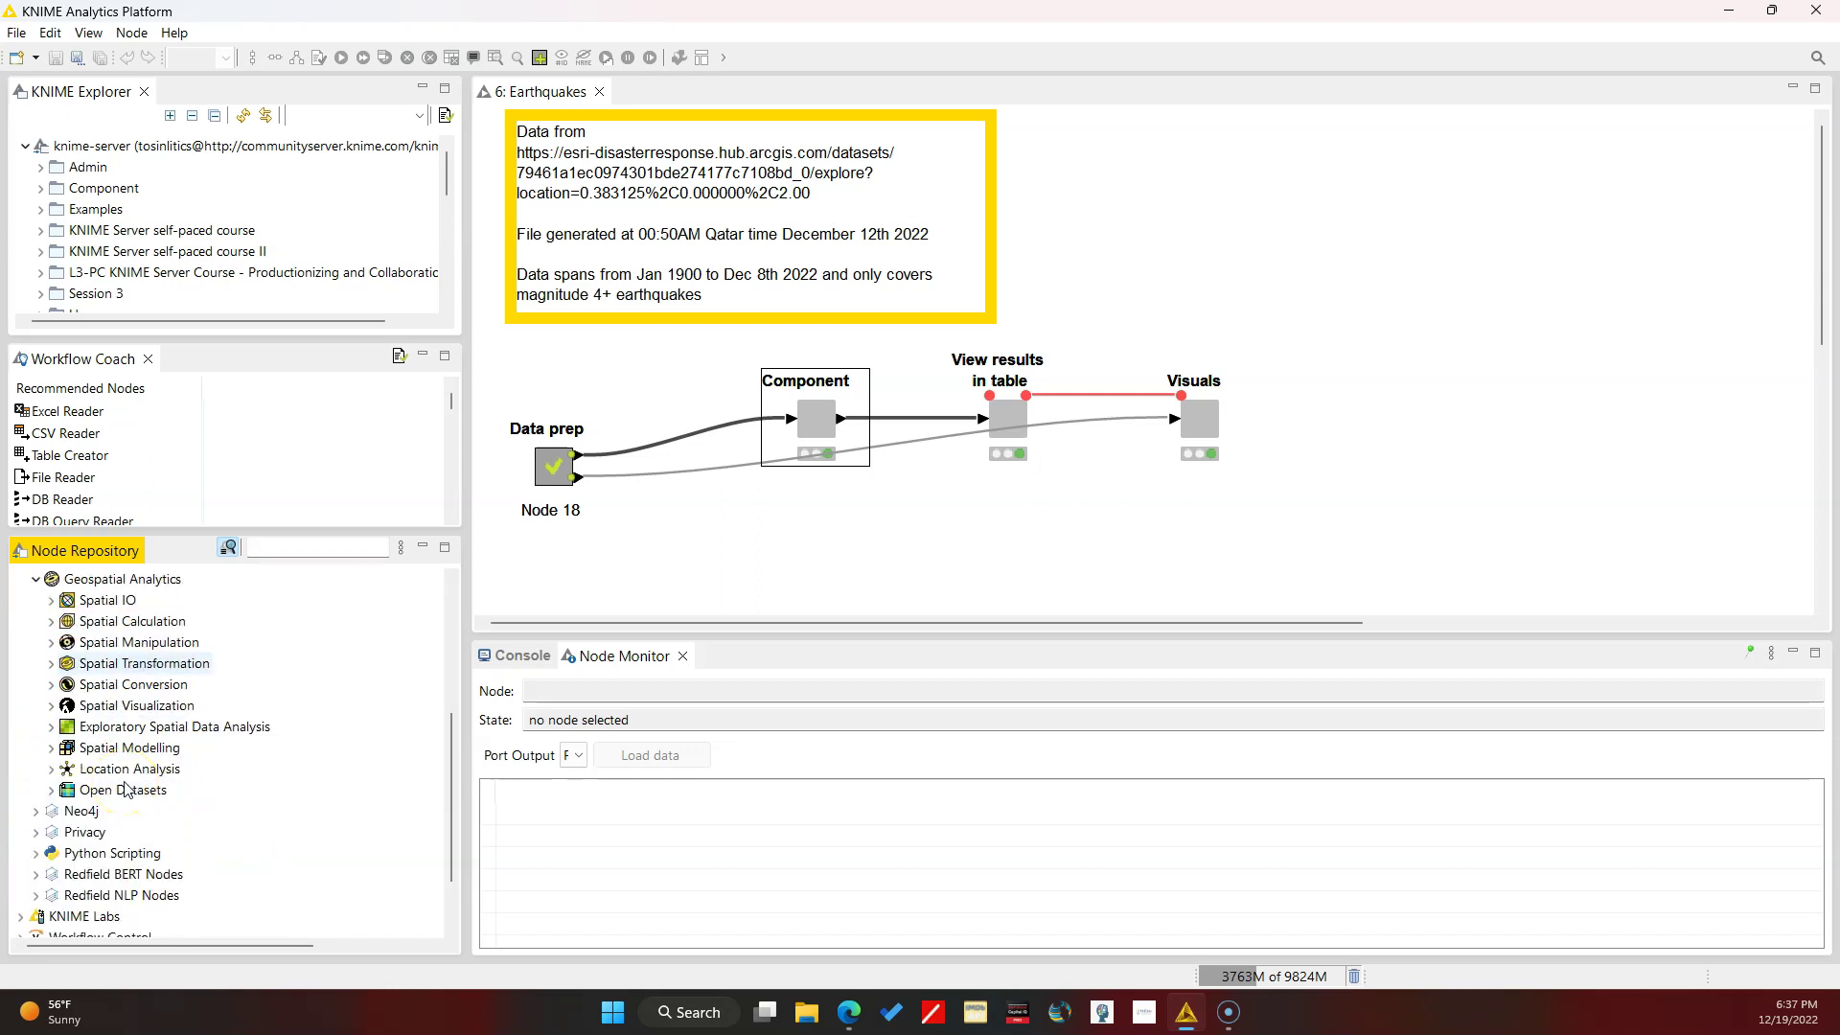
click(50, 602)
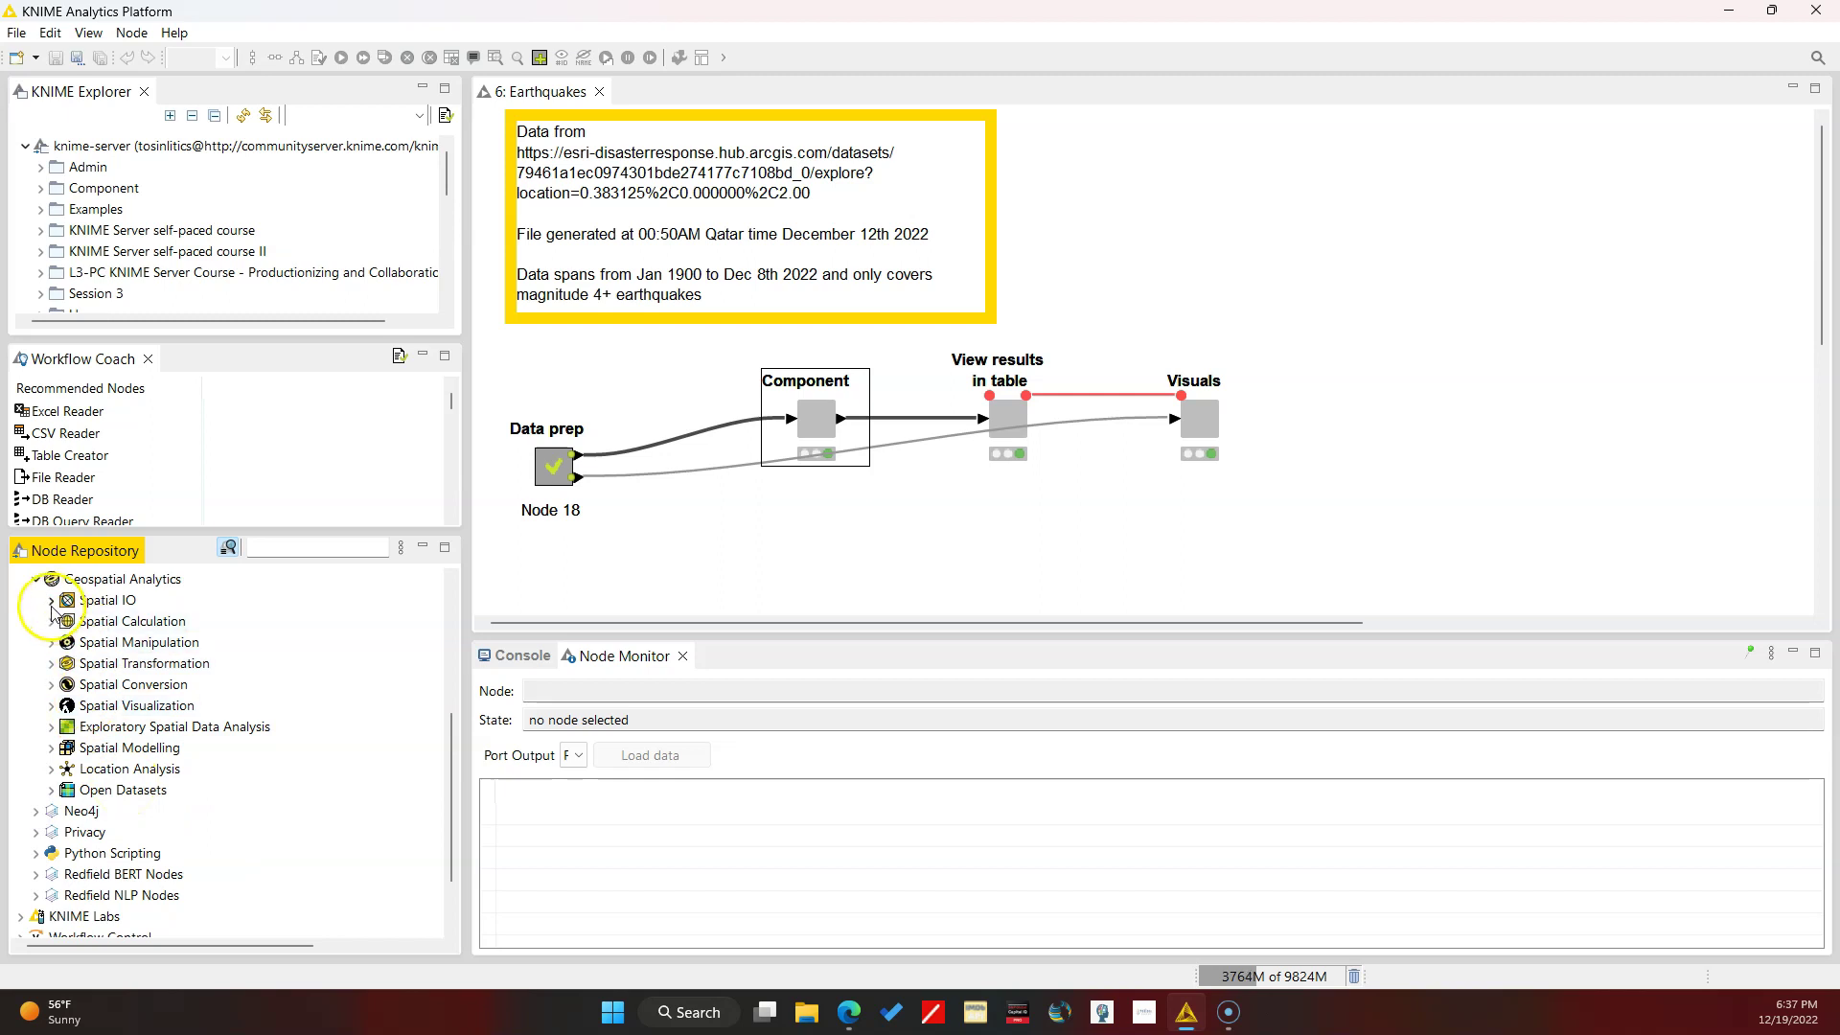
click(50, 602)
click(51, 708)
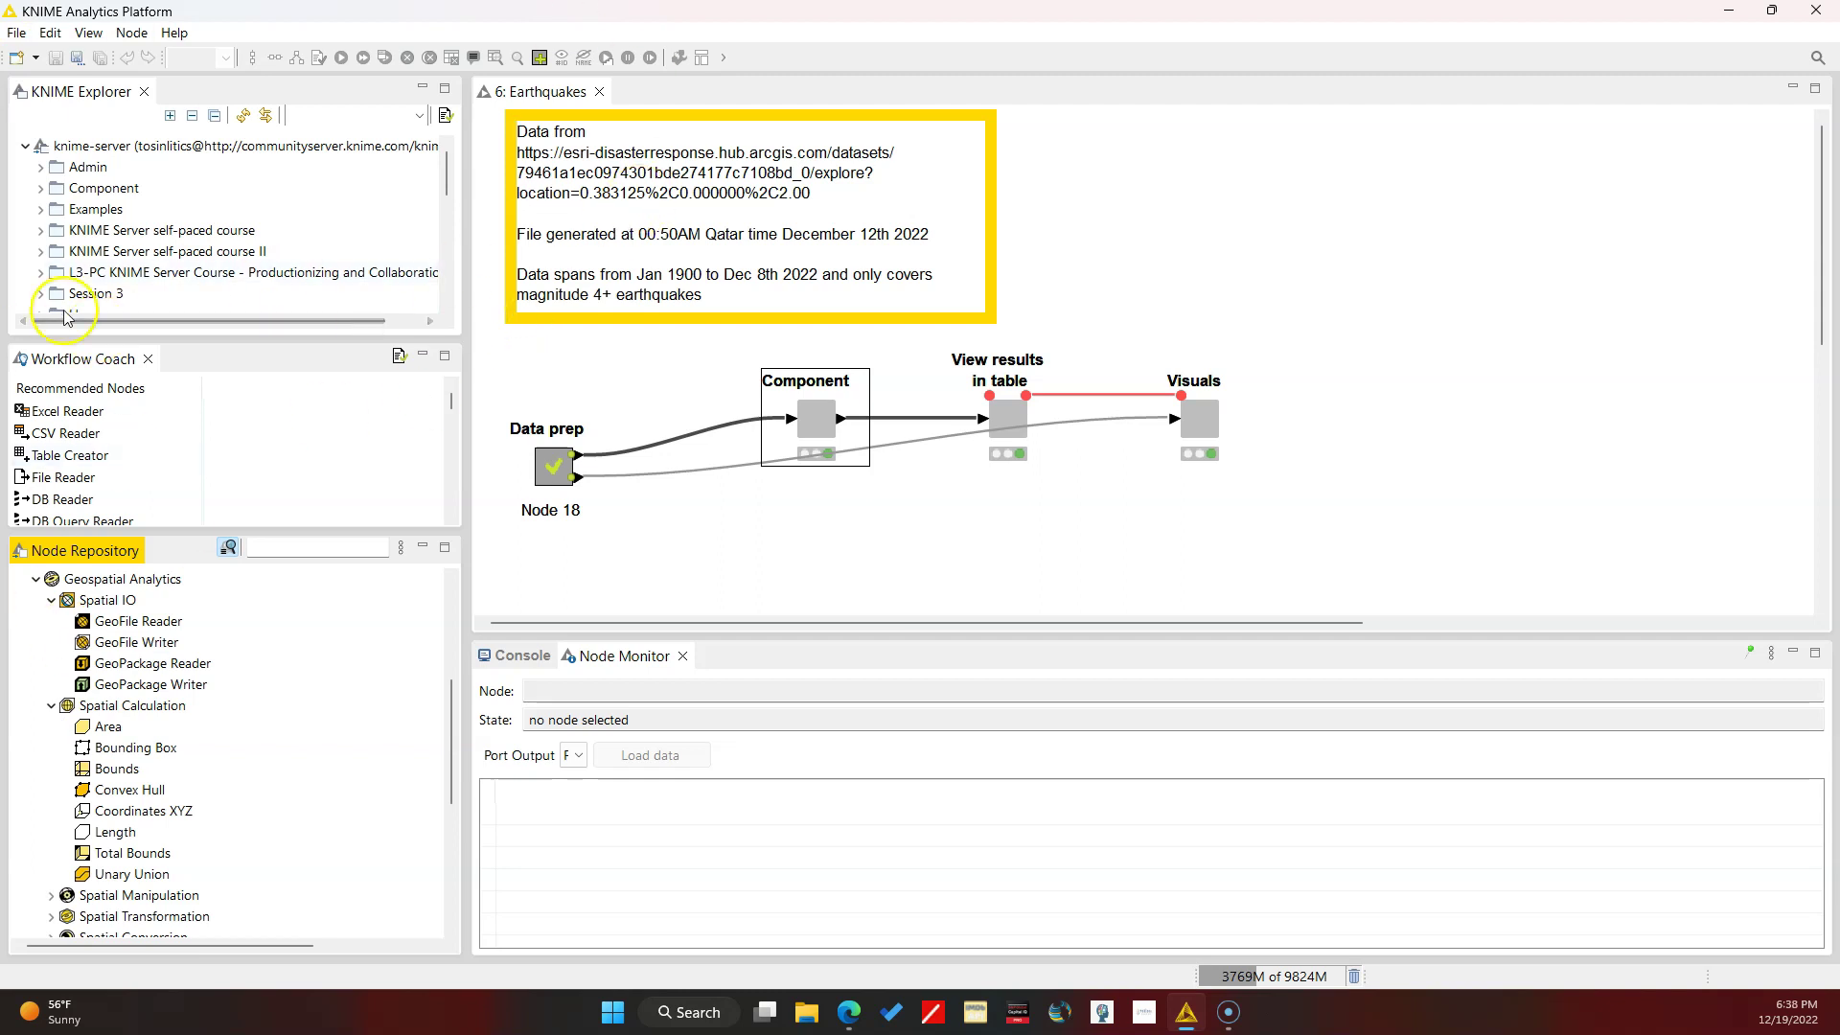
Step: Expand the Spatial Manipulation, Spatial Transformation and Spatial Conversion categories
click(505, 653)
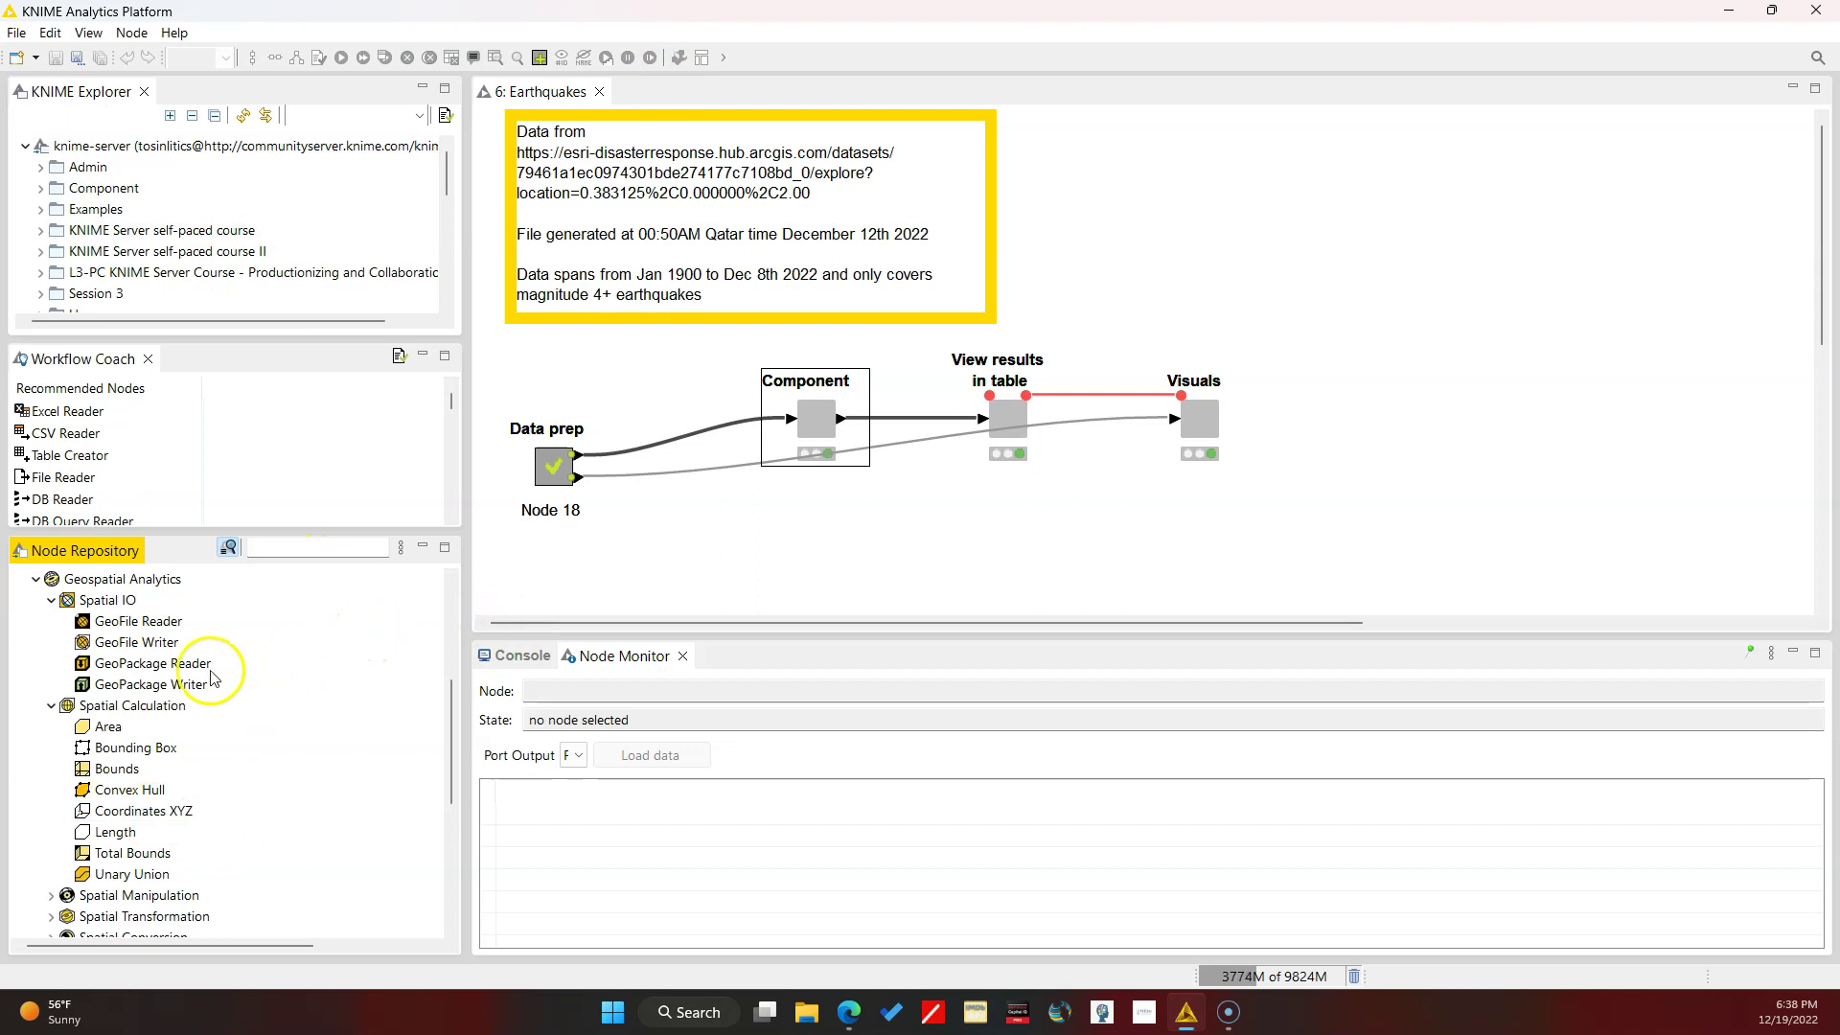
scroll(88, 729, down, 1)
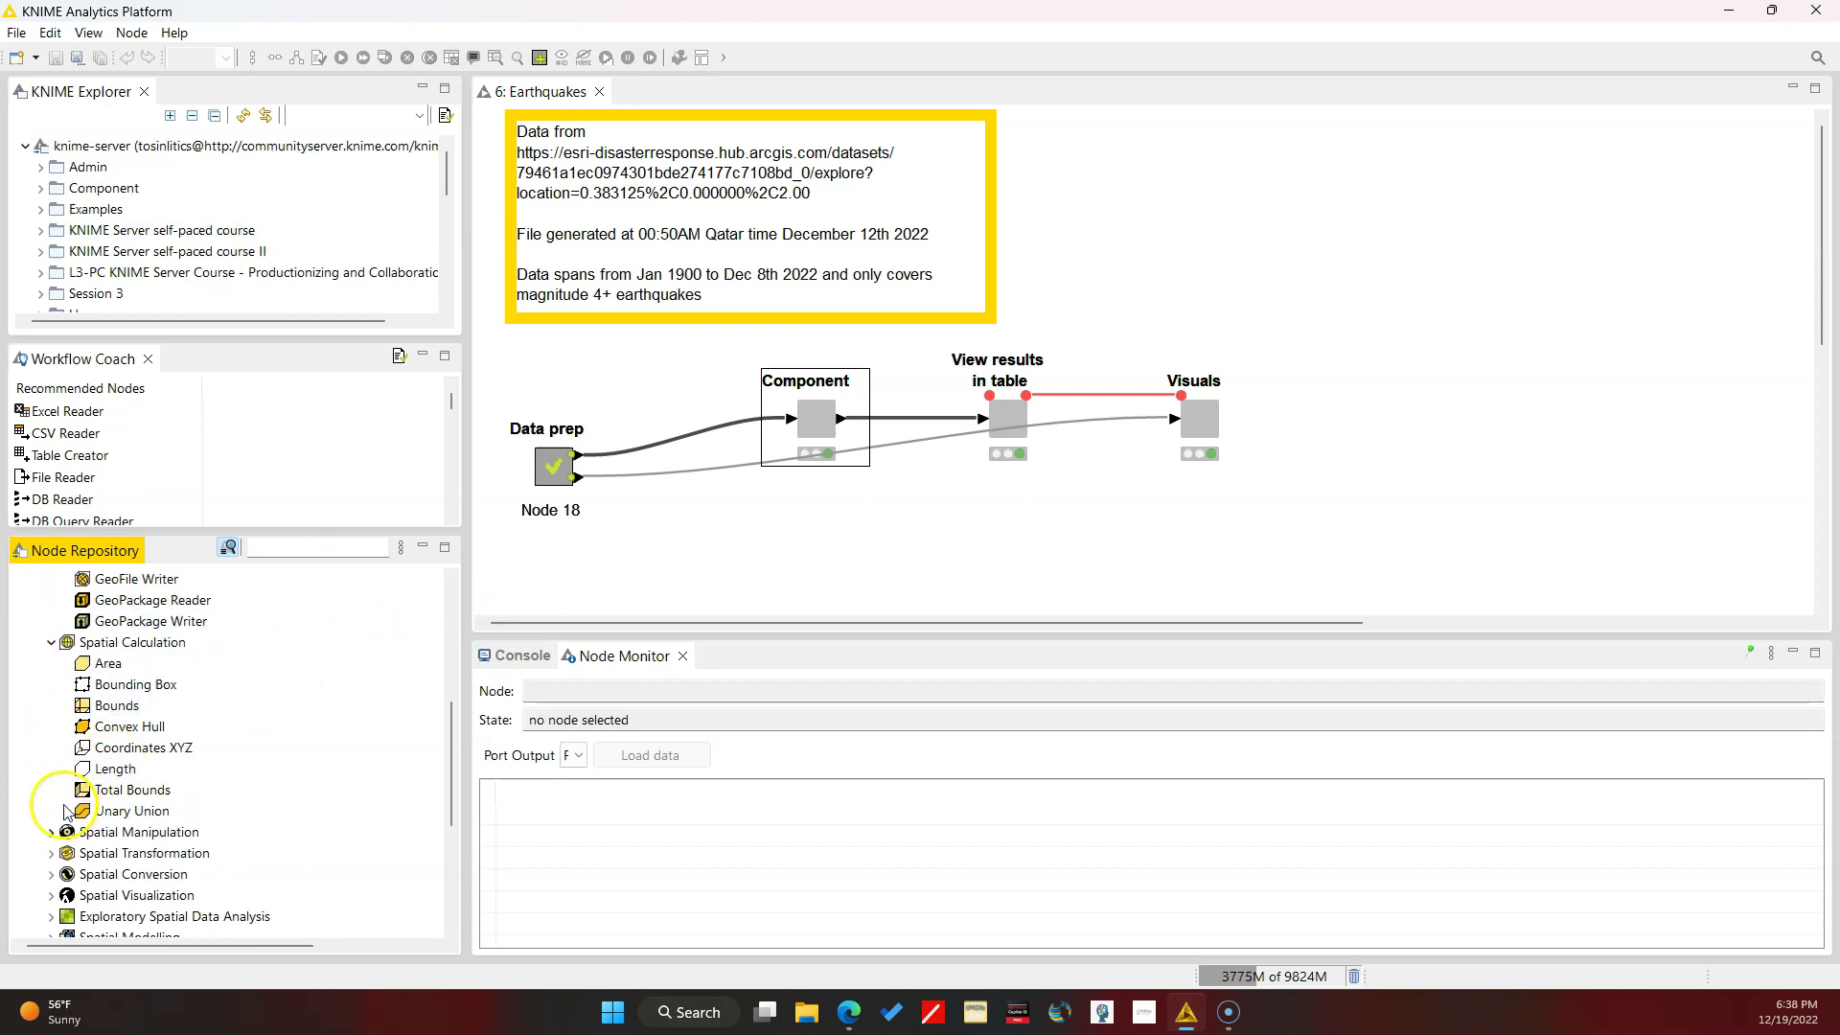
click(52, 833)
scroll(55, 766, down, 3)
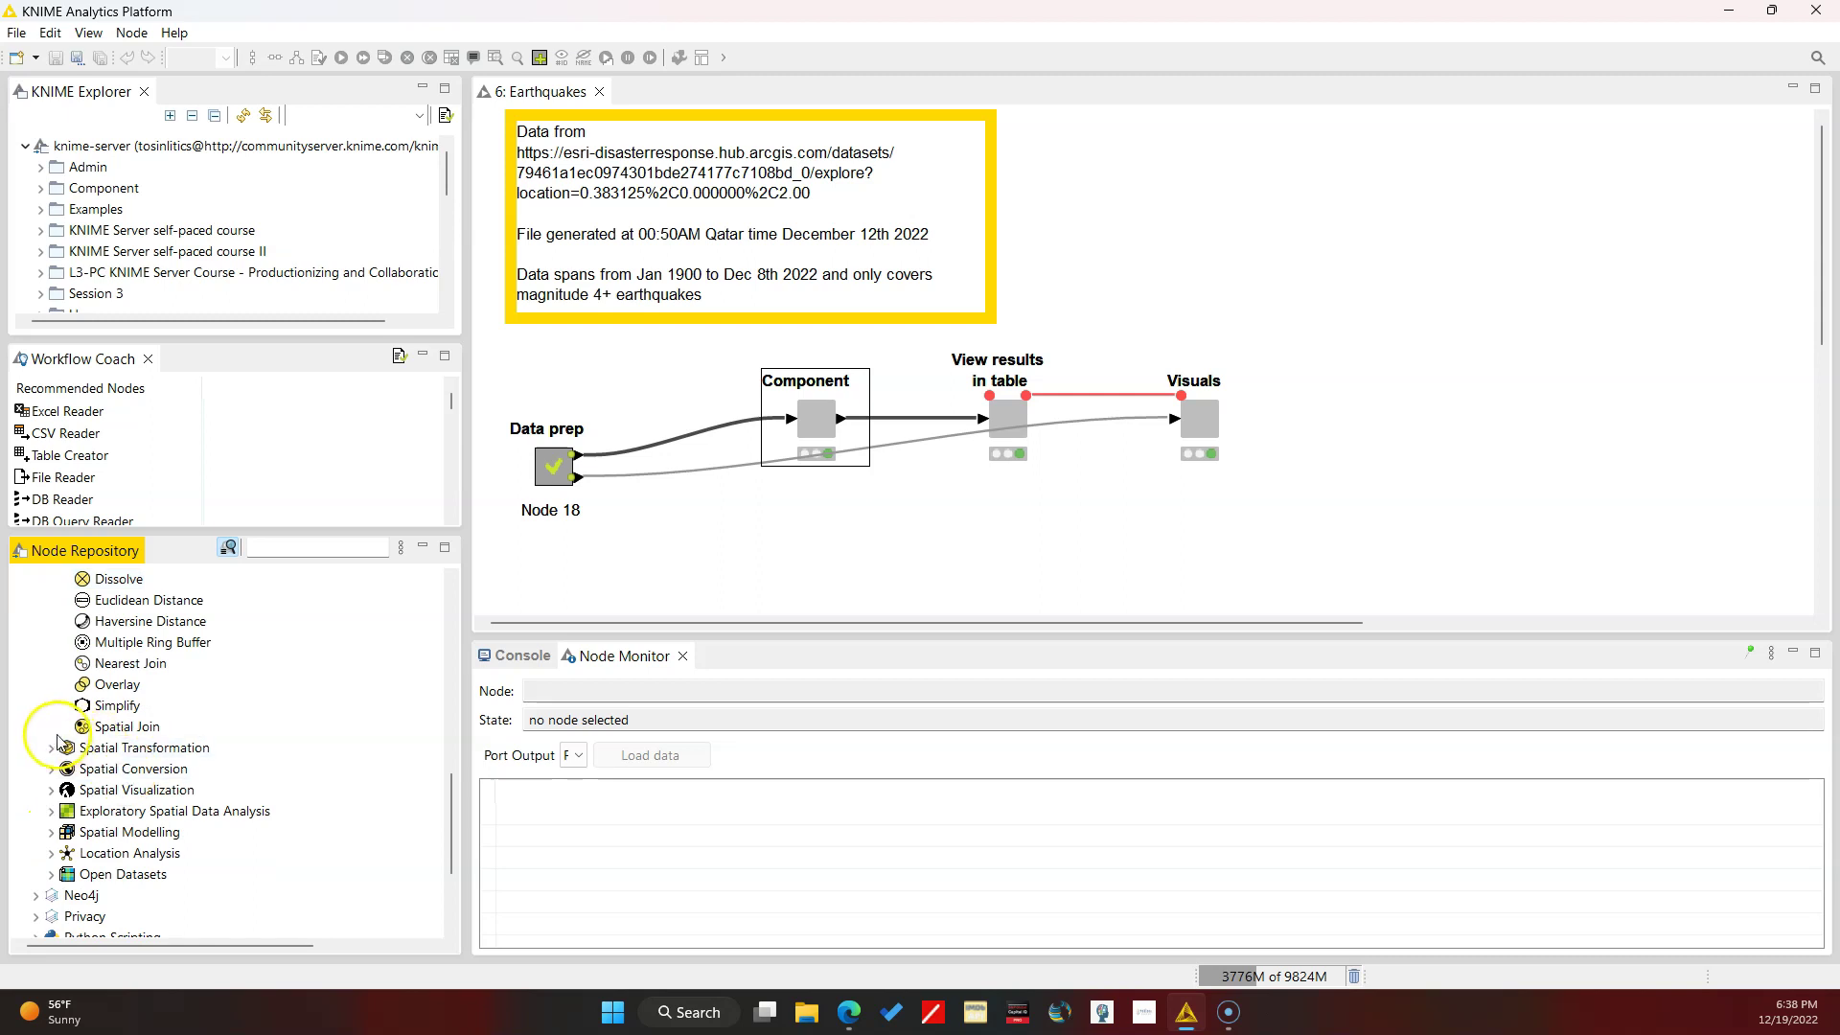
click(52, 748)
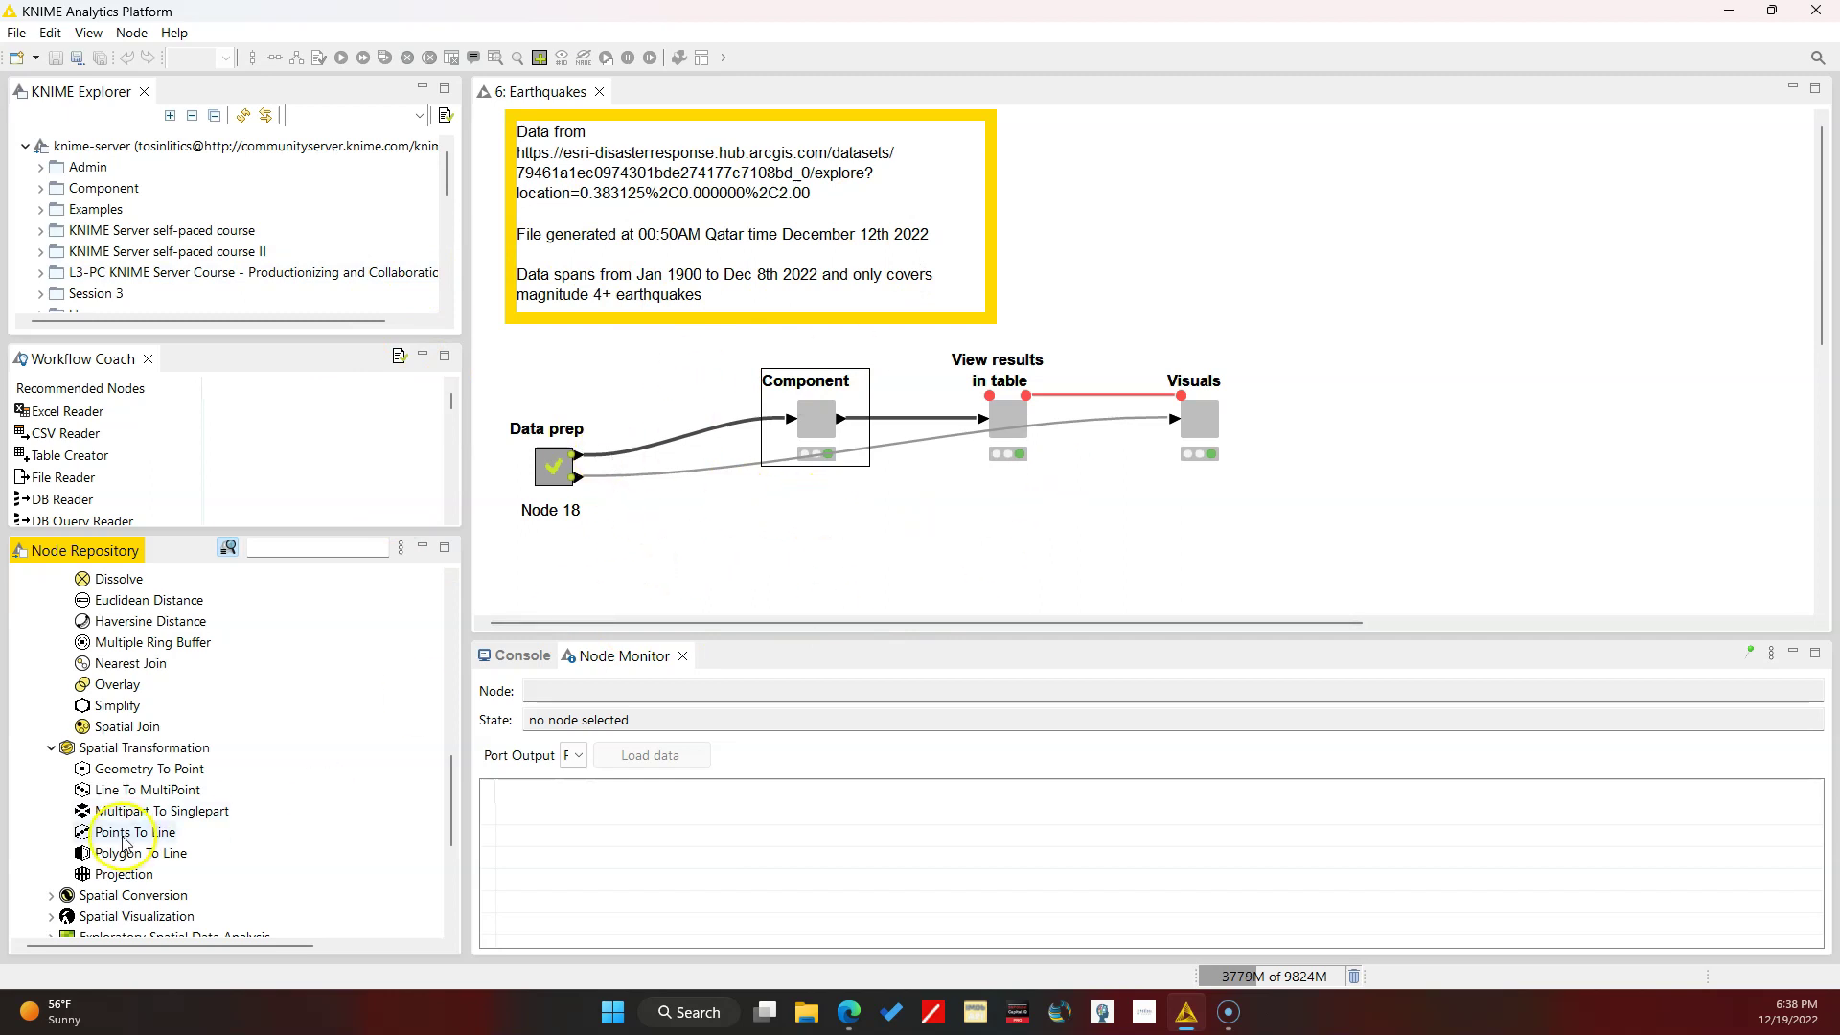
scroll(122, 838, down, 2)
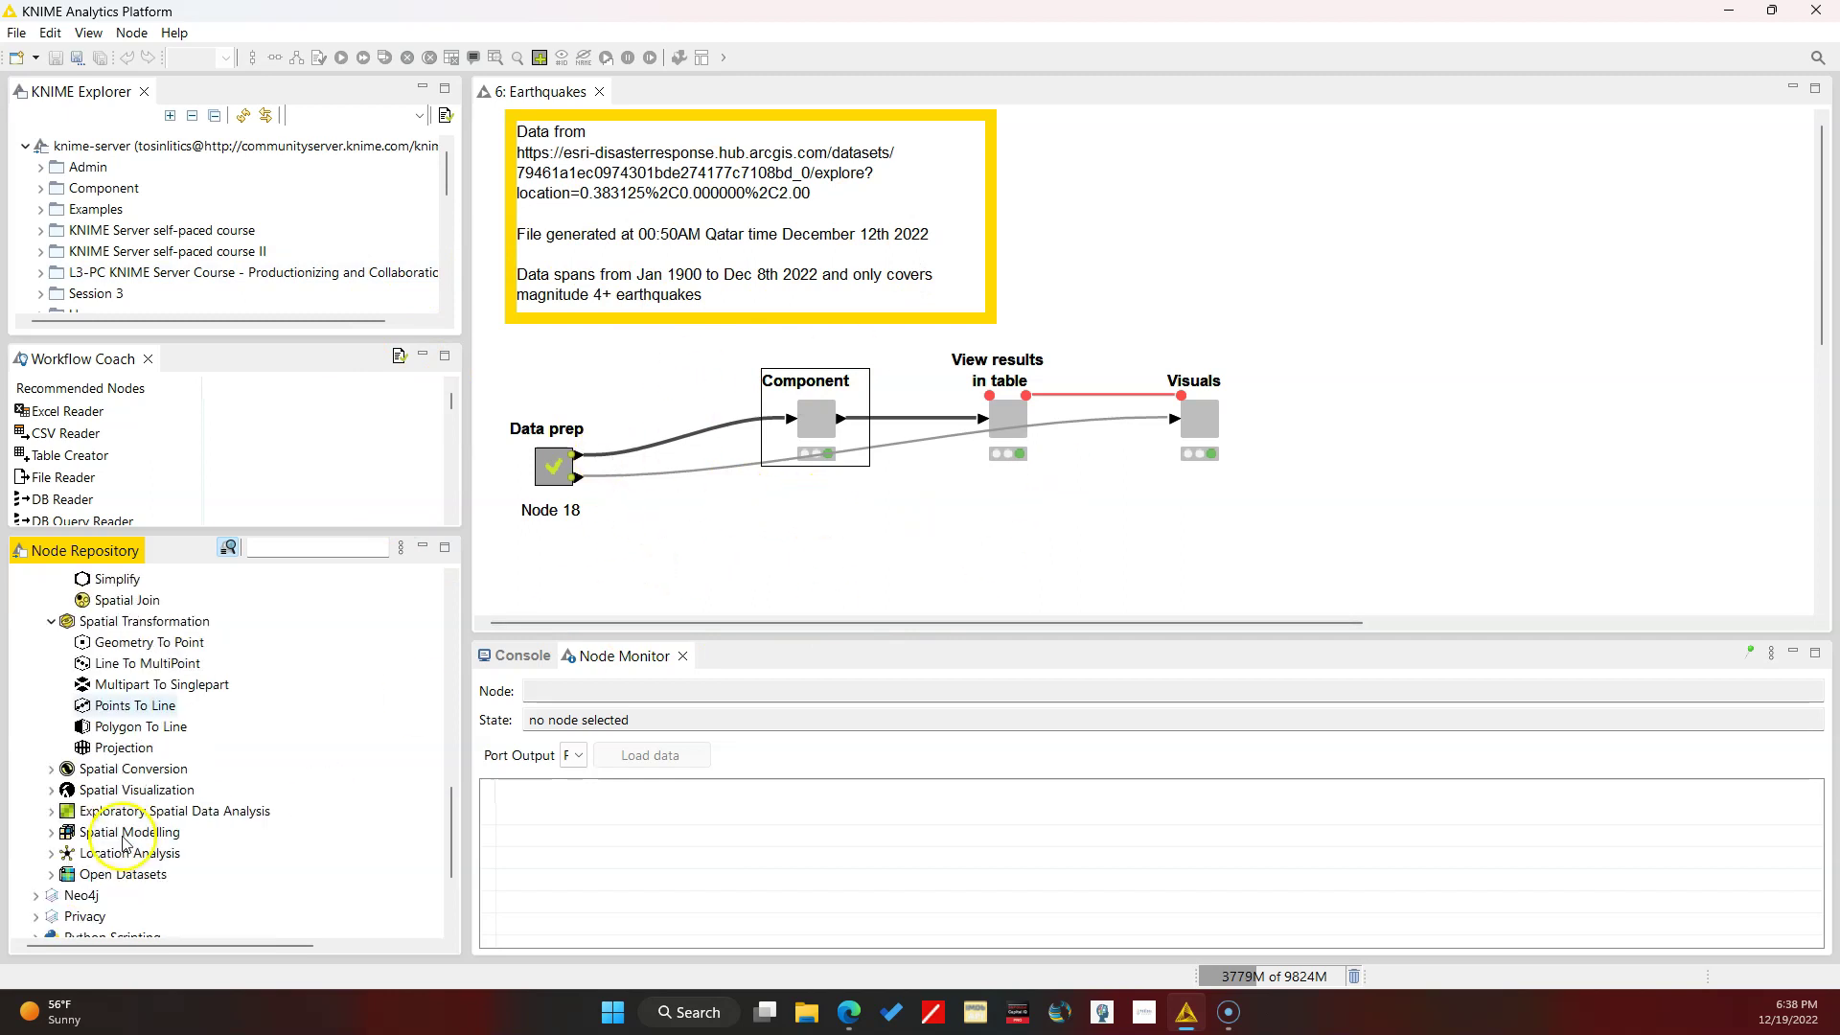
click(52, 770)
Step: Expand Spatial Visualization, Exploratory Spatial Data Analysis and Spatial Modelling, then scroll back up
scroll(49, 757, down, 4)
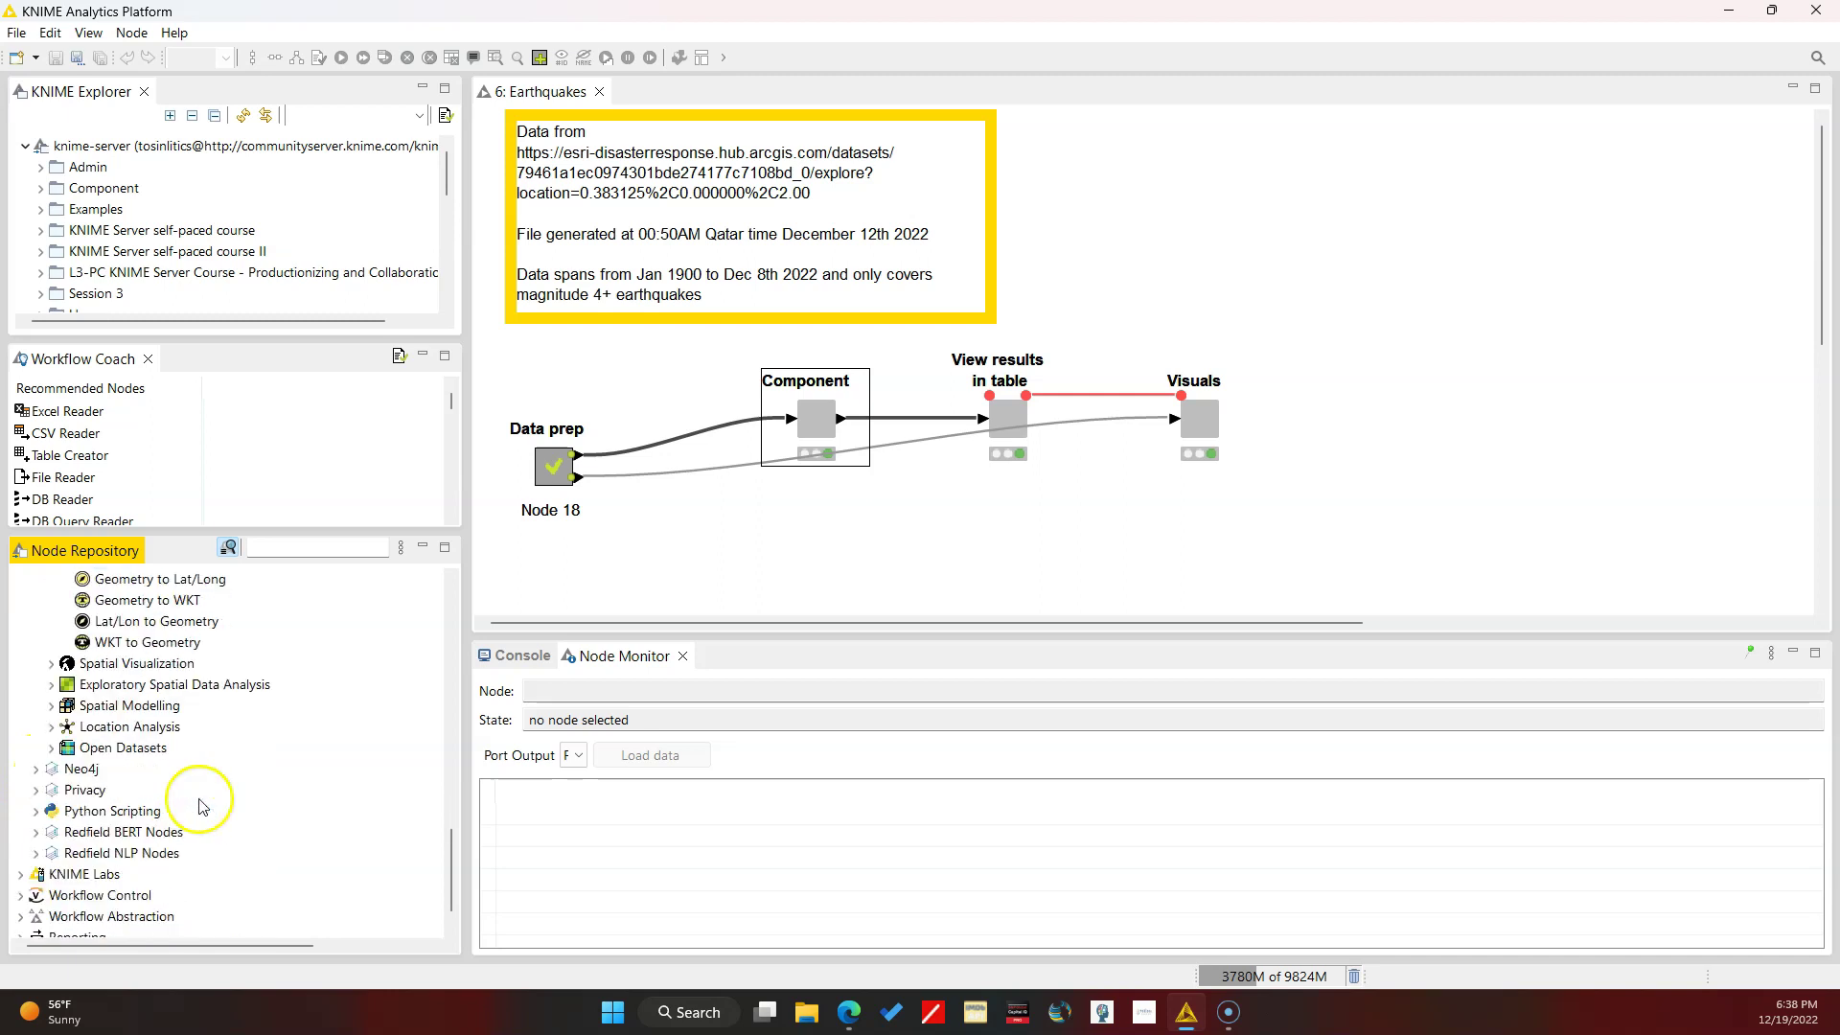
click(50, 668)
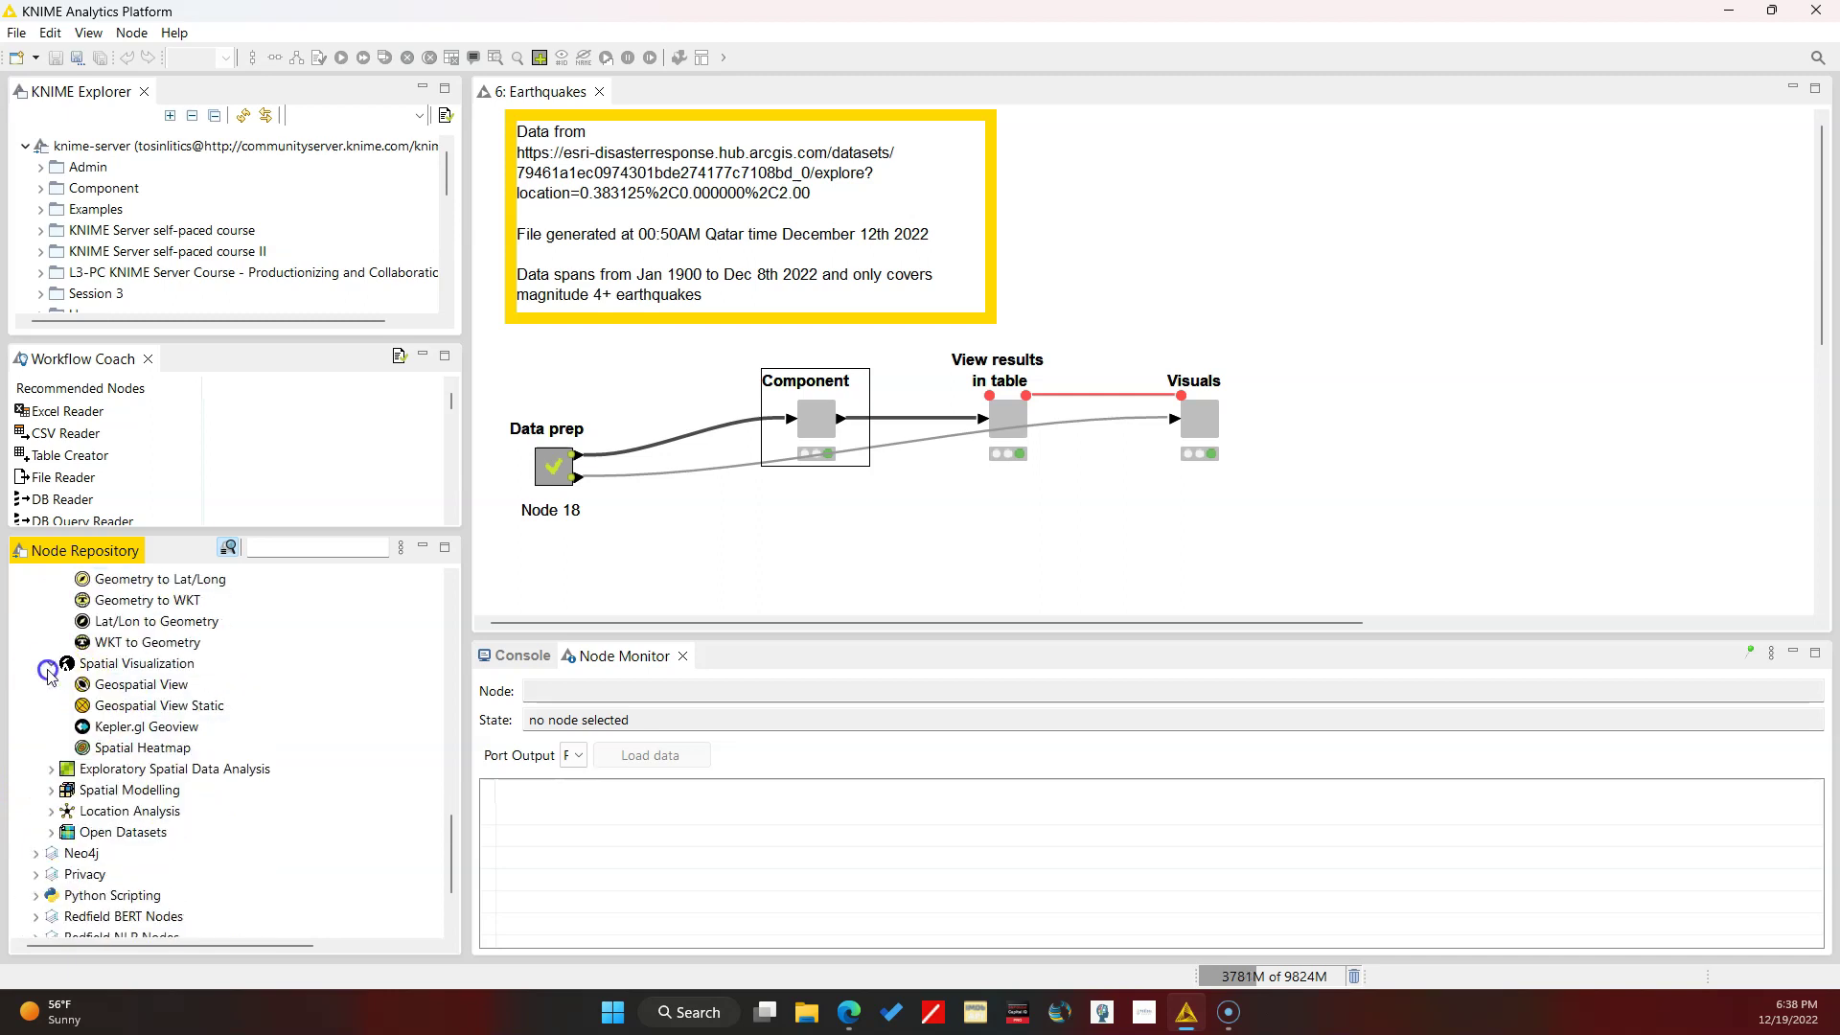
click(51, 772)
scroll(182, 844, down, 3)
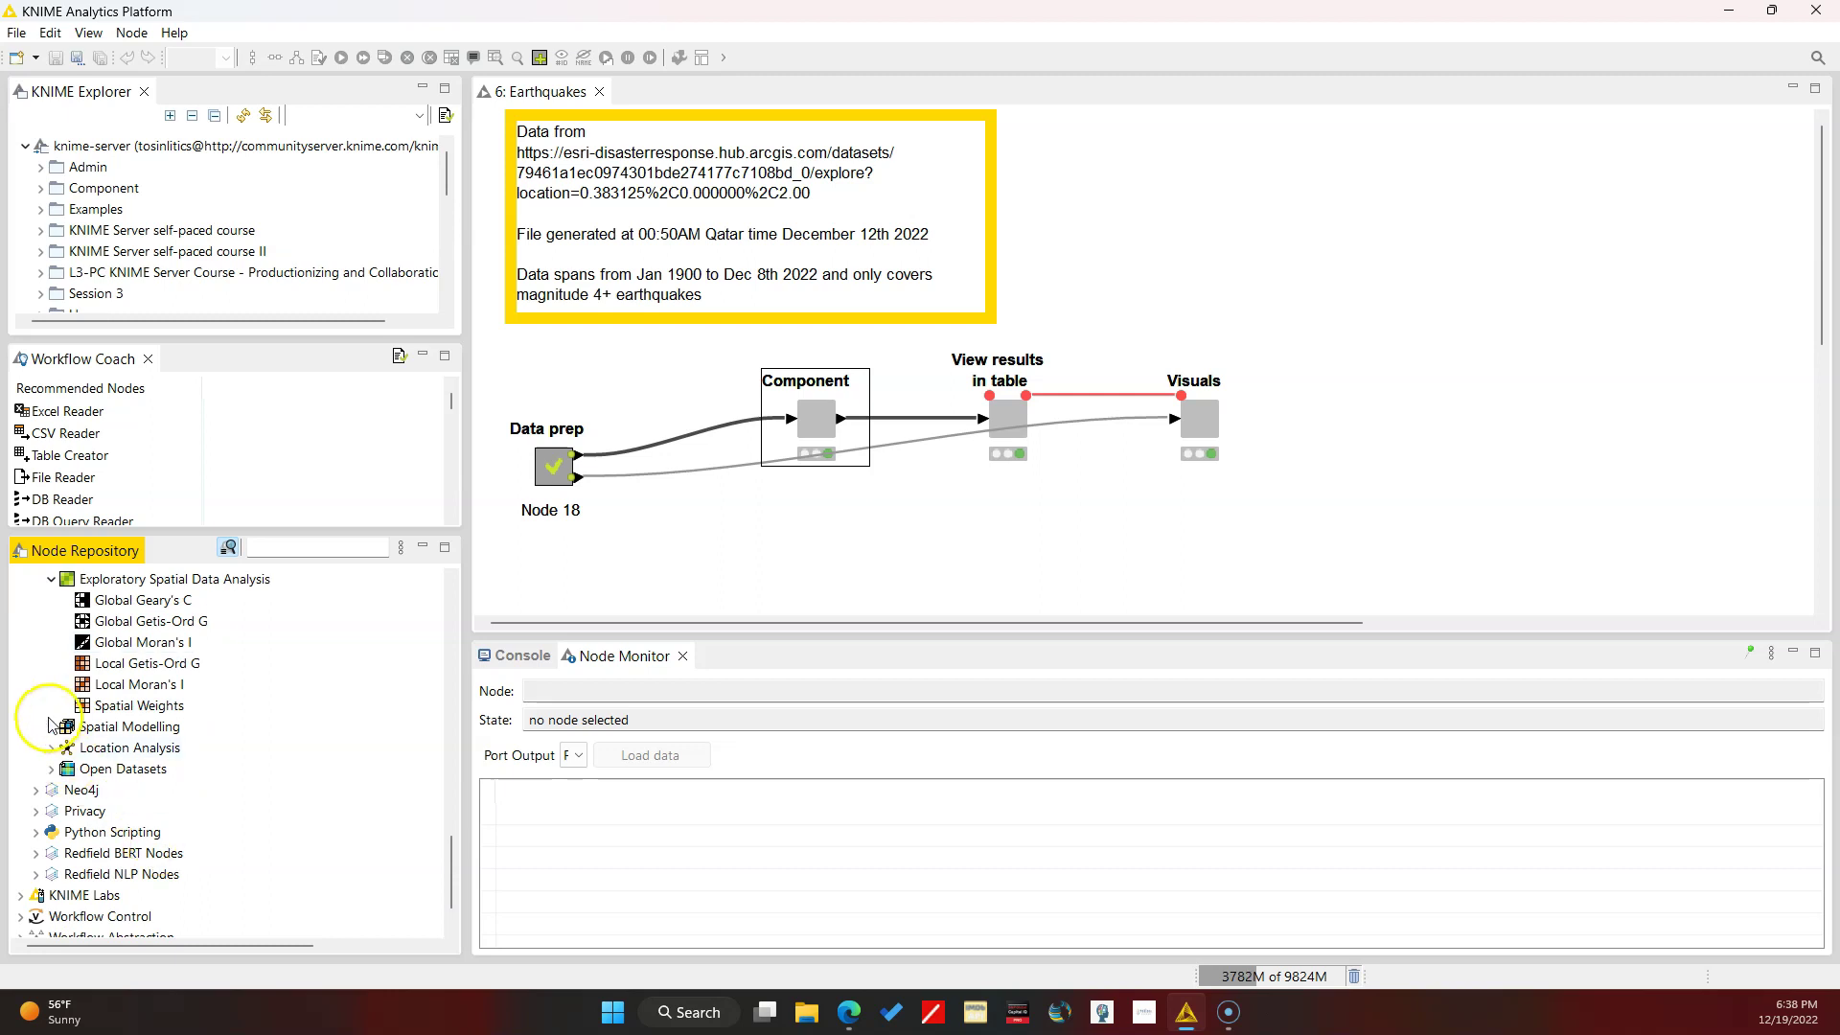
click(51, 801)
scroll(156, 781, down, 2)
scroll(158, 787, up, 10)
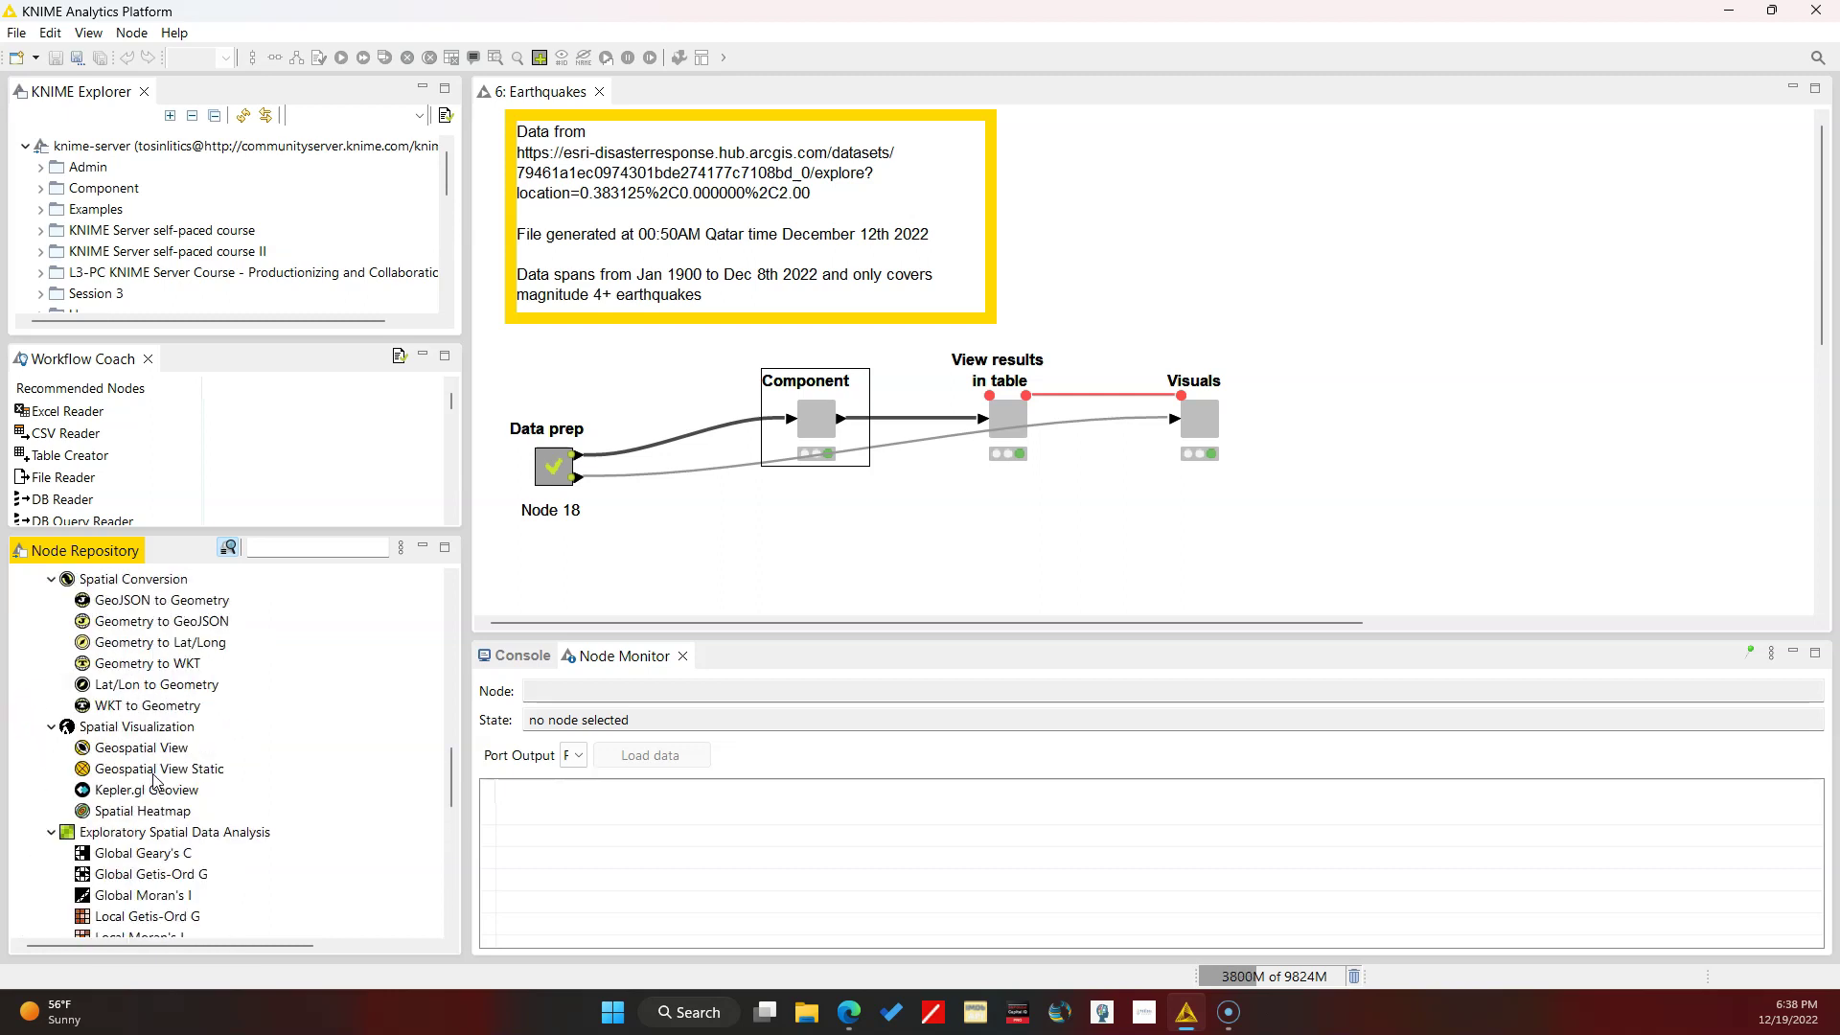
scroll(156, 791, up, 5)
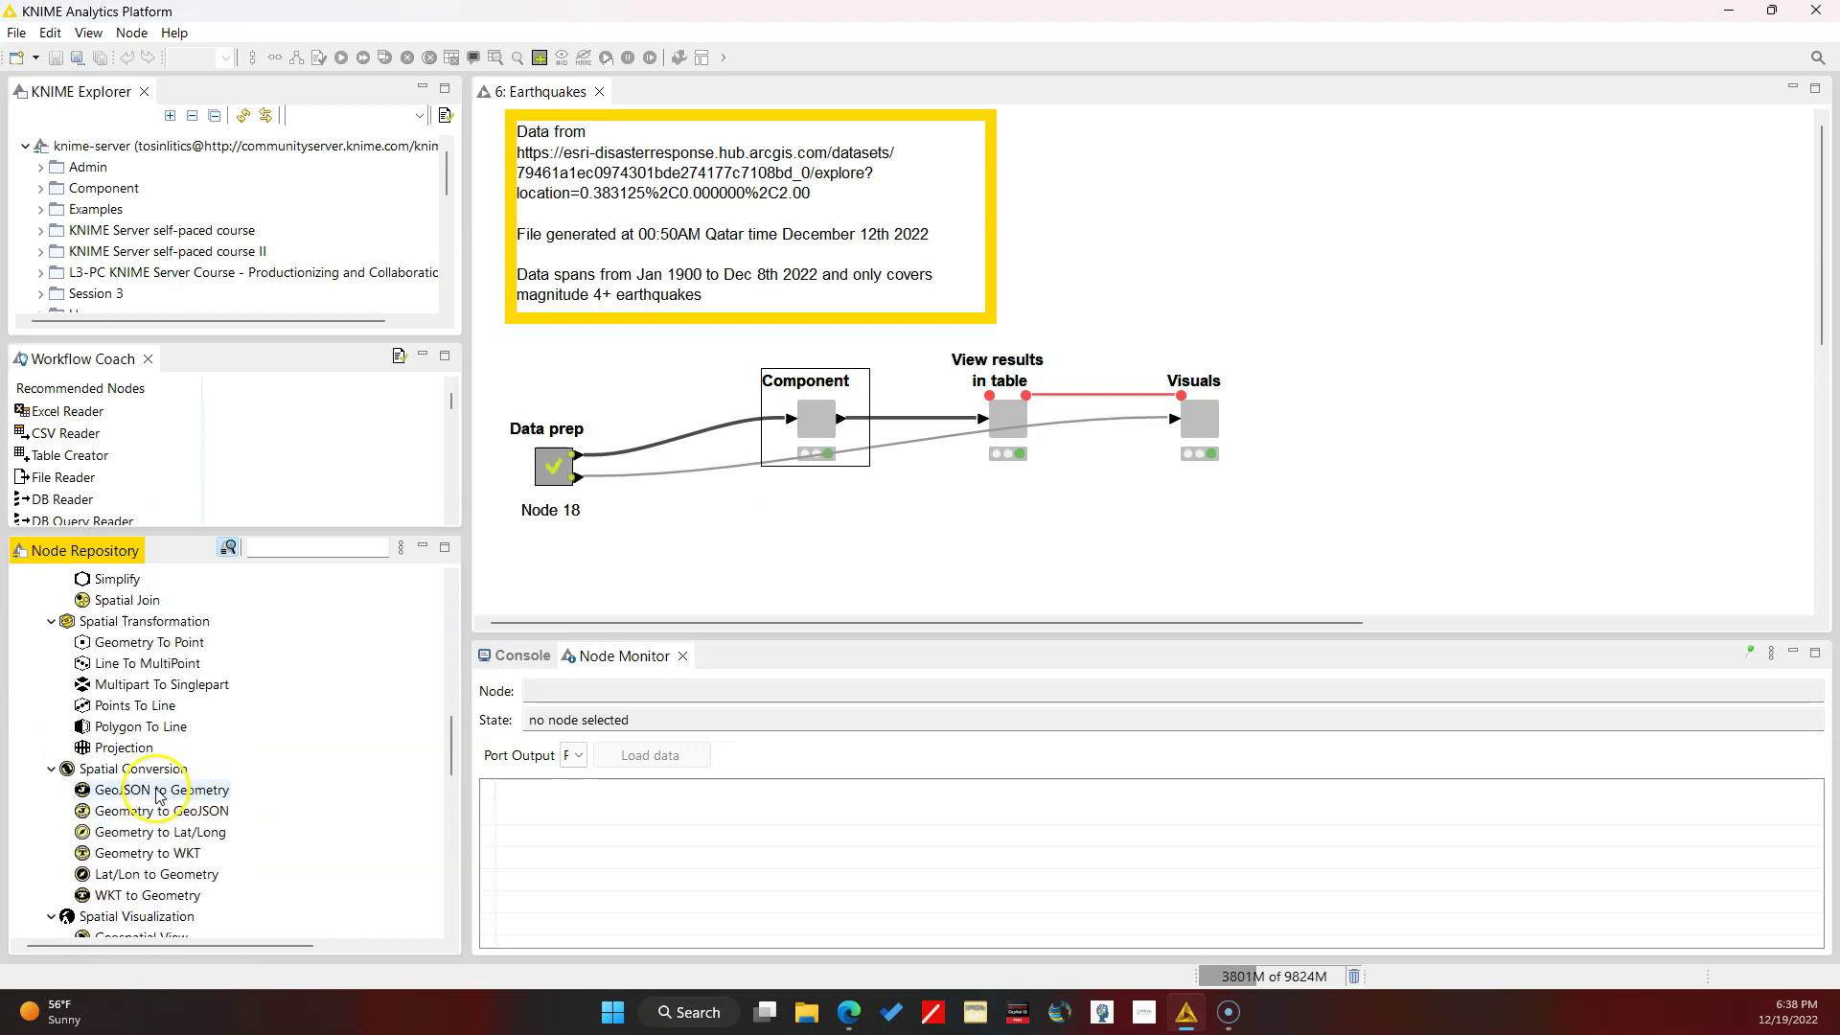
scroll(158, 795, up, 5)
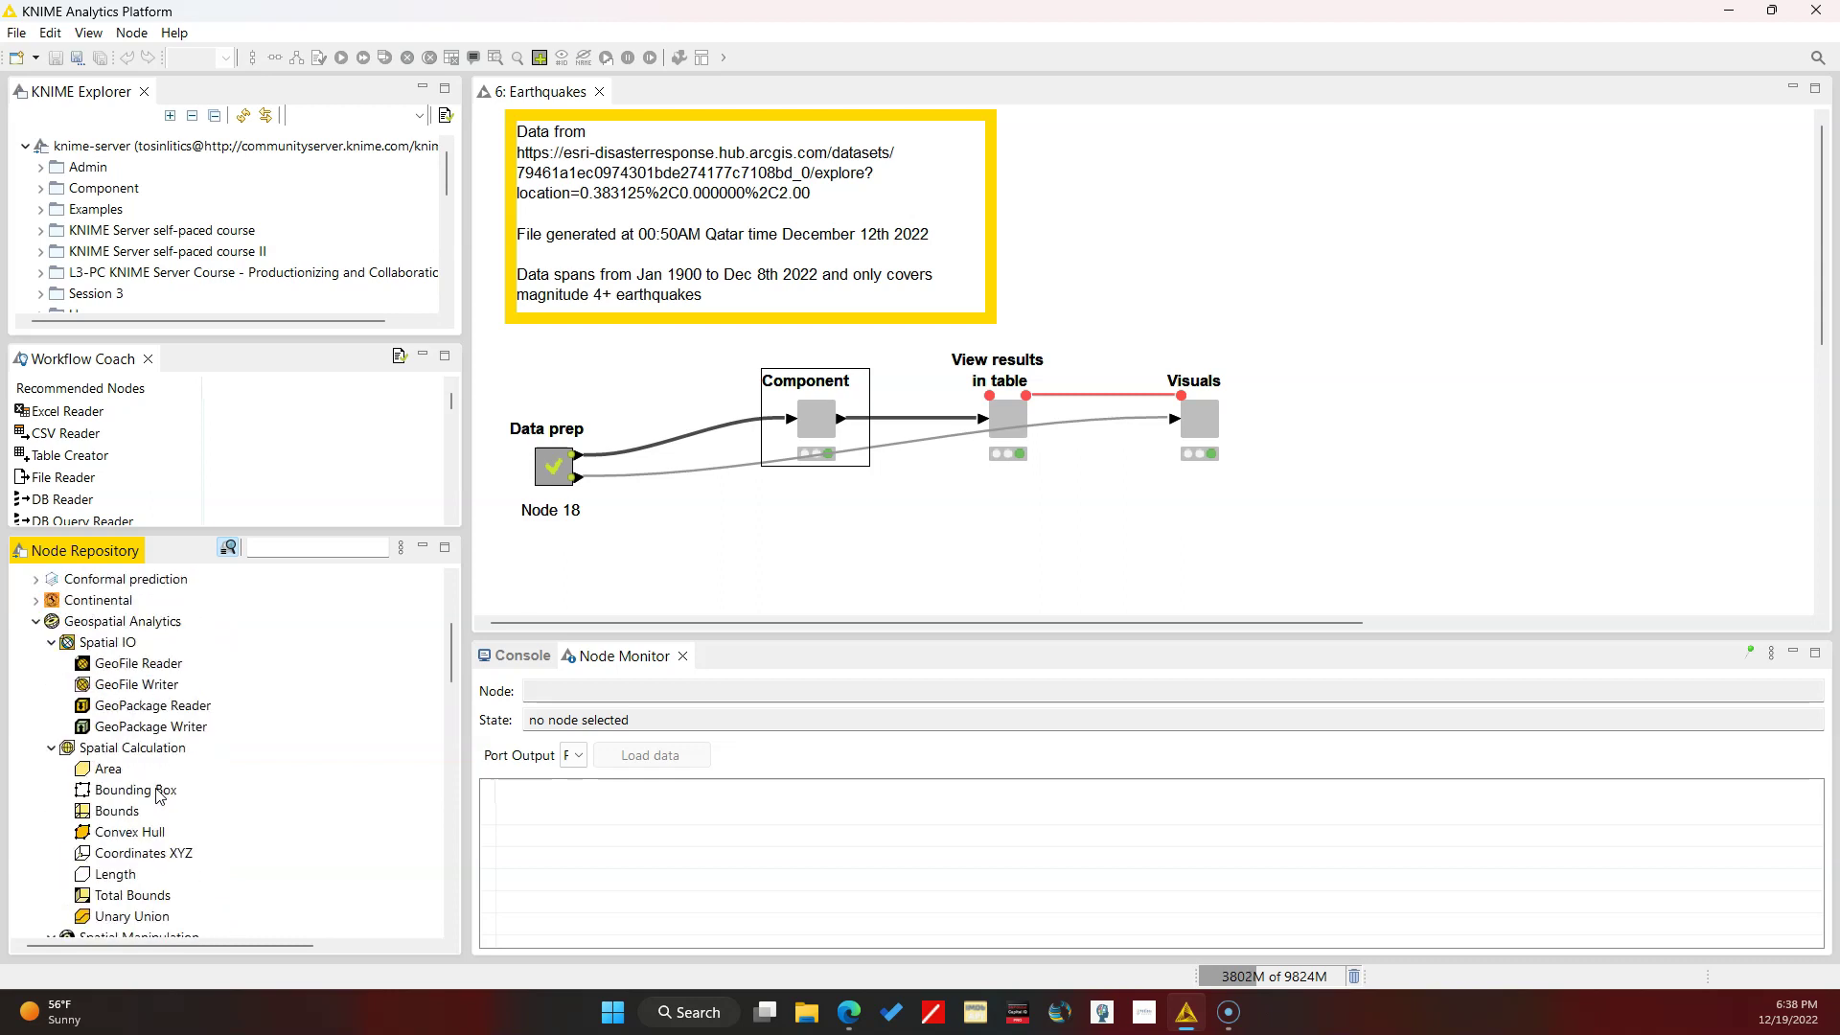
click(34, 625)
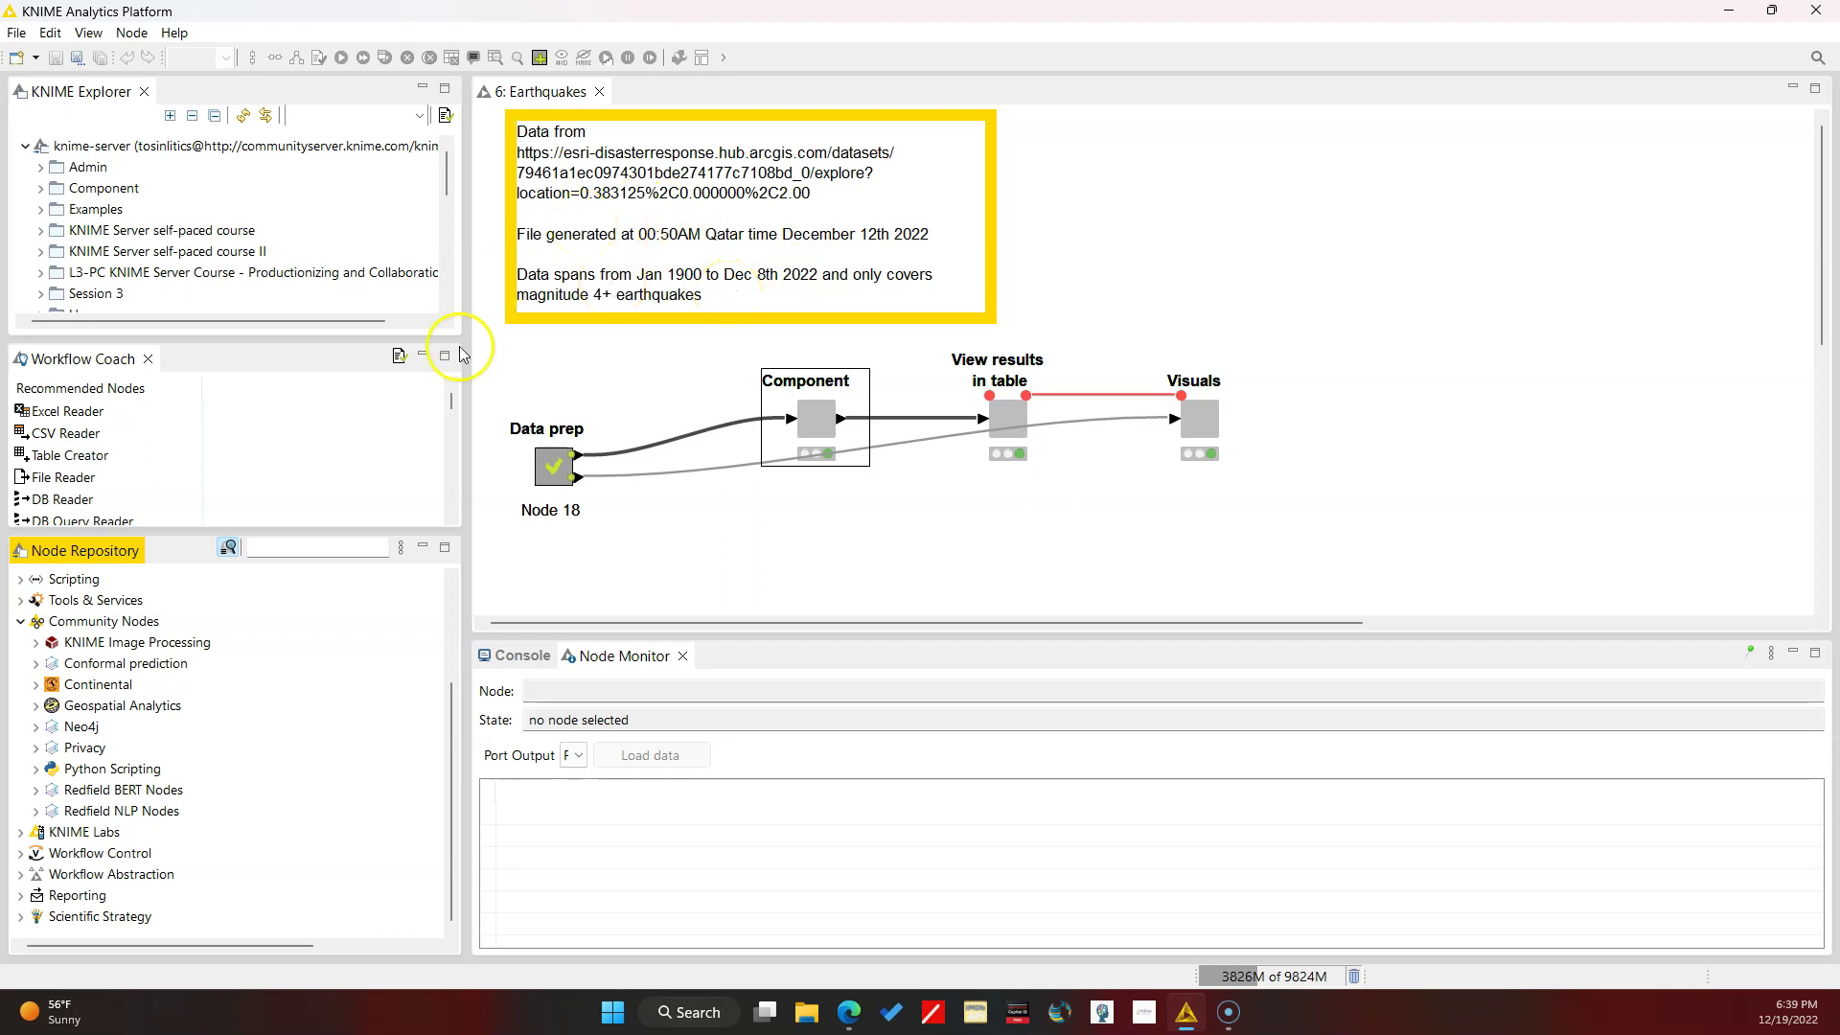
Step: Open the Data prep metanode and preview the Excel Reader output
click(565, 469)
double_click(564, 469)
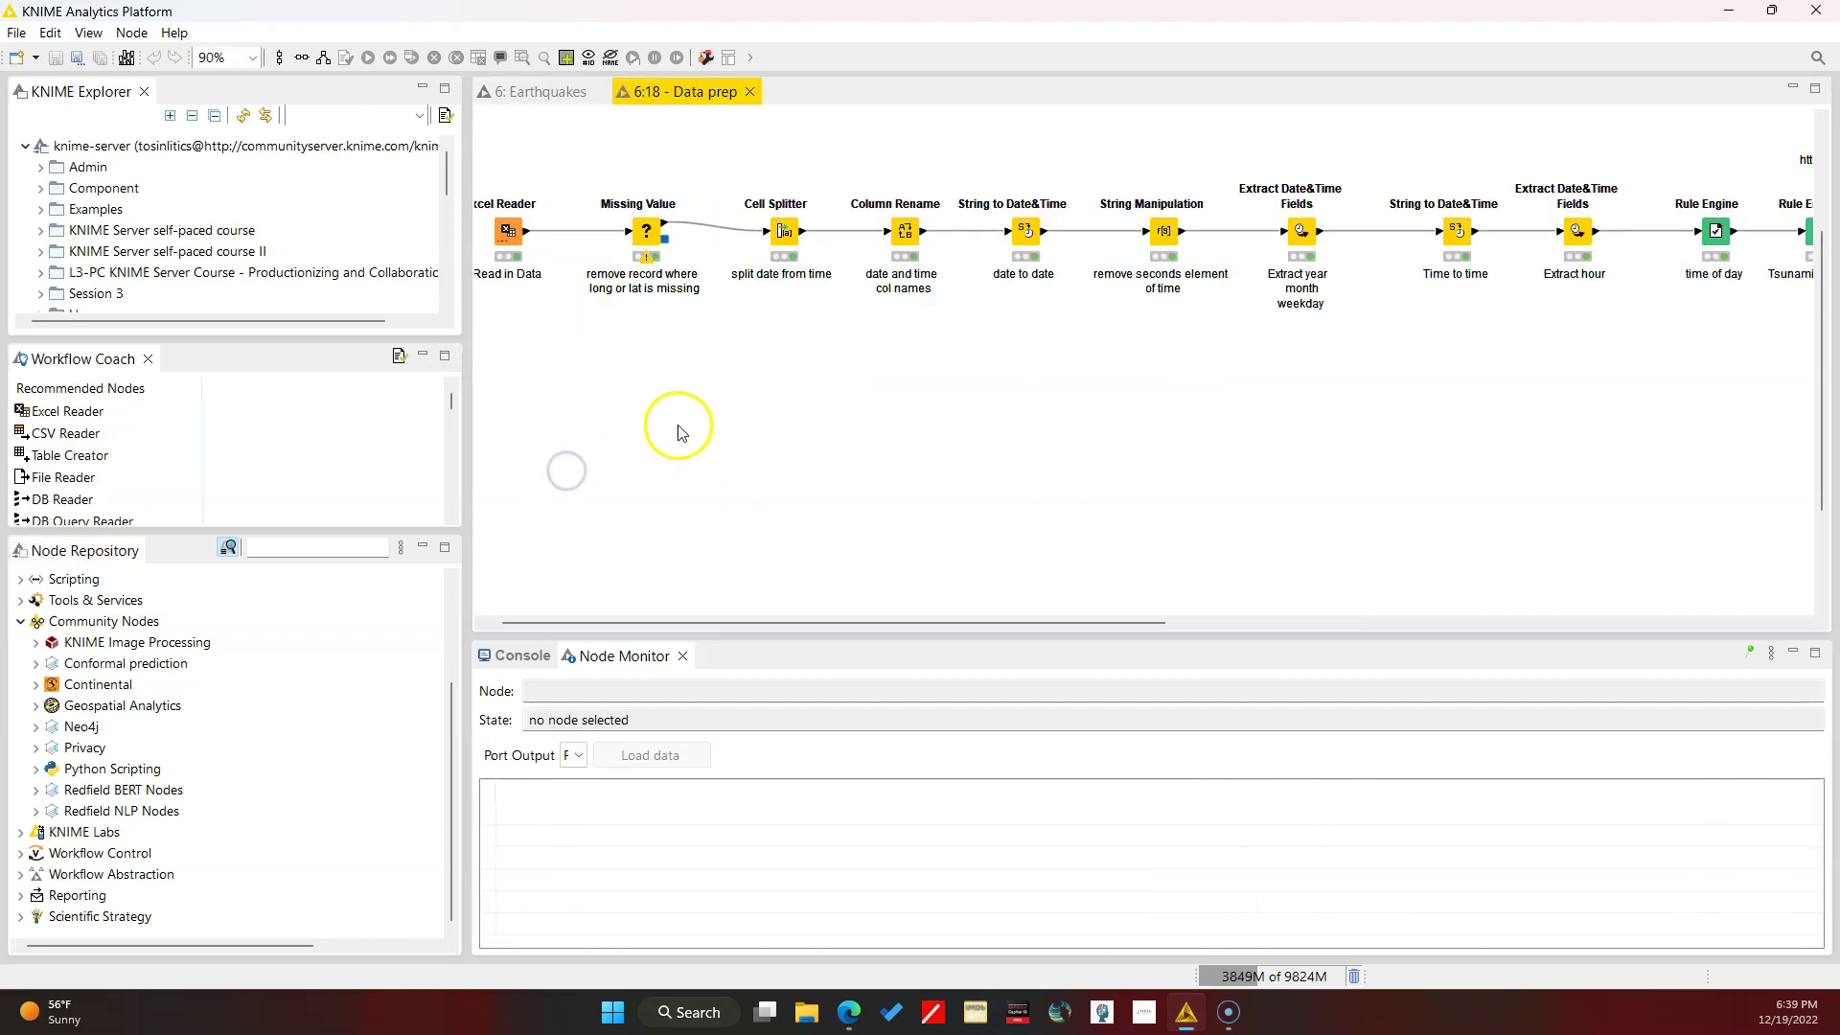
click(541, 254)
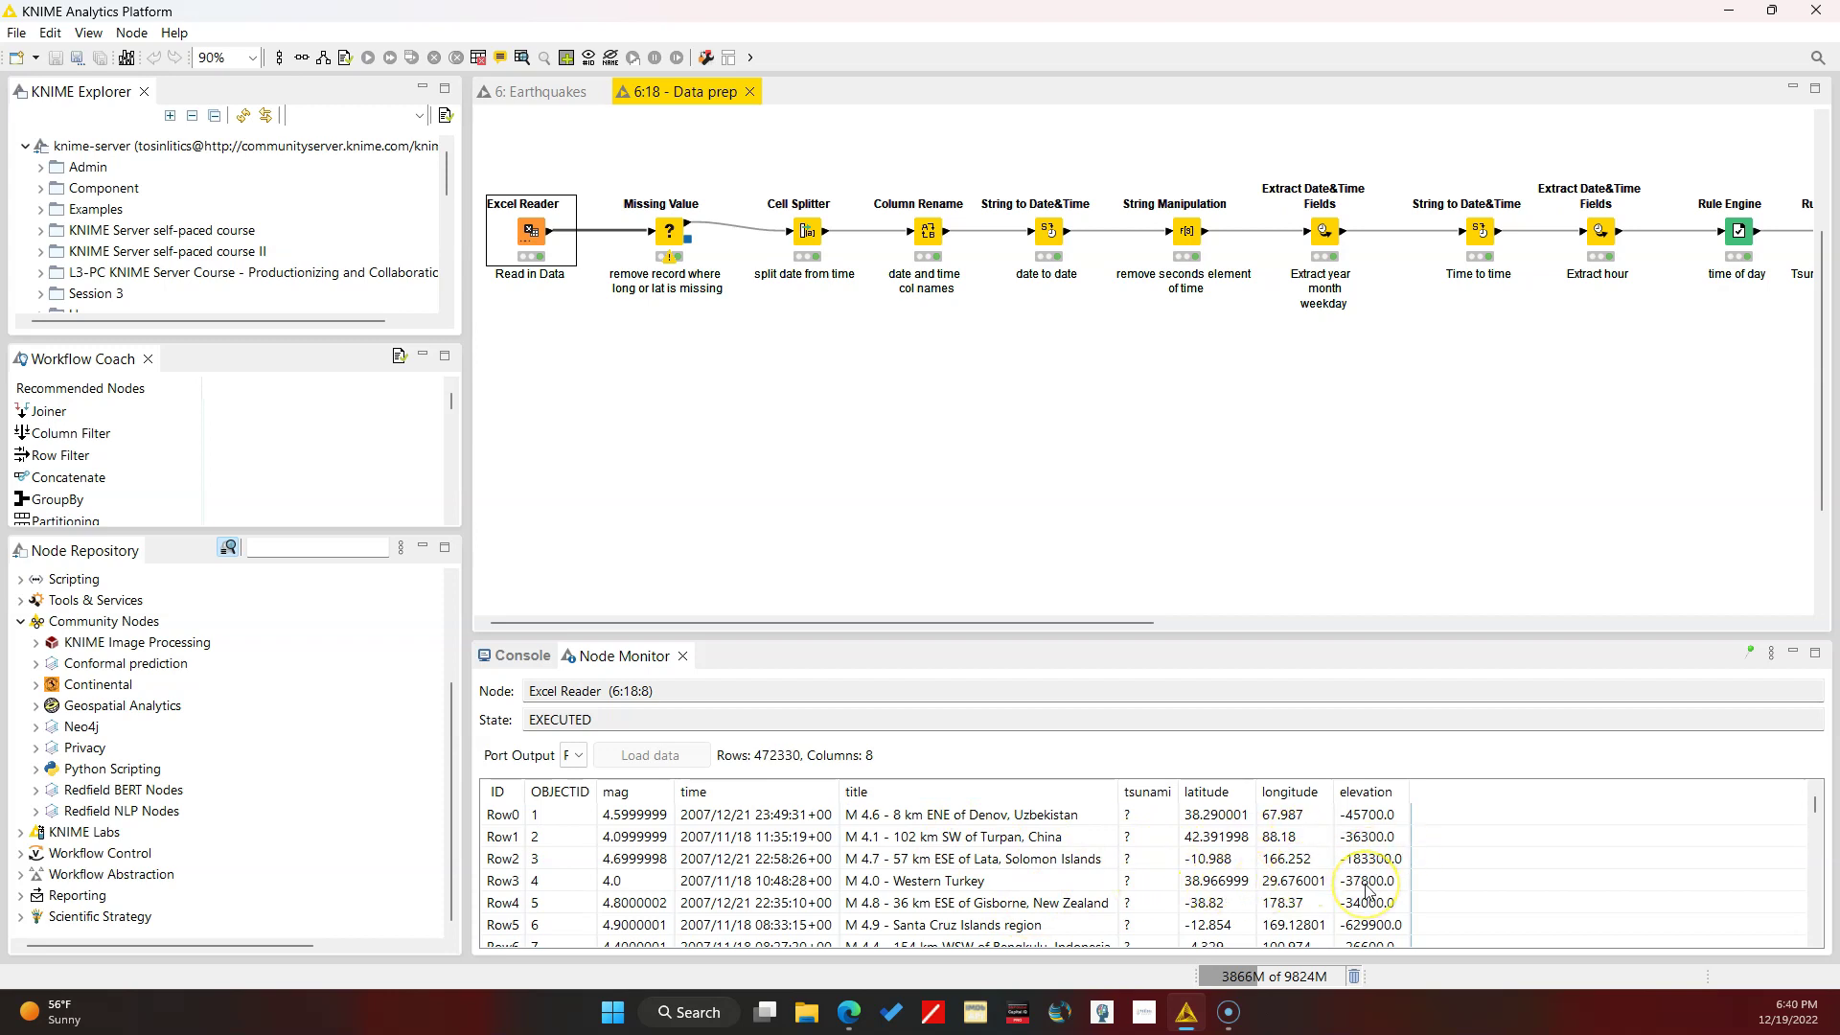
Step: Show the 'time of day' Rule Engine node's output table in Node Monitor
scroll(1369, 890, down, 20)
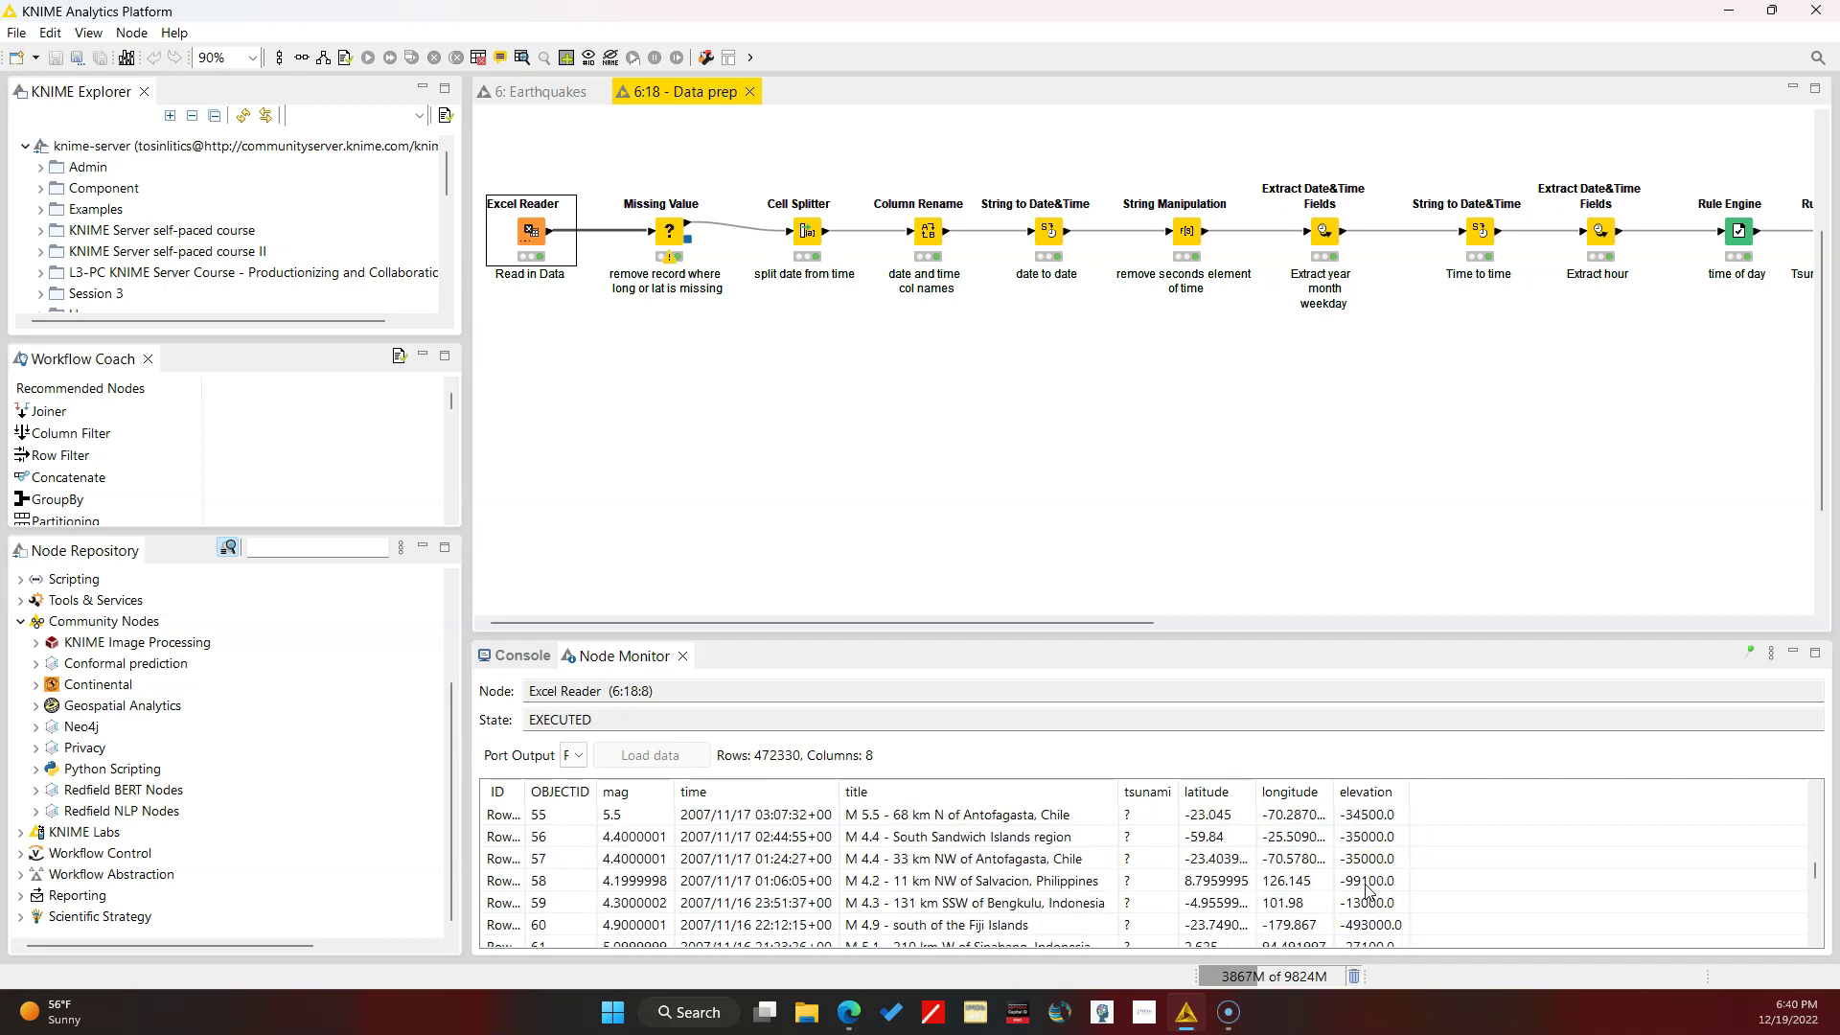
scroll(1369, 890, down, 20)
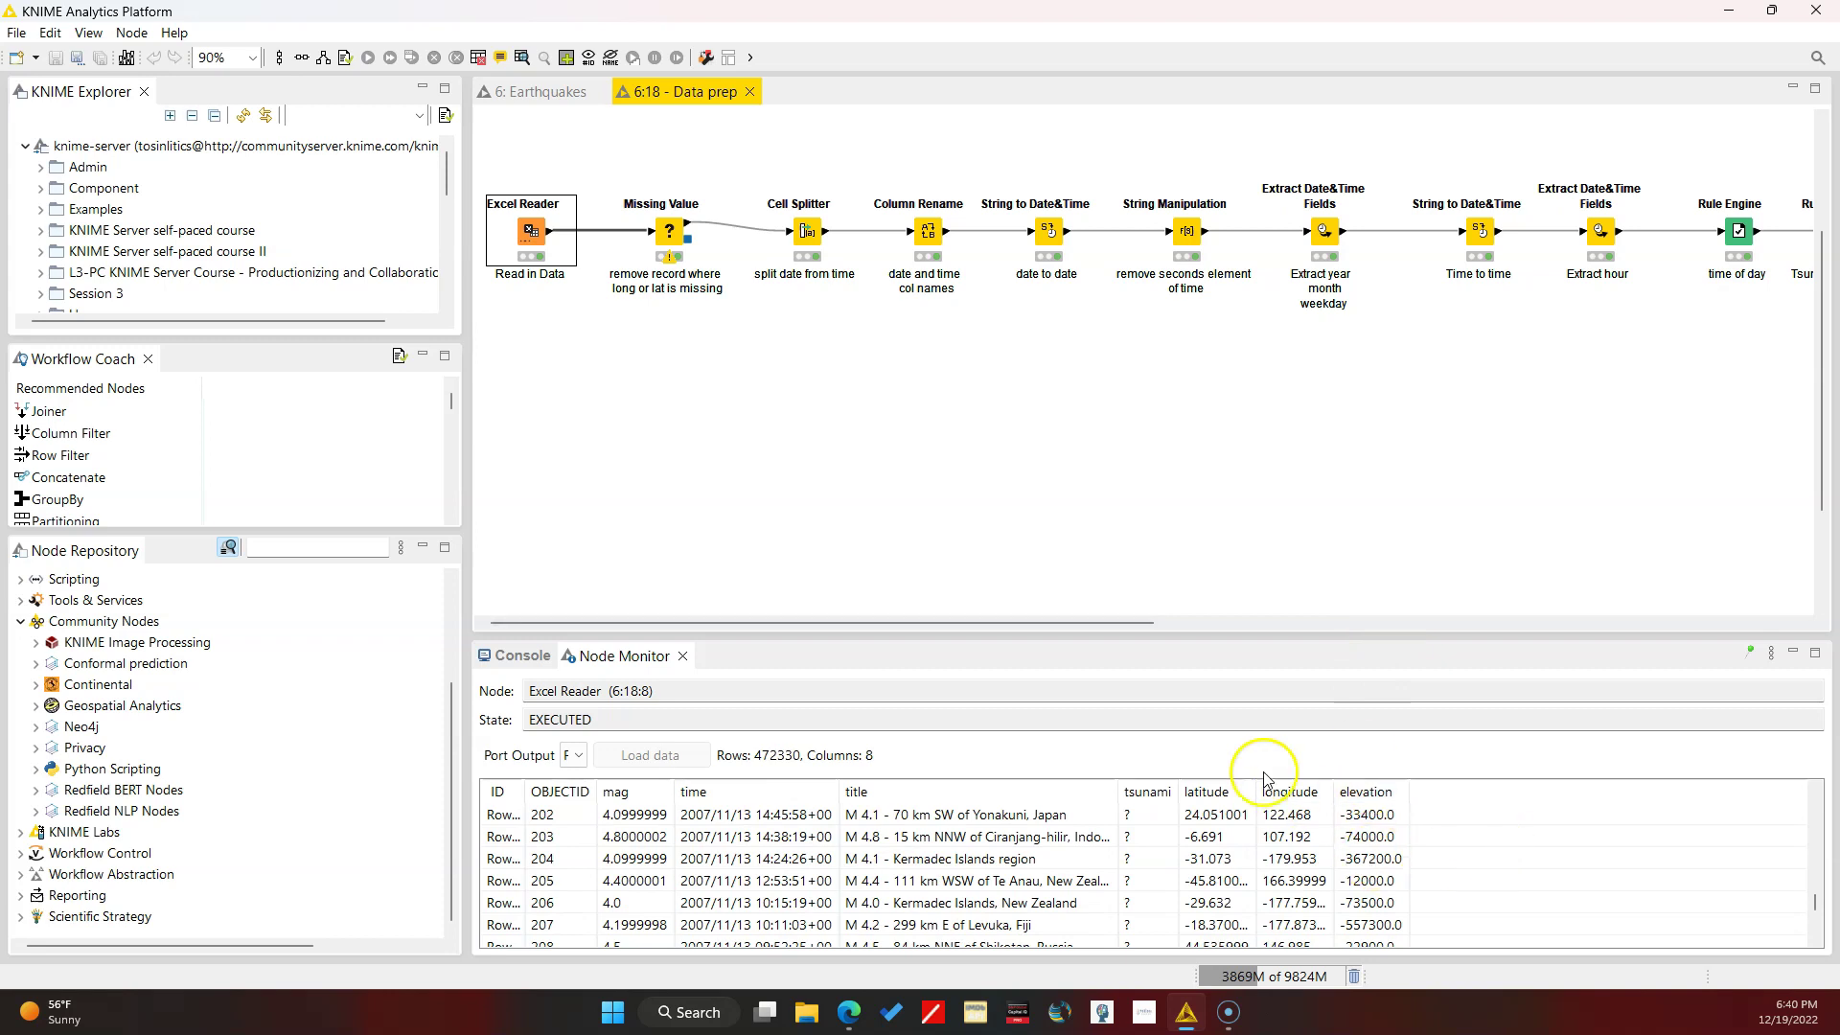
scroll(1188, 287, up, 3)
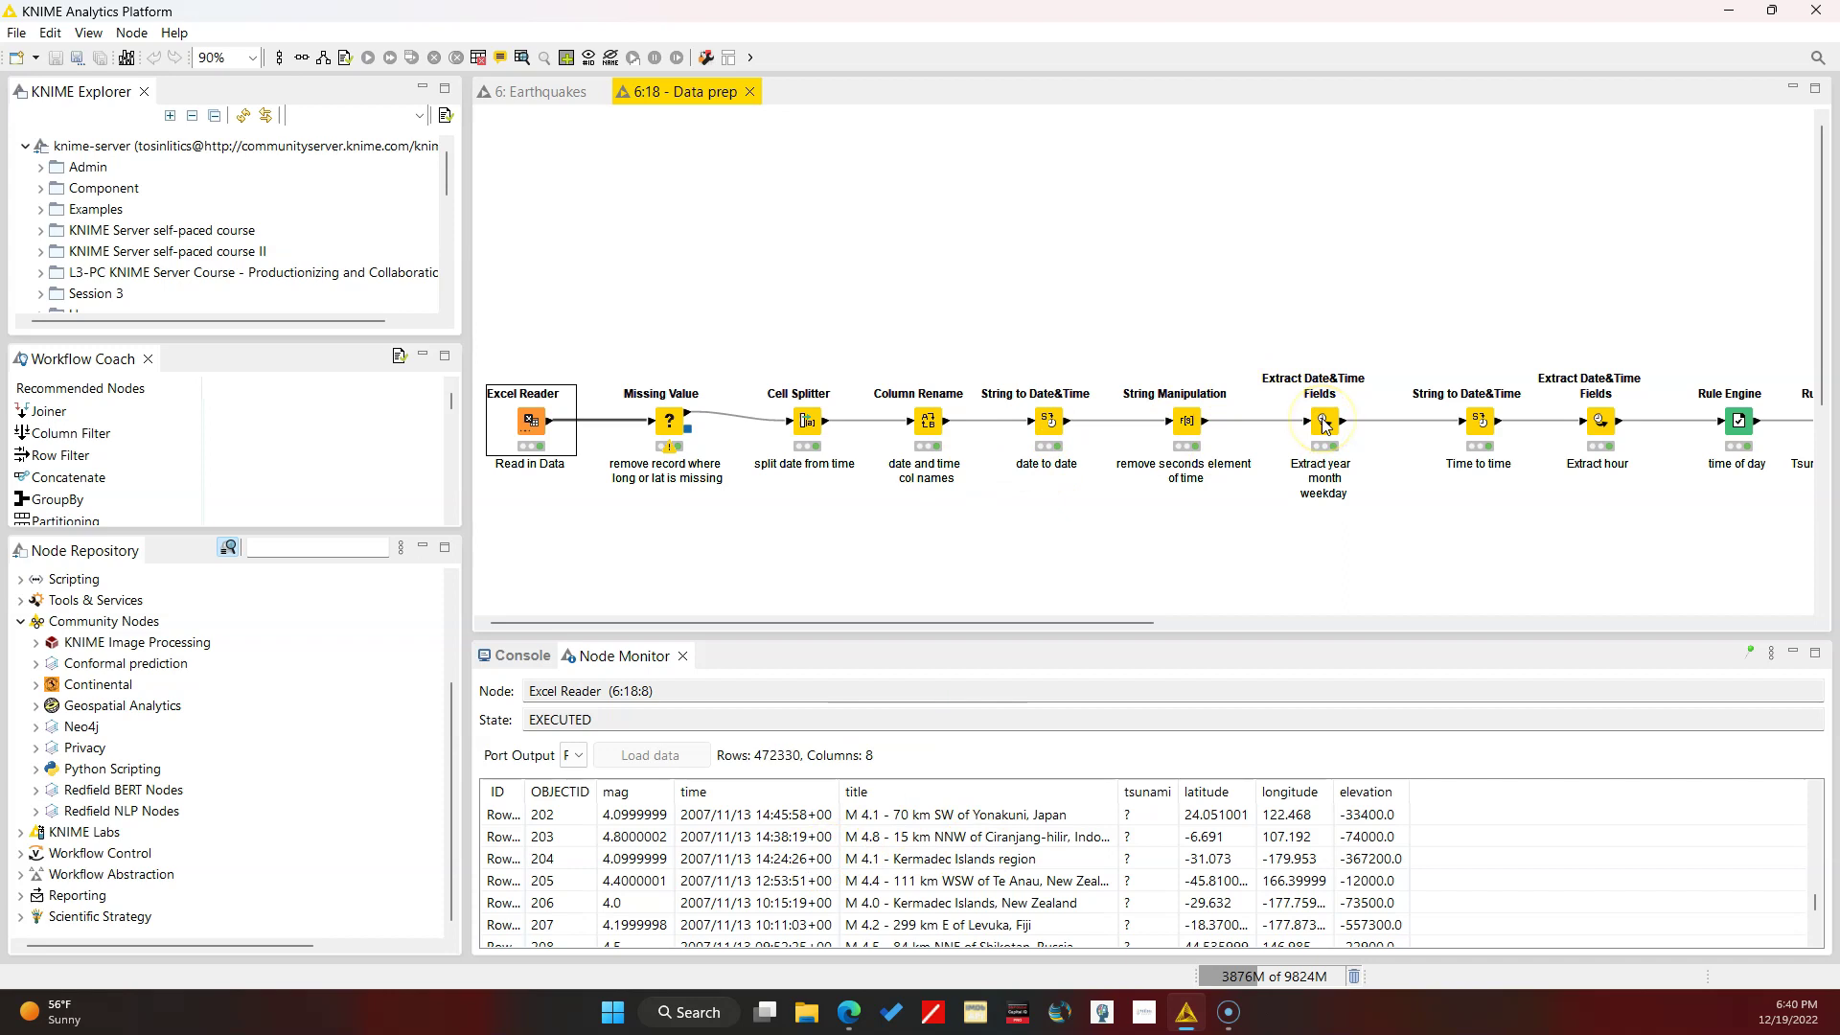
scroll(1323, 425, right, 10)
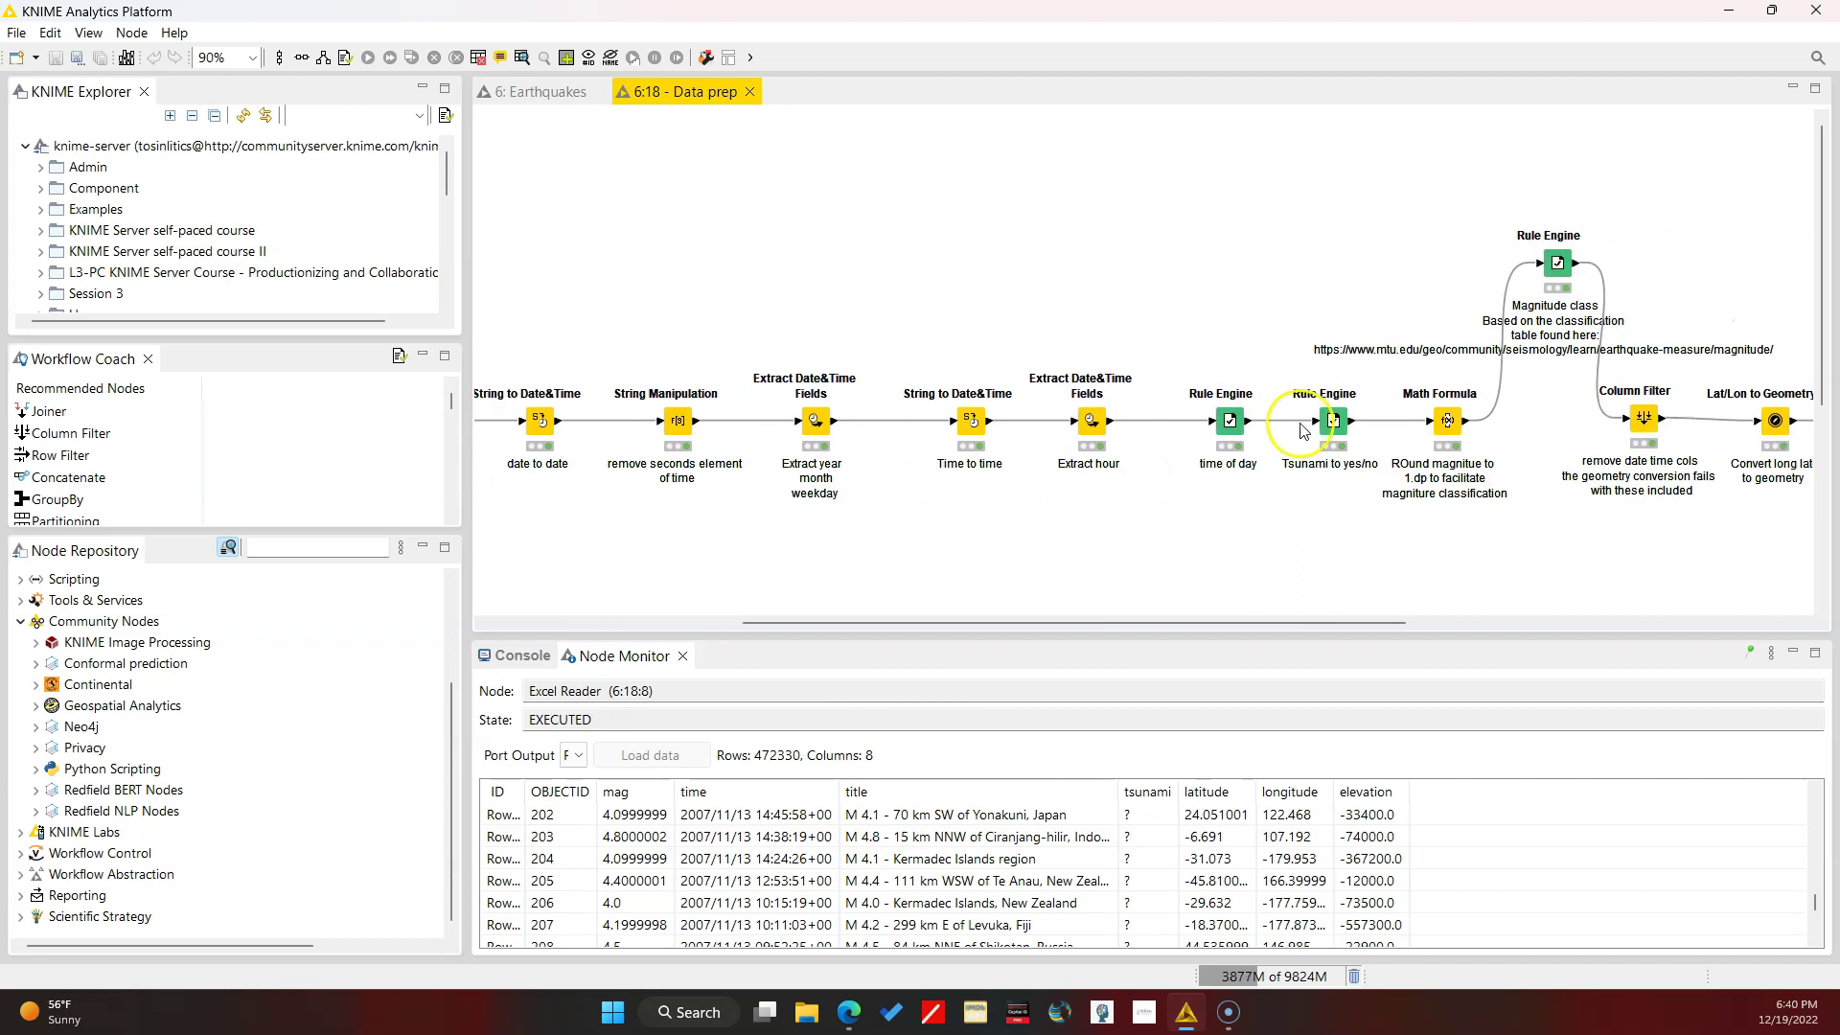
click(1231, 427)
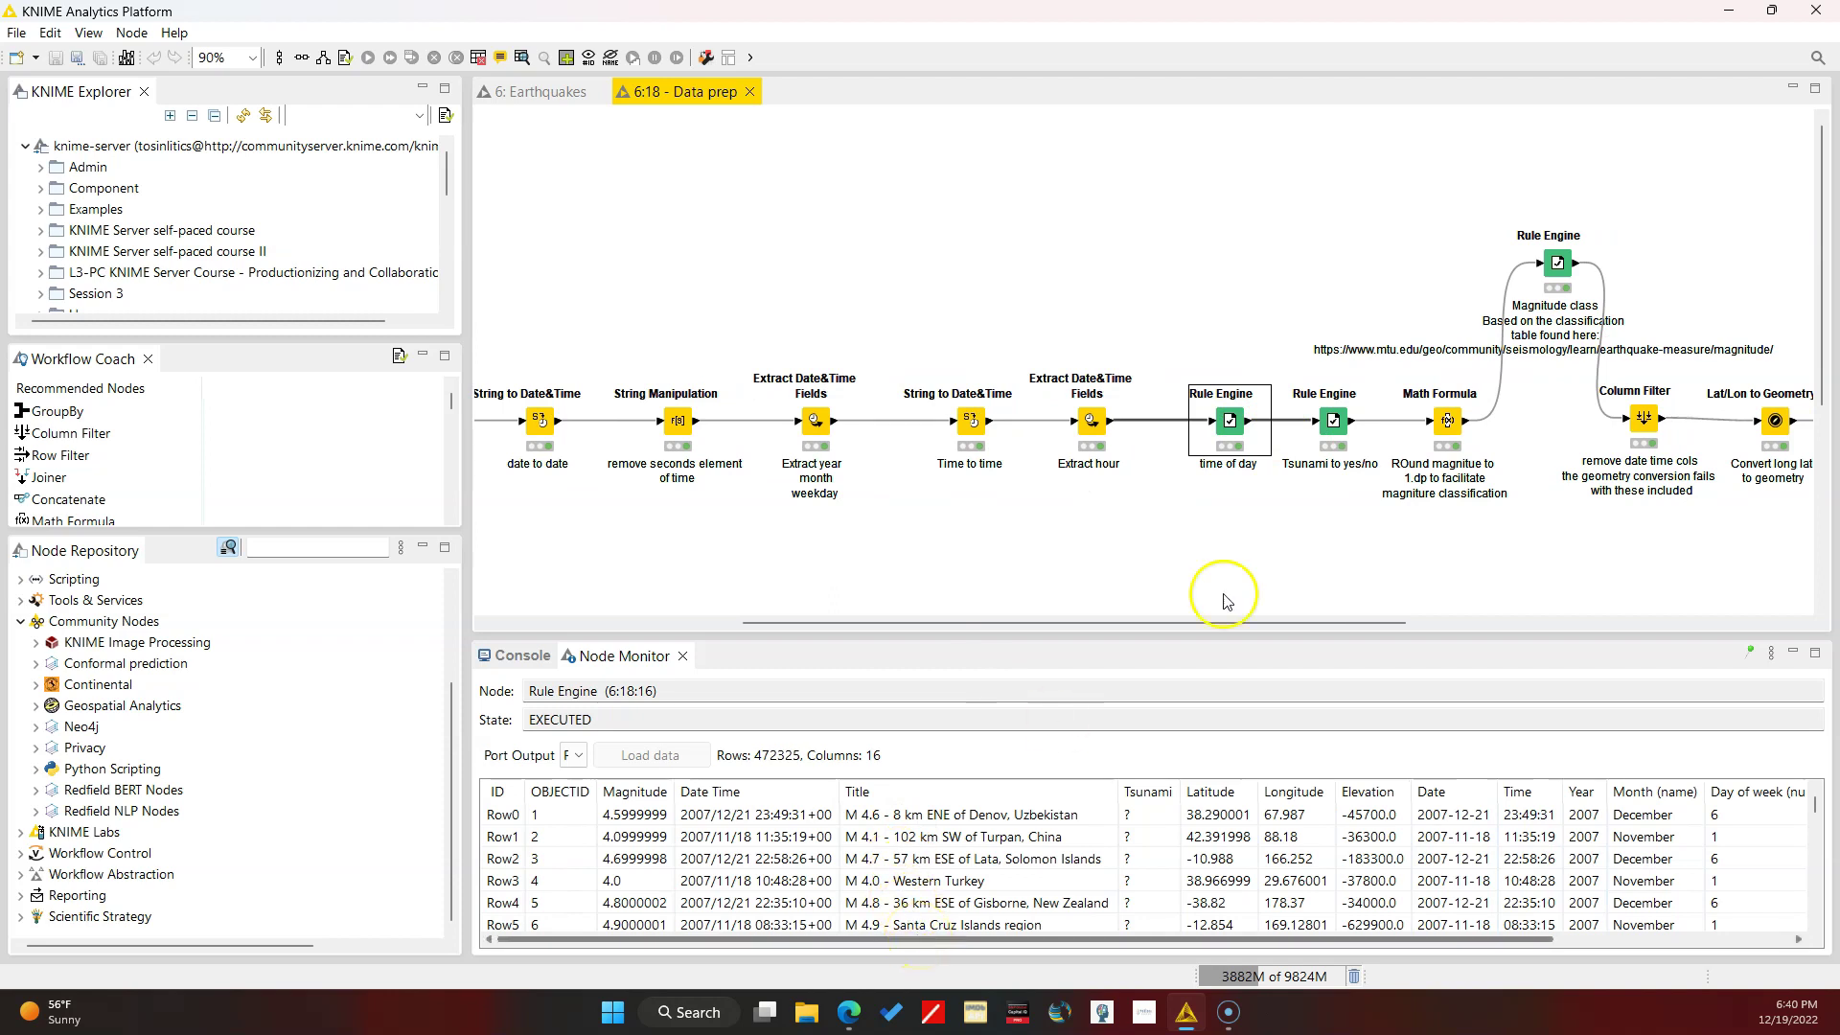
double_click(1229, 421)
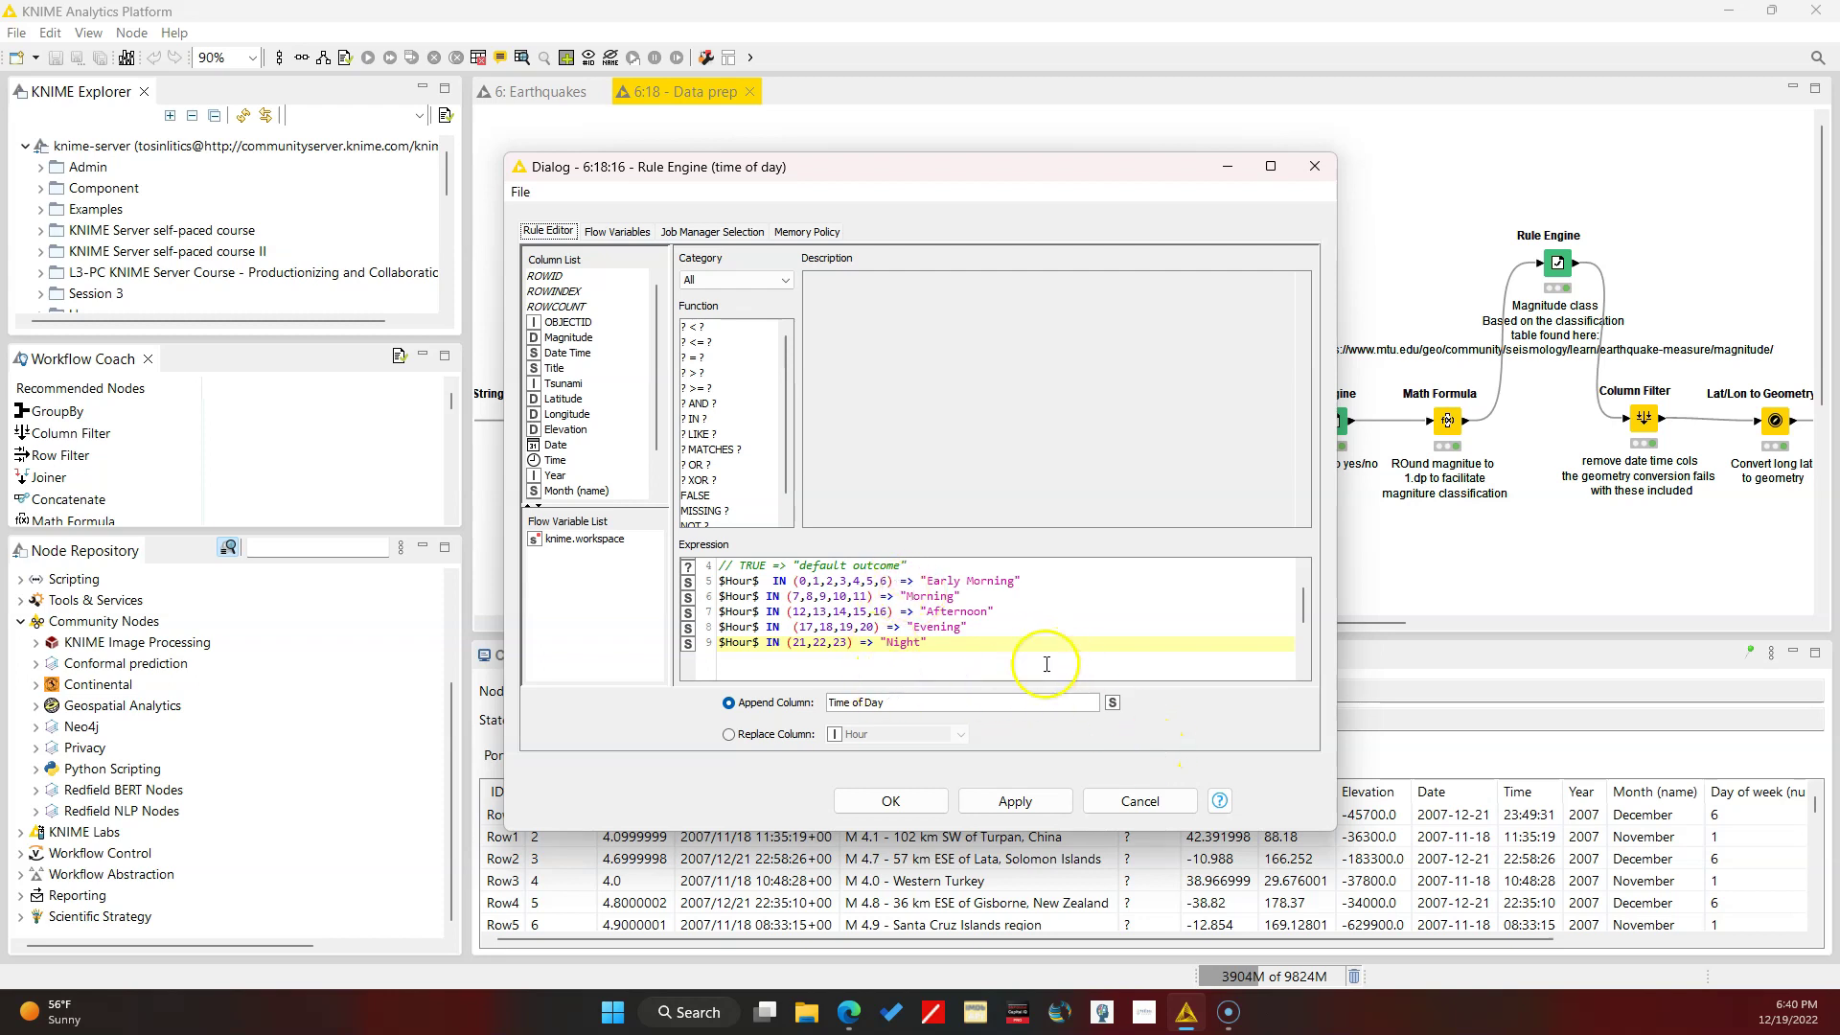
click(1150, 803)
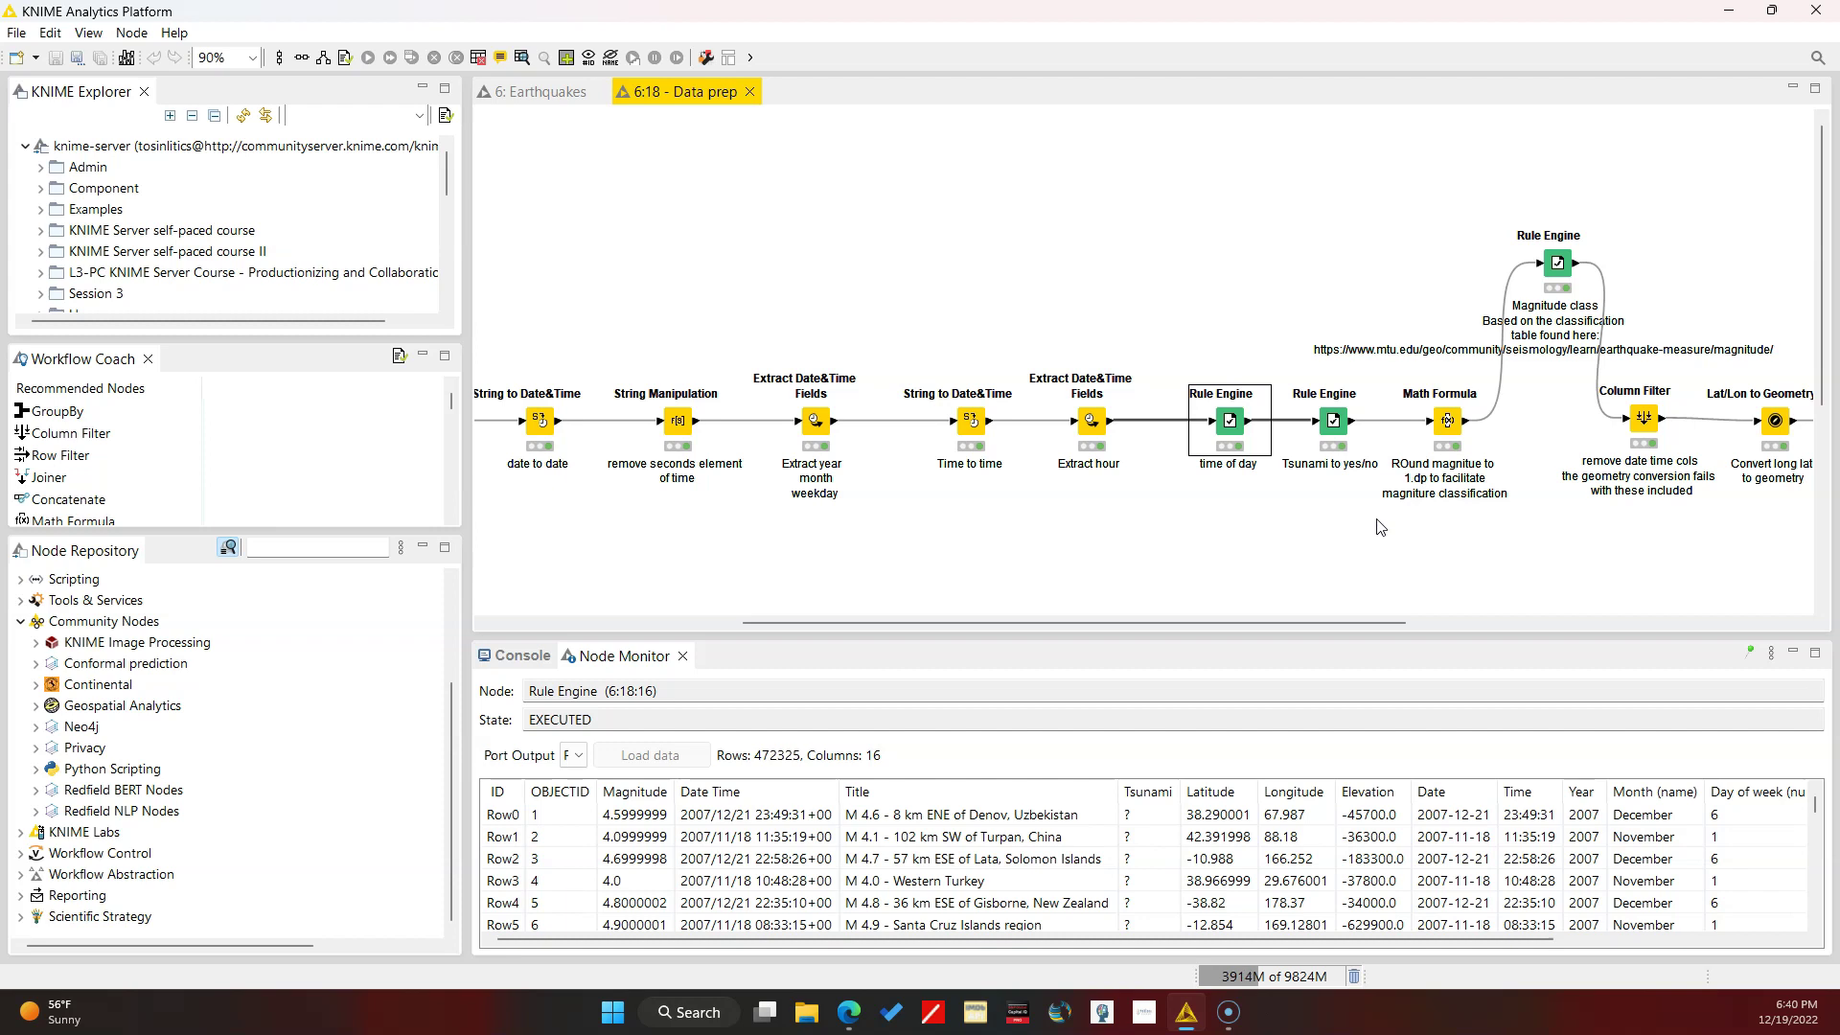
scroll(1446, 486, right, 5)
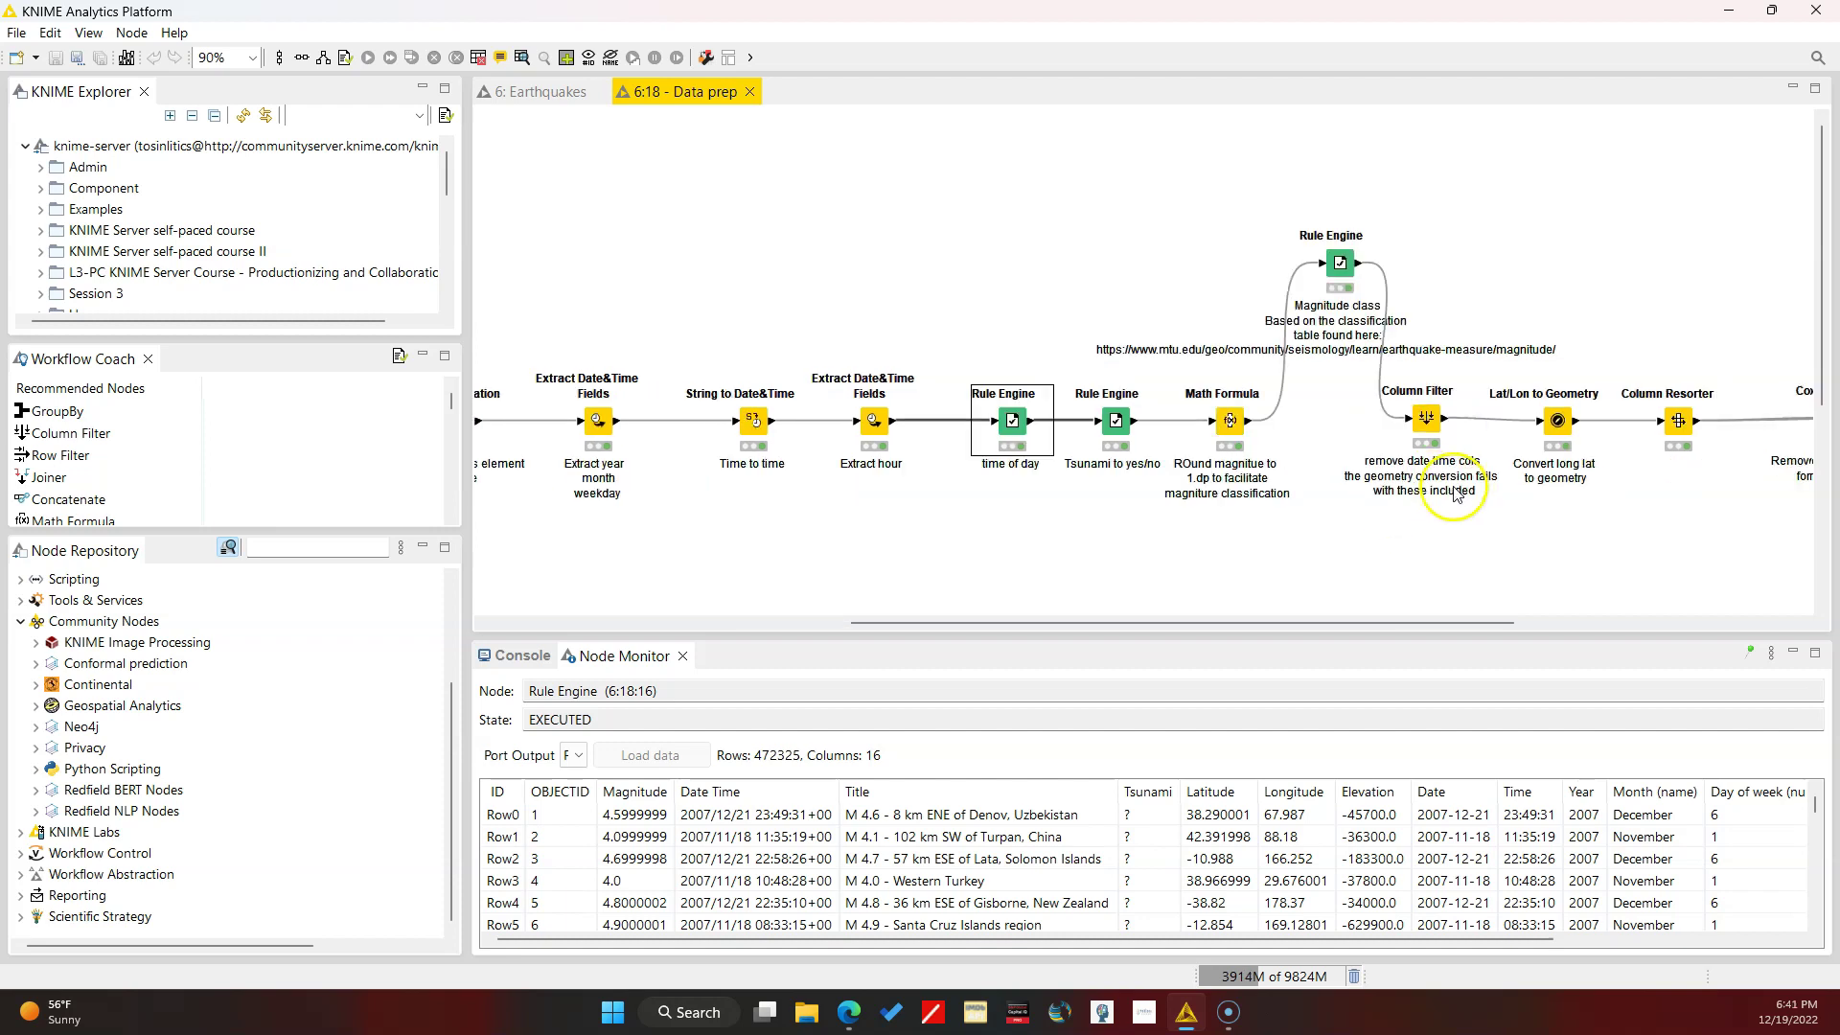
scroll(1236, 496, right, 1)
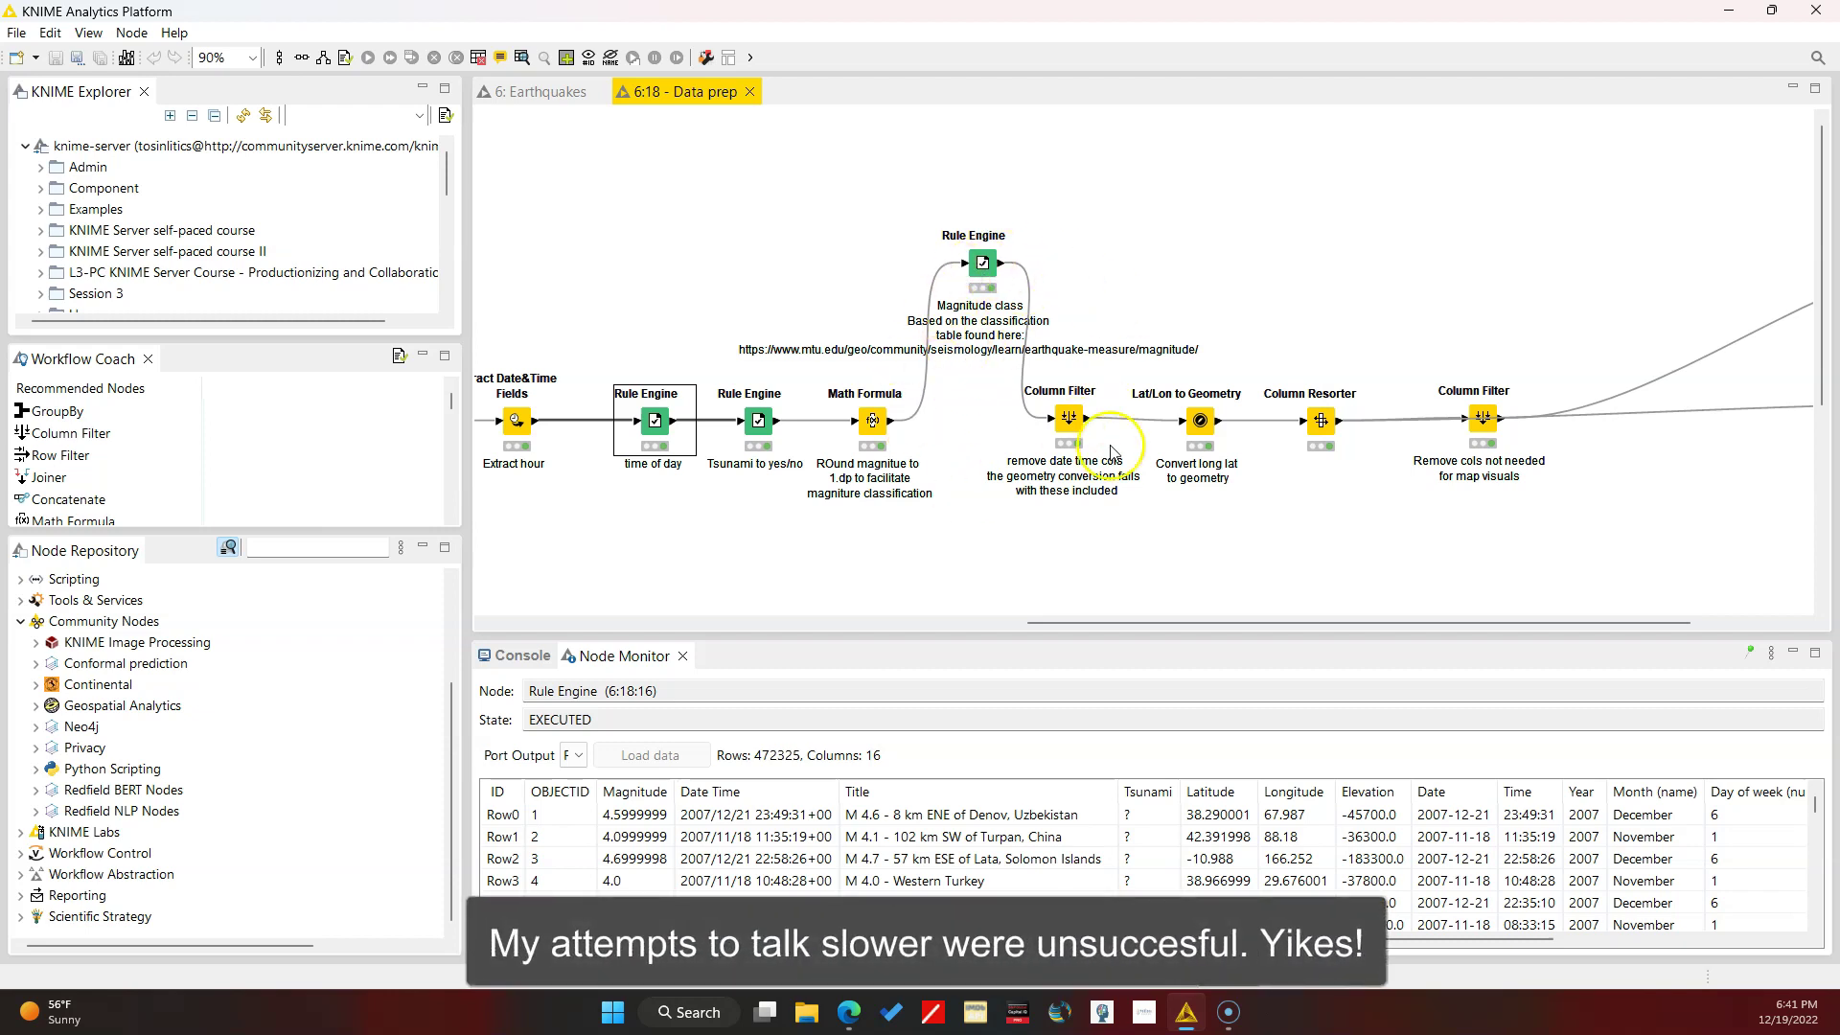
double_click(982, 262)
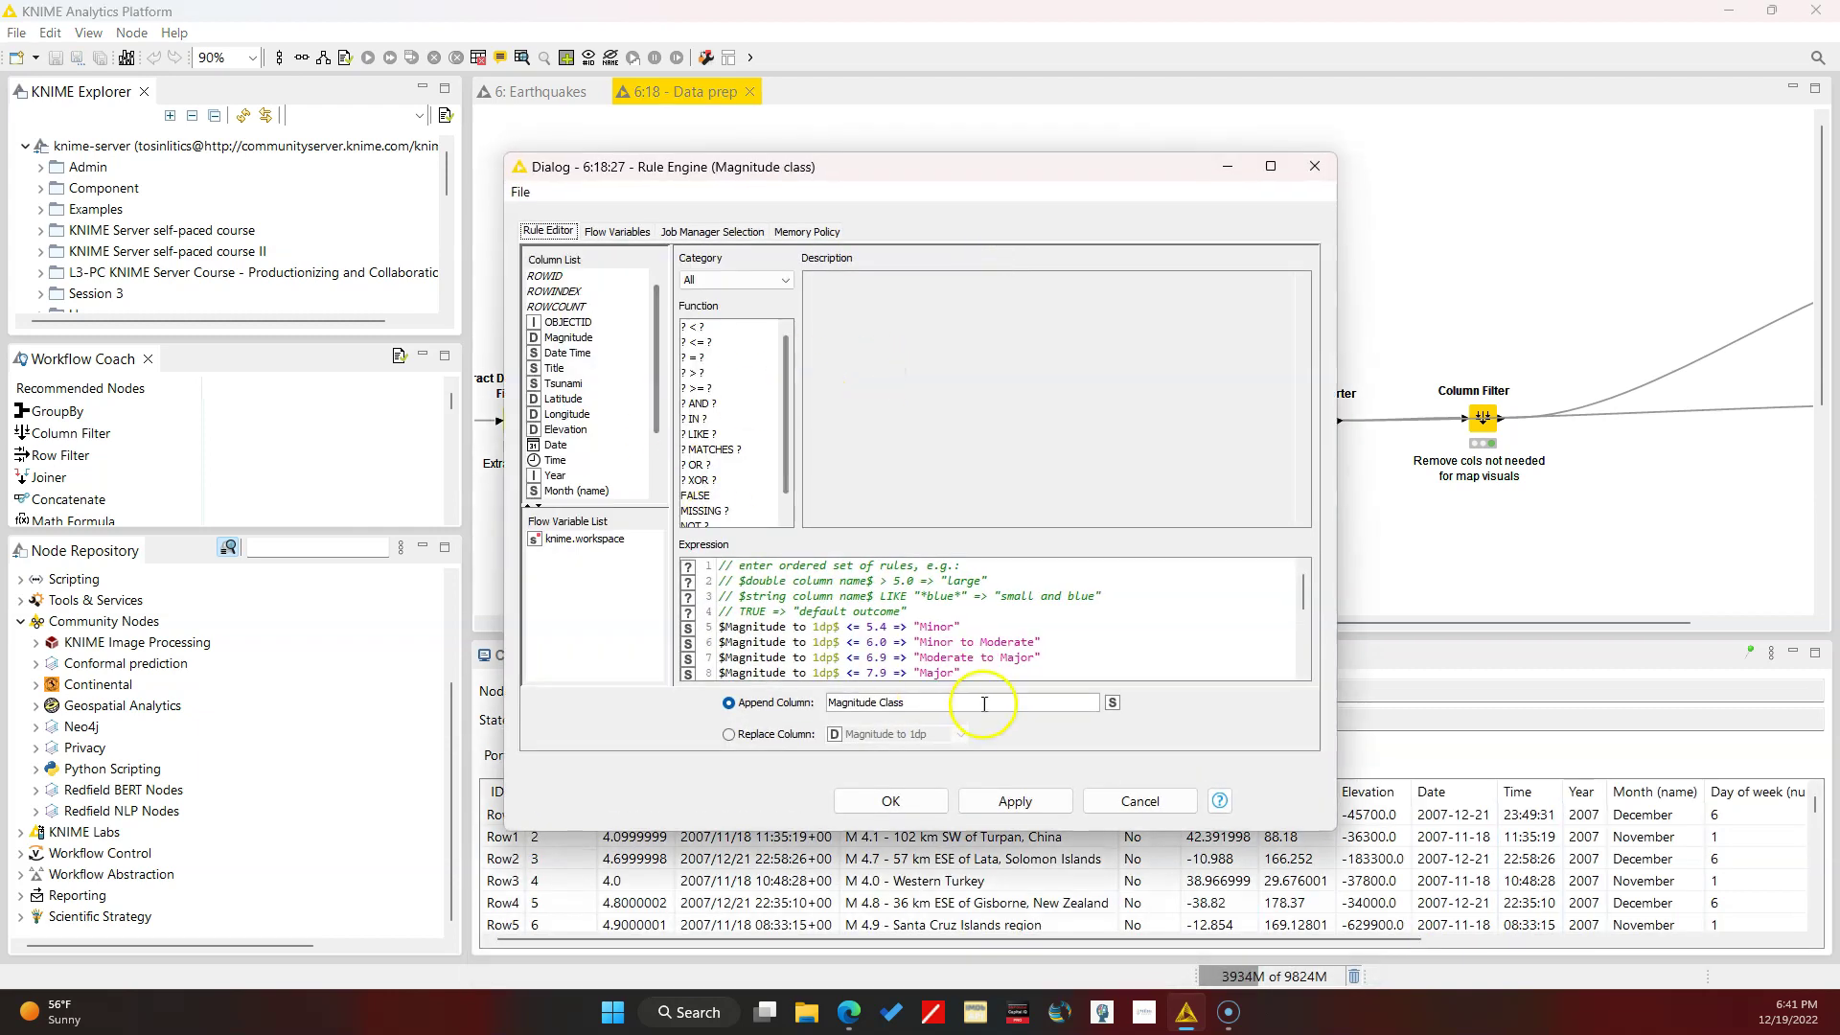
click(1044, 644)
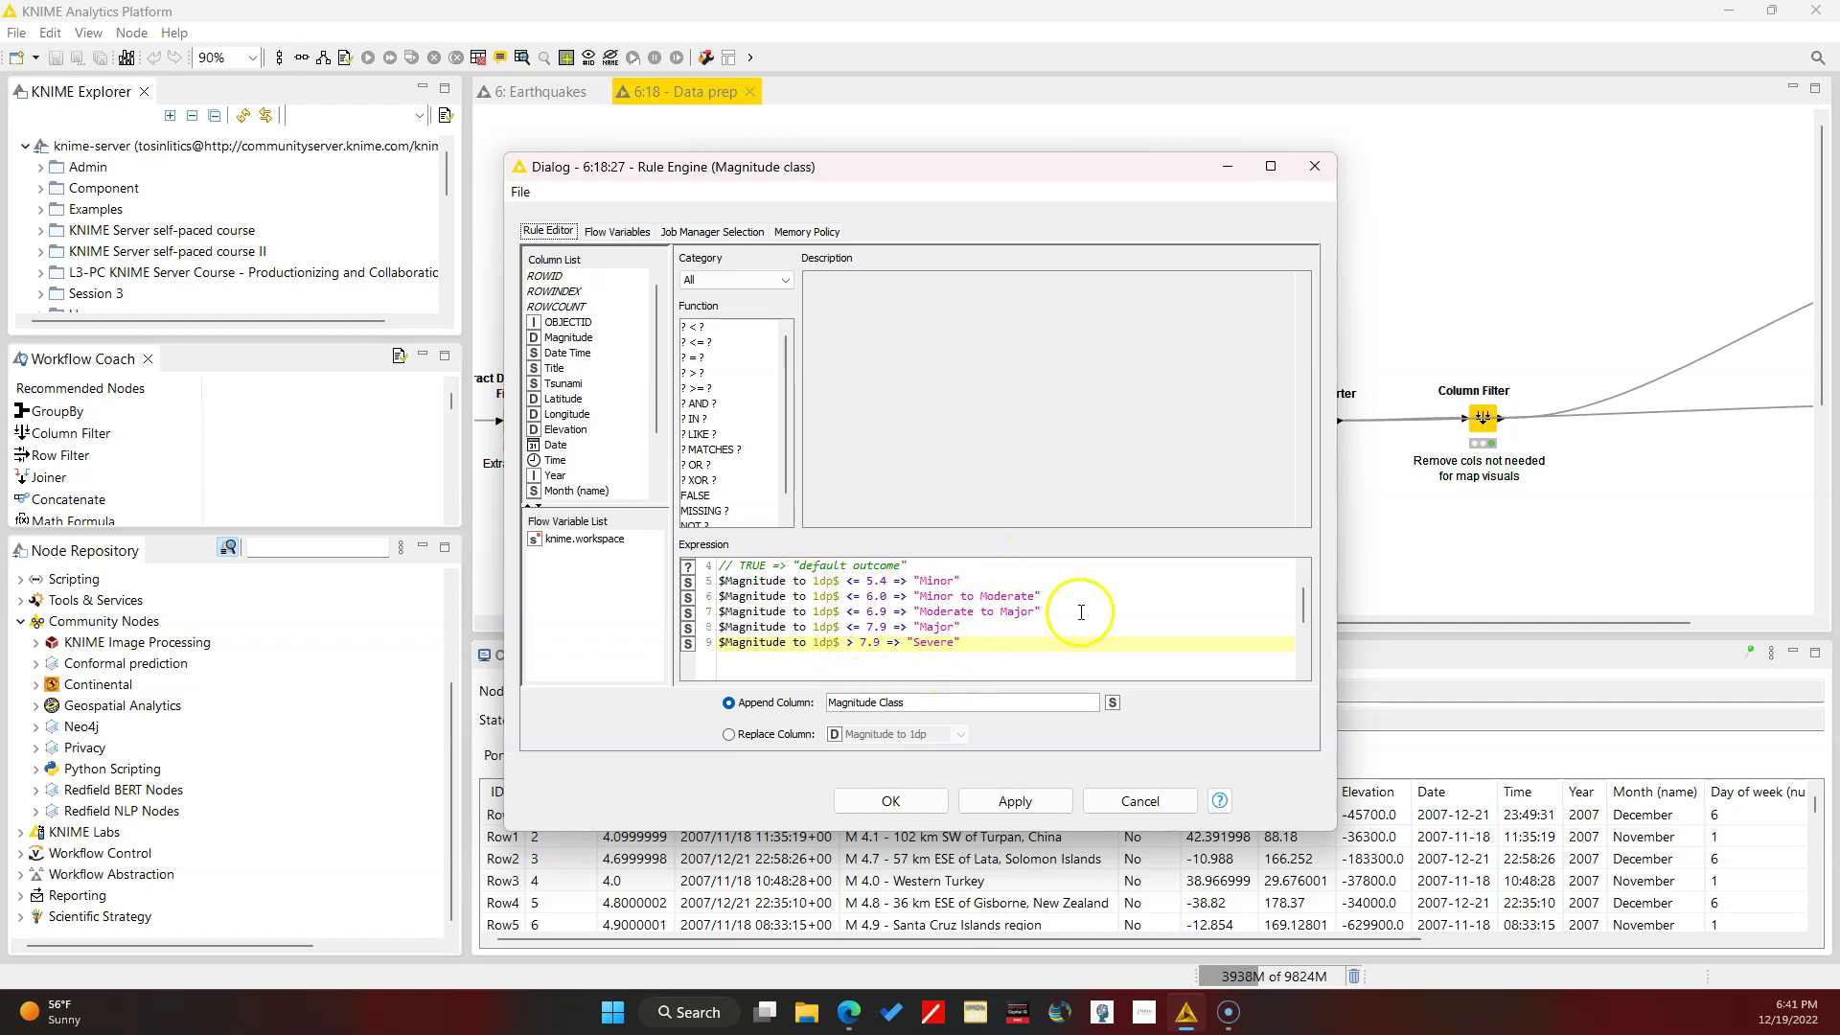
click(1140, 806)
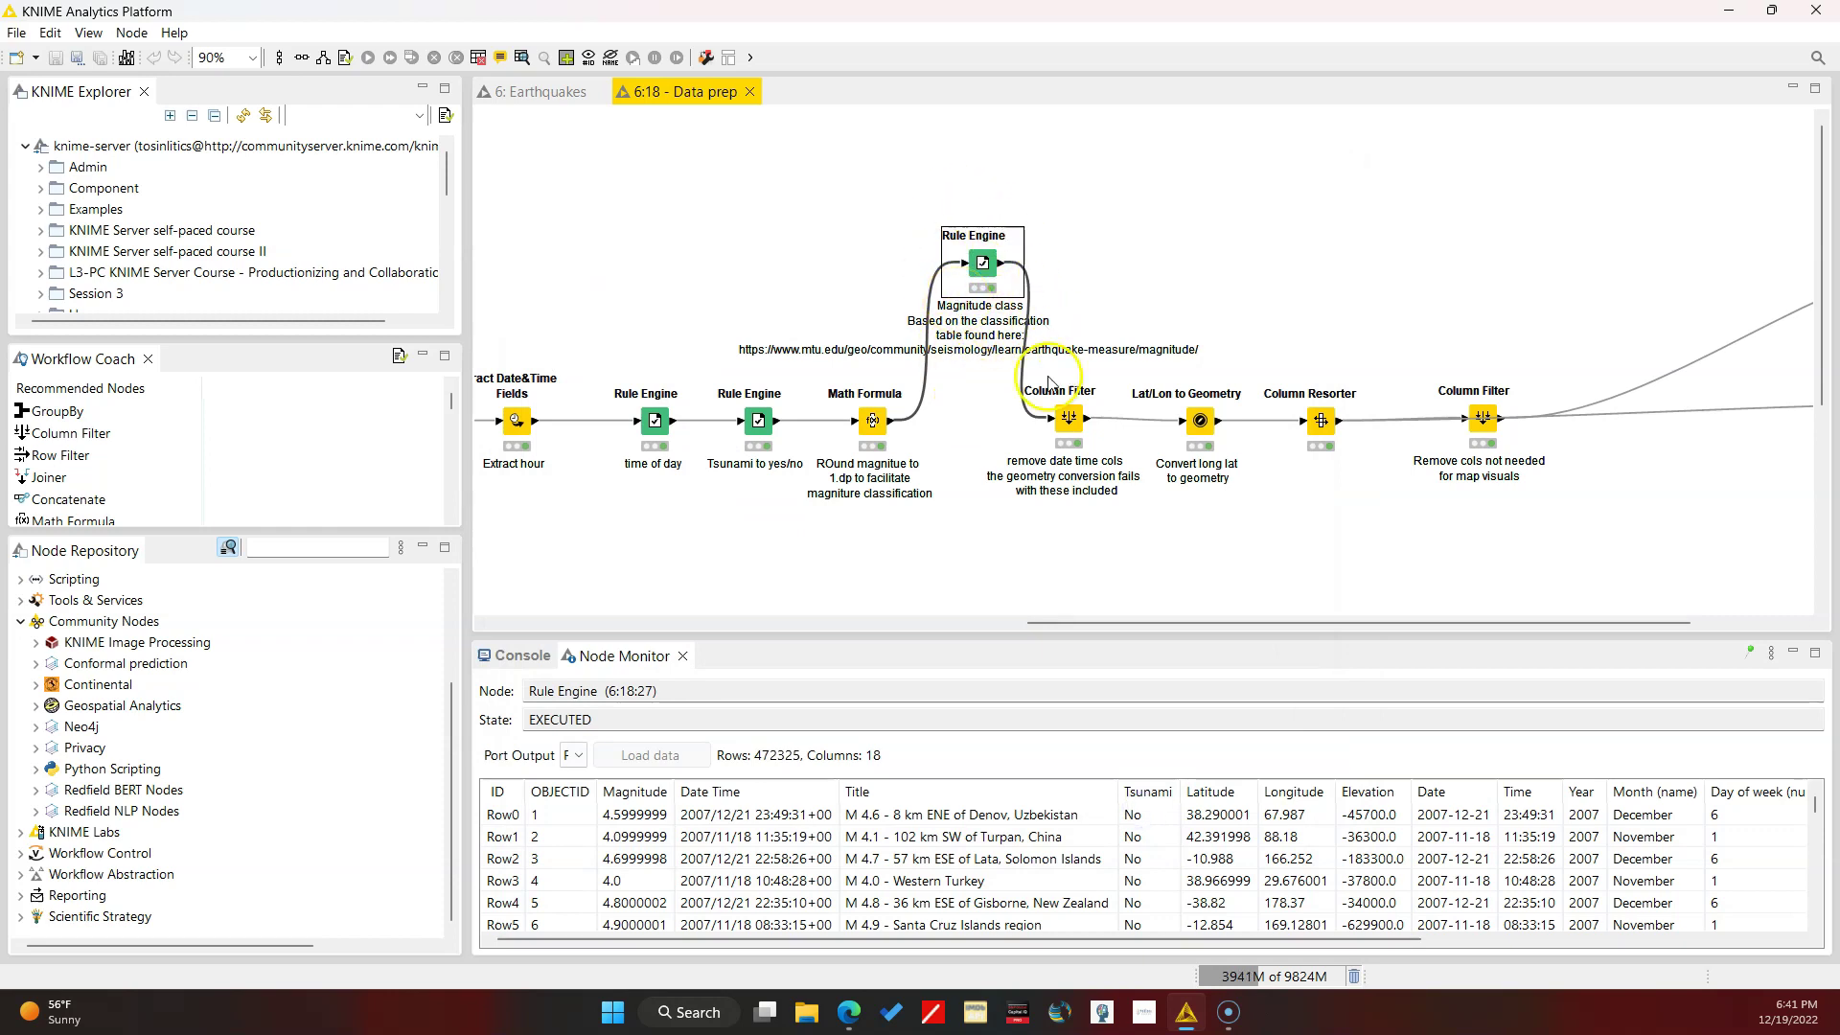
scroll(1137, 484, right, 3)
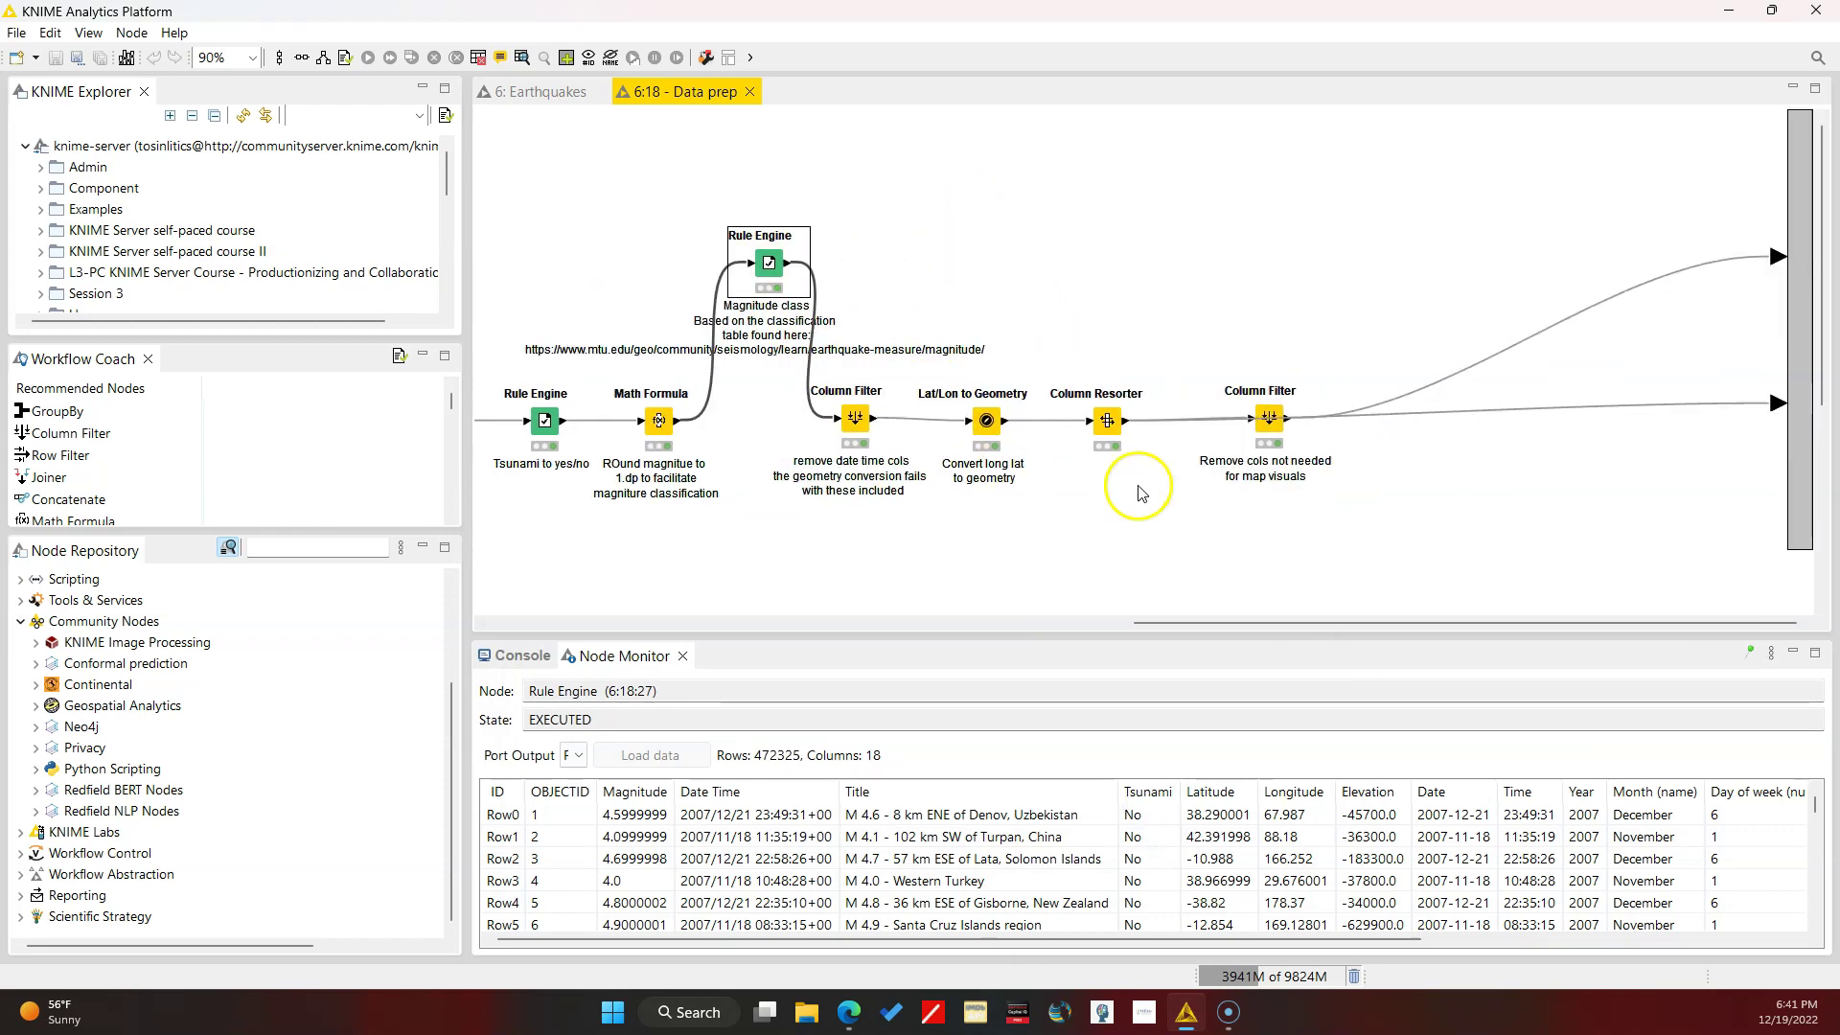
Step: Check the Lat/Lon to Geometry output, close the Data prep tab, and bring up the Component's actions
click(988, 429)
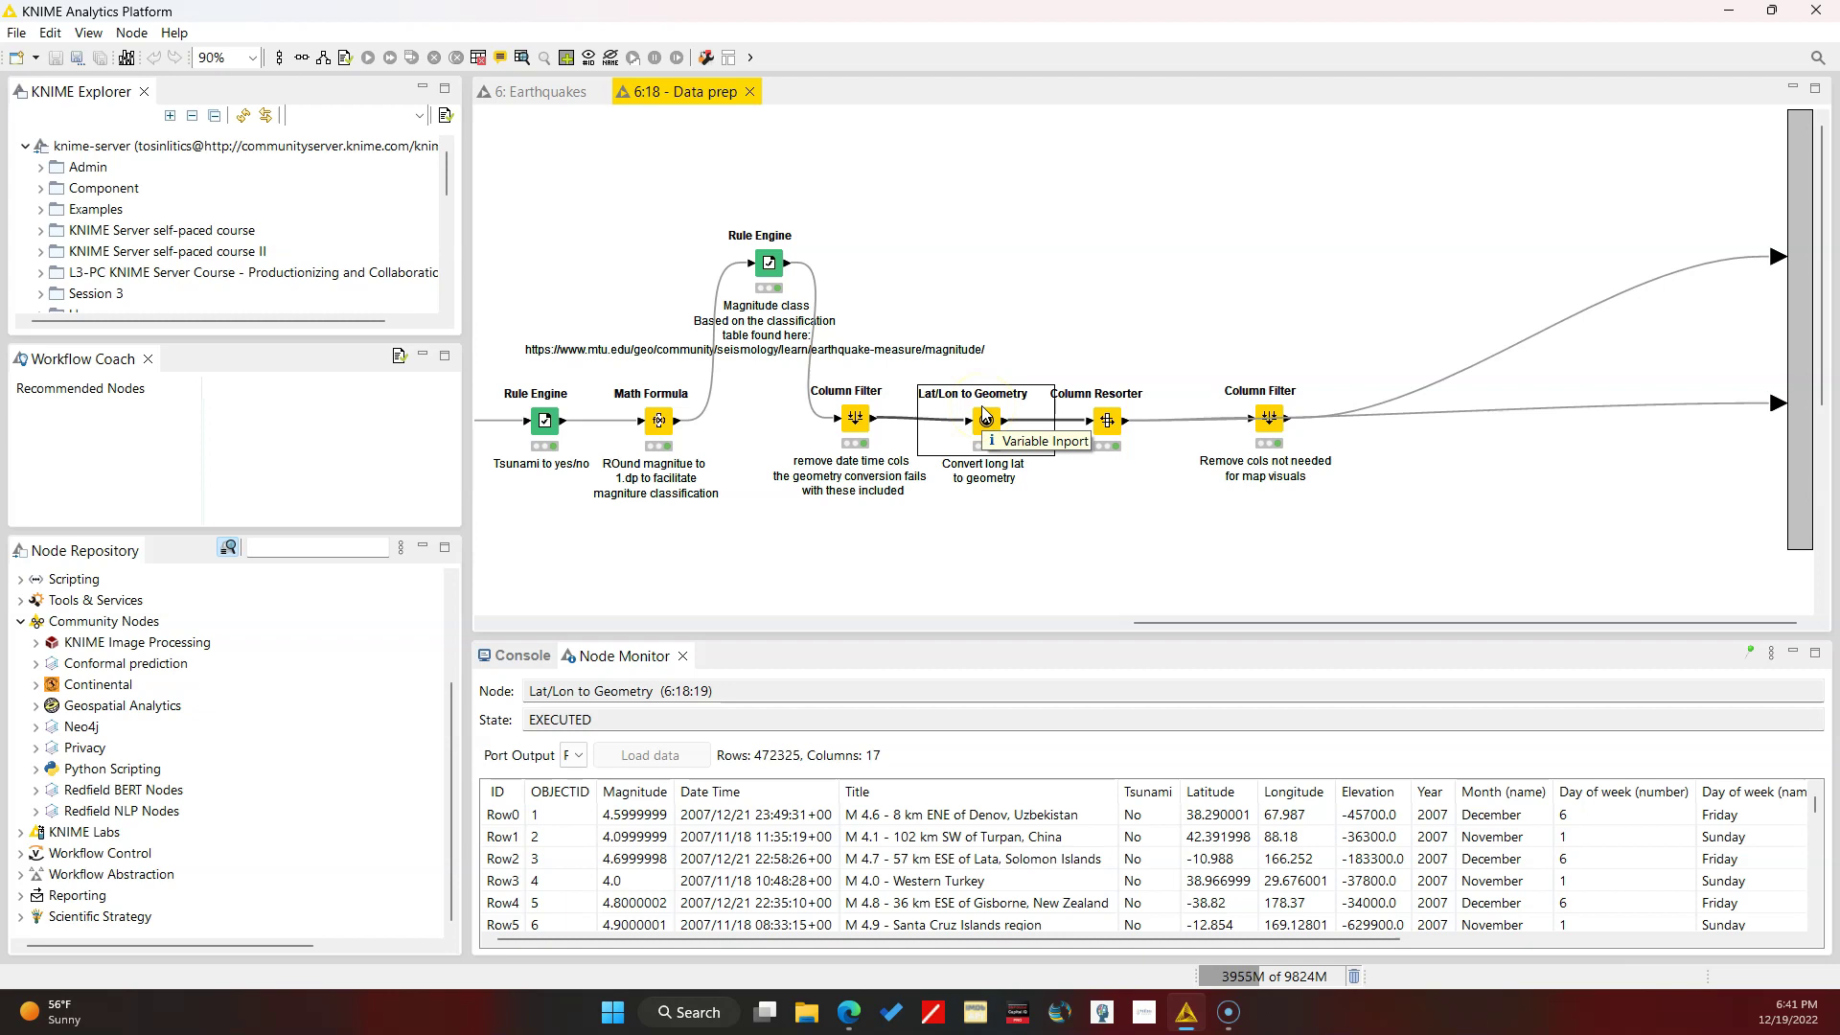
click(750, 92)
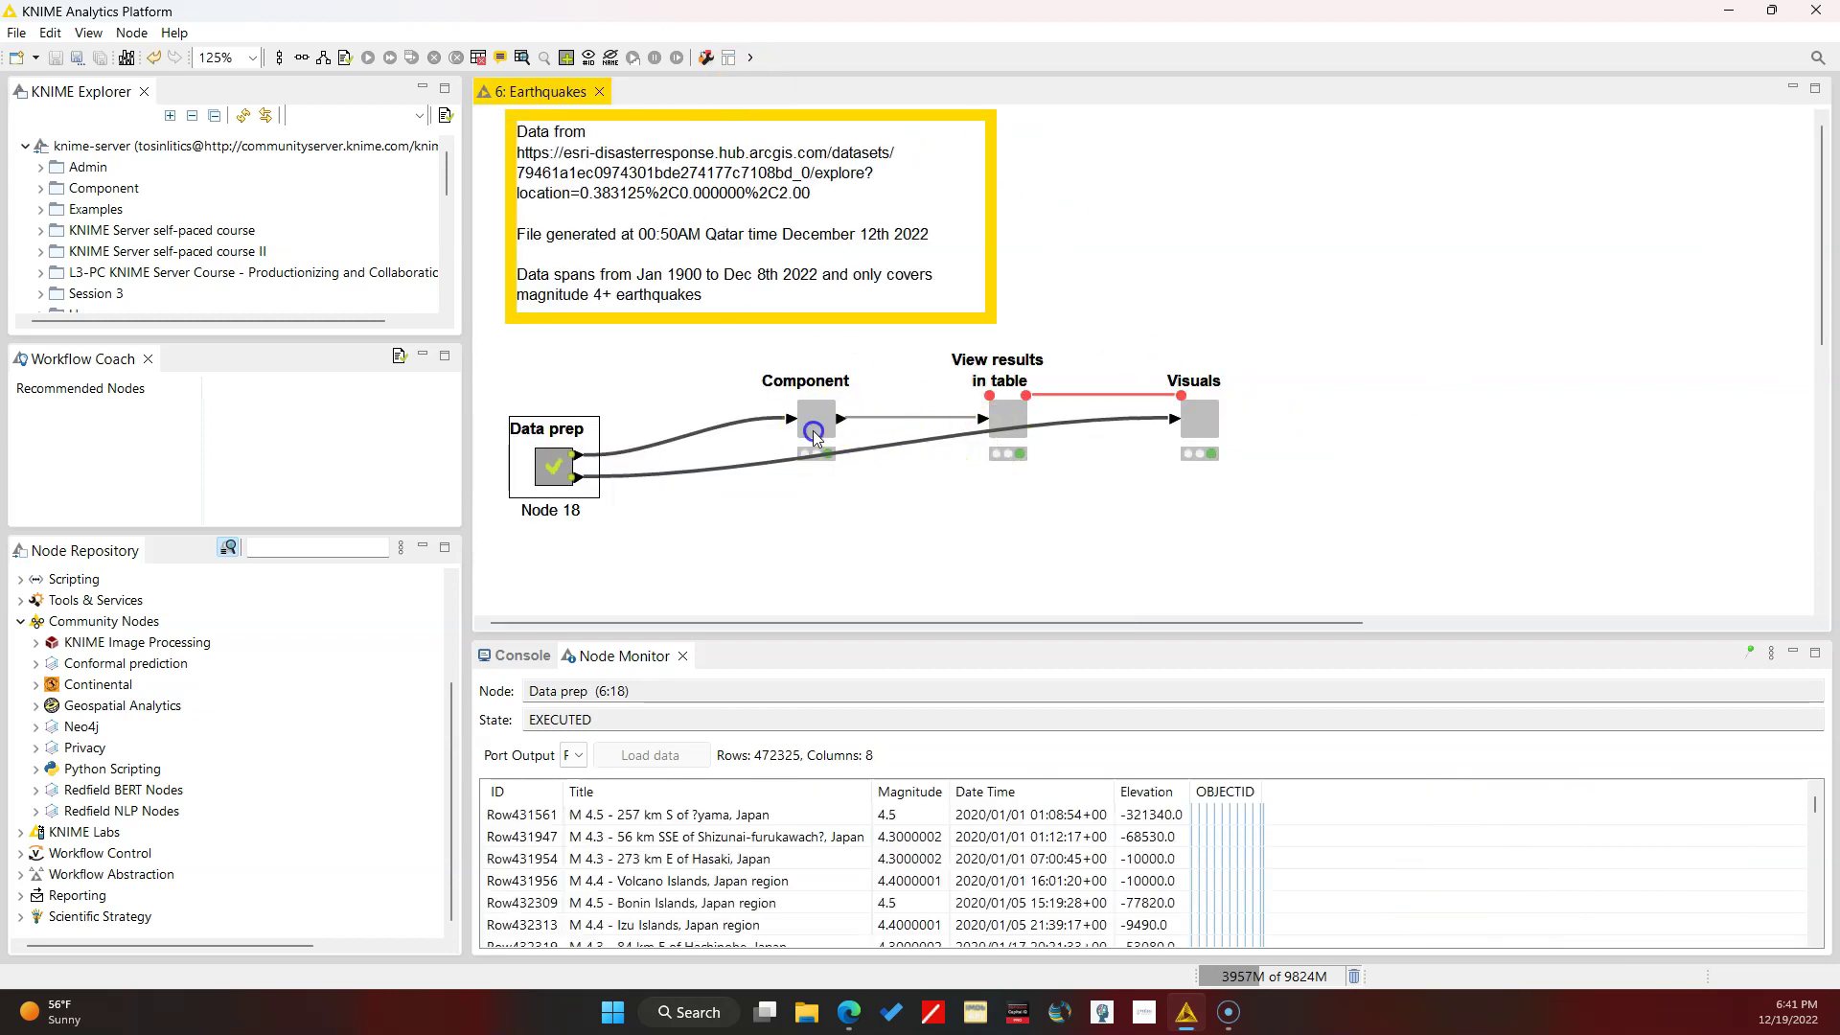
double_click(812, 429)
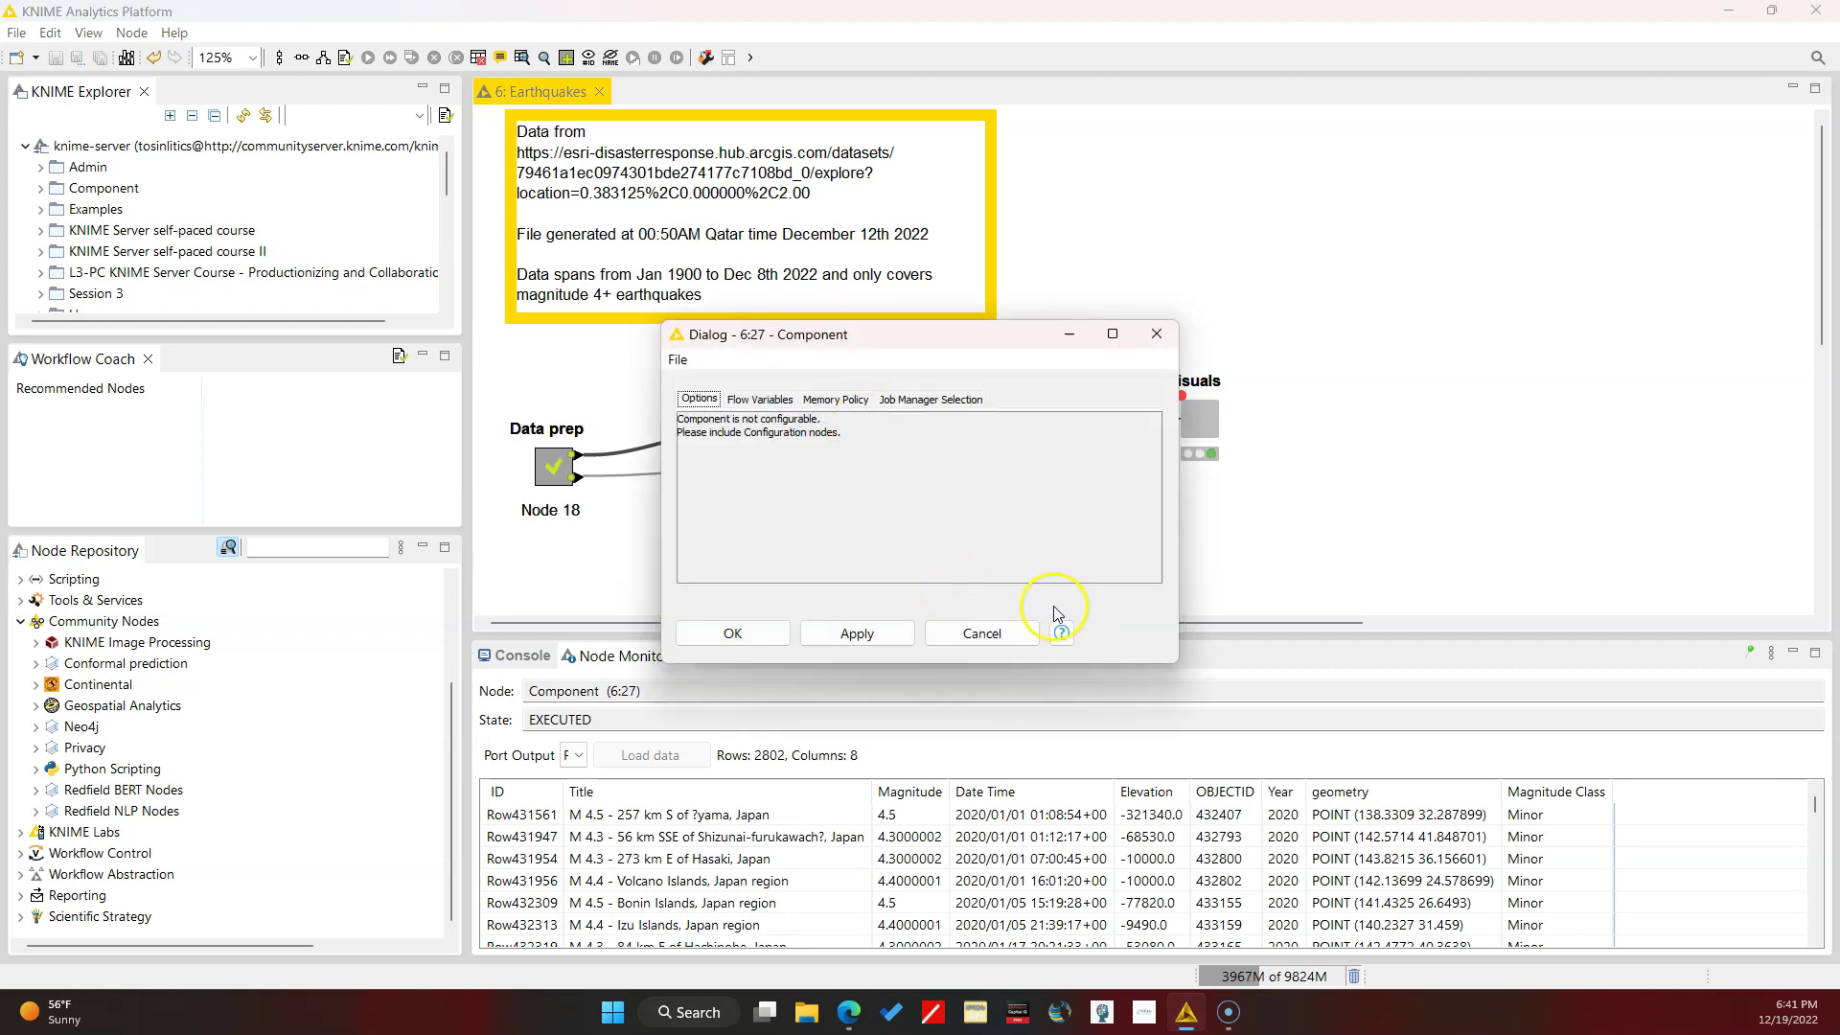
click(997, 633)
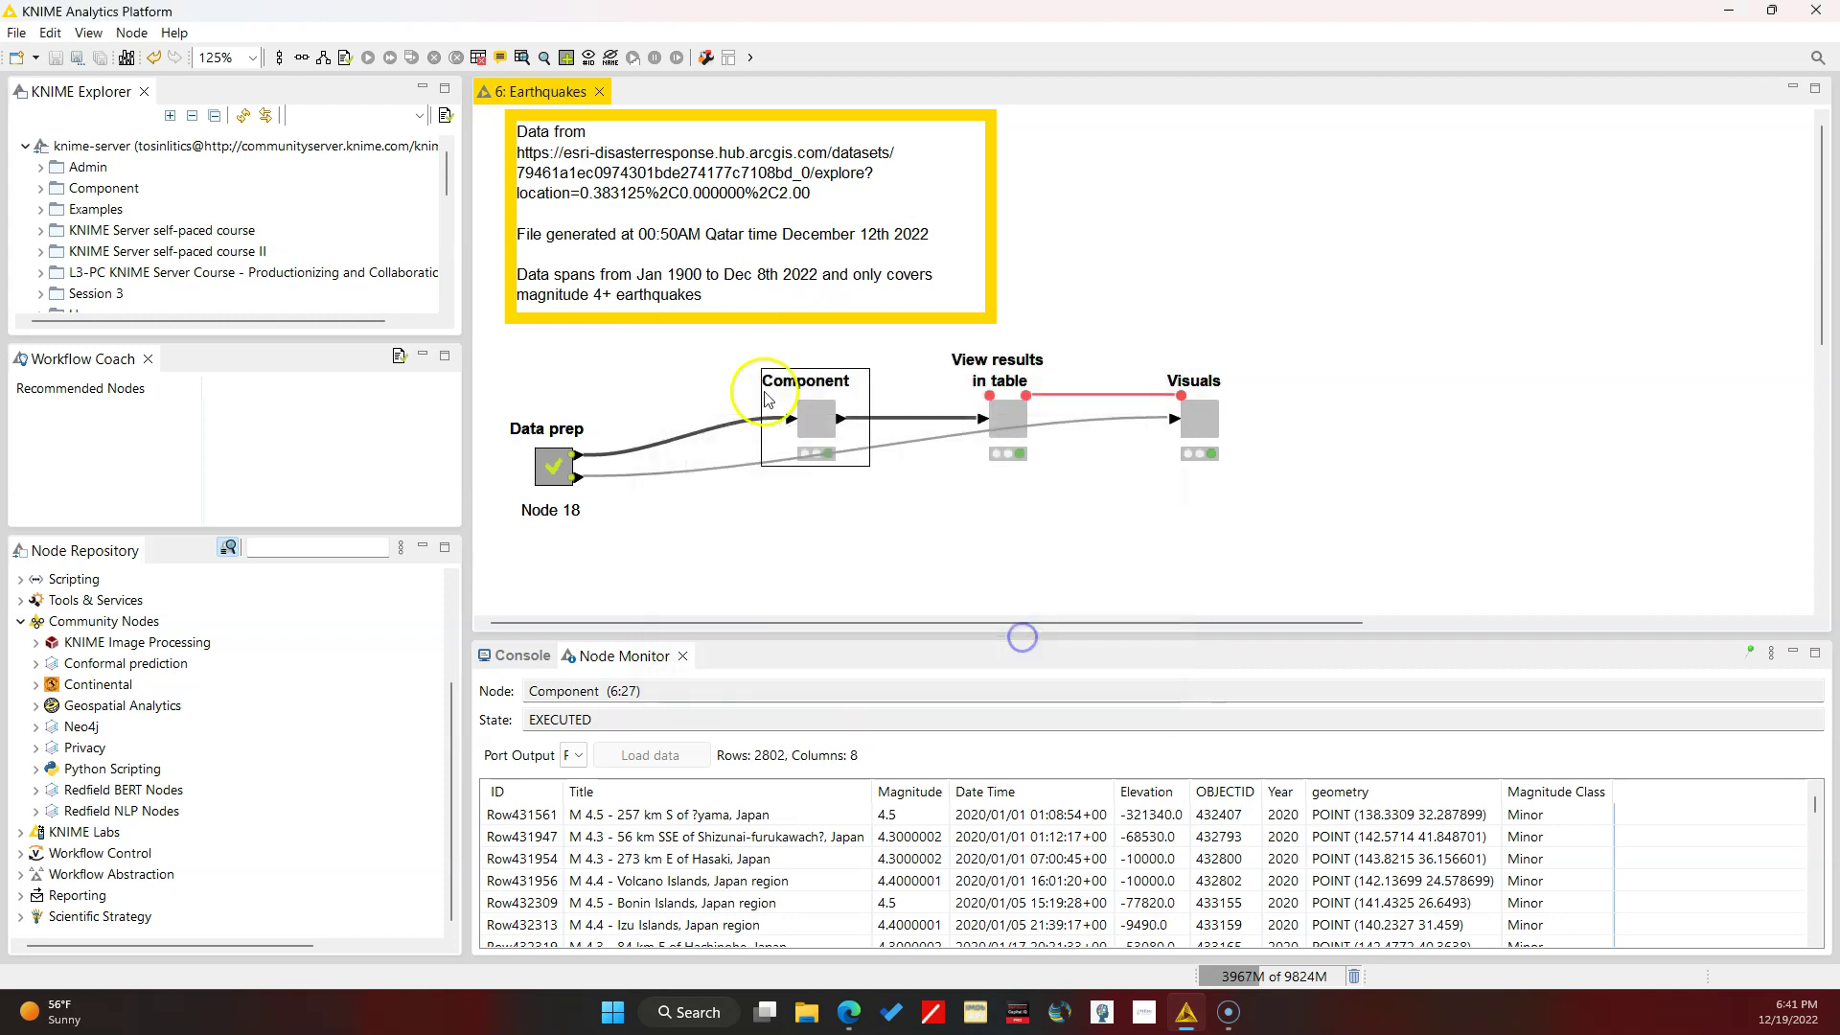
right_click(818, 406)
Step: Open the Component and the Geospatial View node's map settings dialog
mouse_move(1128, 666)
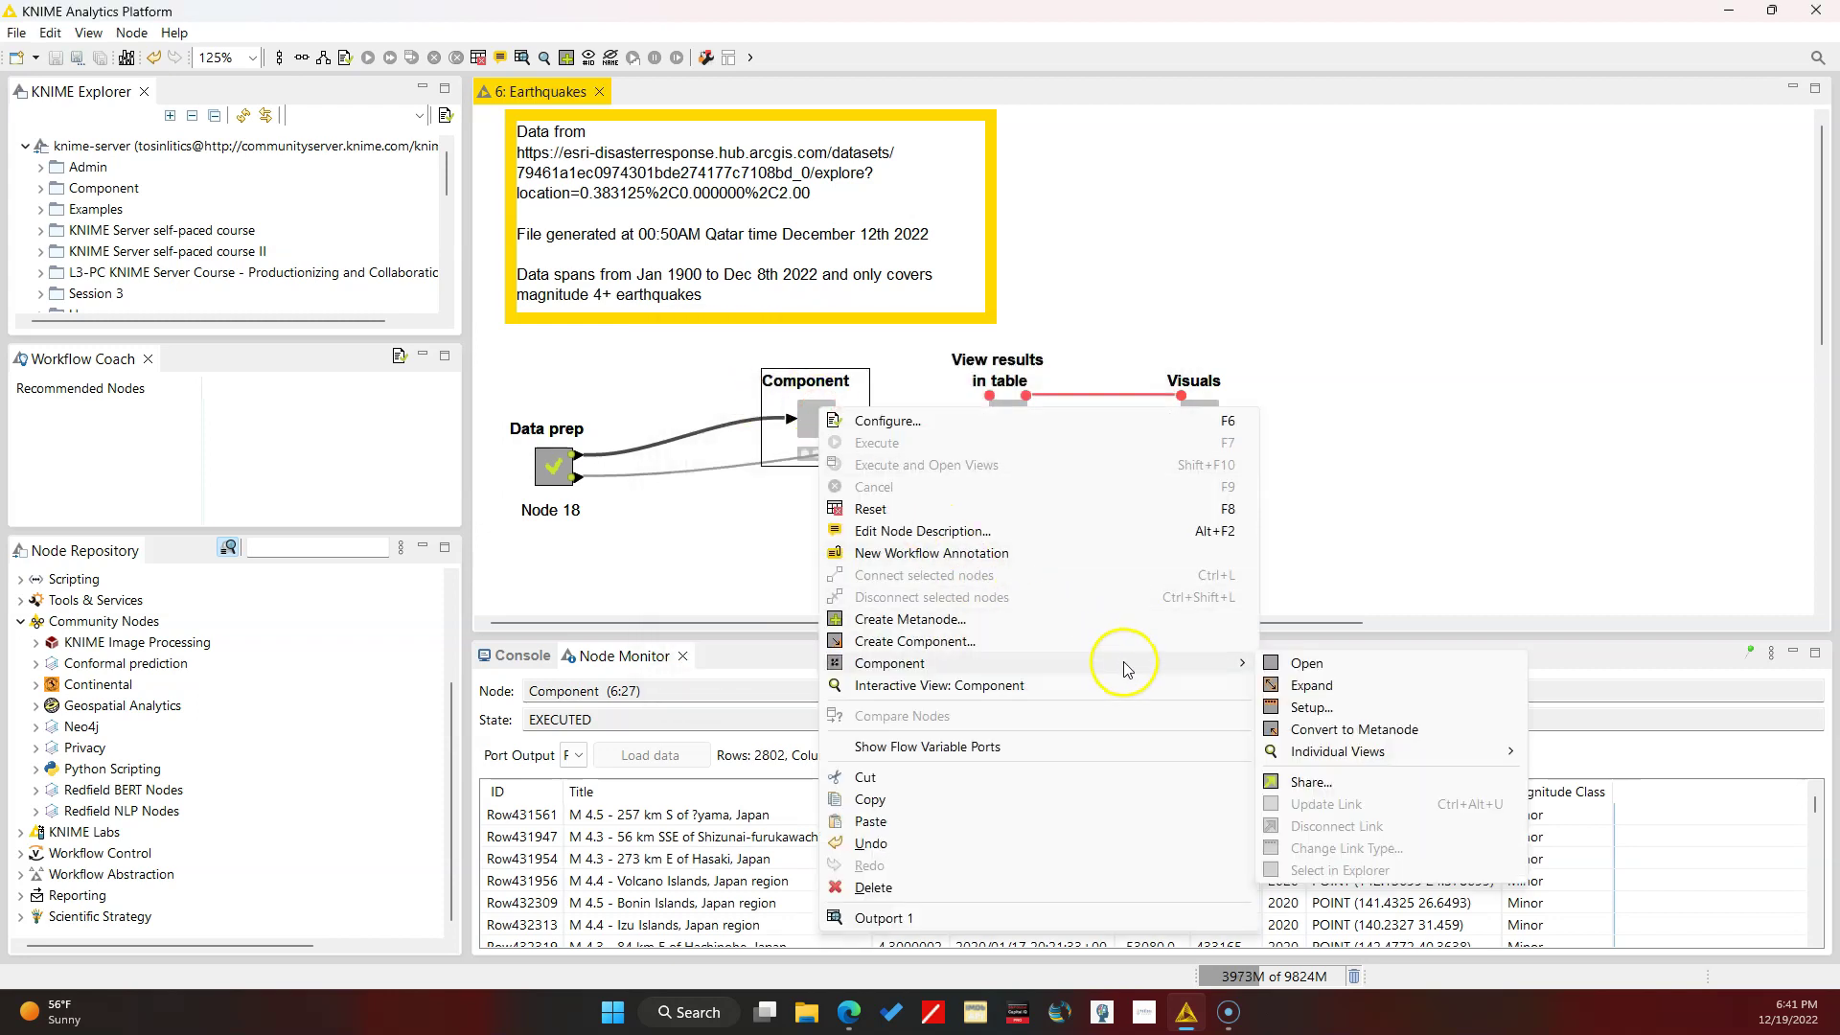
click(1305, 664)
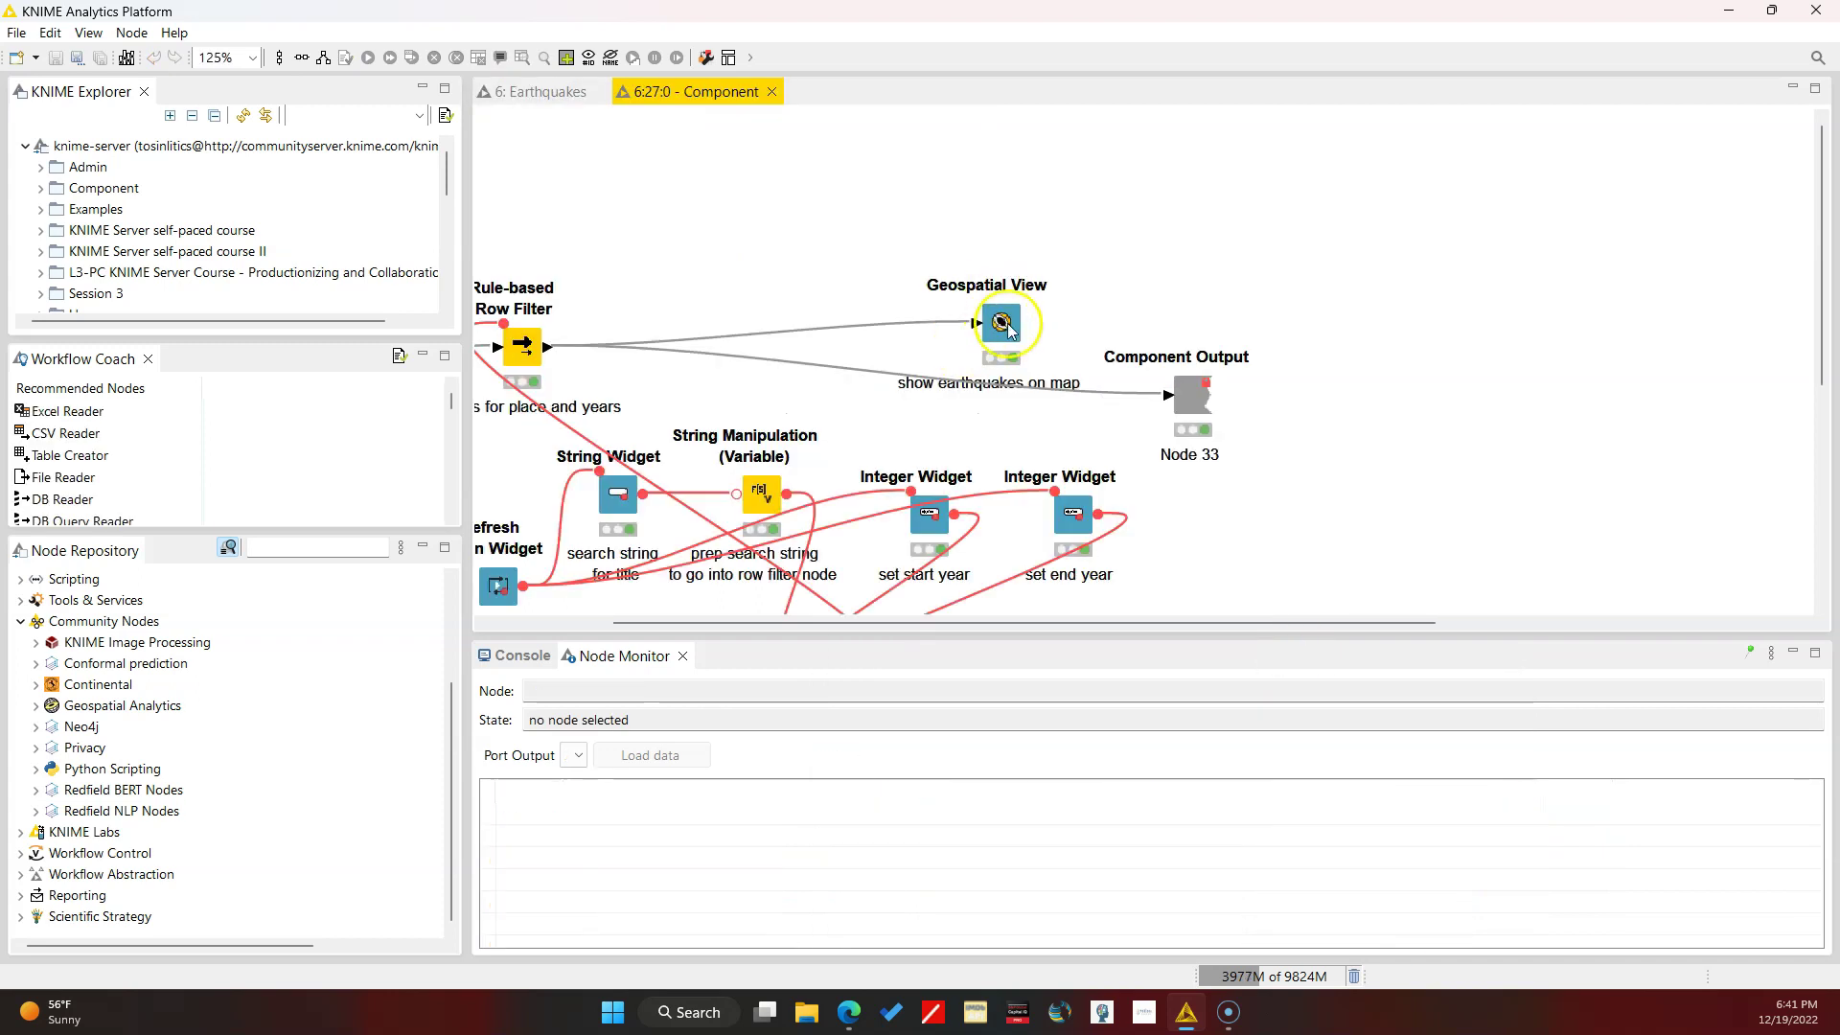
scroll(1008, 329, down, 2)
scroll(1008, 329, left, 3)
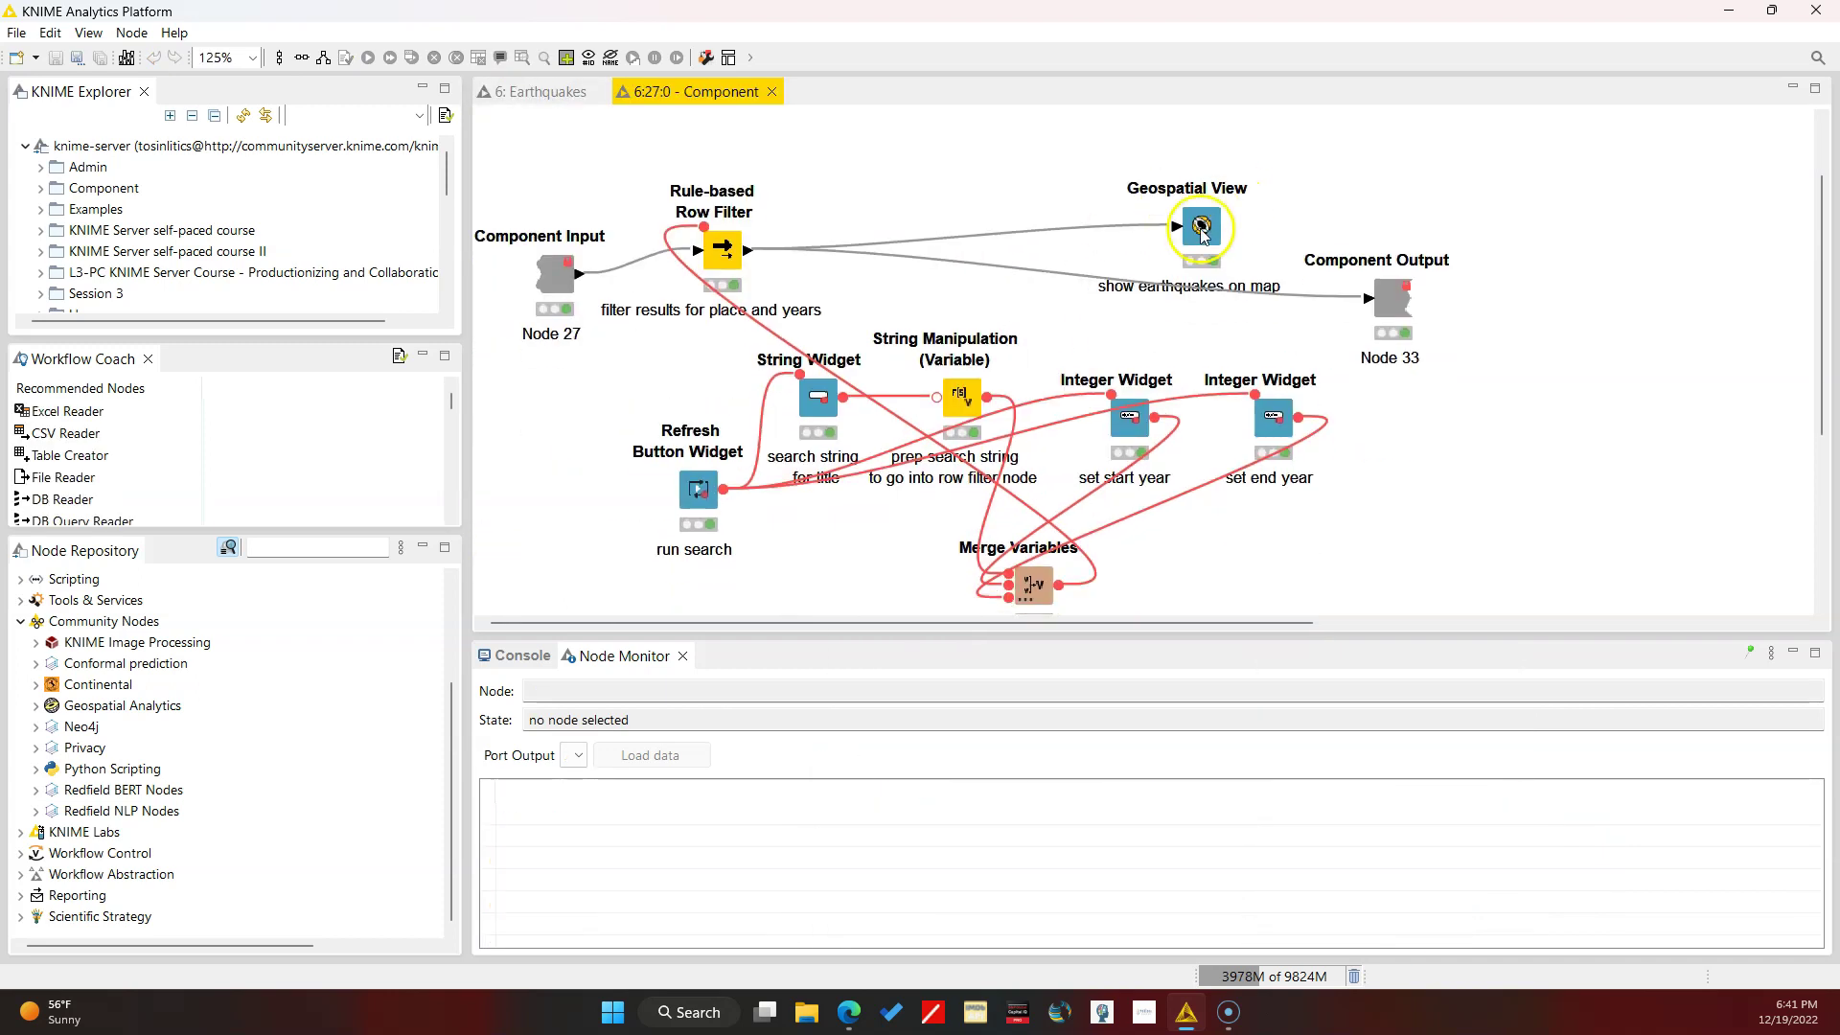
double_click(1202, 230)
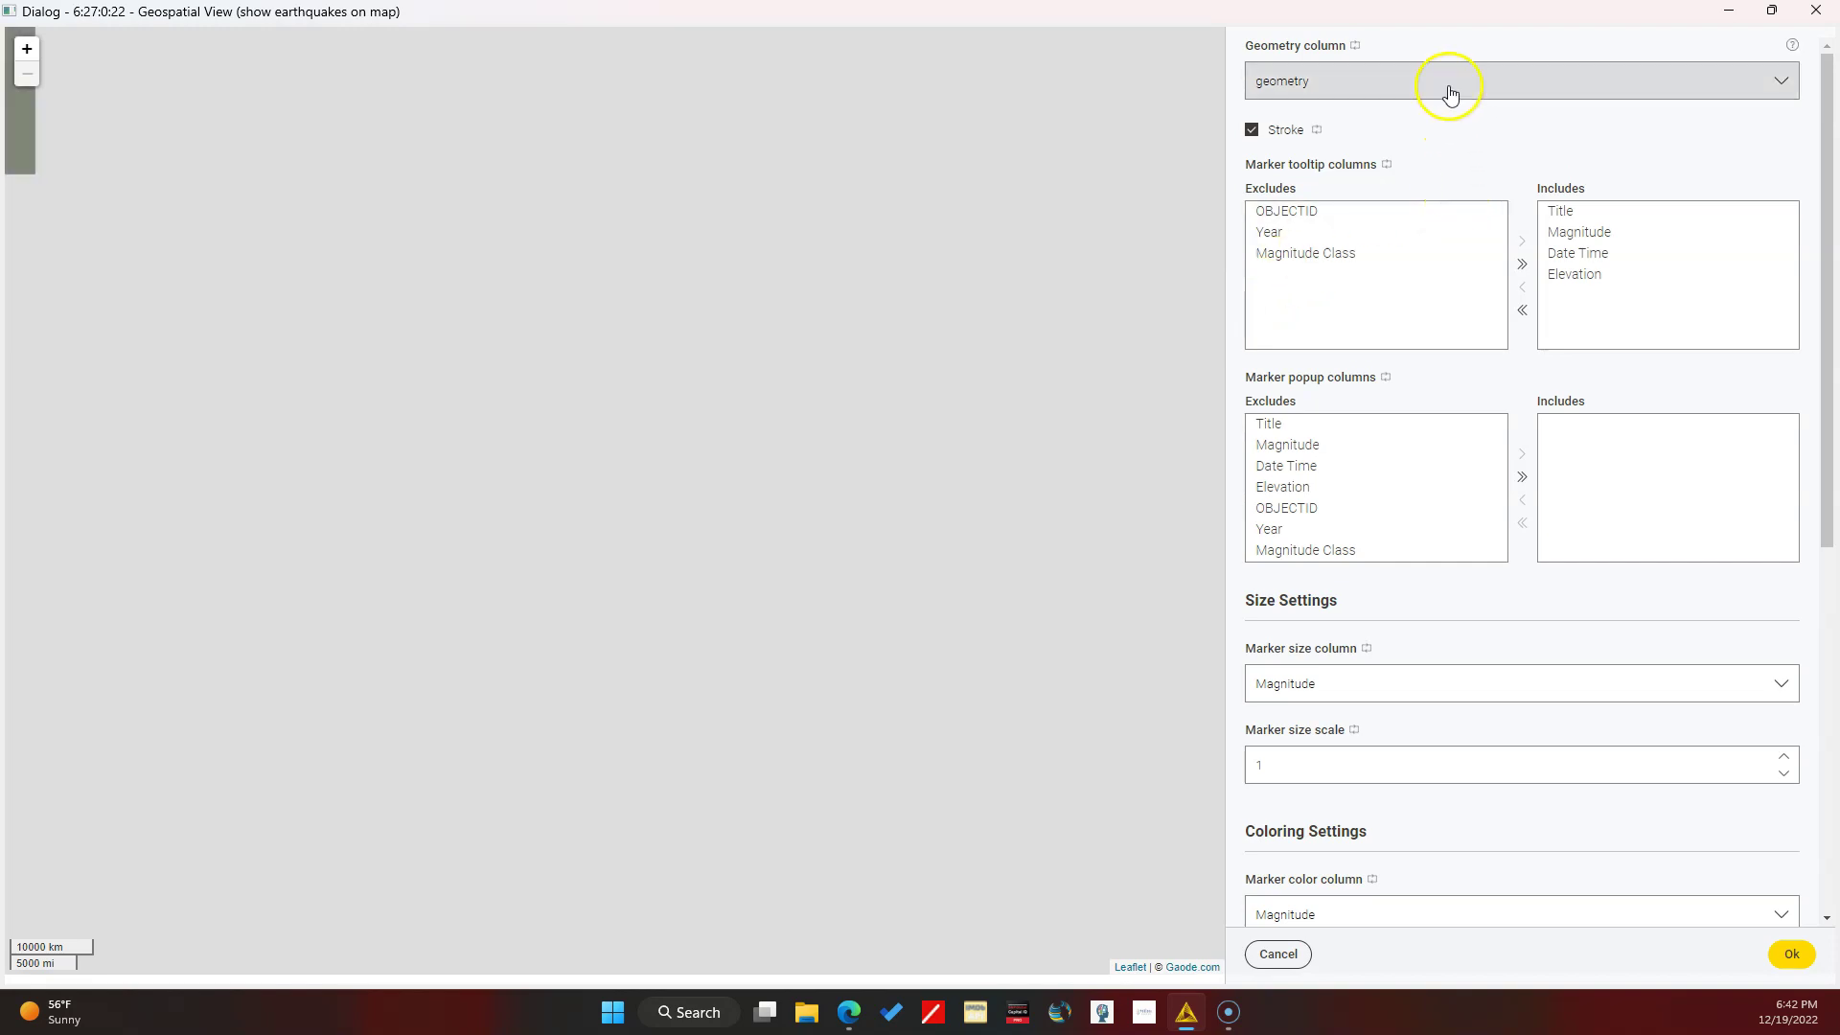
click(1581, 232)
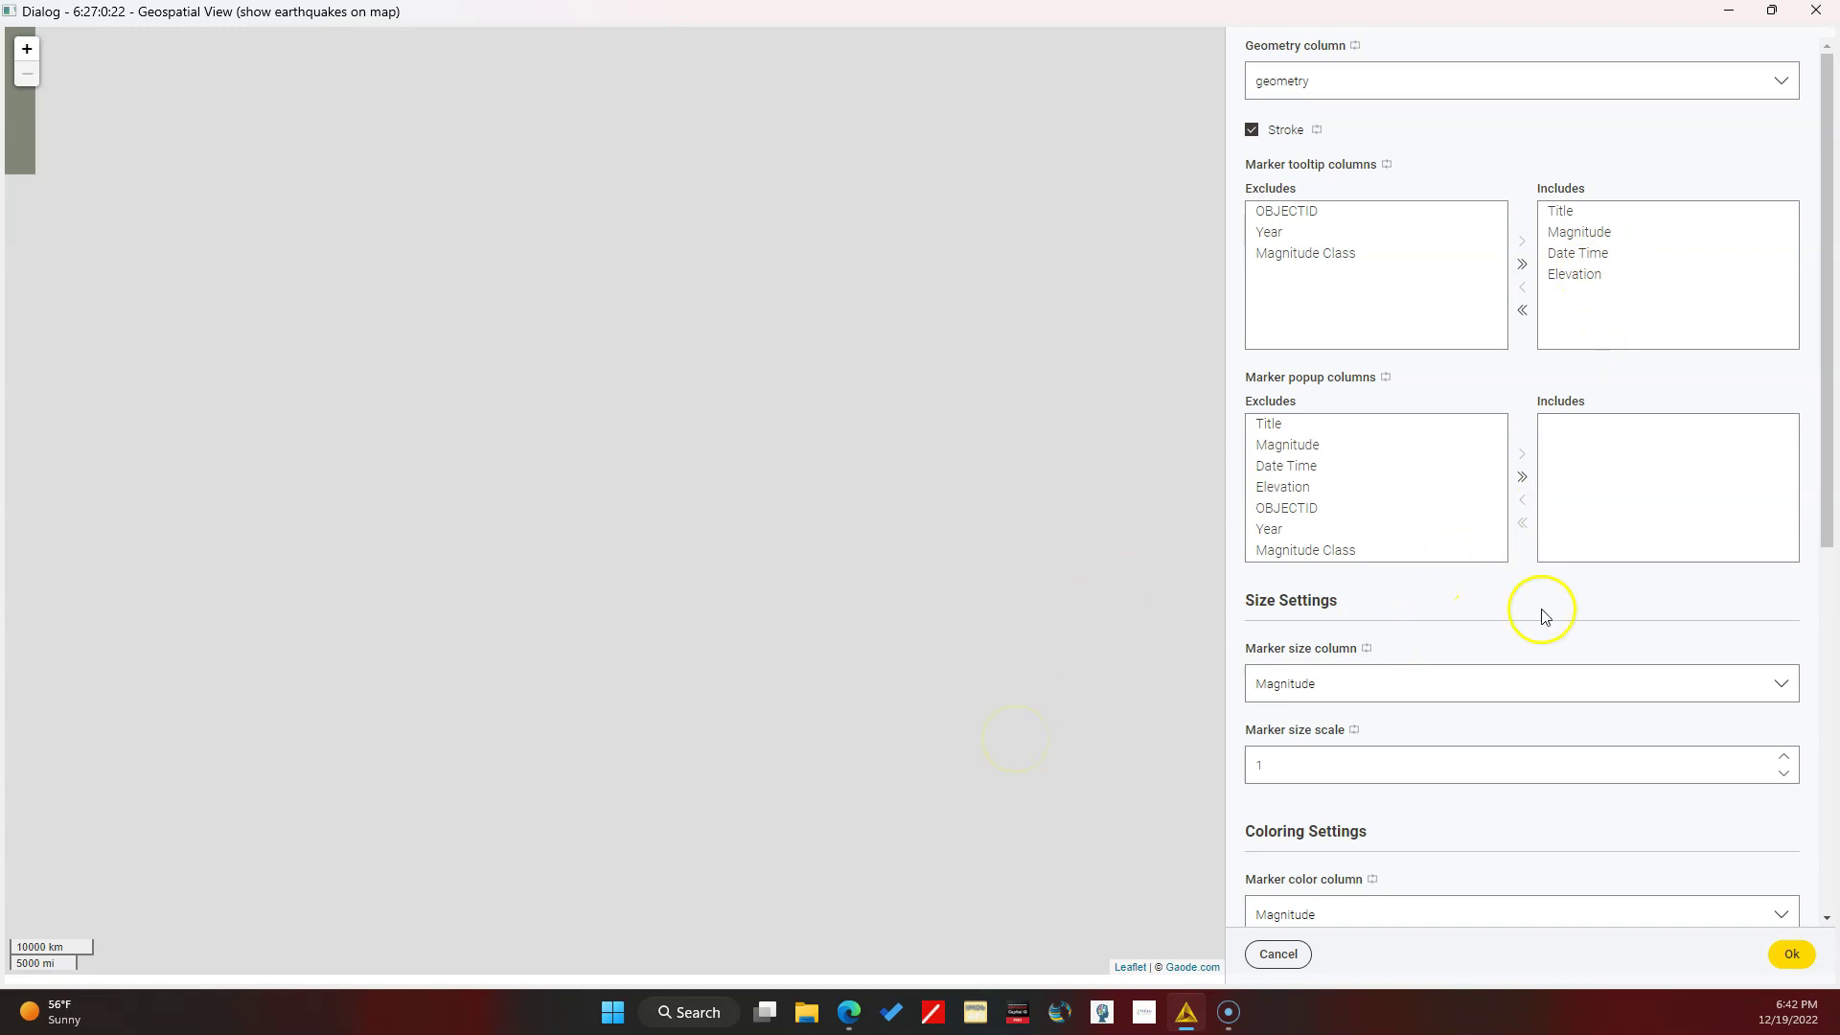
scroll(1564, 674, down, 5)
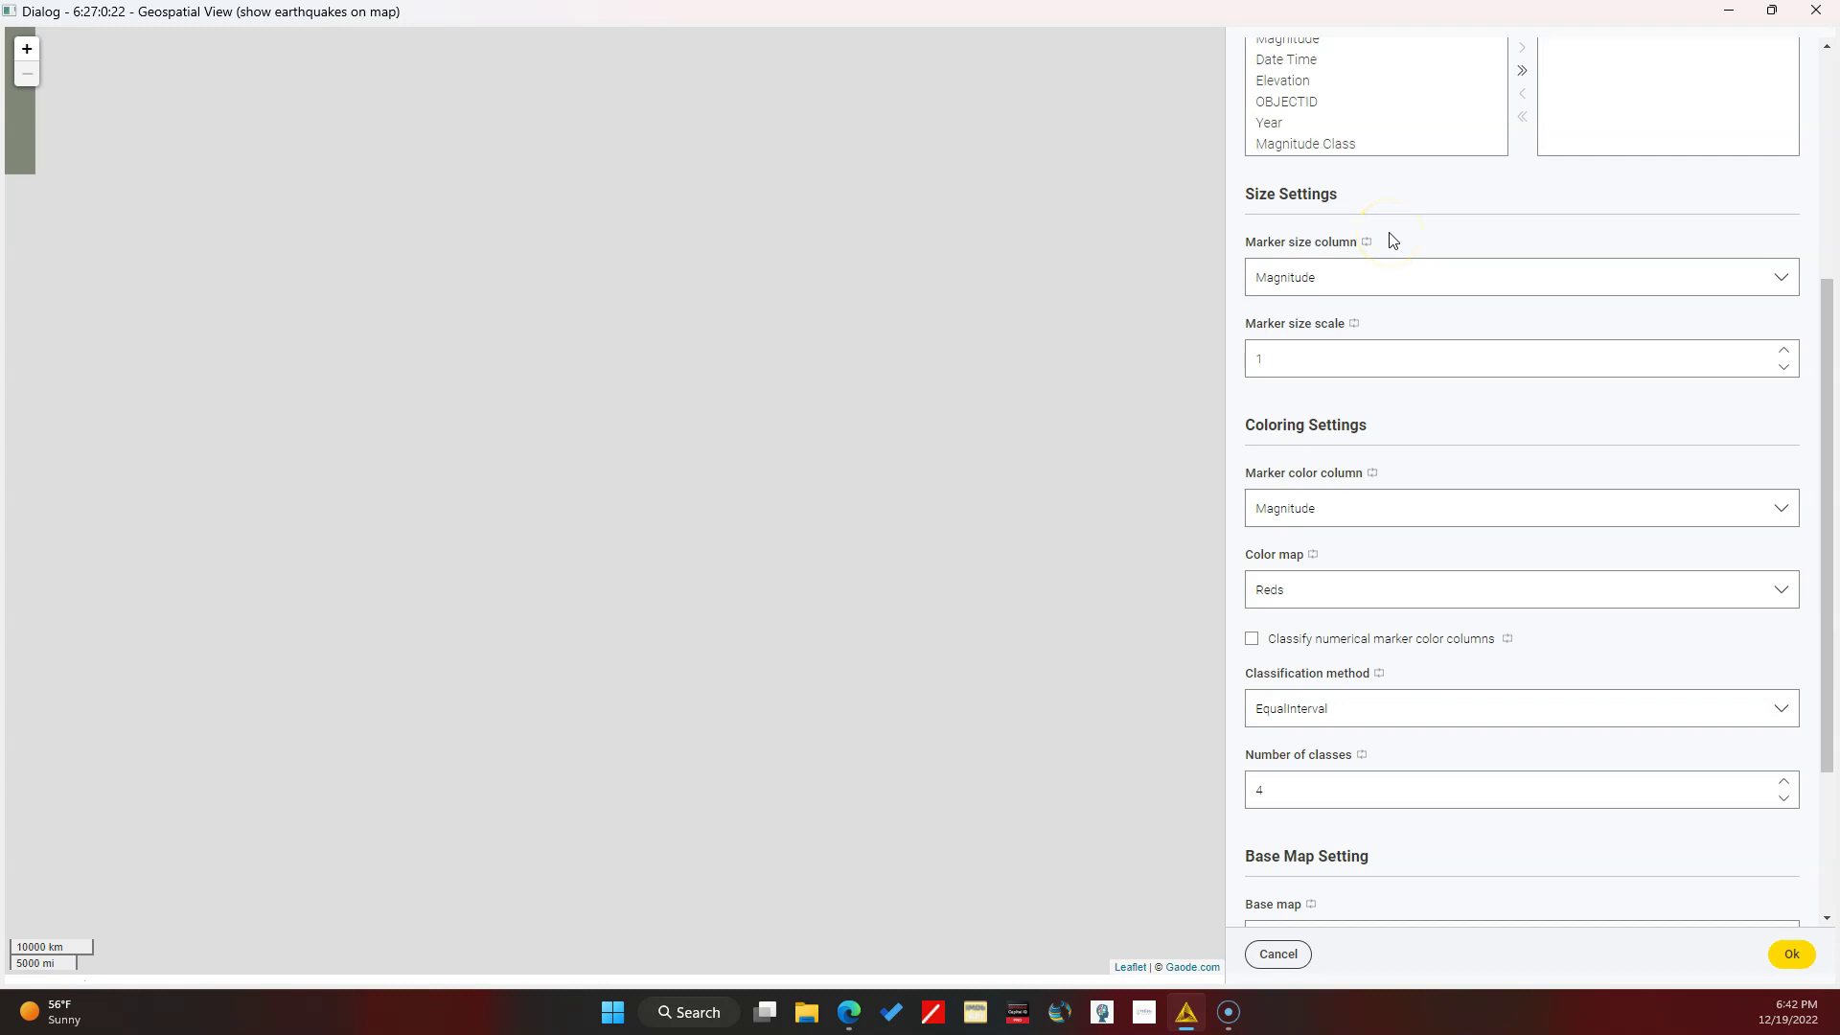
click(1390, 465)
scroll(1520, 657, down, 3)
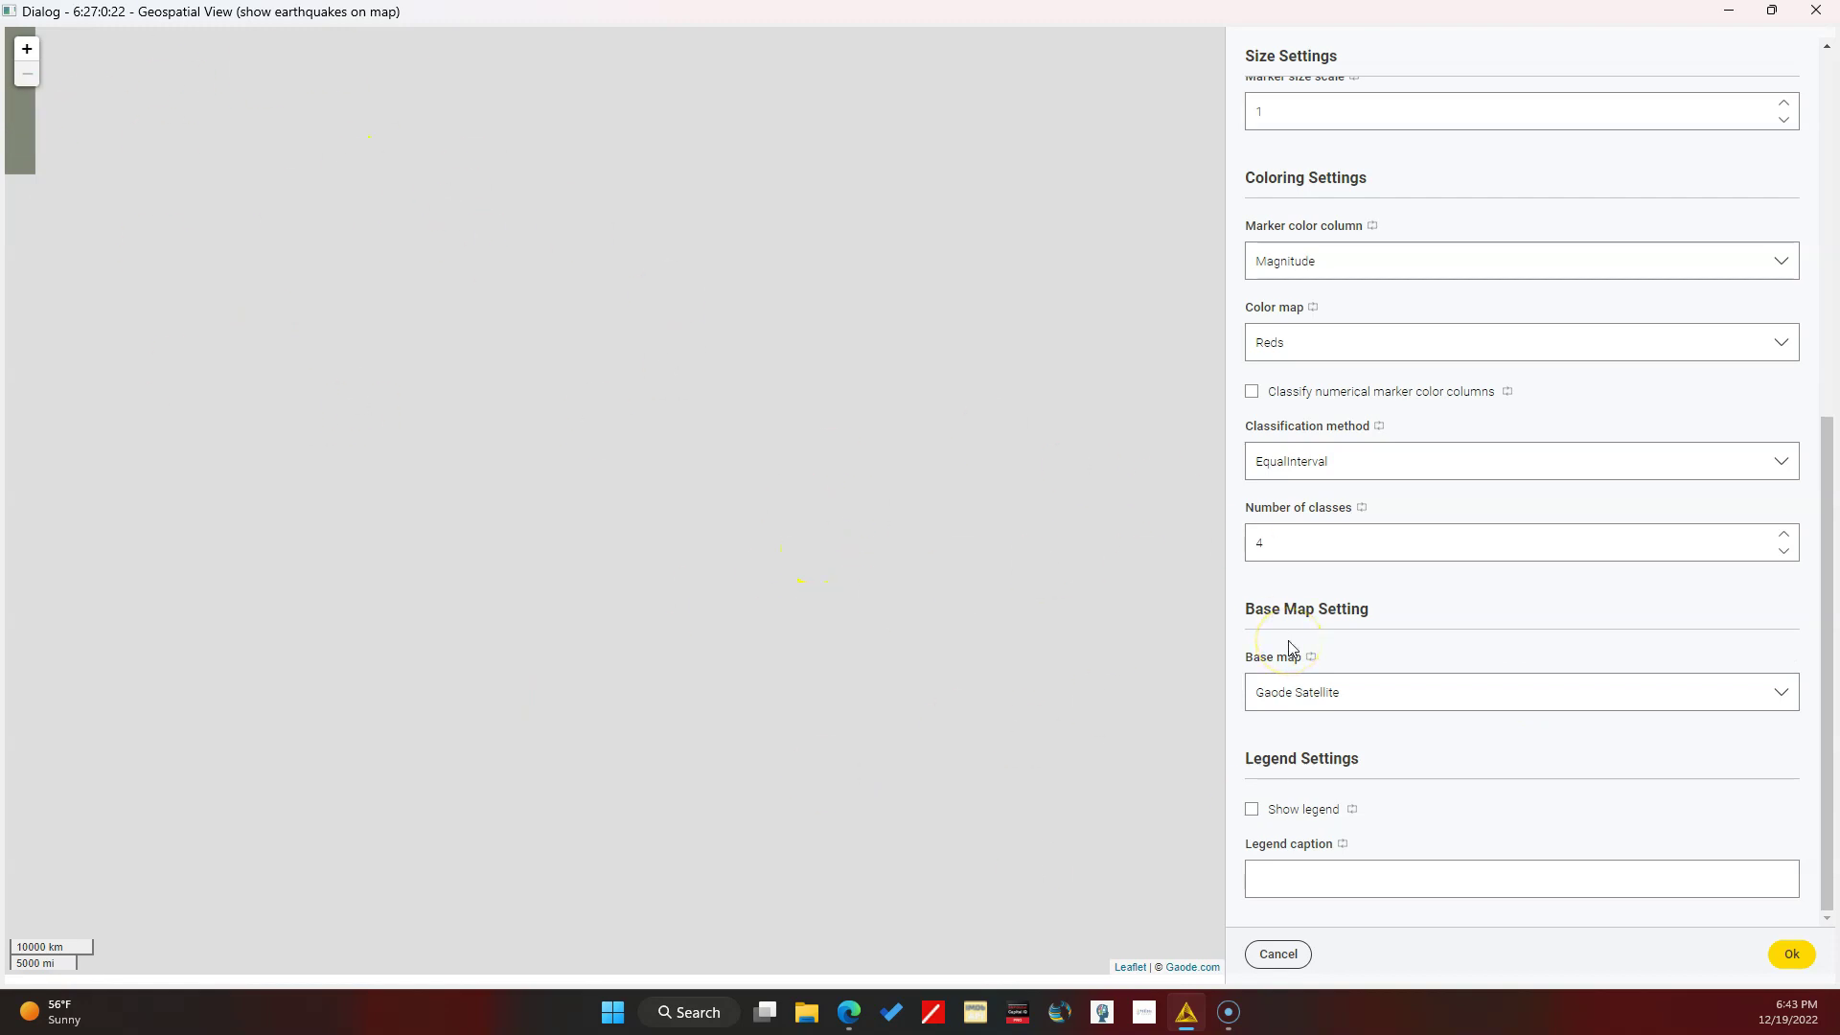
Step: Review the Base map choices and keep Gaode Satellite selected
click(1415, 687)
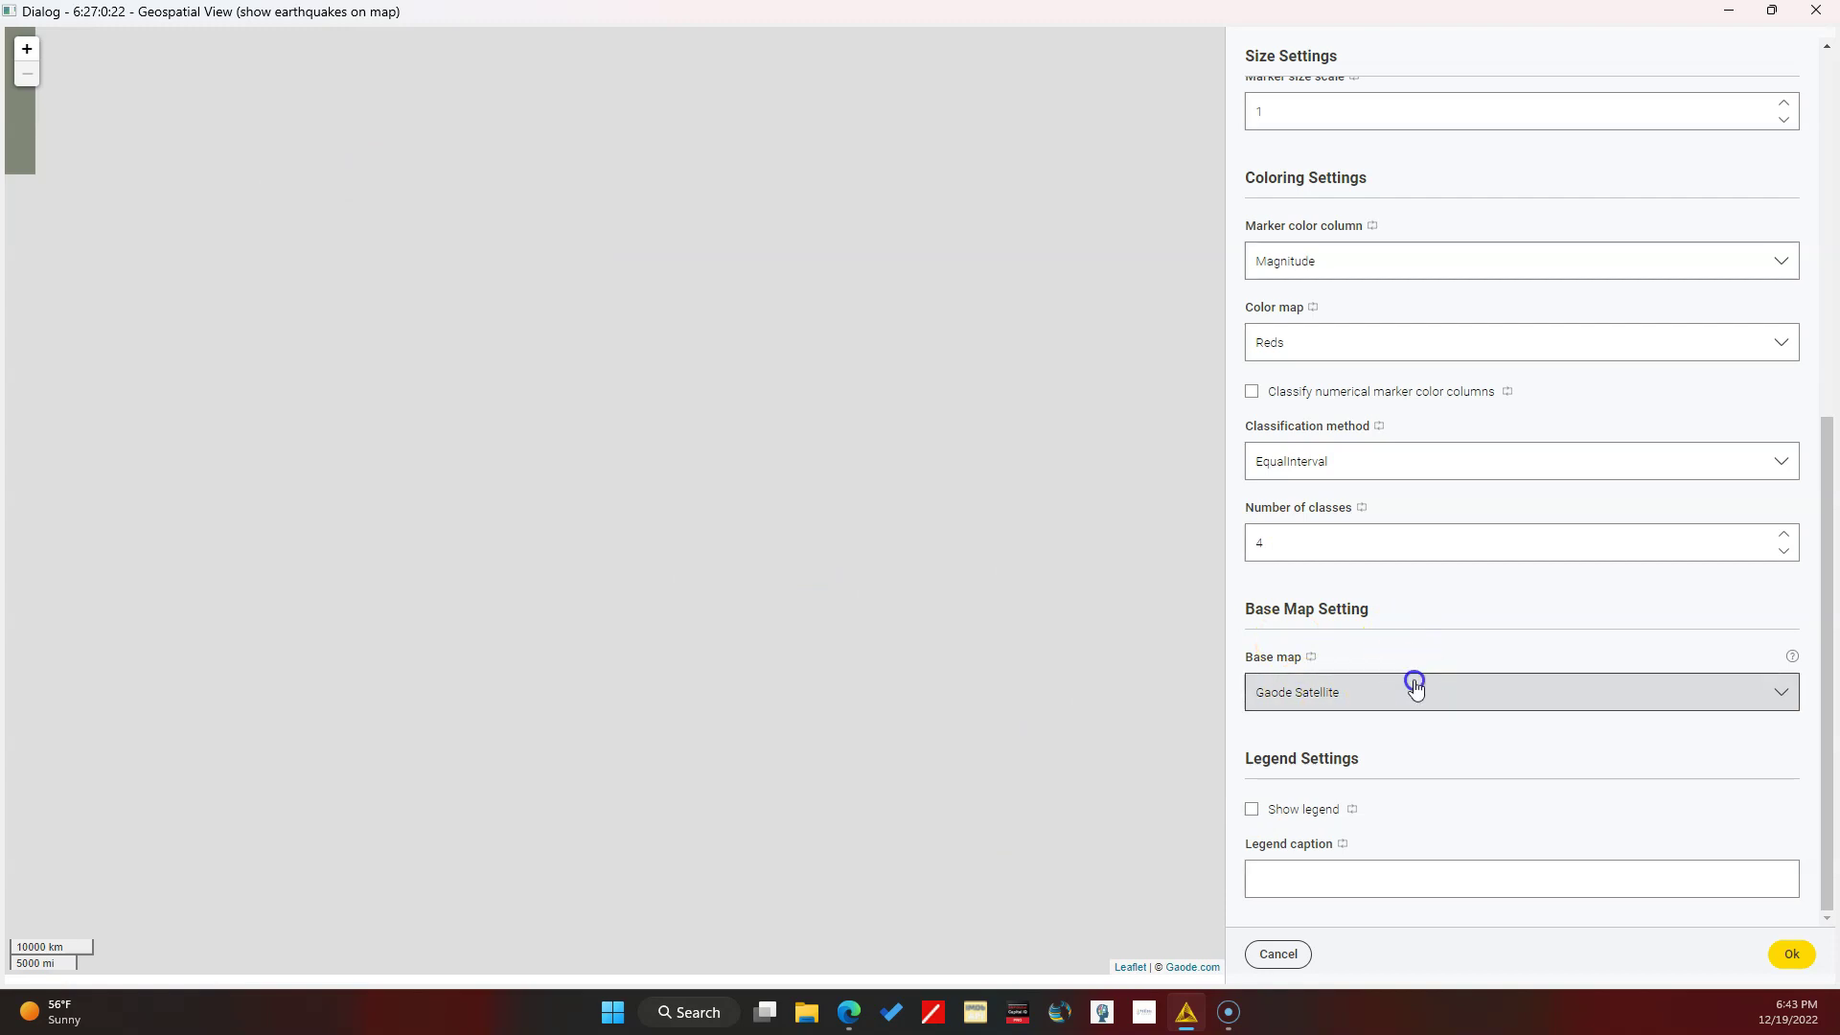
scroll(1446, 766, down, 3)
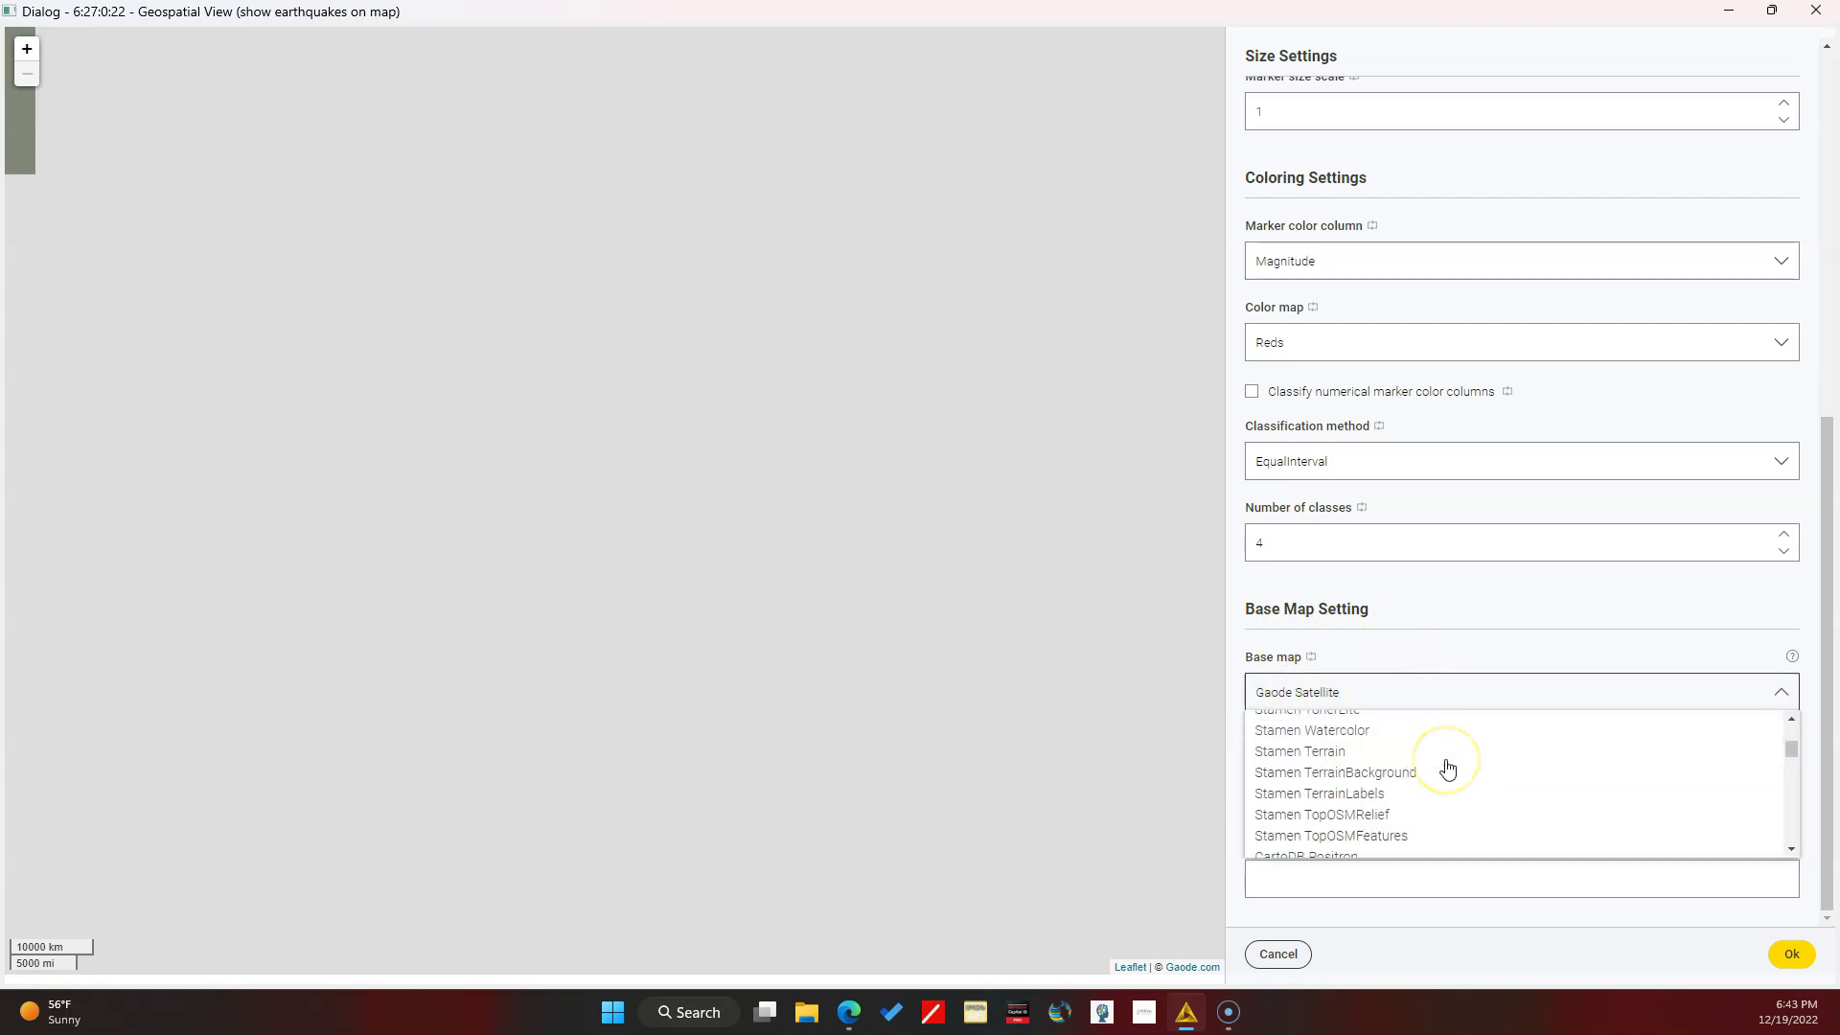
scroll(1447, 766, down, 10)
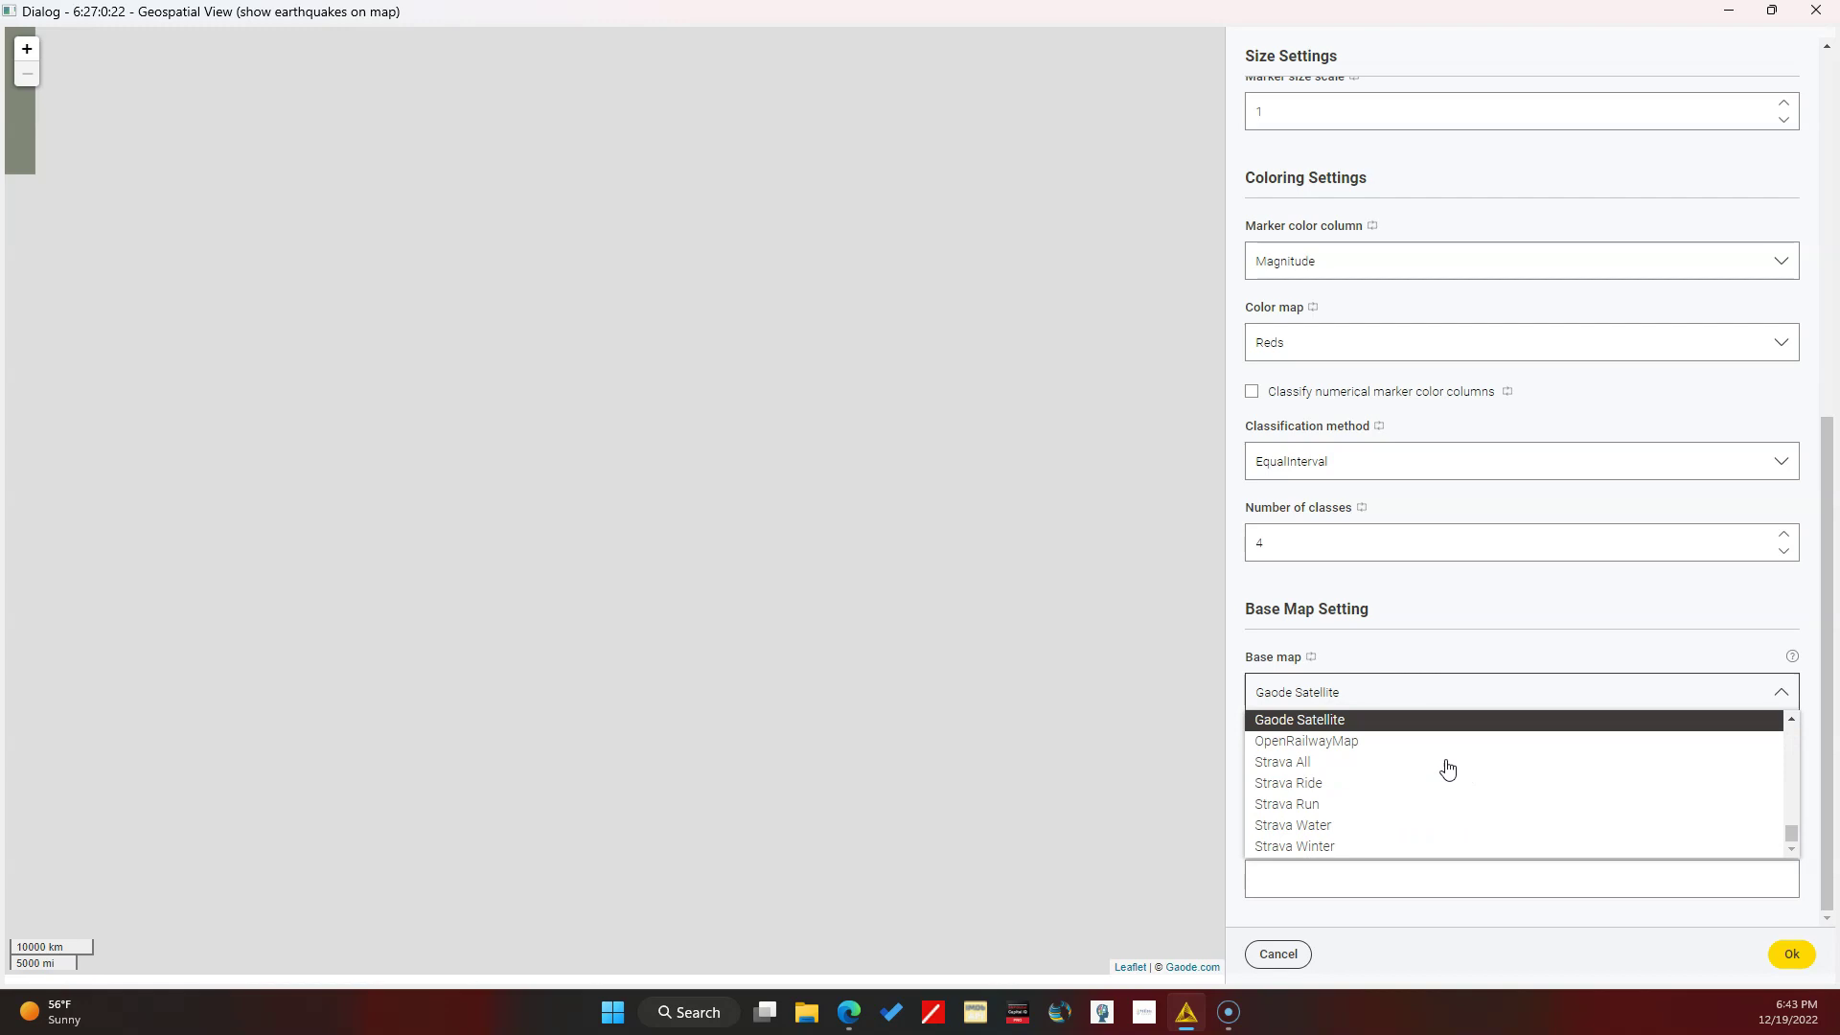
scroll(1446, 767, up, 12)
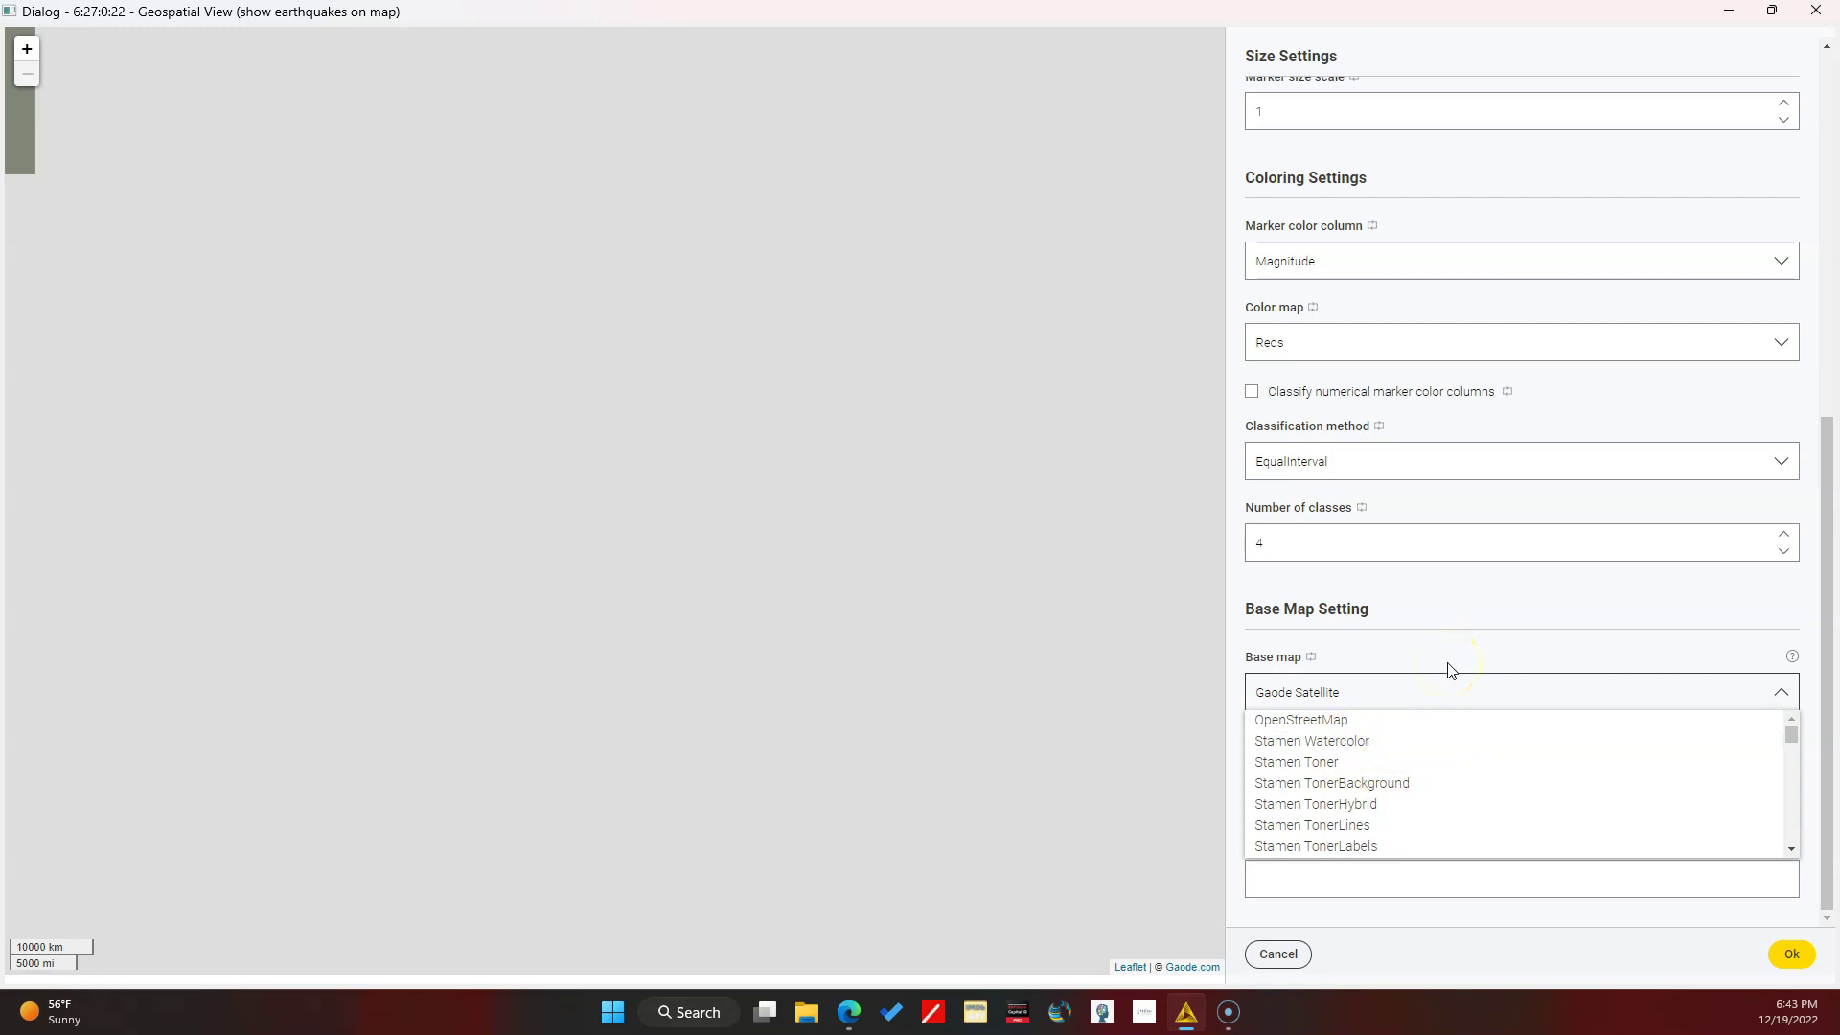
click(1449, 668)
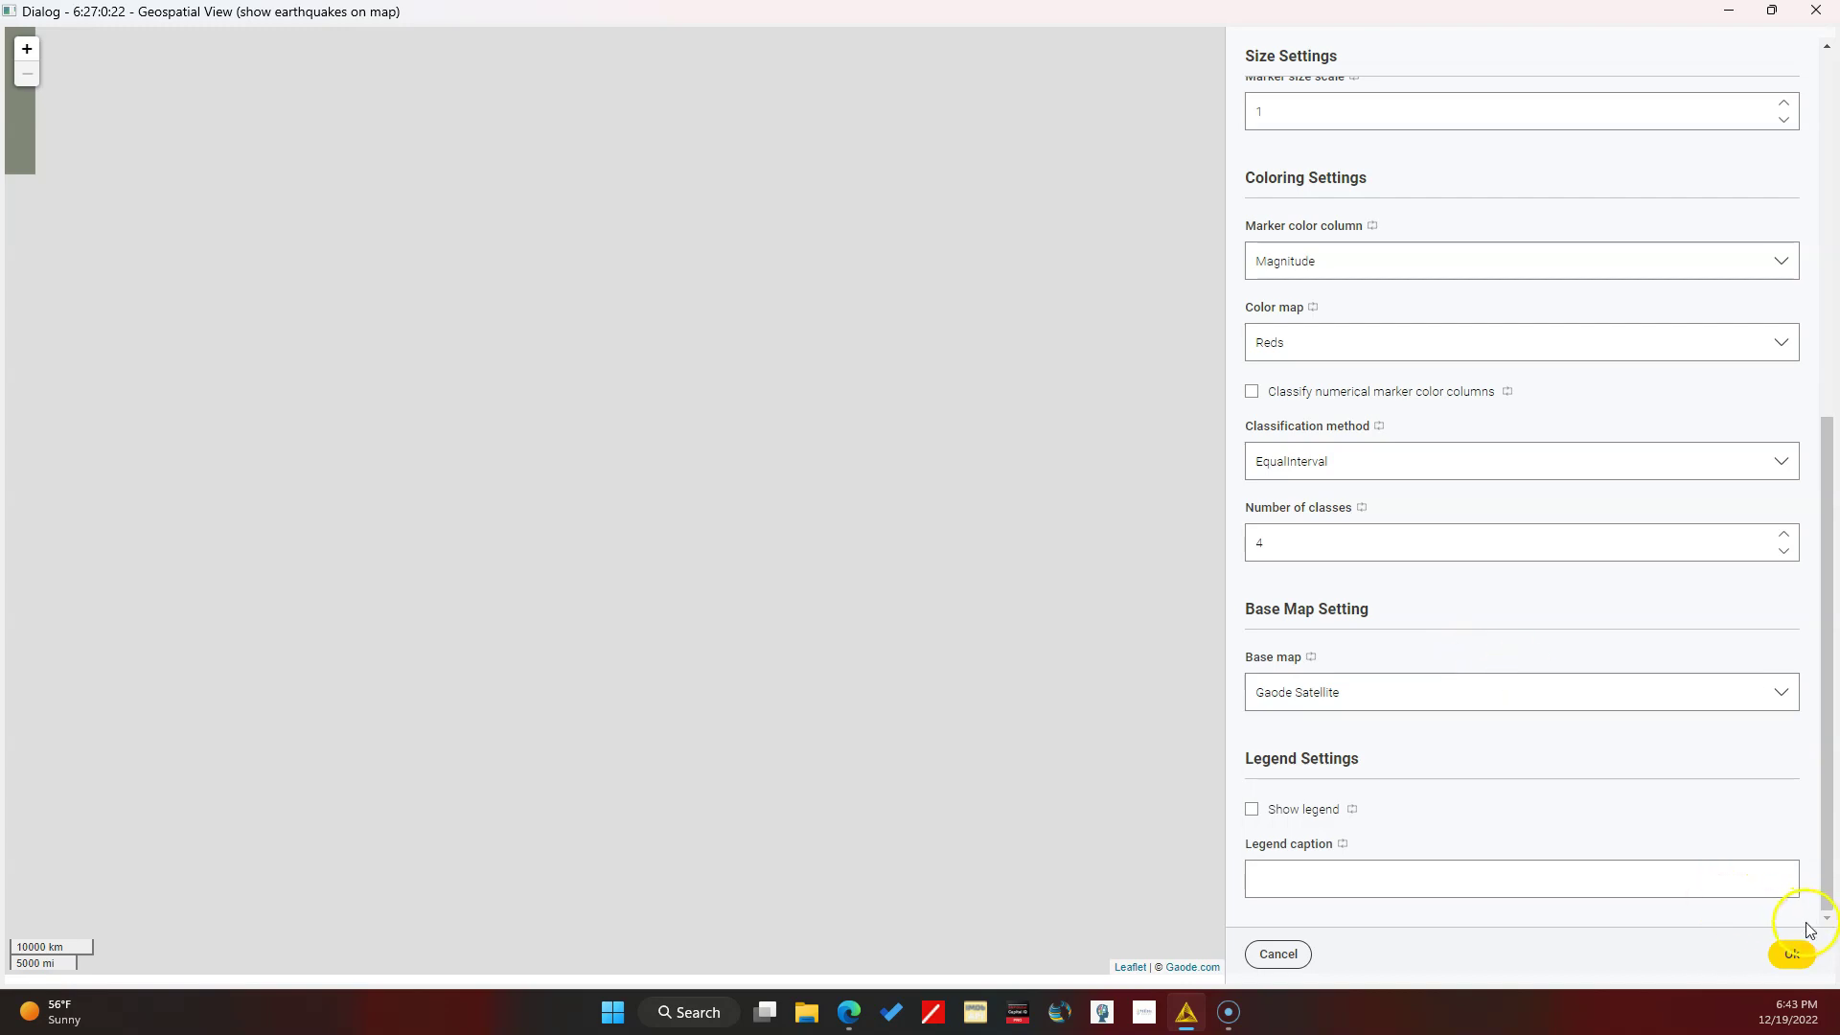
Step: Cancel the Geospatial View dialog, review the component's nodes, and close the Component tab
click(1280, 954)
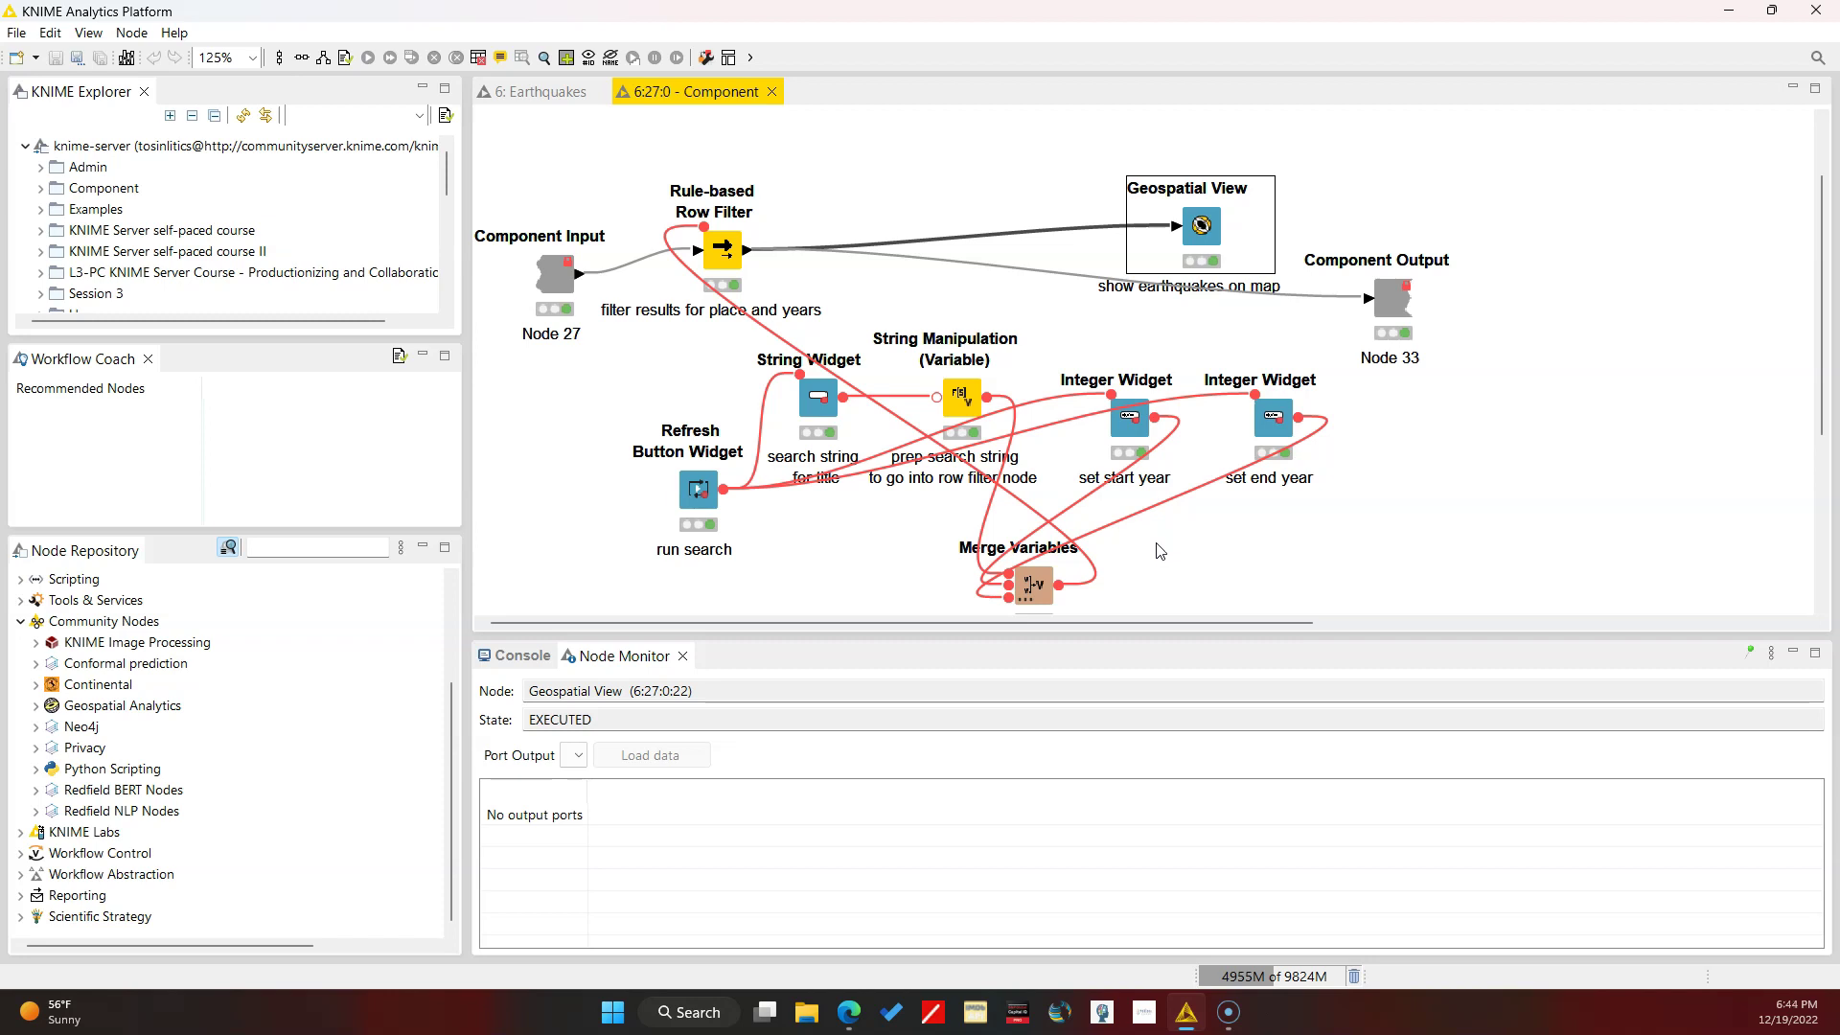
scroll(1405, 476, down, 3)
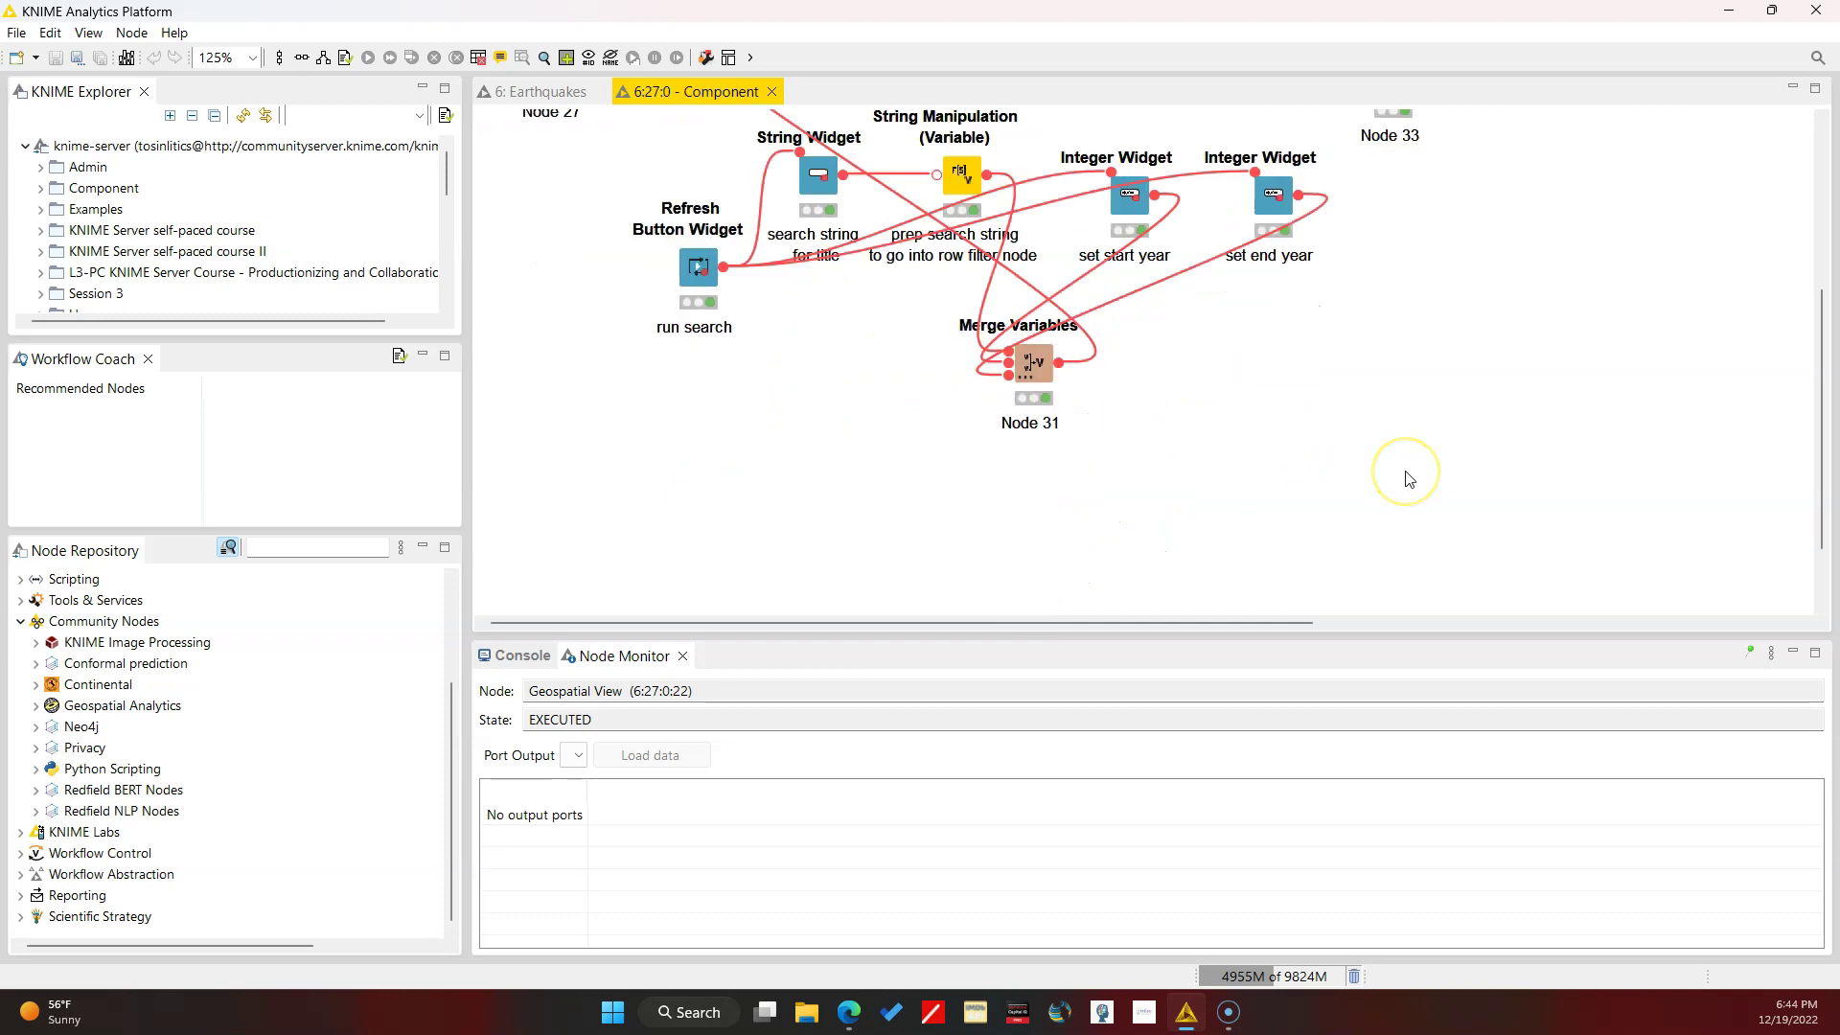
scroll(1409, 478, up, 2)
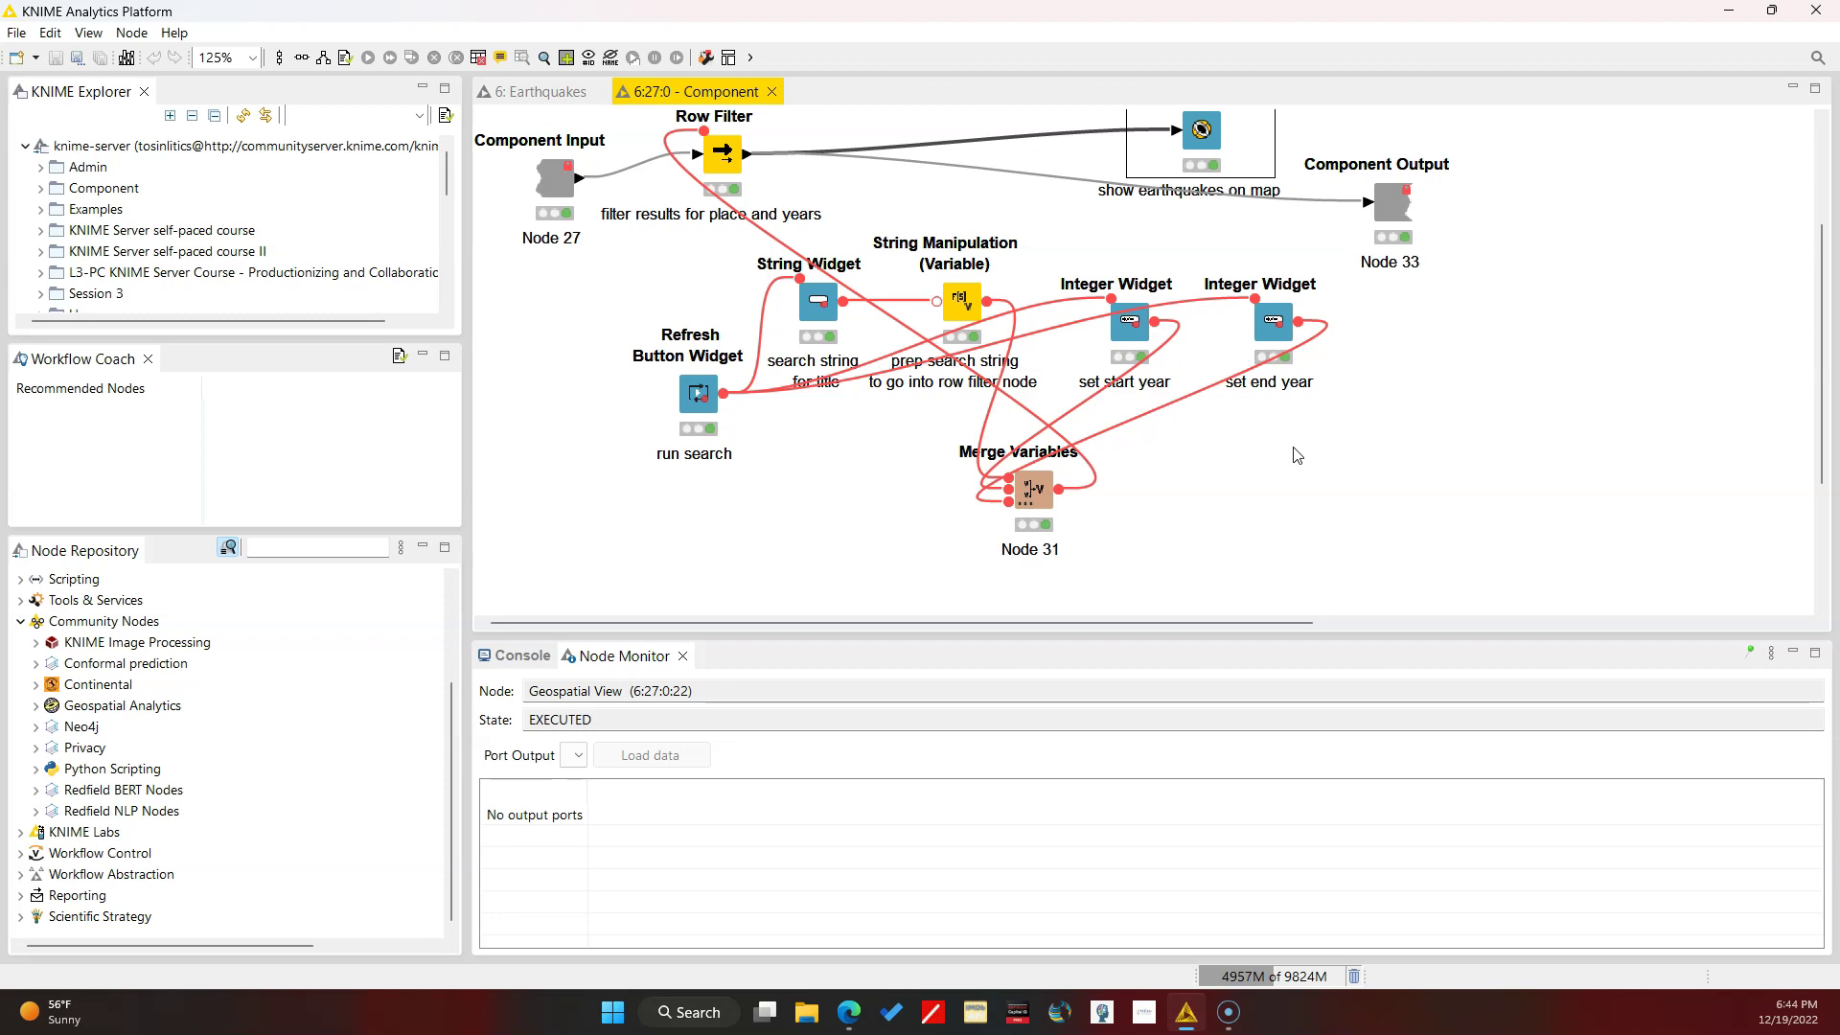
click(772, 92)
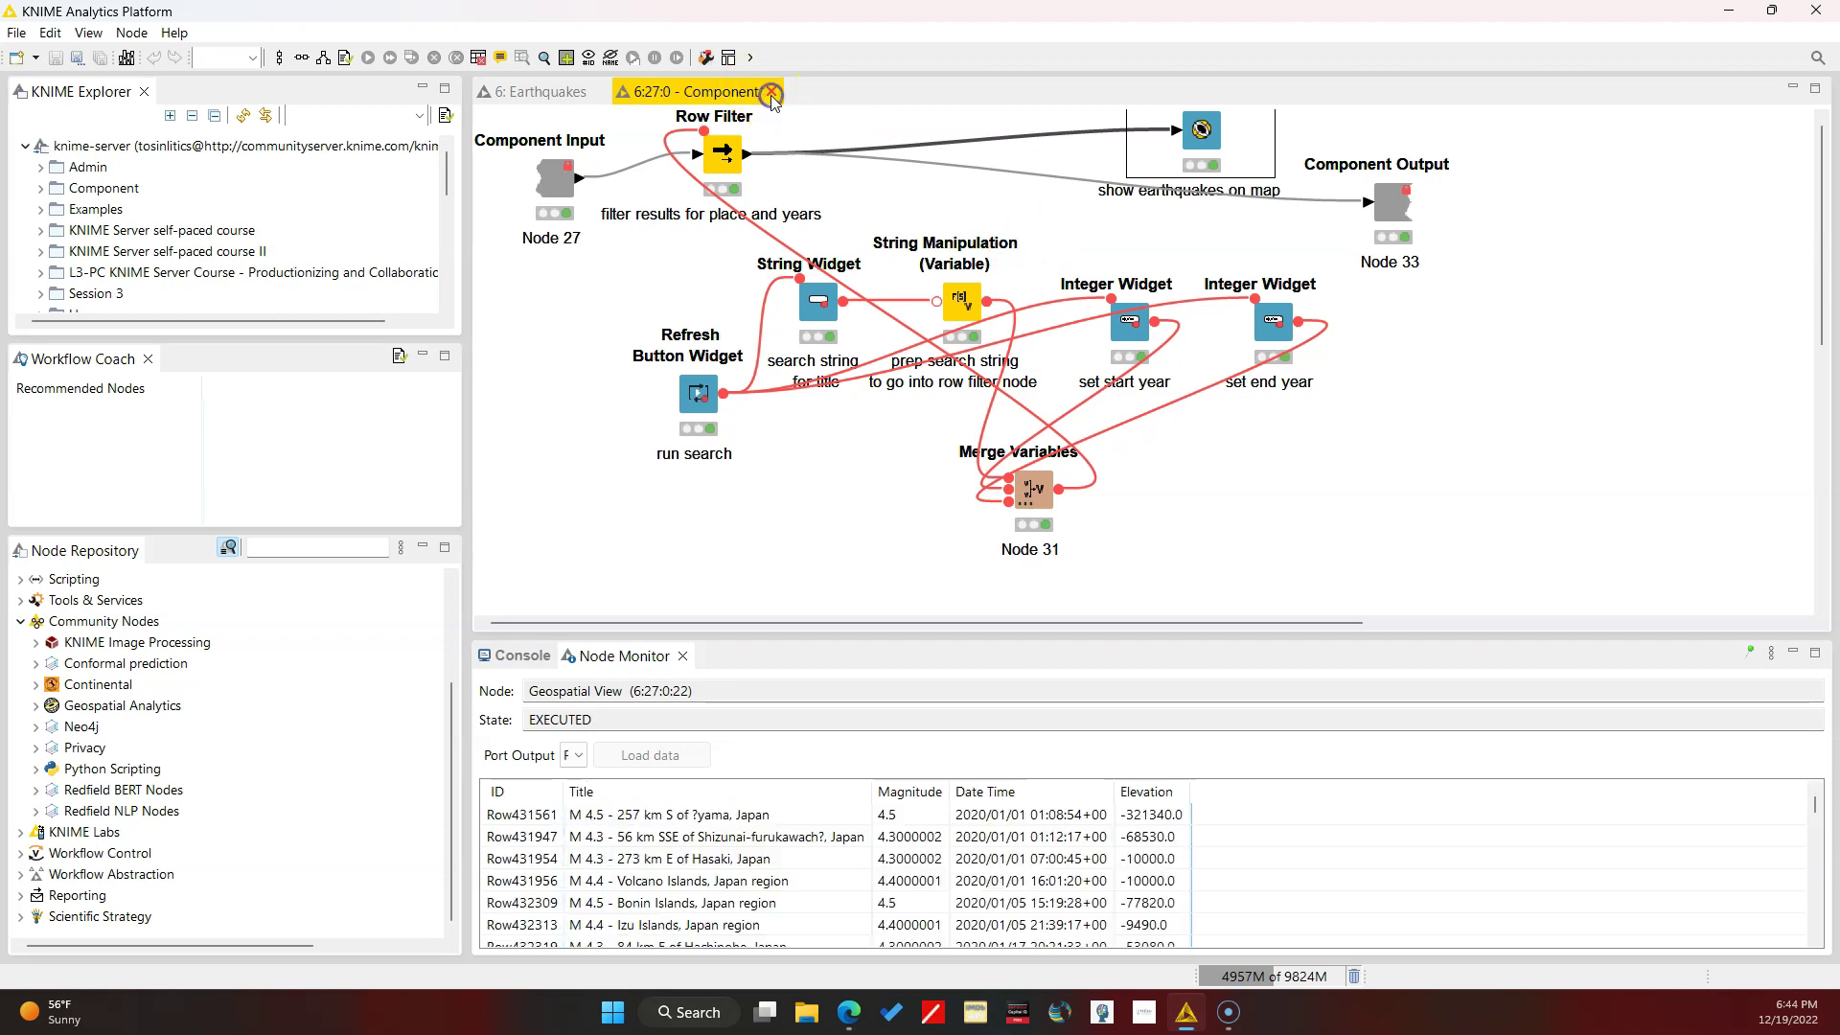
Step: Reset and re-execute the Component, opening its view maximized
click(484, 58)
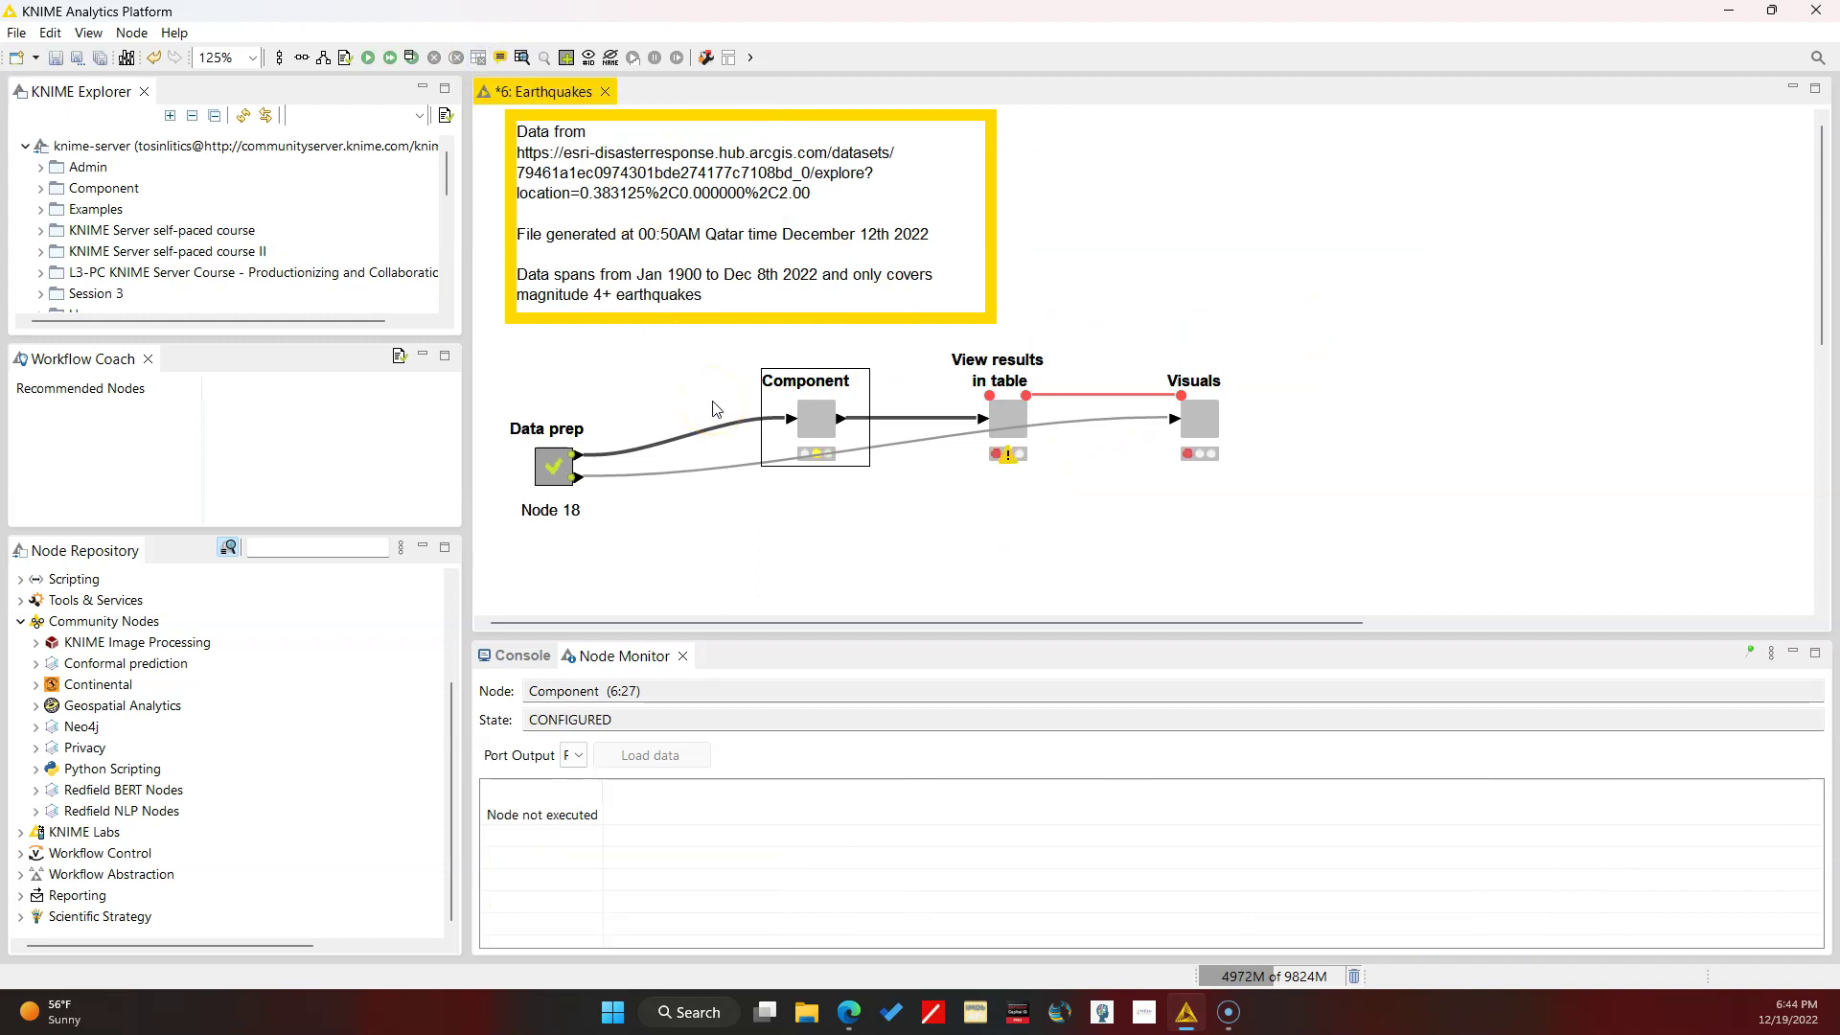
click(406, 60)
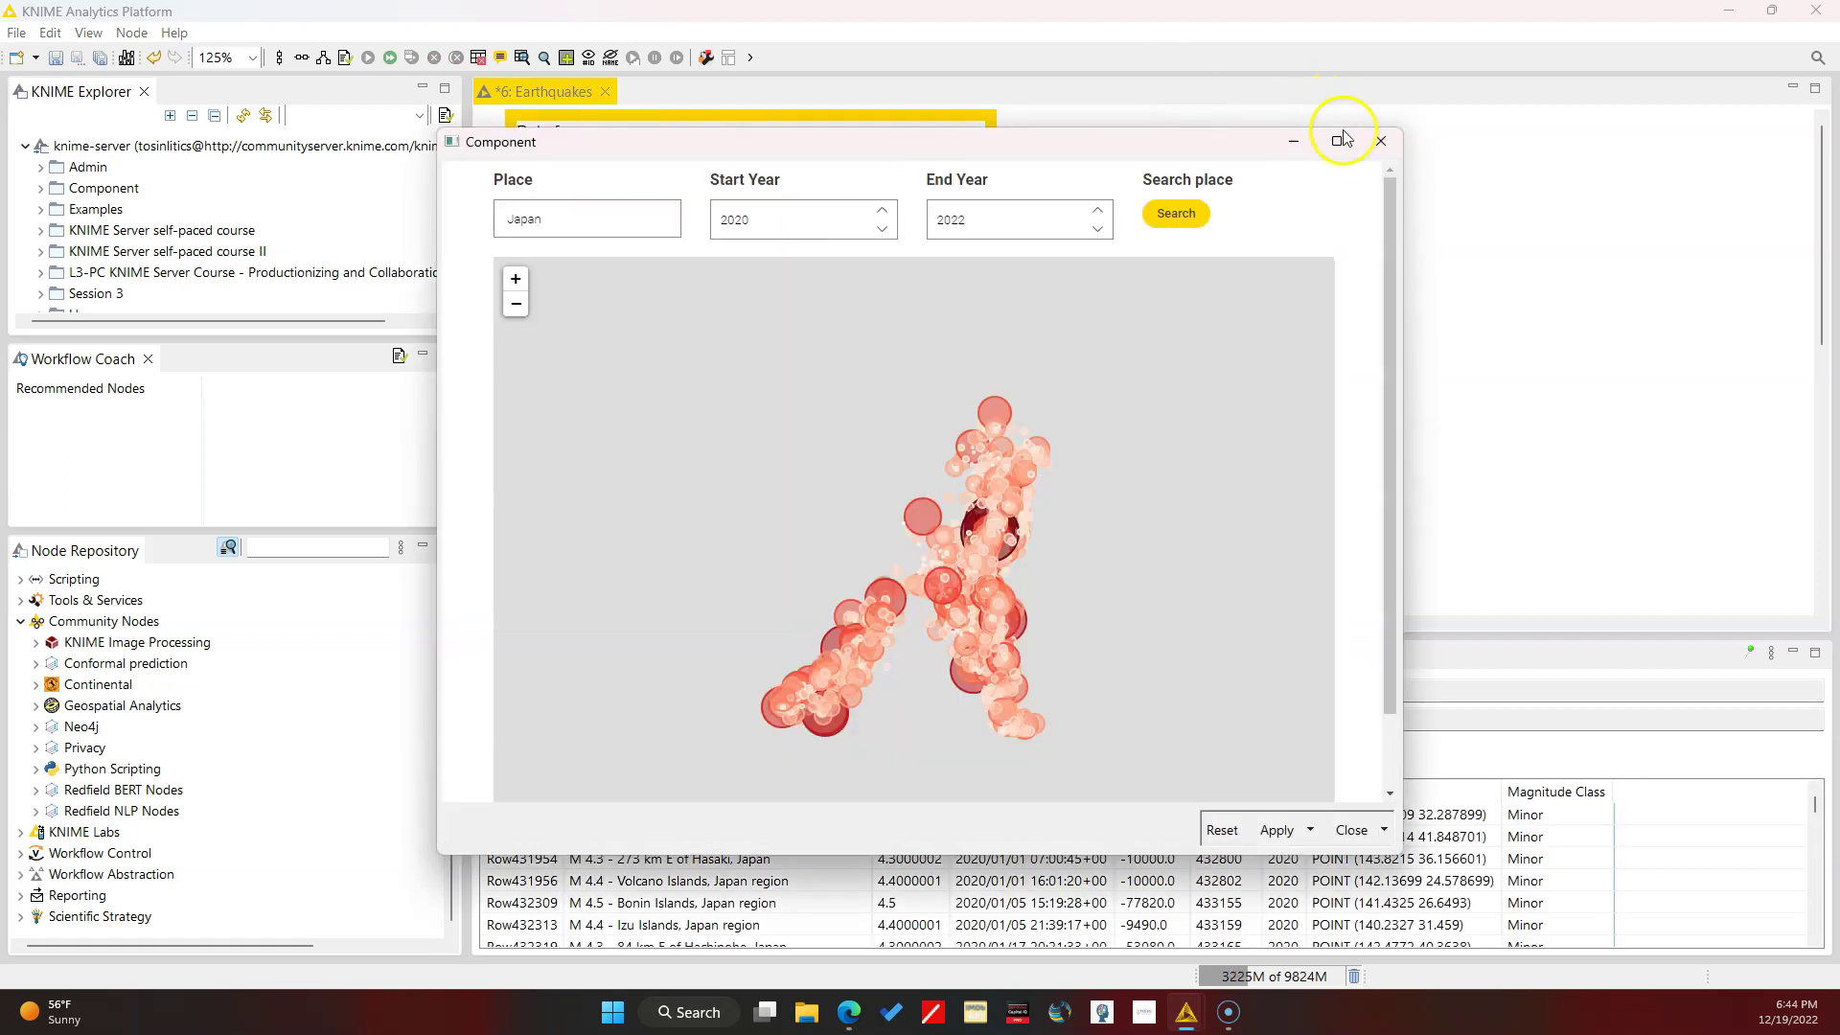
click(1341, 141)
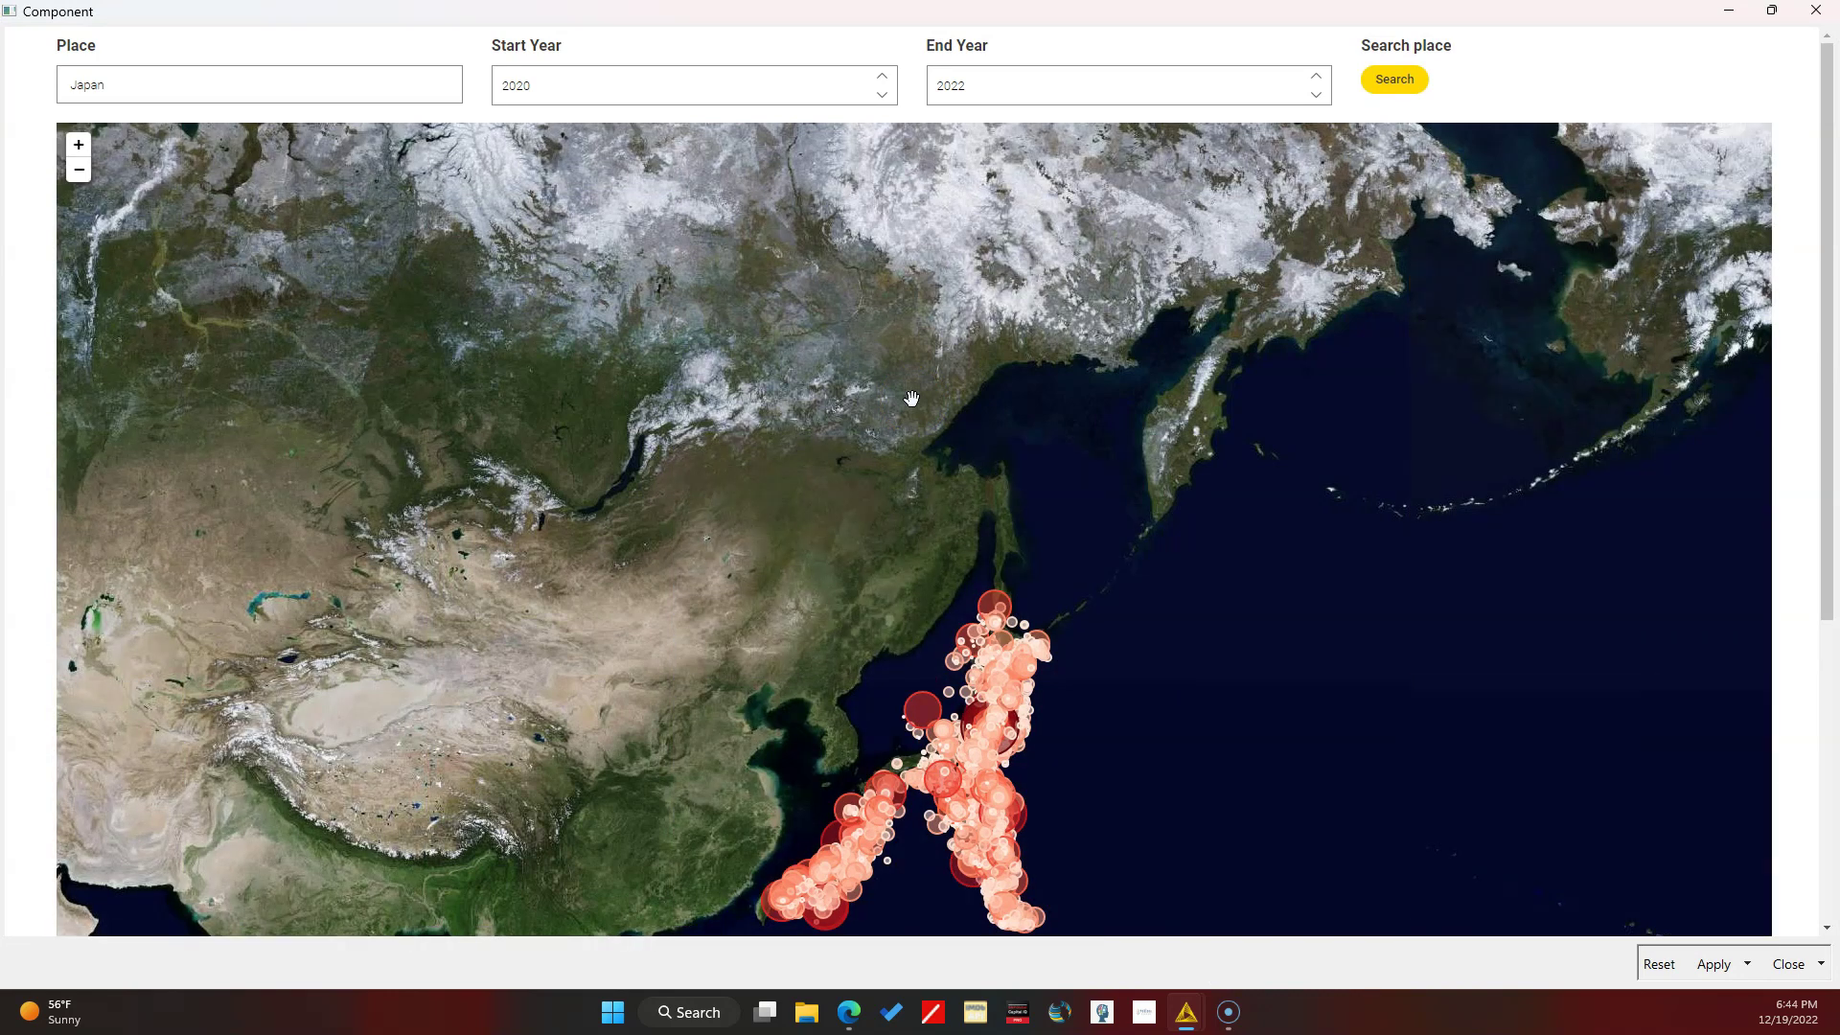
Step: Replace Japan with Nigeria as the Place and run the search
click(279, 87)
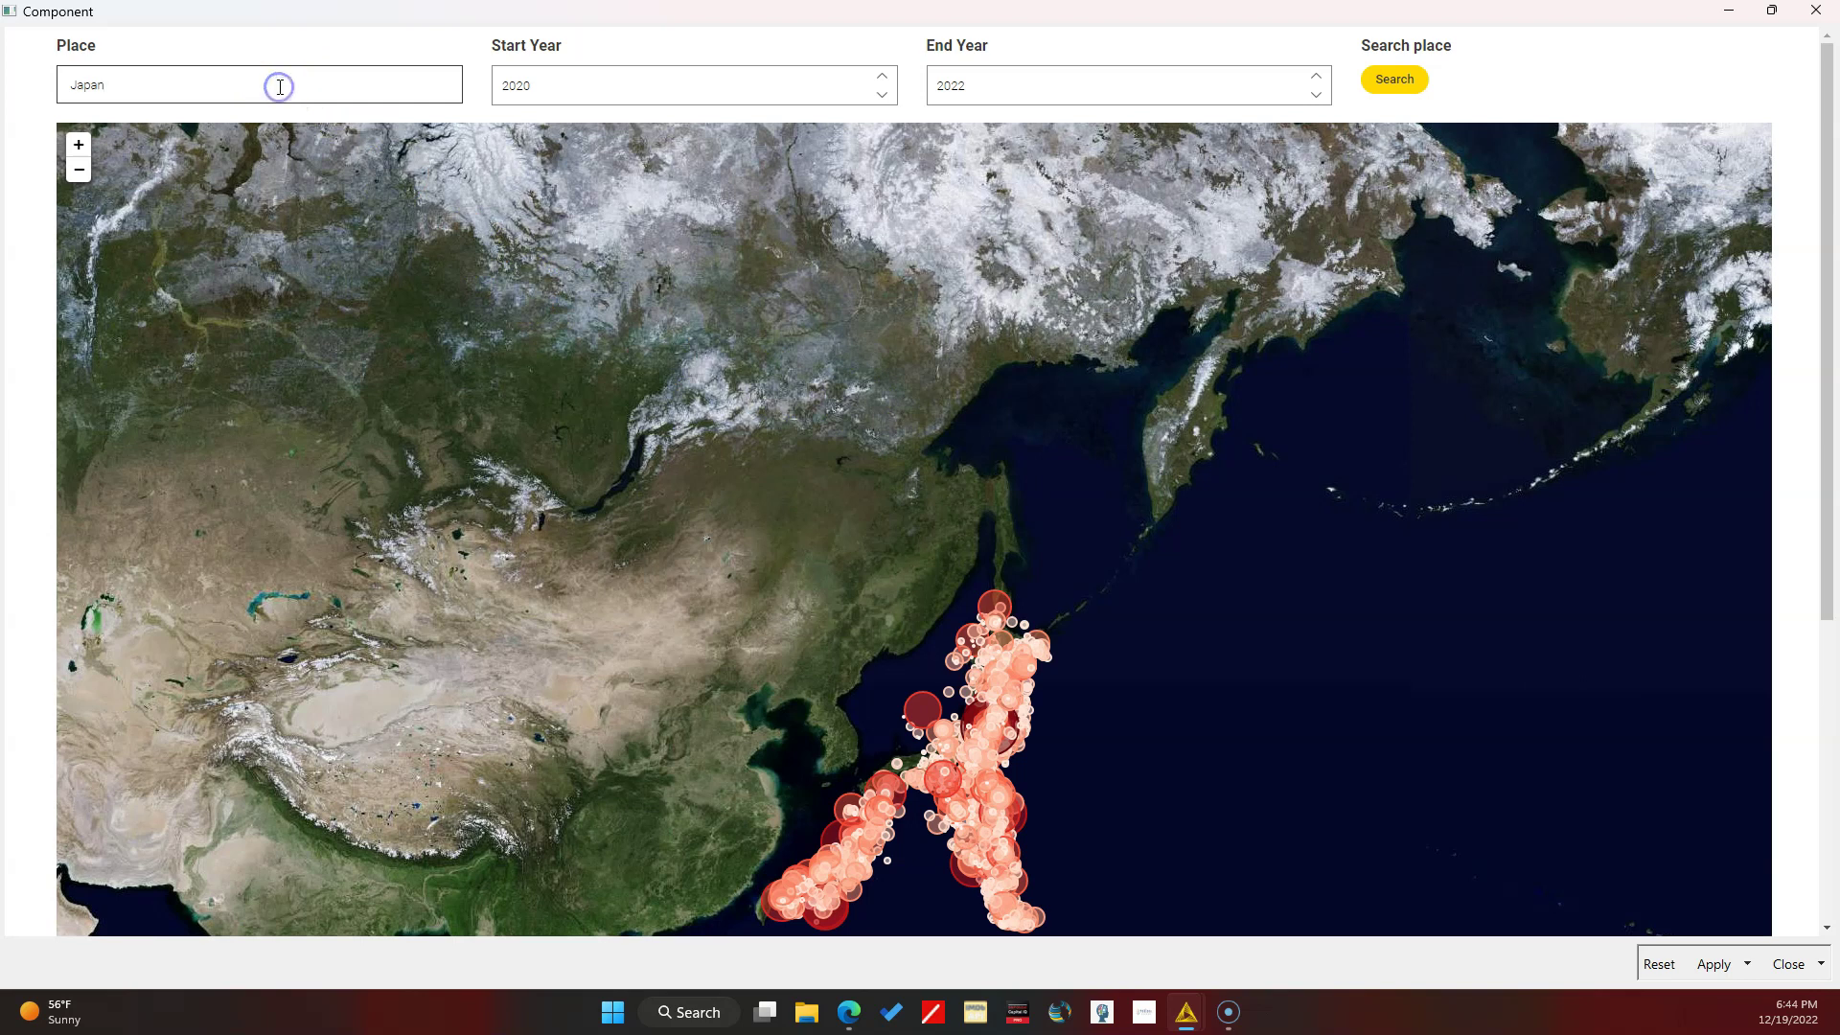
key(BackSpace)
text(Nigeria)
click(1386, 79)
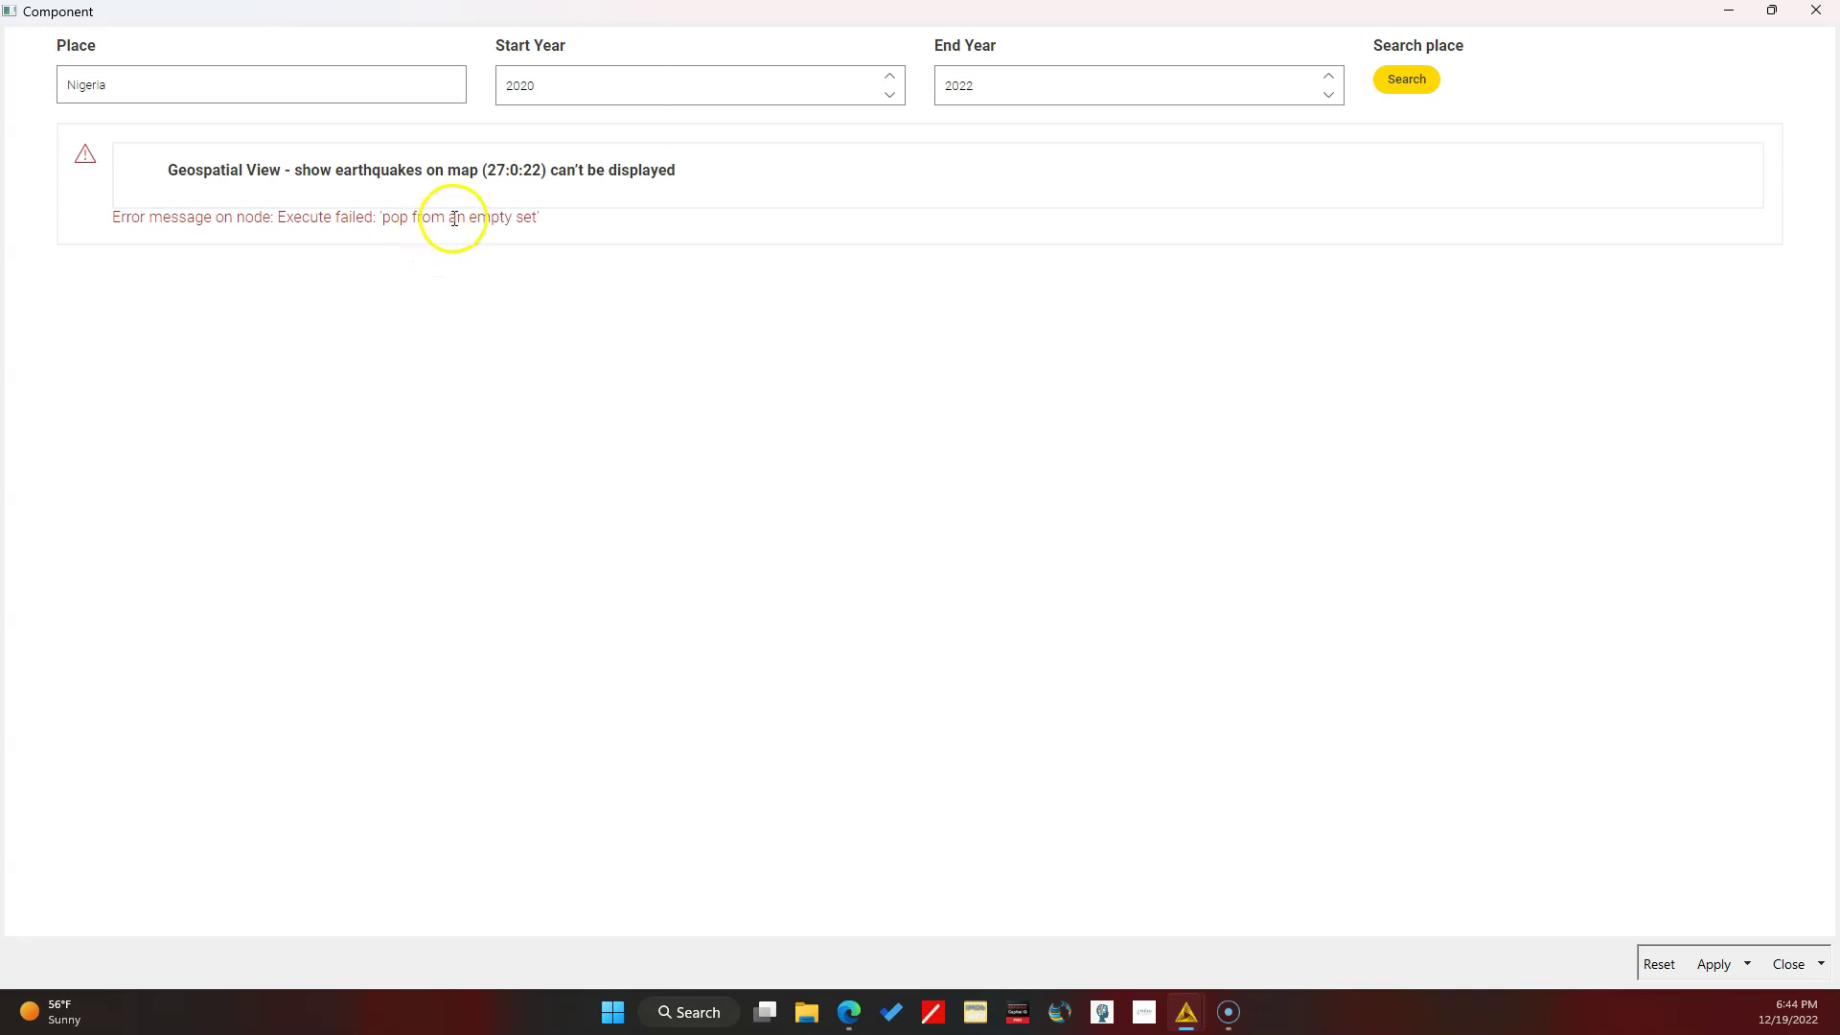
Step: Set Start Year to 1900 and search the map for Qatar
click(288, 81)
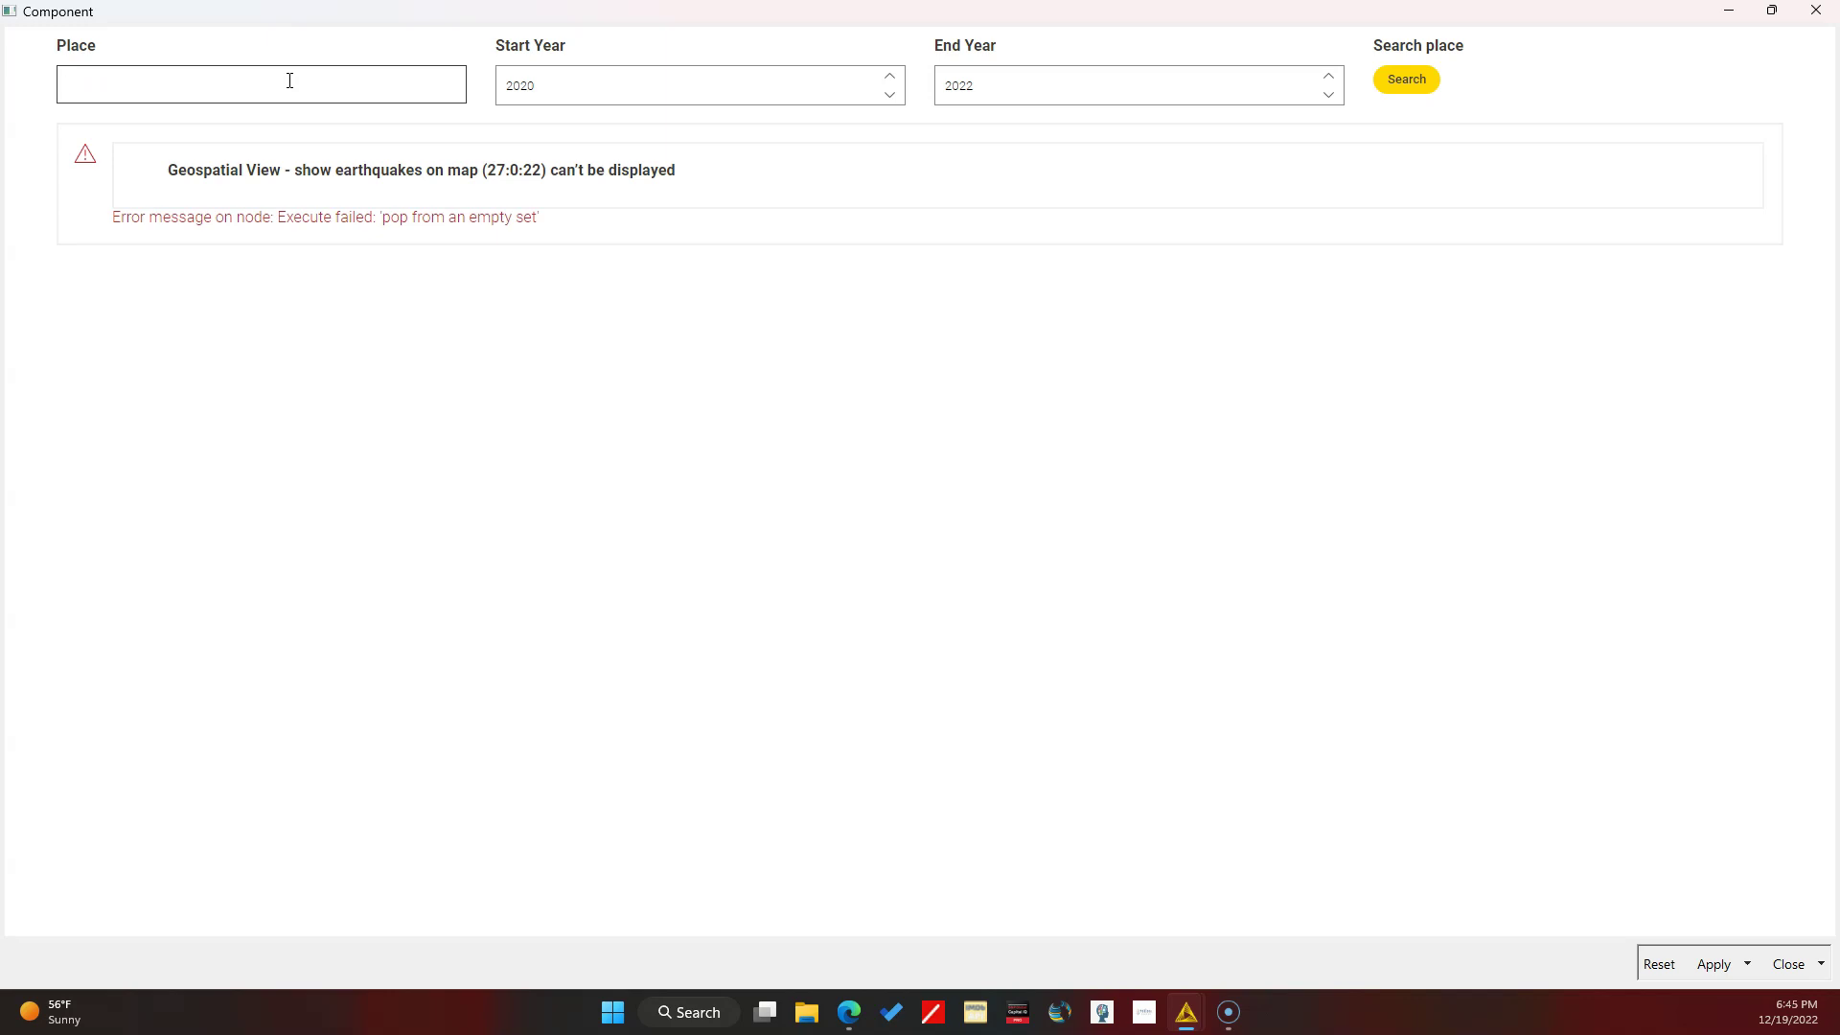
double_click(607, 90)
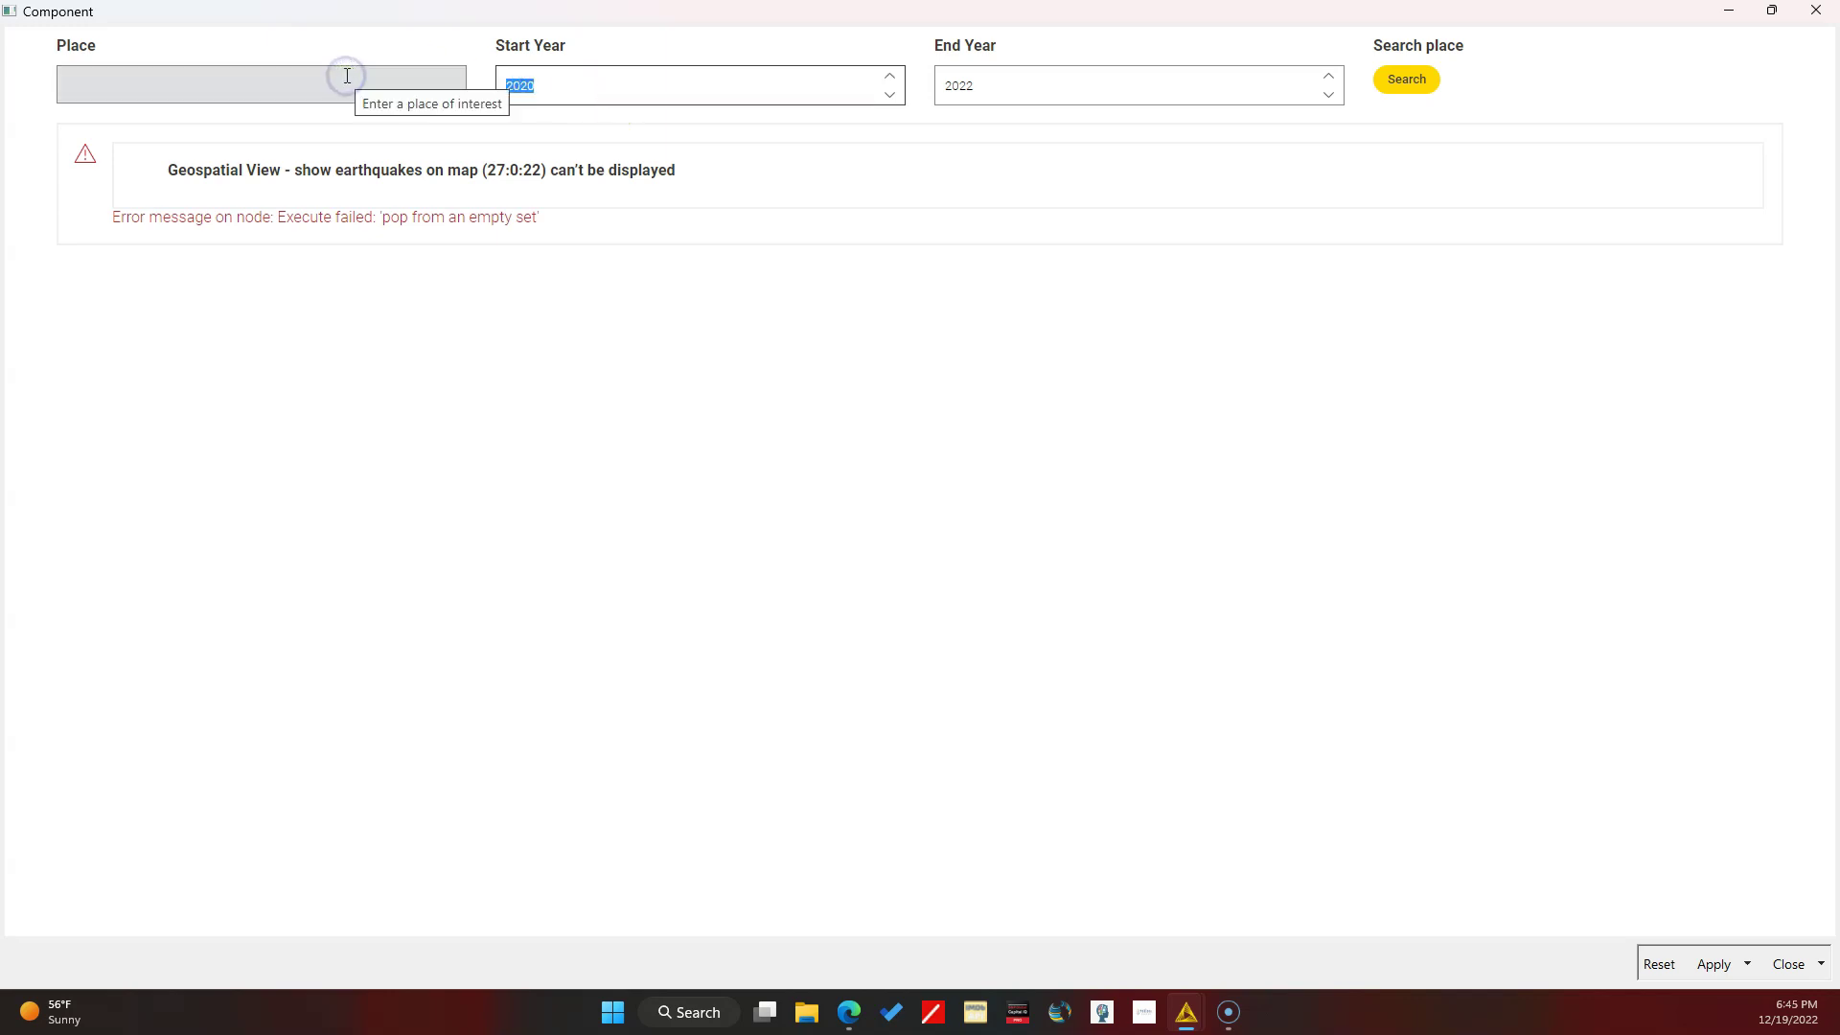
text(20)
key(BackSpace)
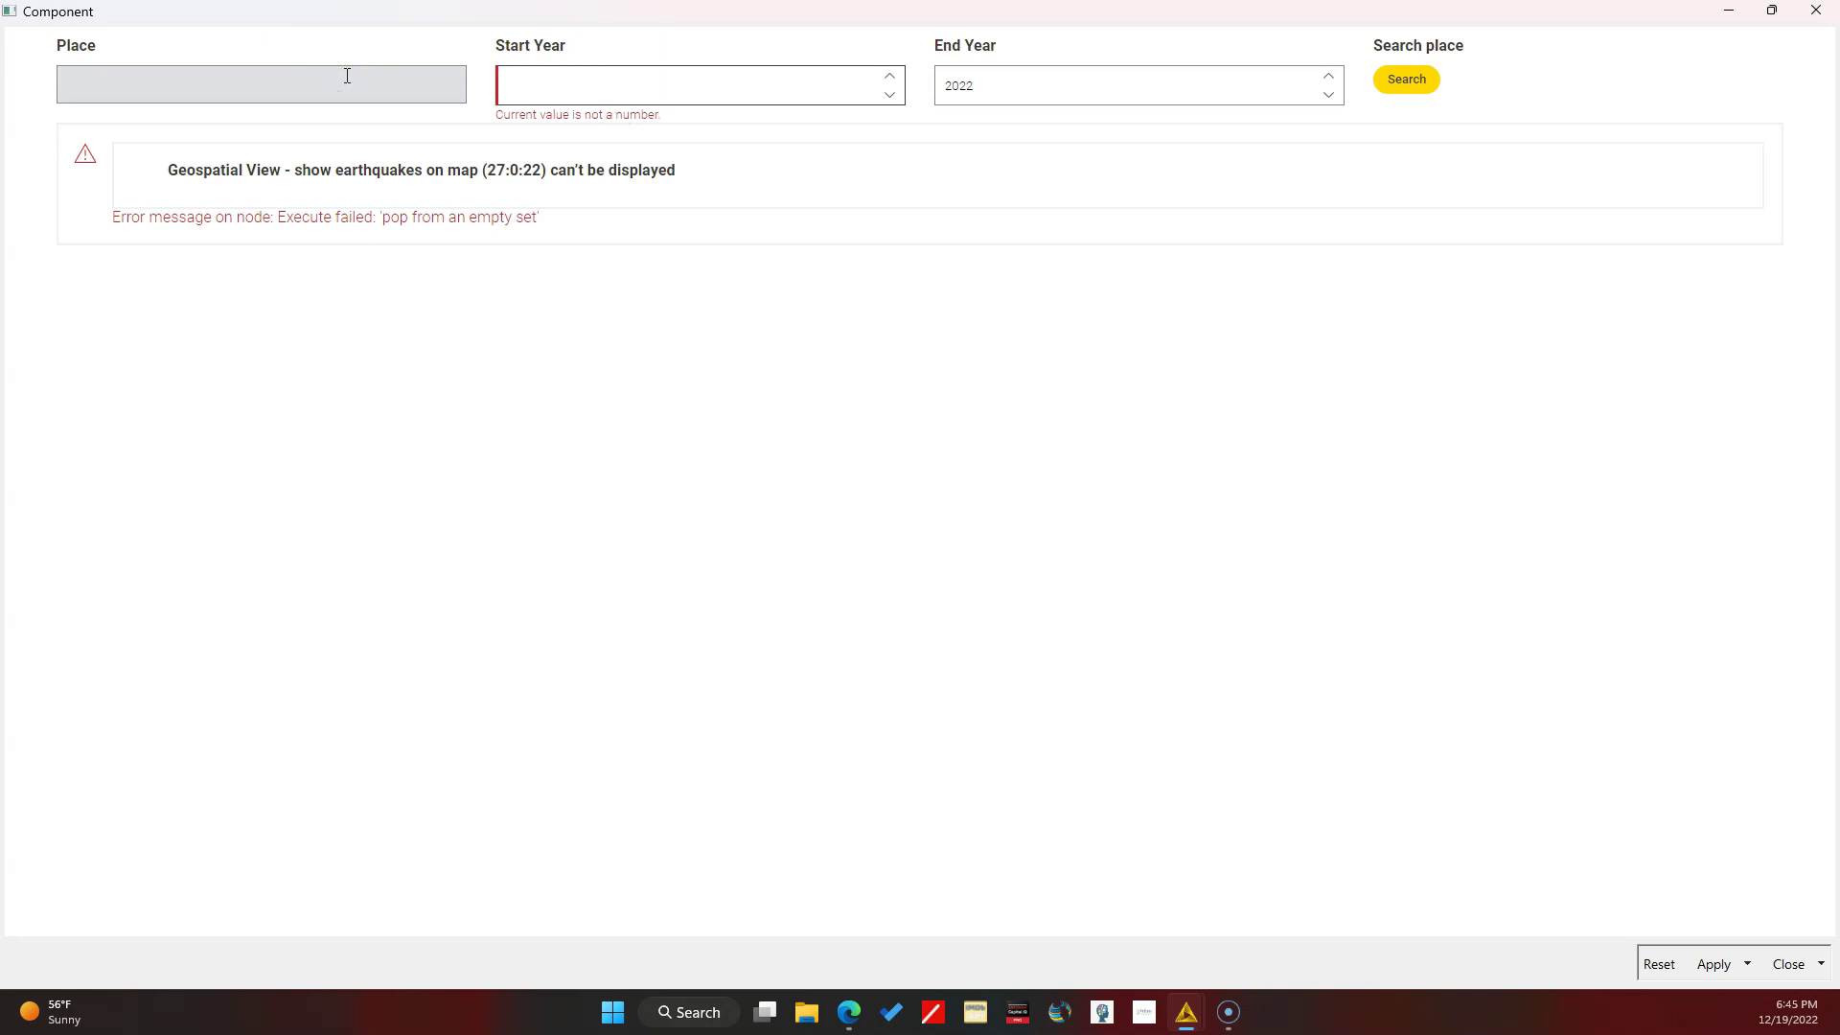
text(1900)
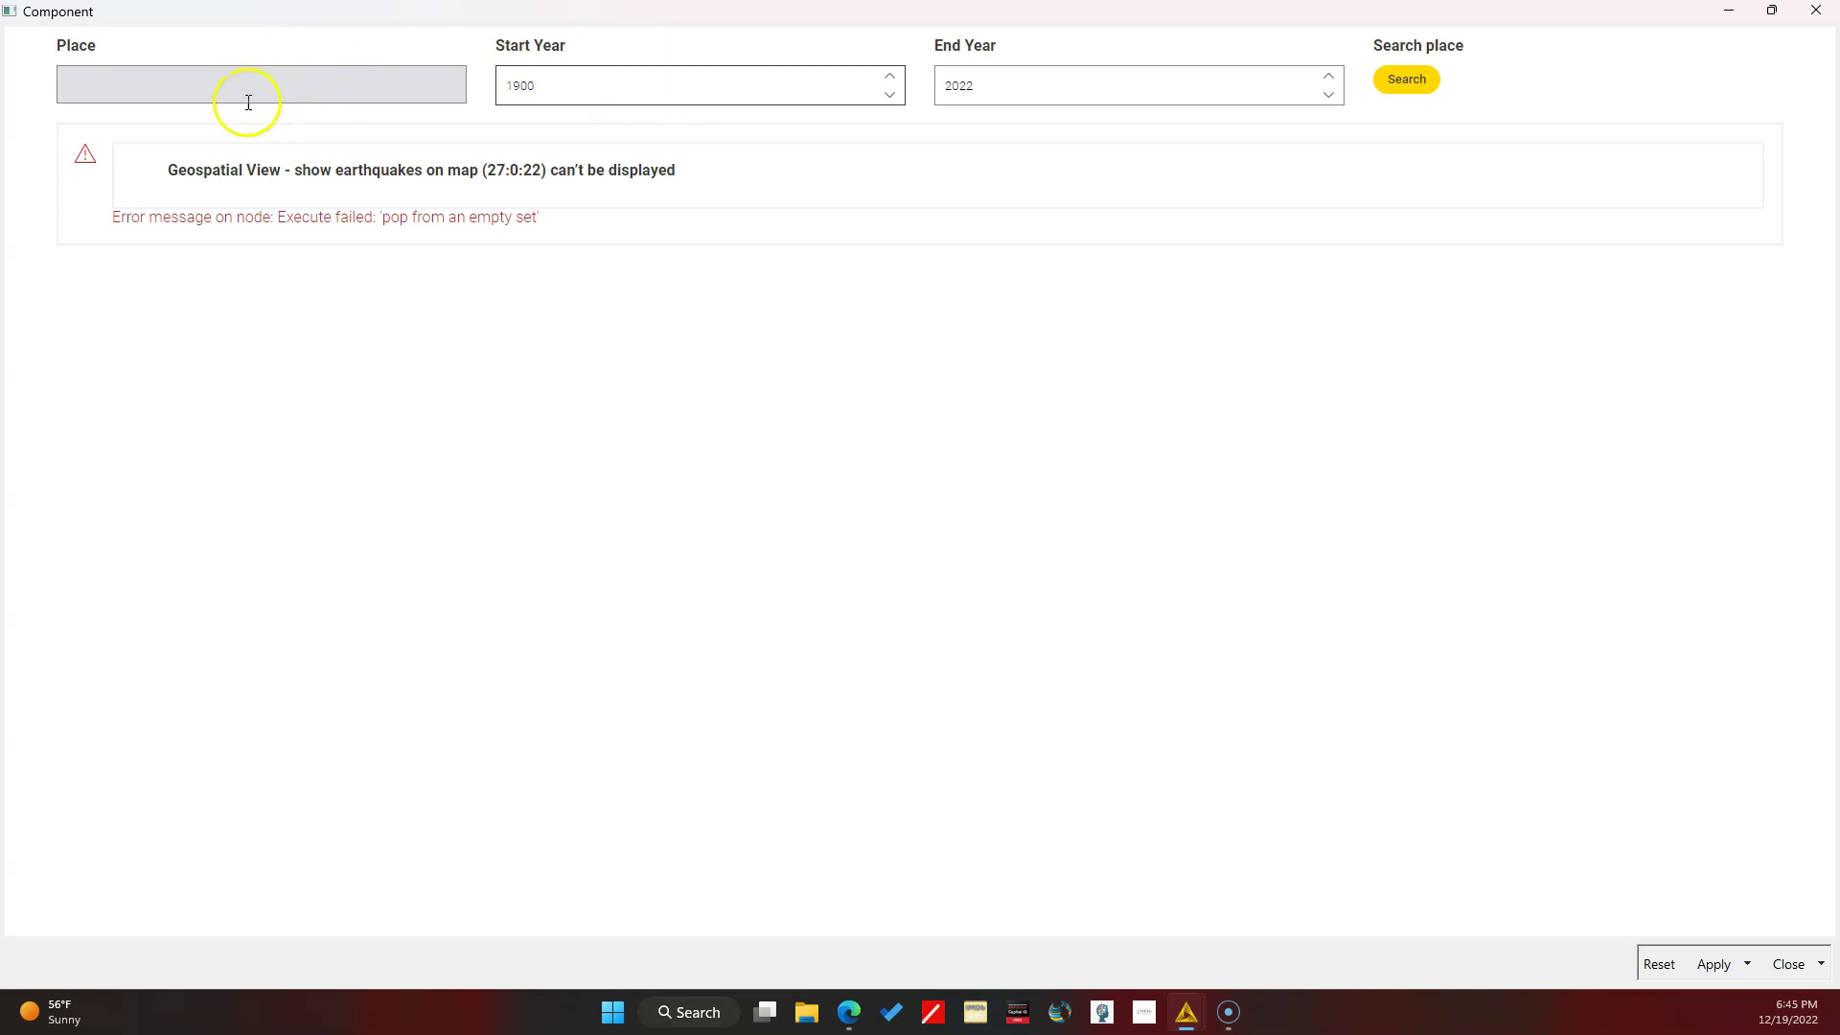
click(248, 102)
text(C)
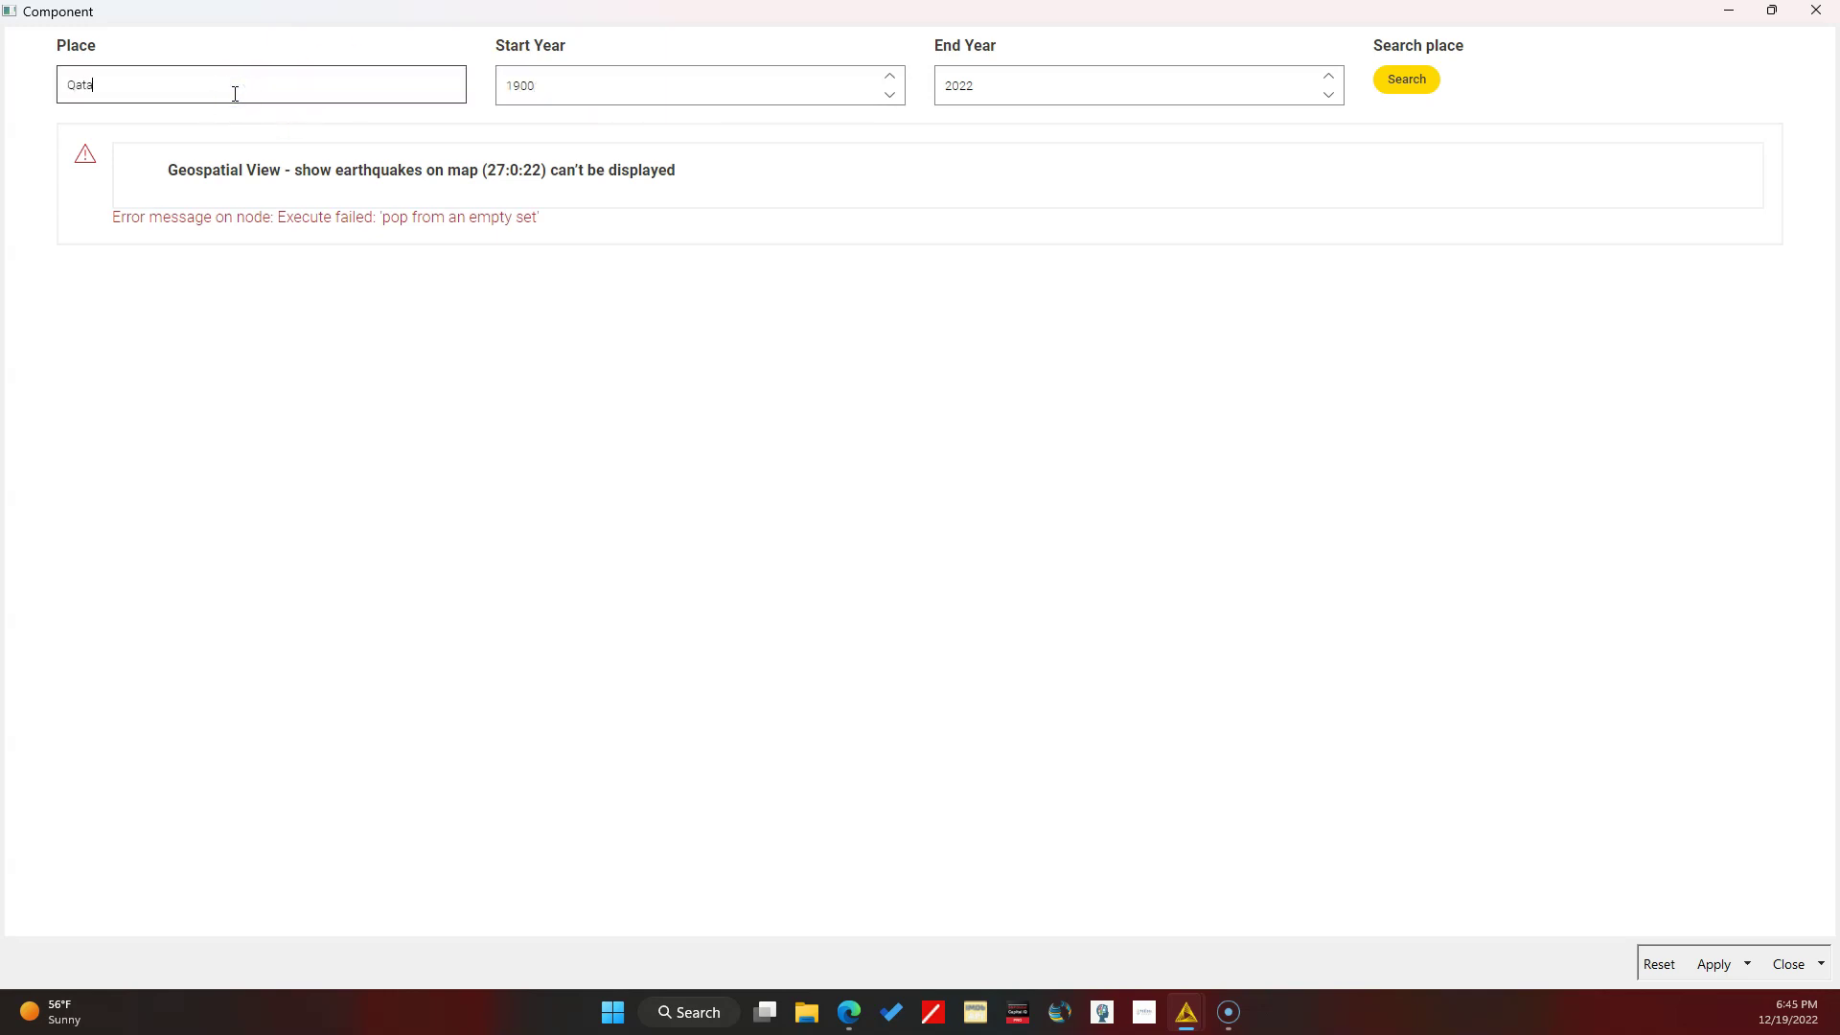
click(1391, 84)
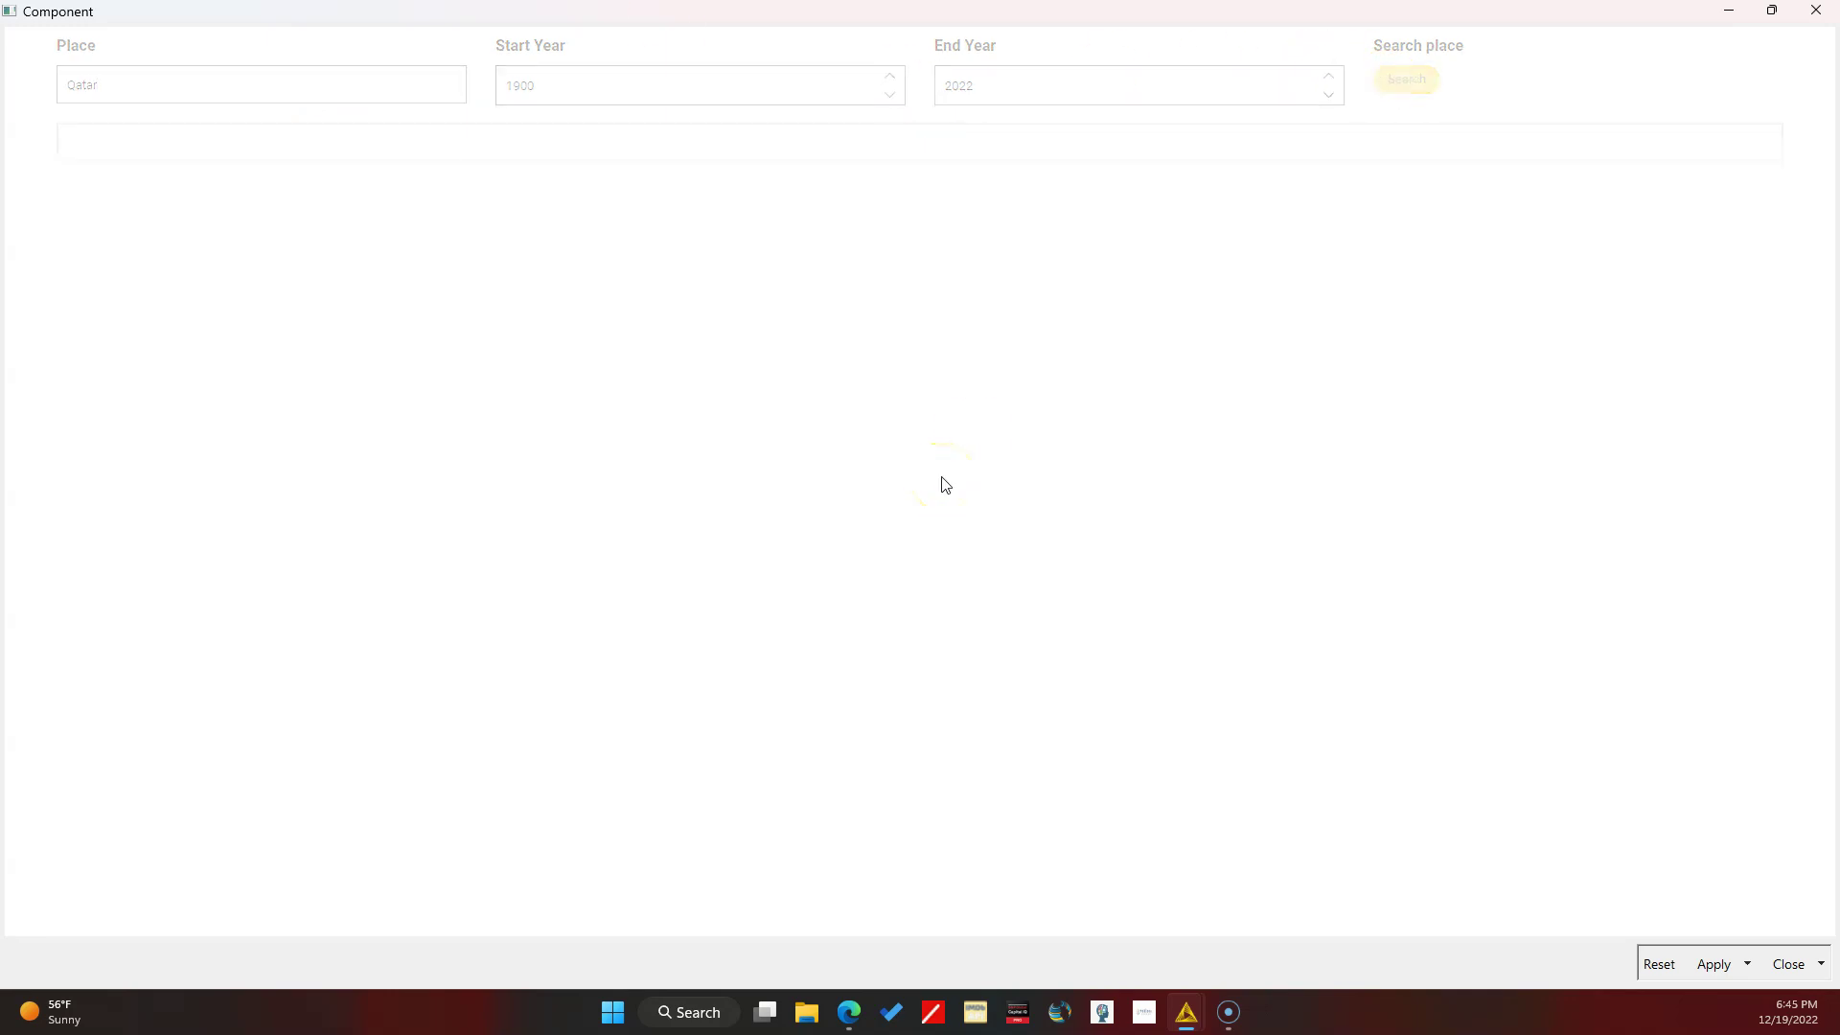
Step: Change Start Year to 2008 and select the Qatar place name for replacement
click(648, 87)
key(BackSpace)
key(BackSpace)
key(BackSpace)
key(BackSpace)
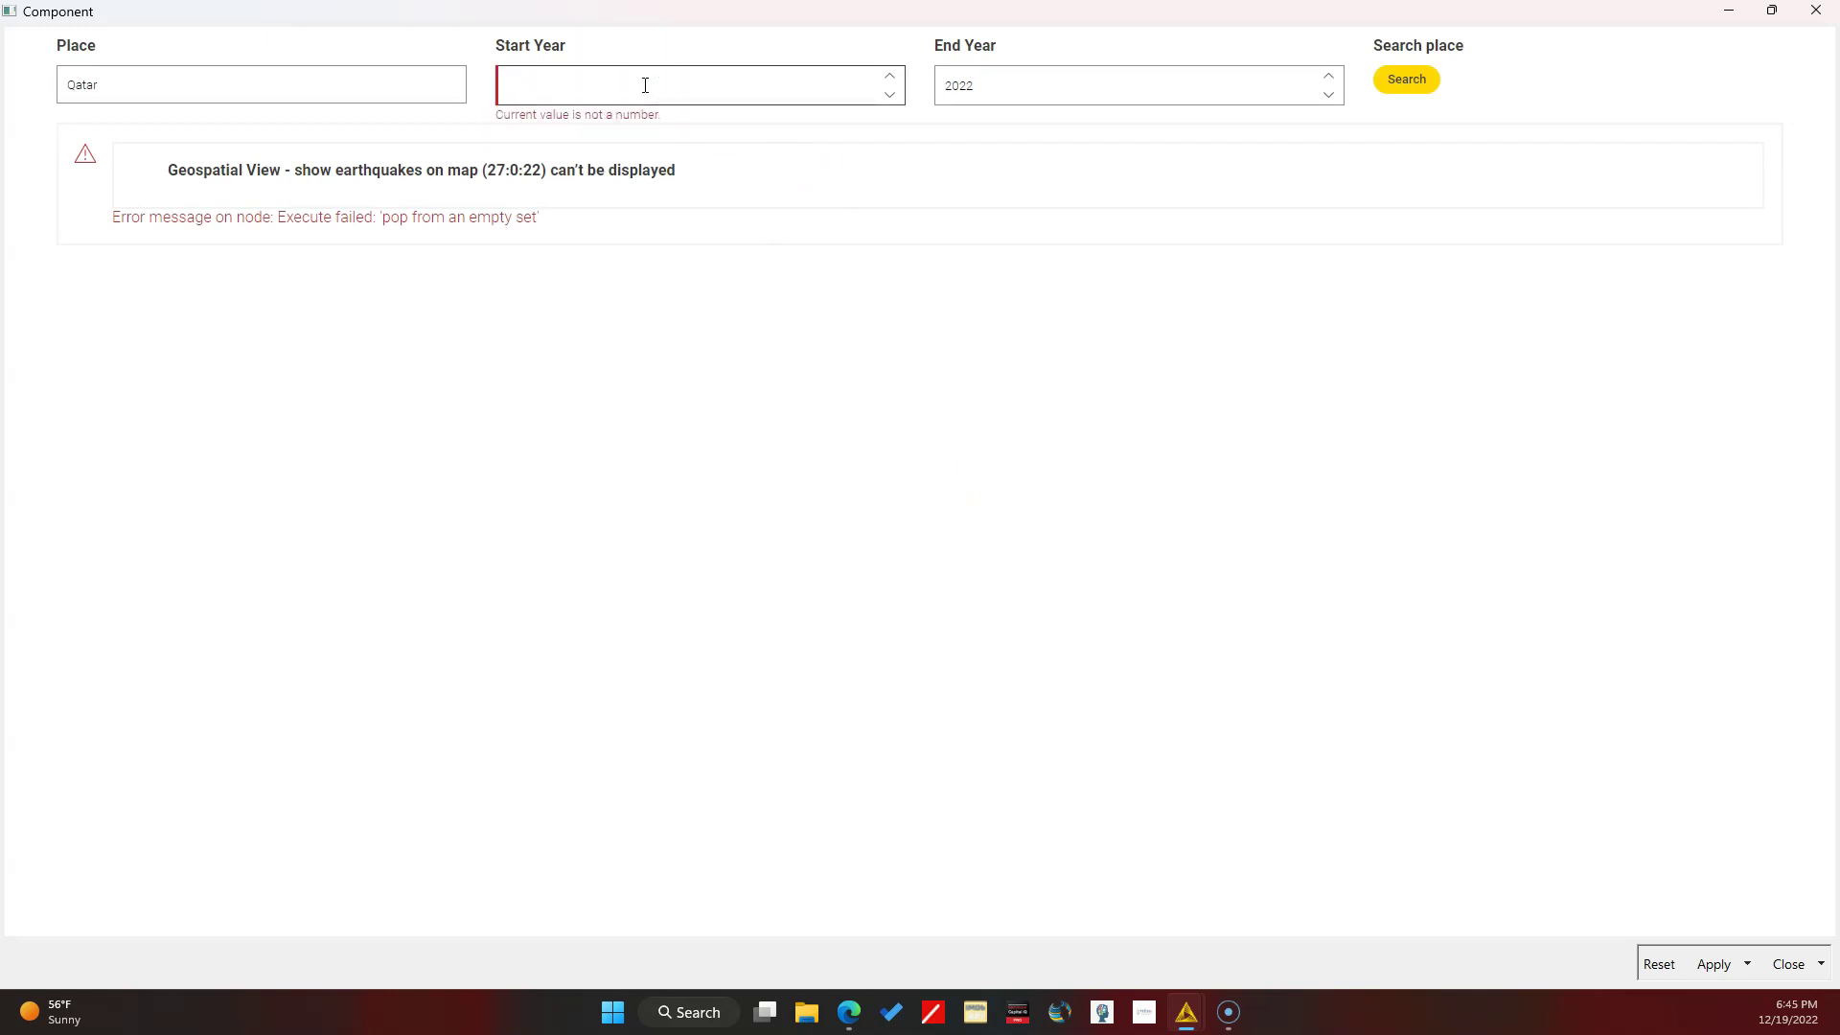
text(2008)
click(237, 69)
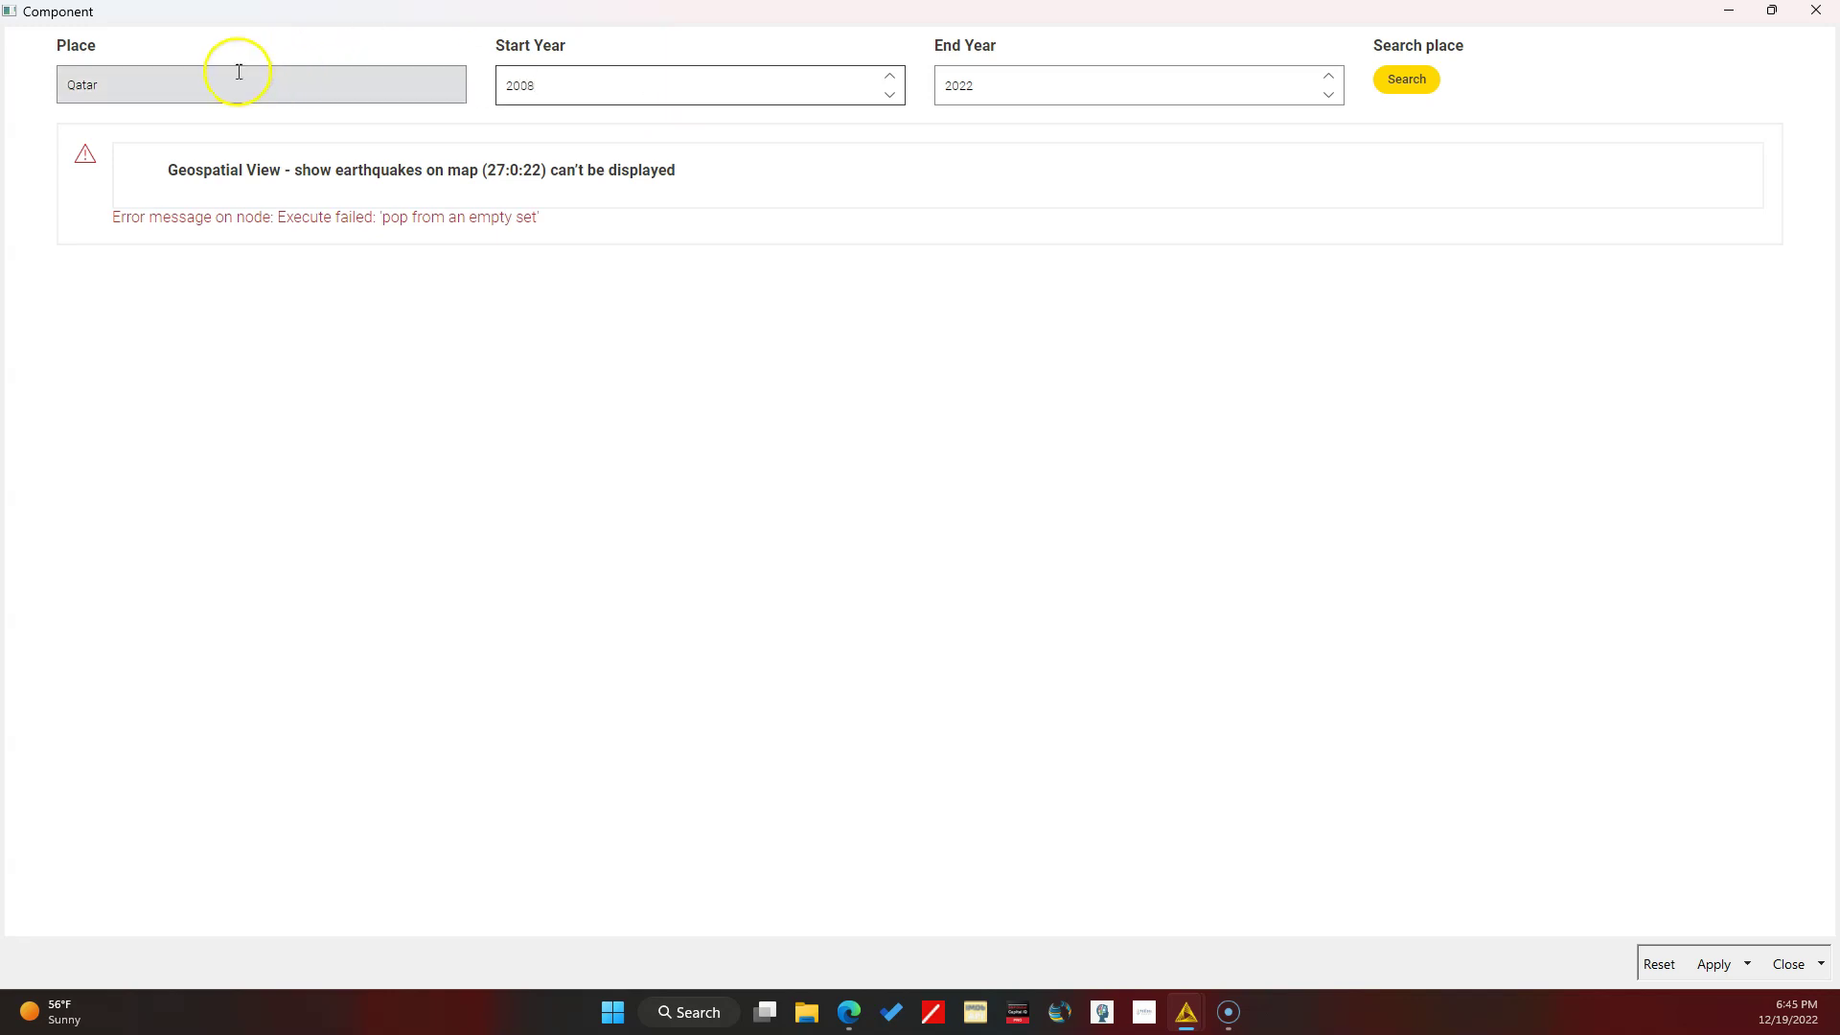
key(ctrl+a)
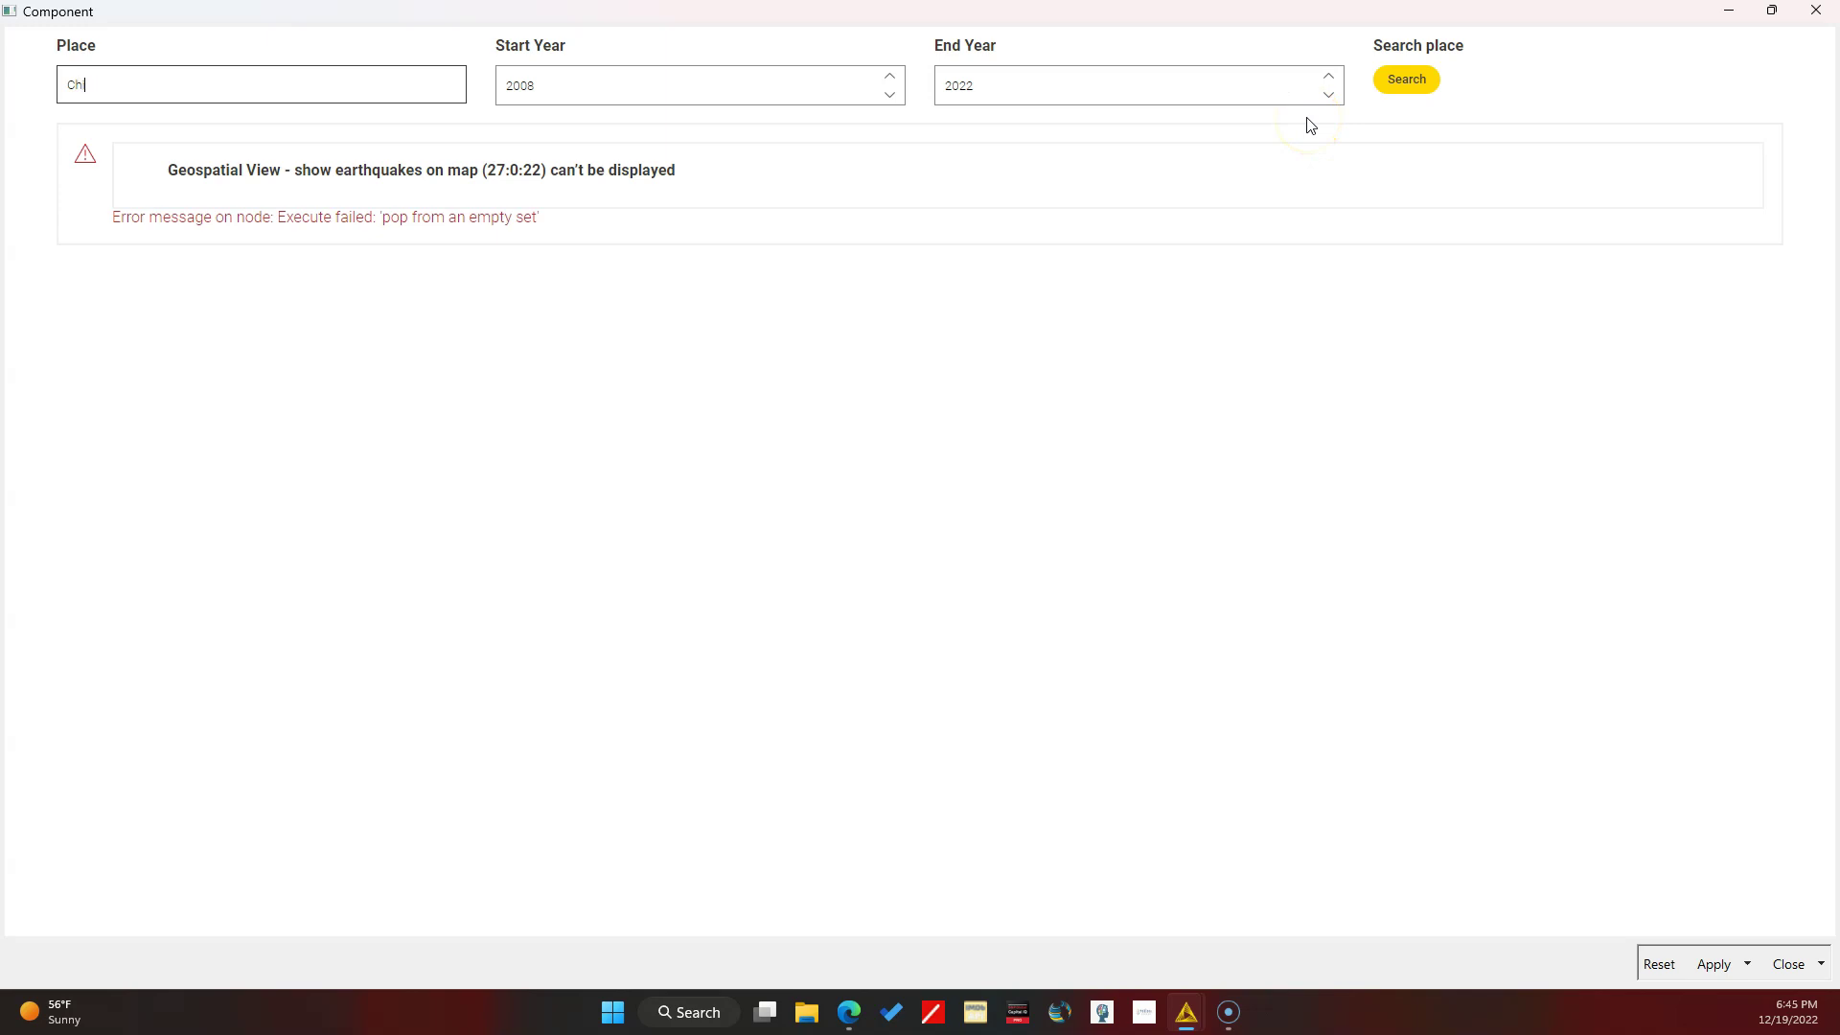
Step: Query the component map for earthquakes in China since 2008 and zoom into the region
click(1407, 85)
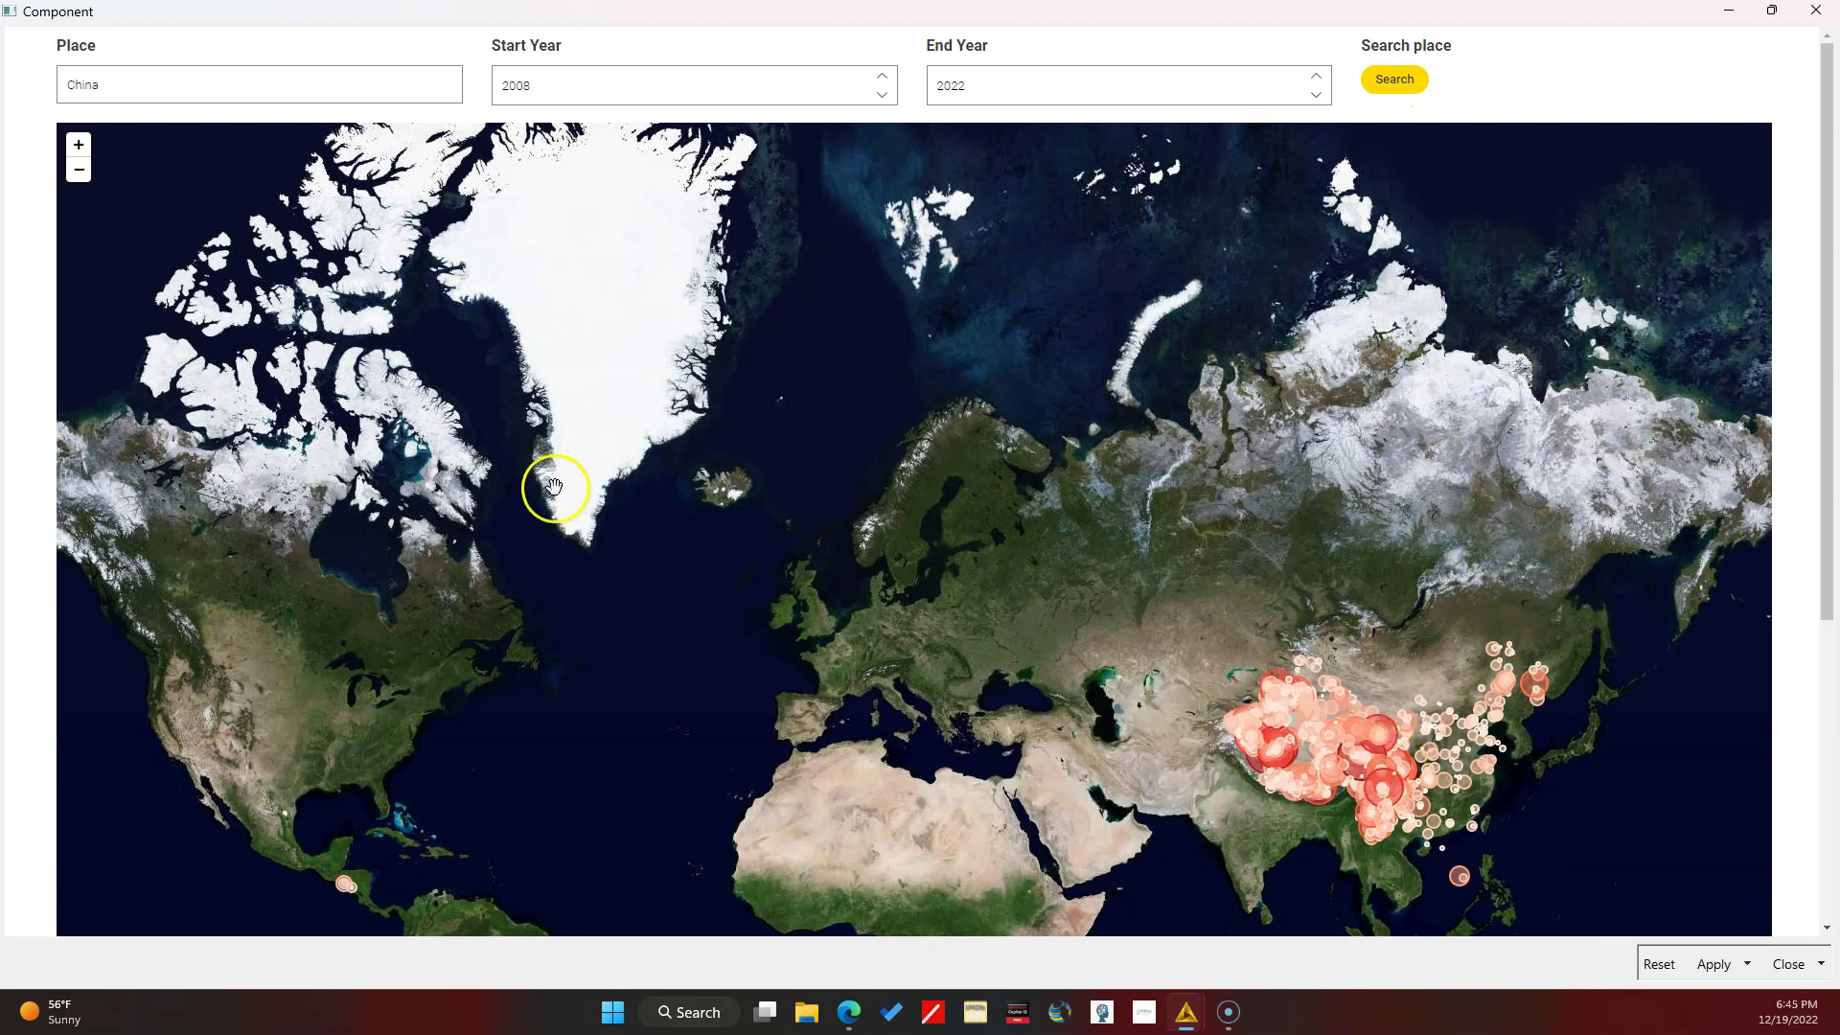
click(77, 146)
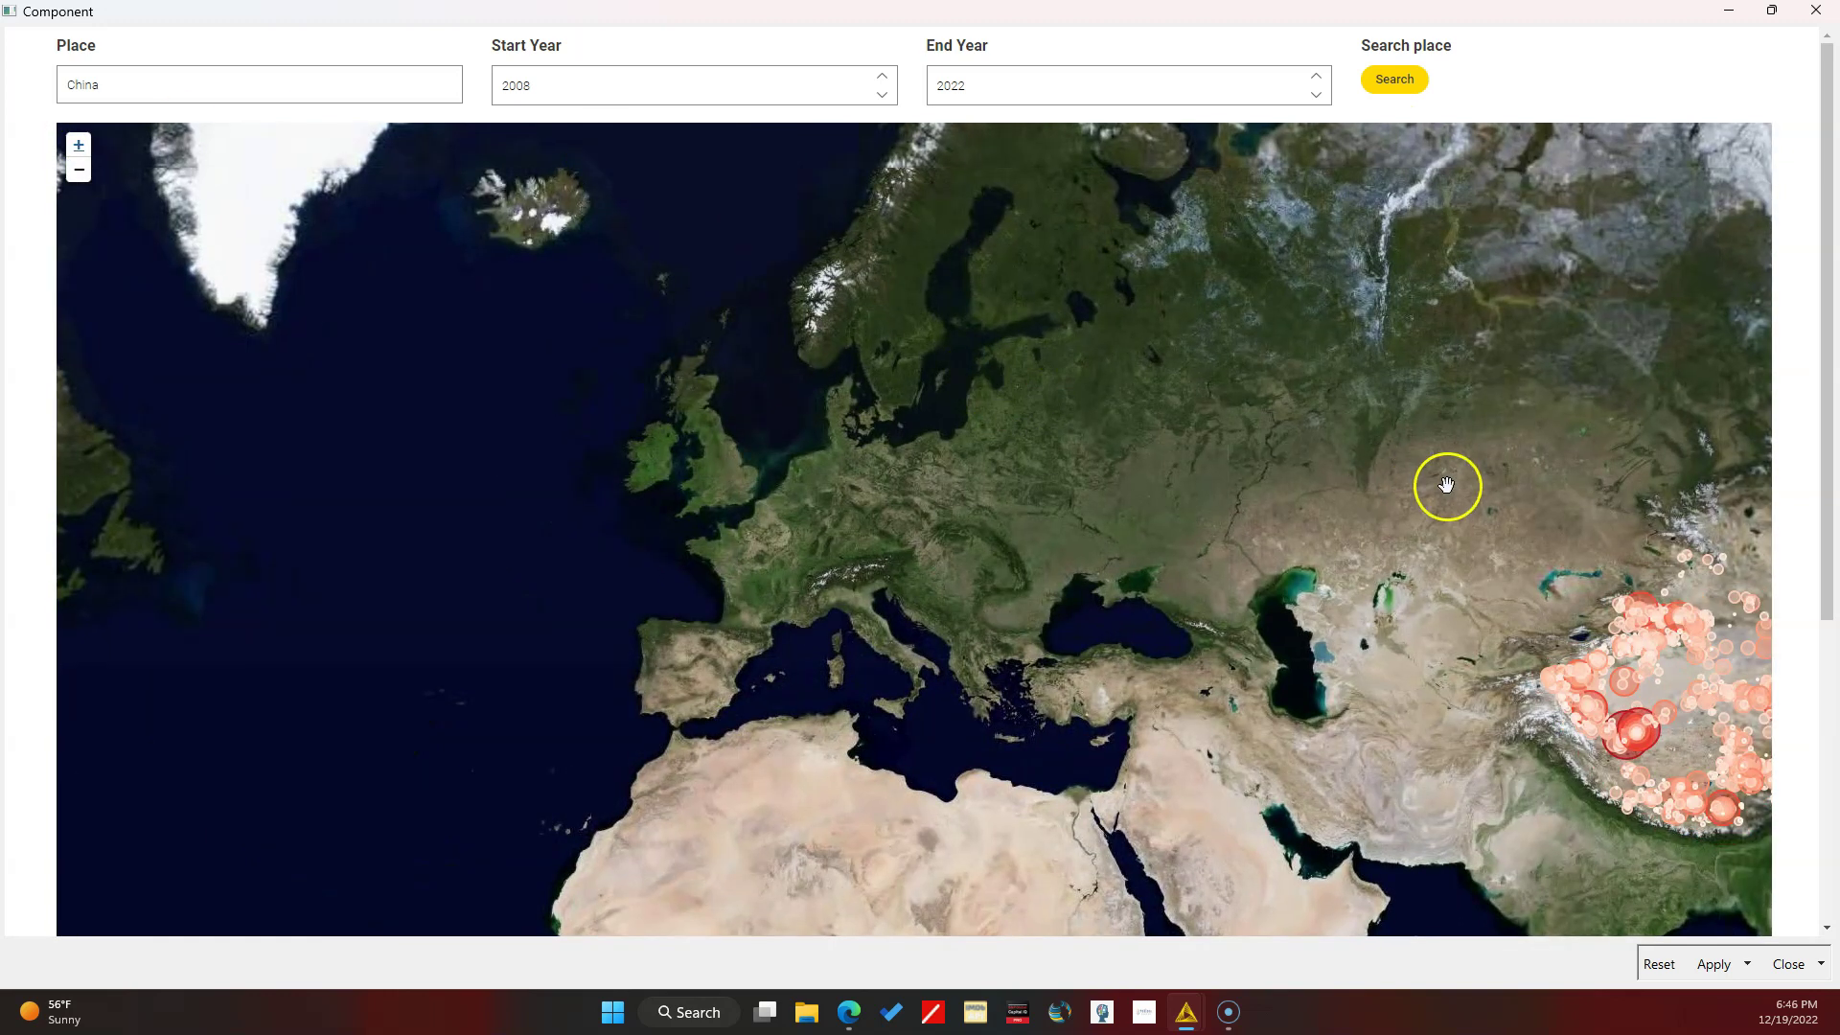
drag(1613, 491, 1139, 485)
Step: Inspect several marker popups, including the M 7.3 Southern Qinghai quake, then zoom out worldwide
mouse_move(1306, 602)
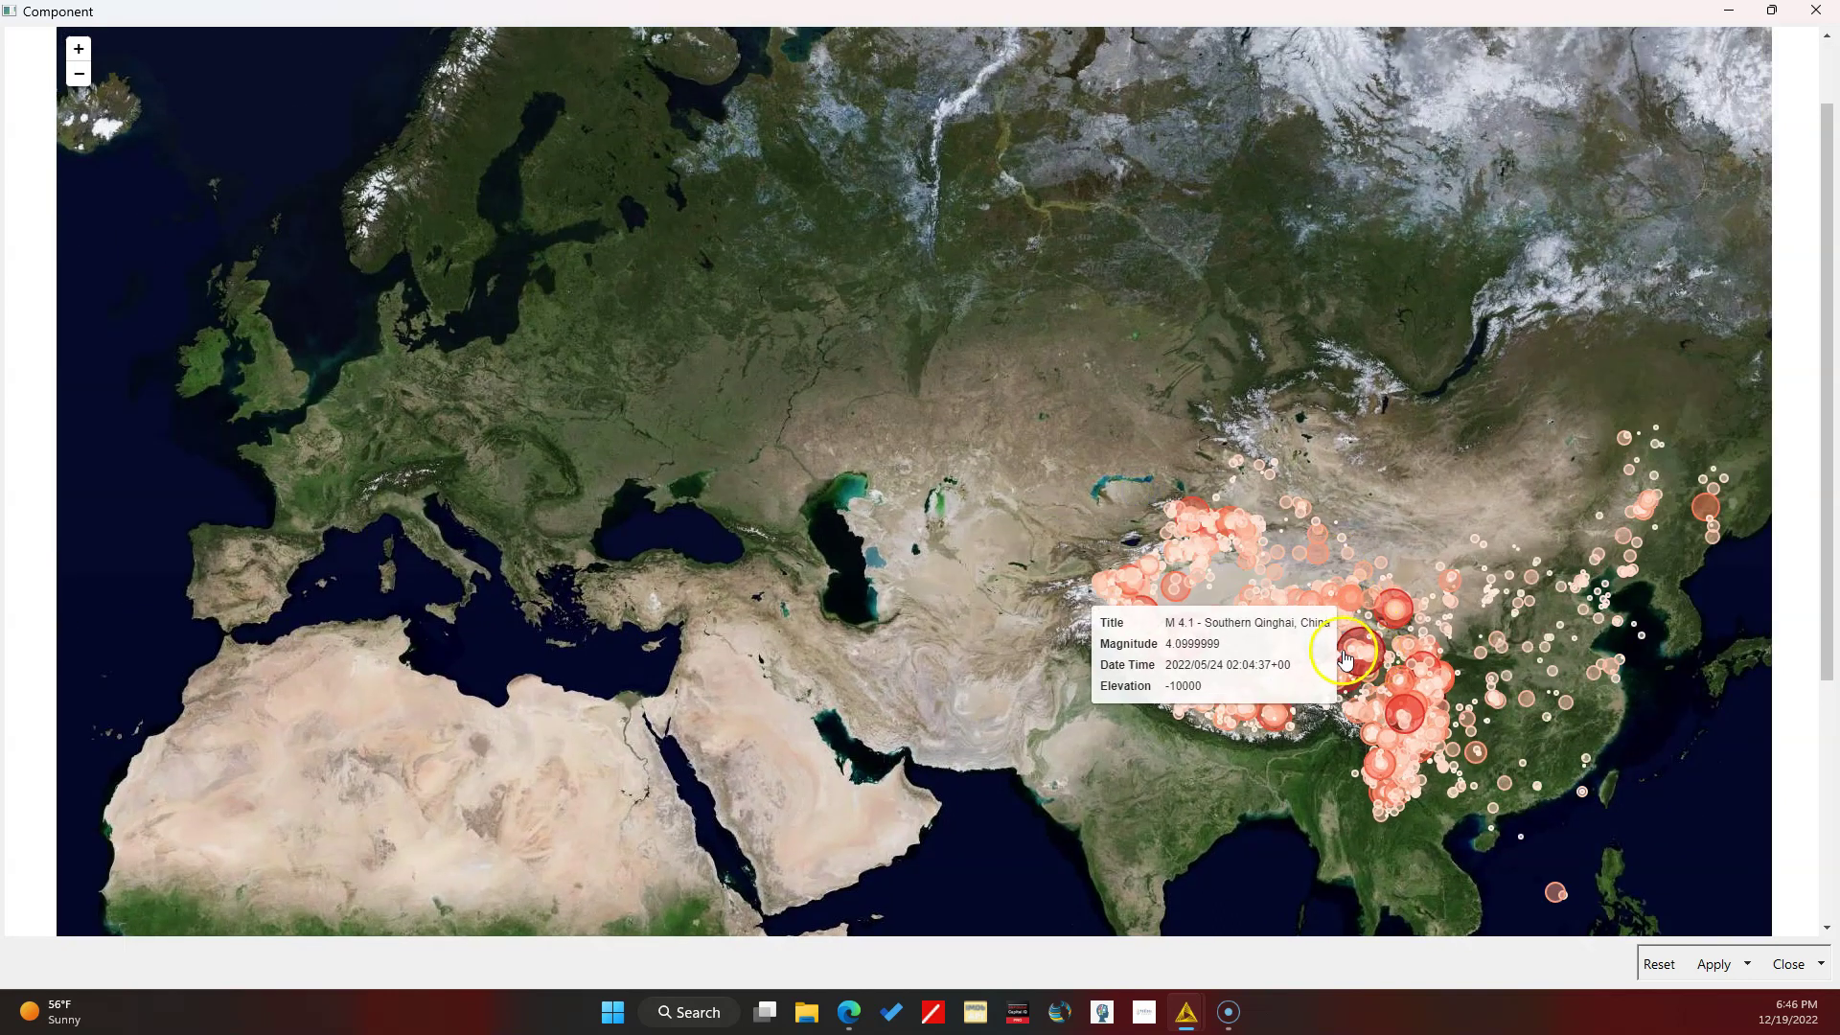
mouse_move(1354, 652)
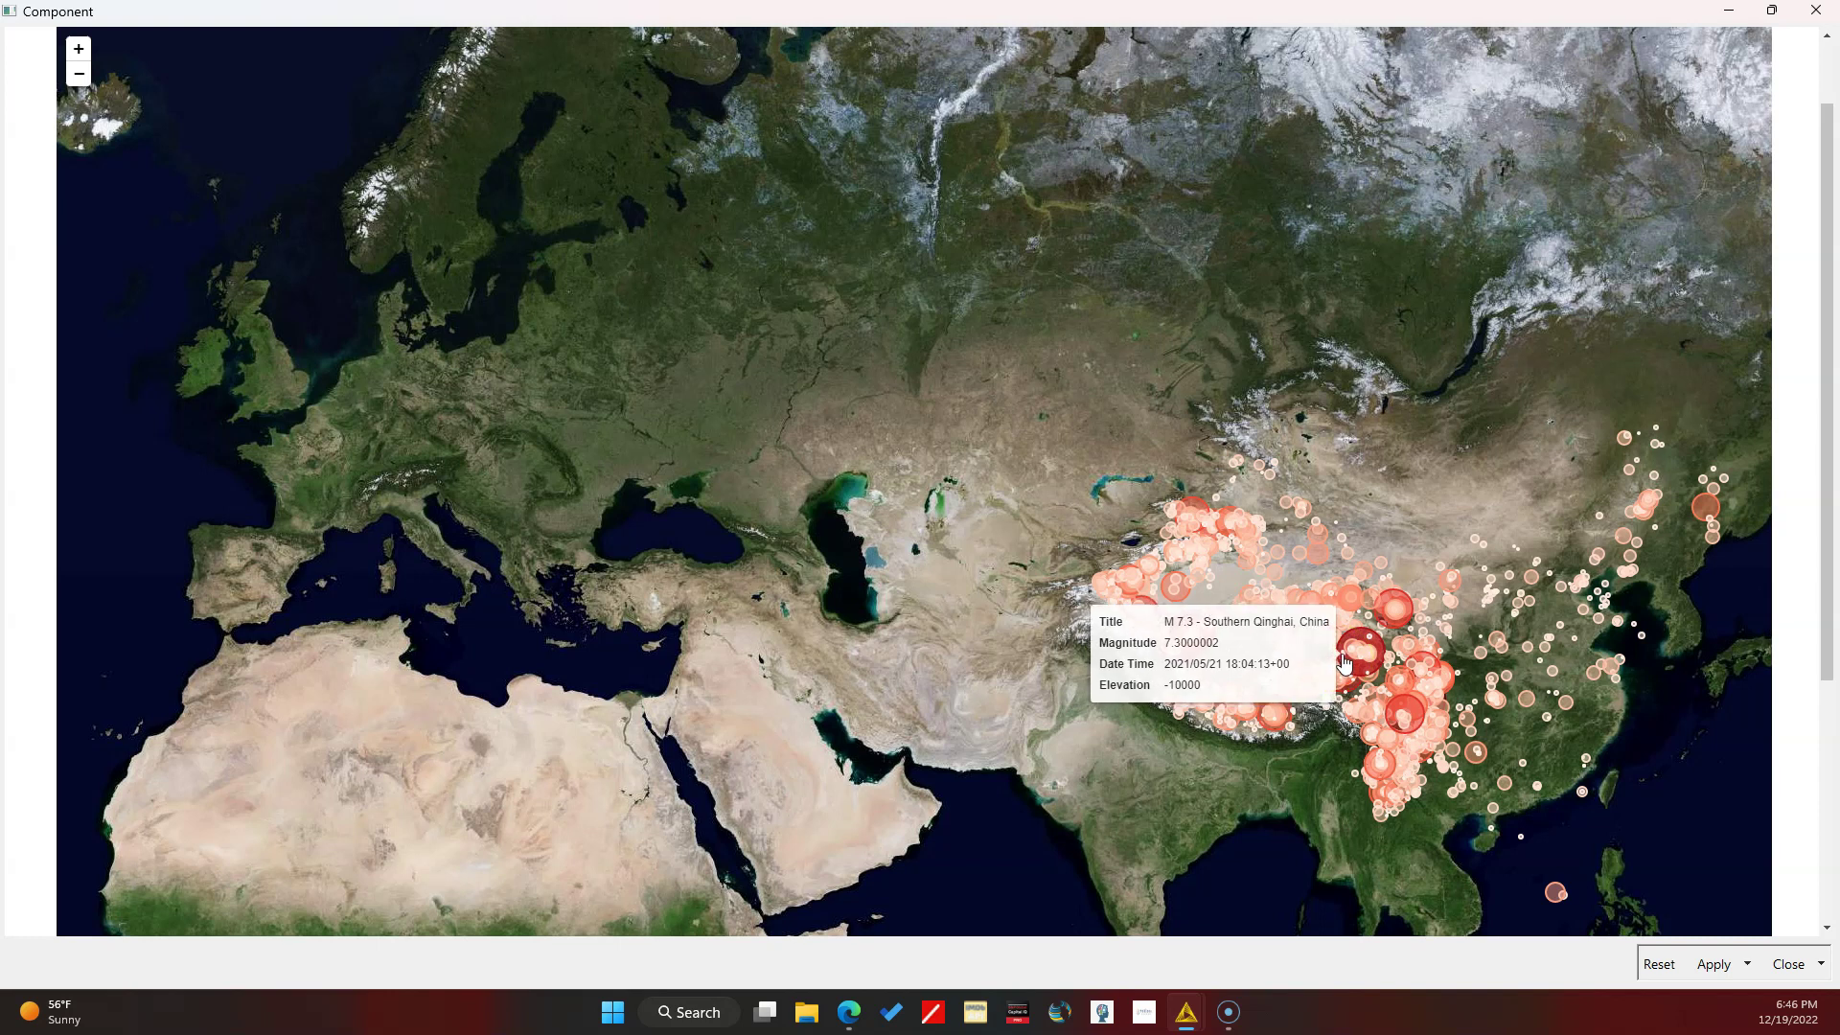
click(1366, 667)
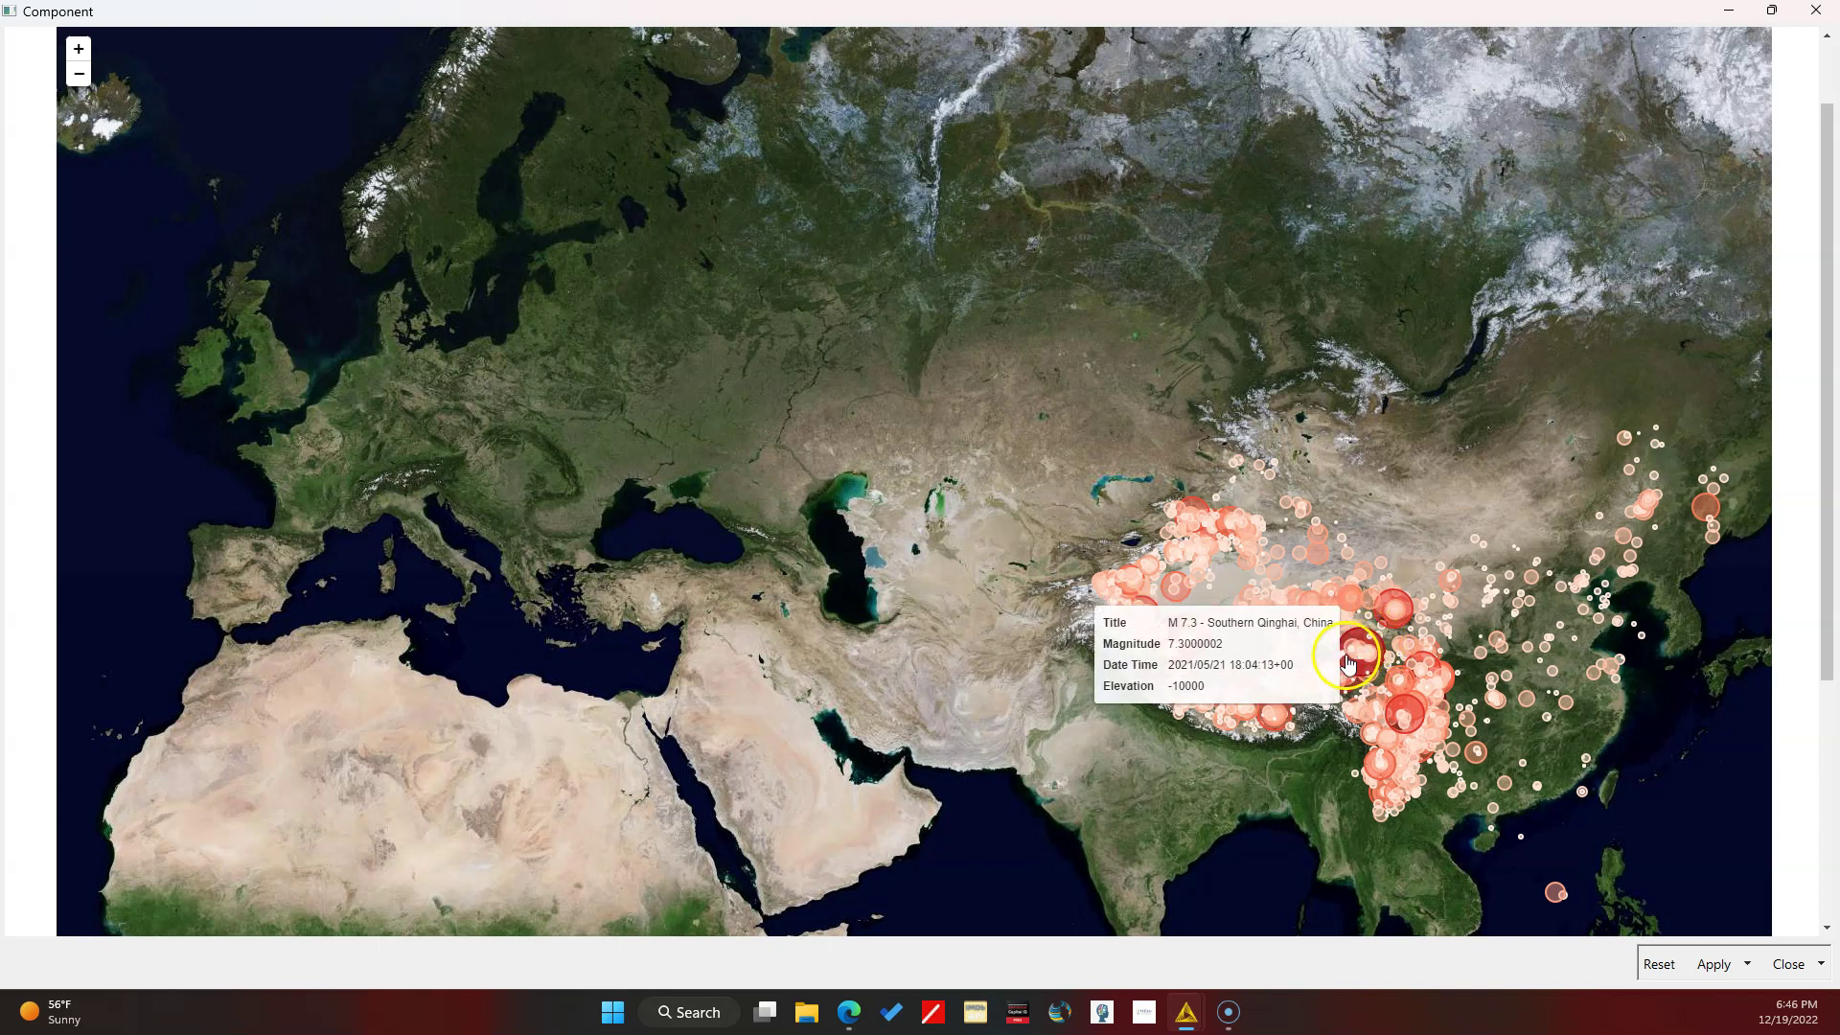
click(1451, 559)
scroll(1450, 559, up, 2)
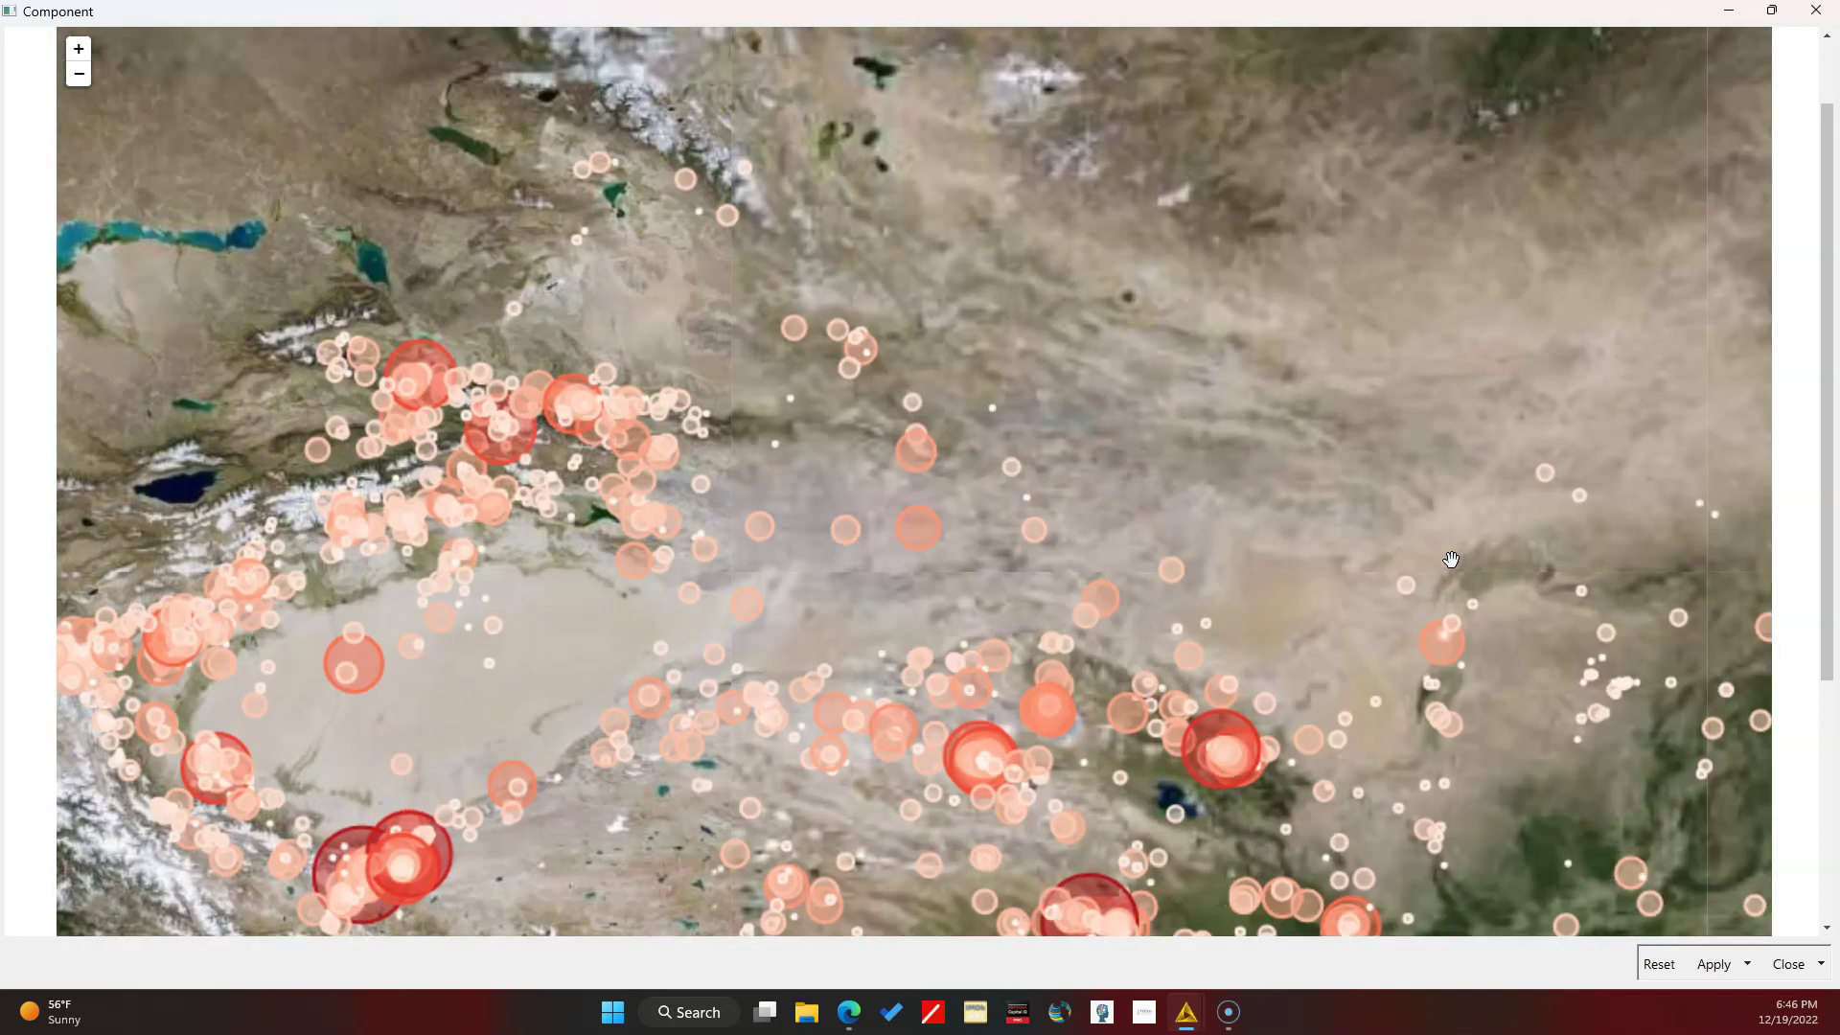
click(1182, 743)
click(1249, 782)
scroll(1236, 795, down, 2)
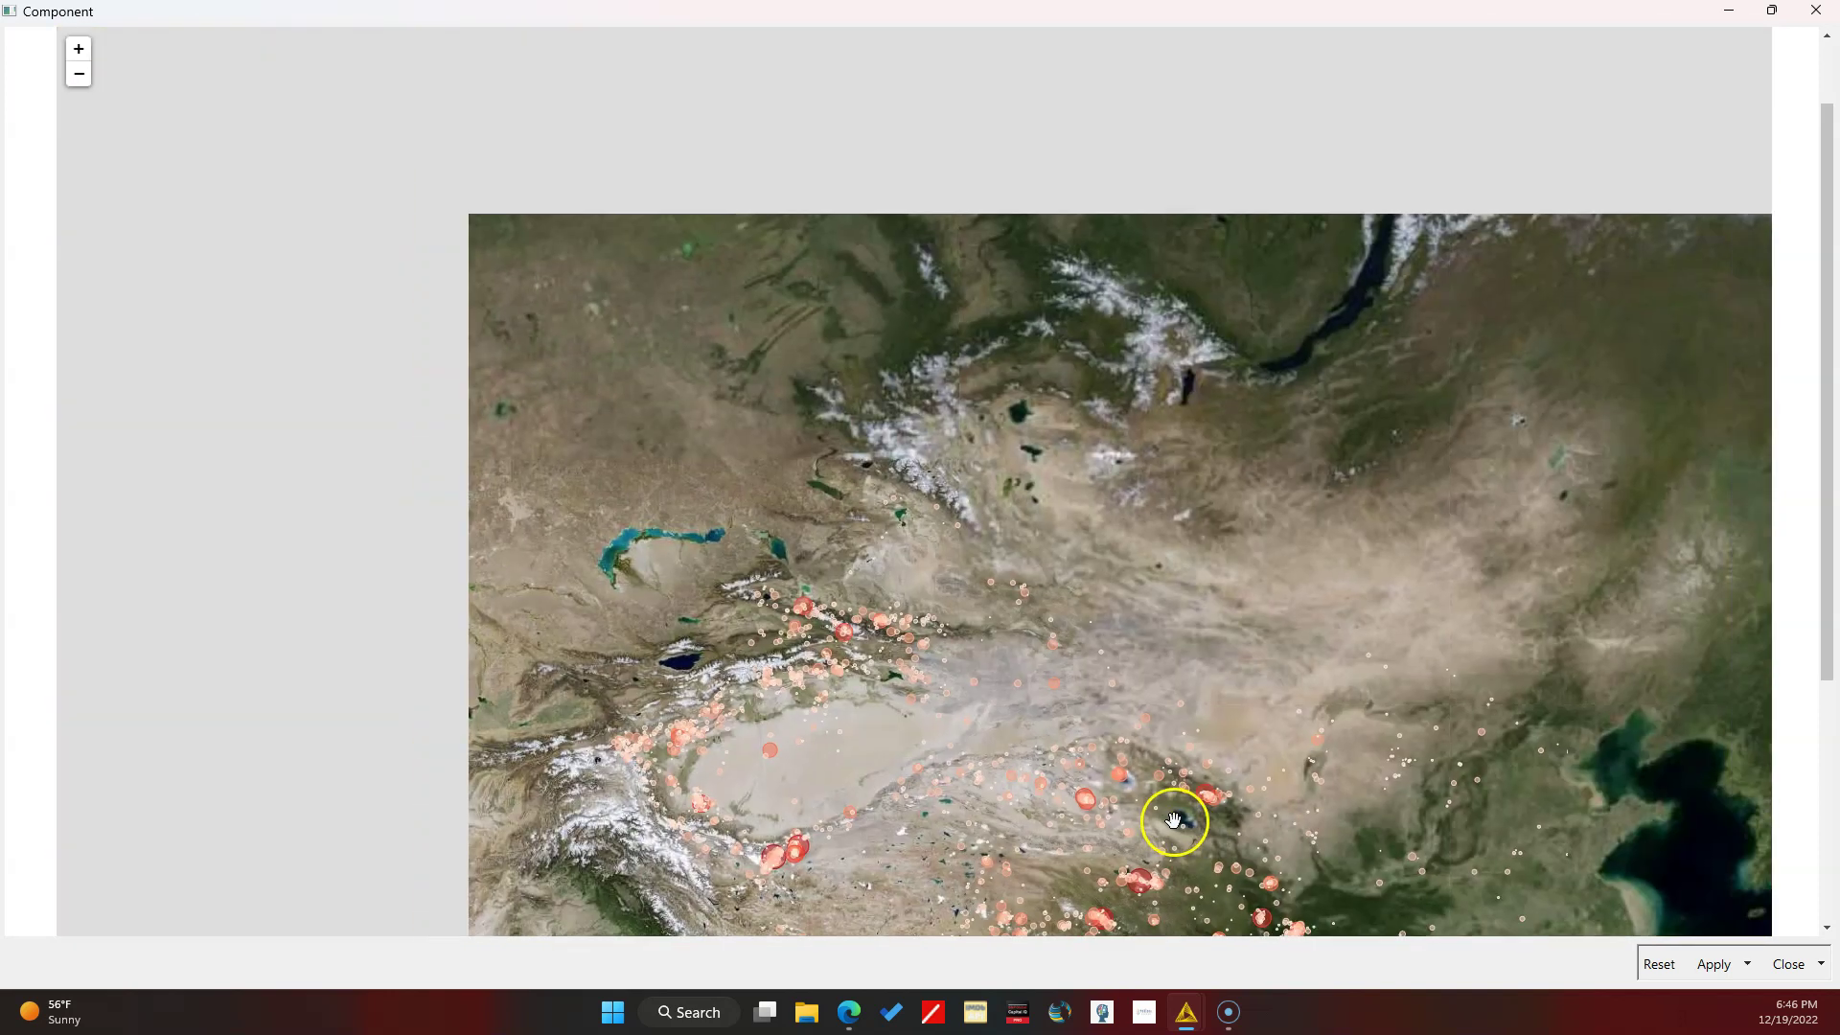
click(1149, 877)
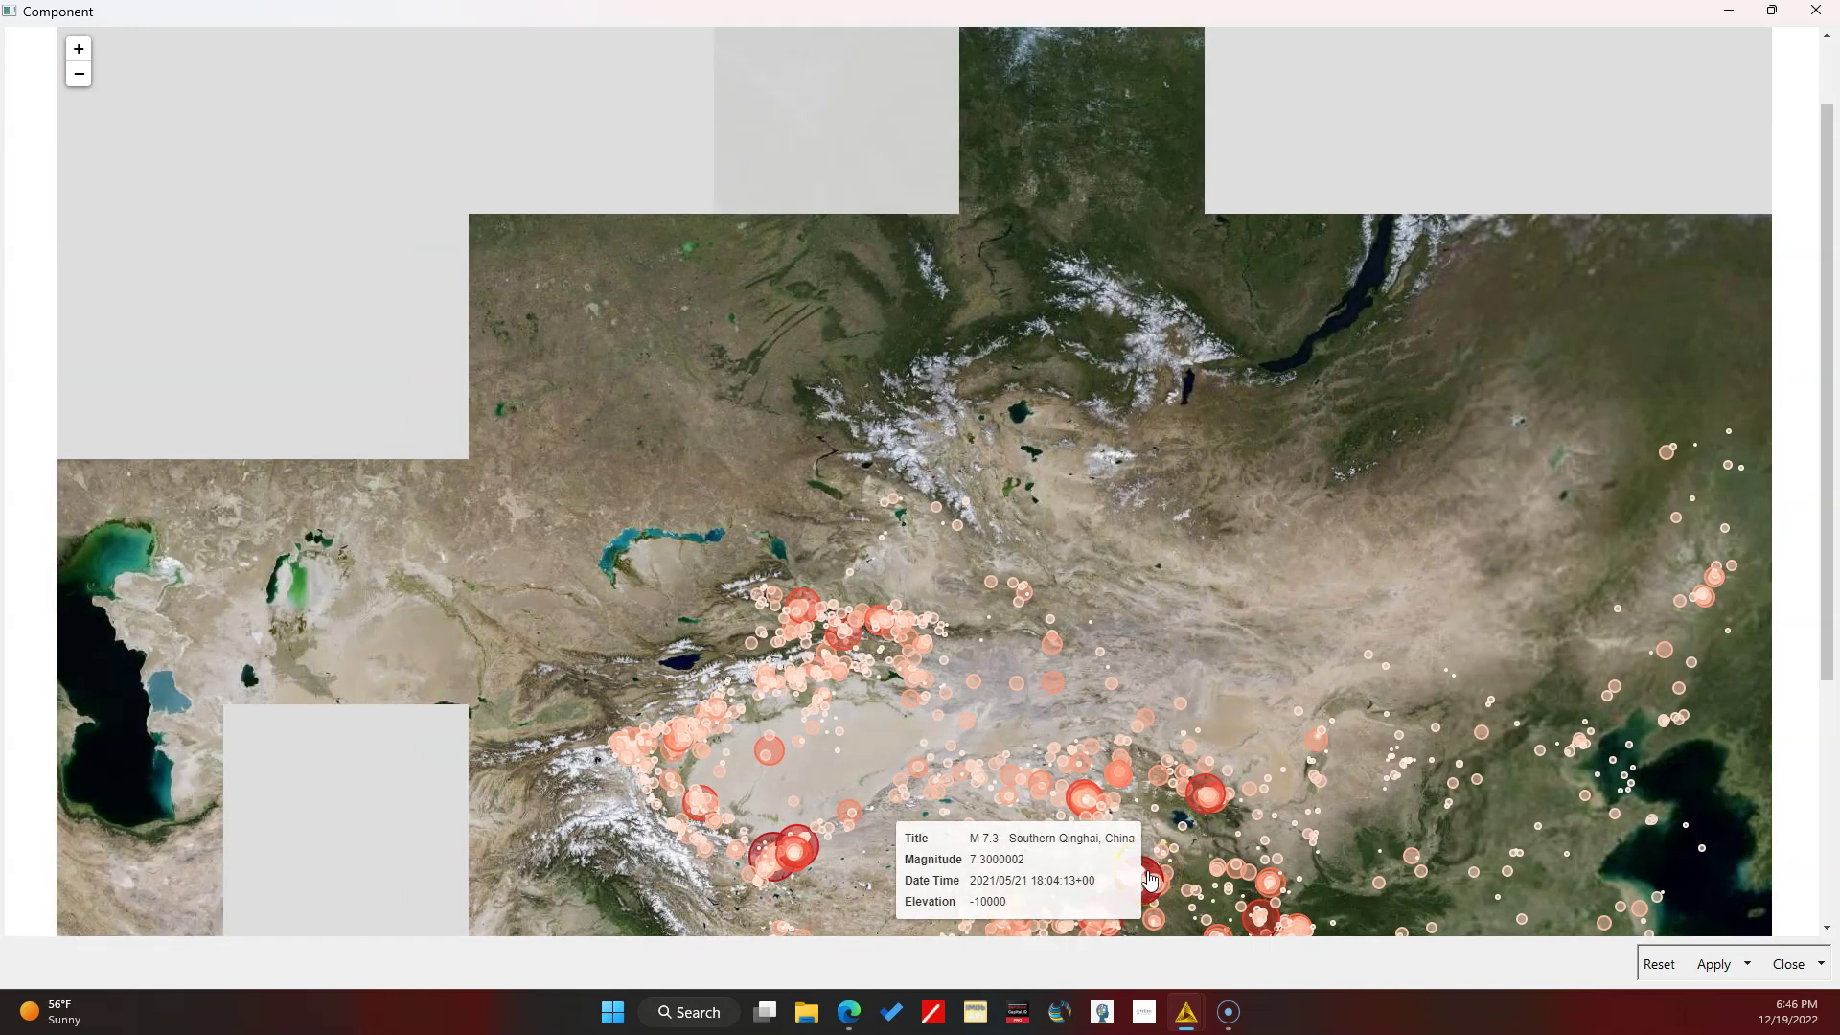
click(1167, 747)
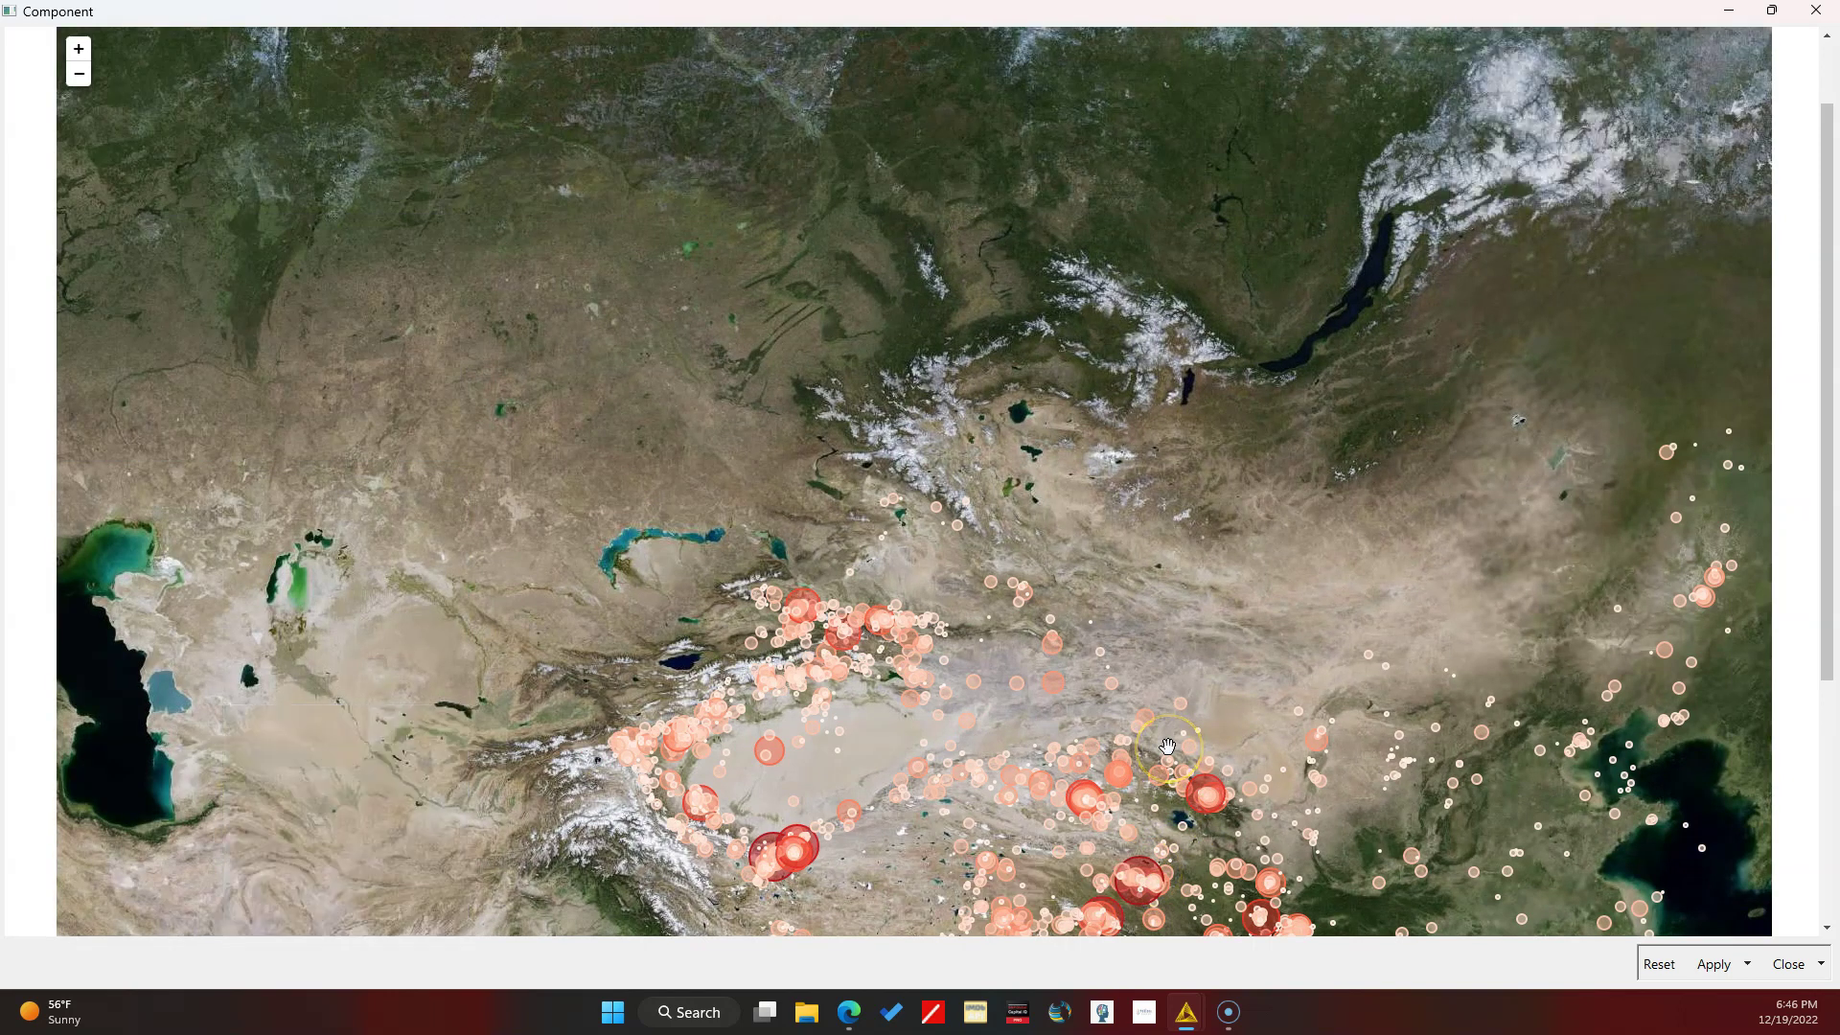
scroll(1167, 746, down, 3)
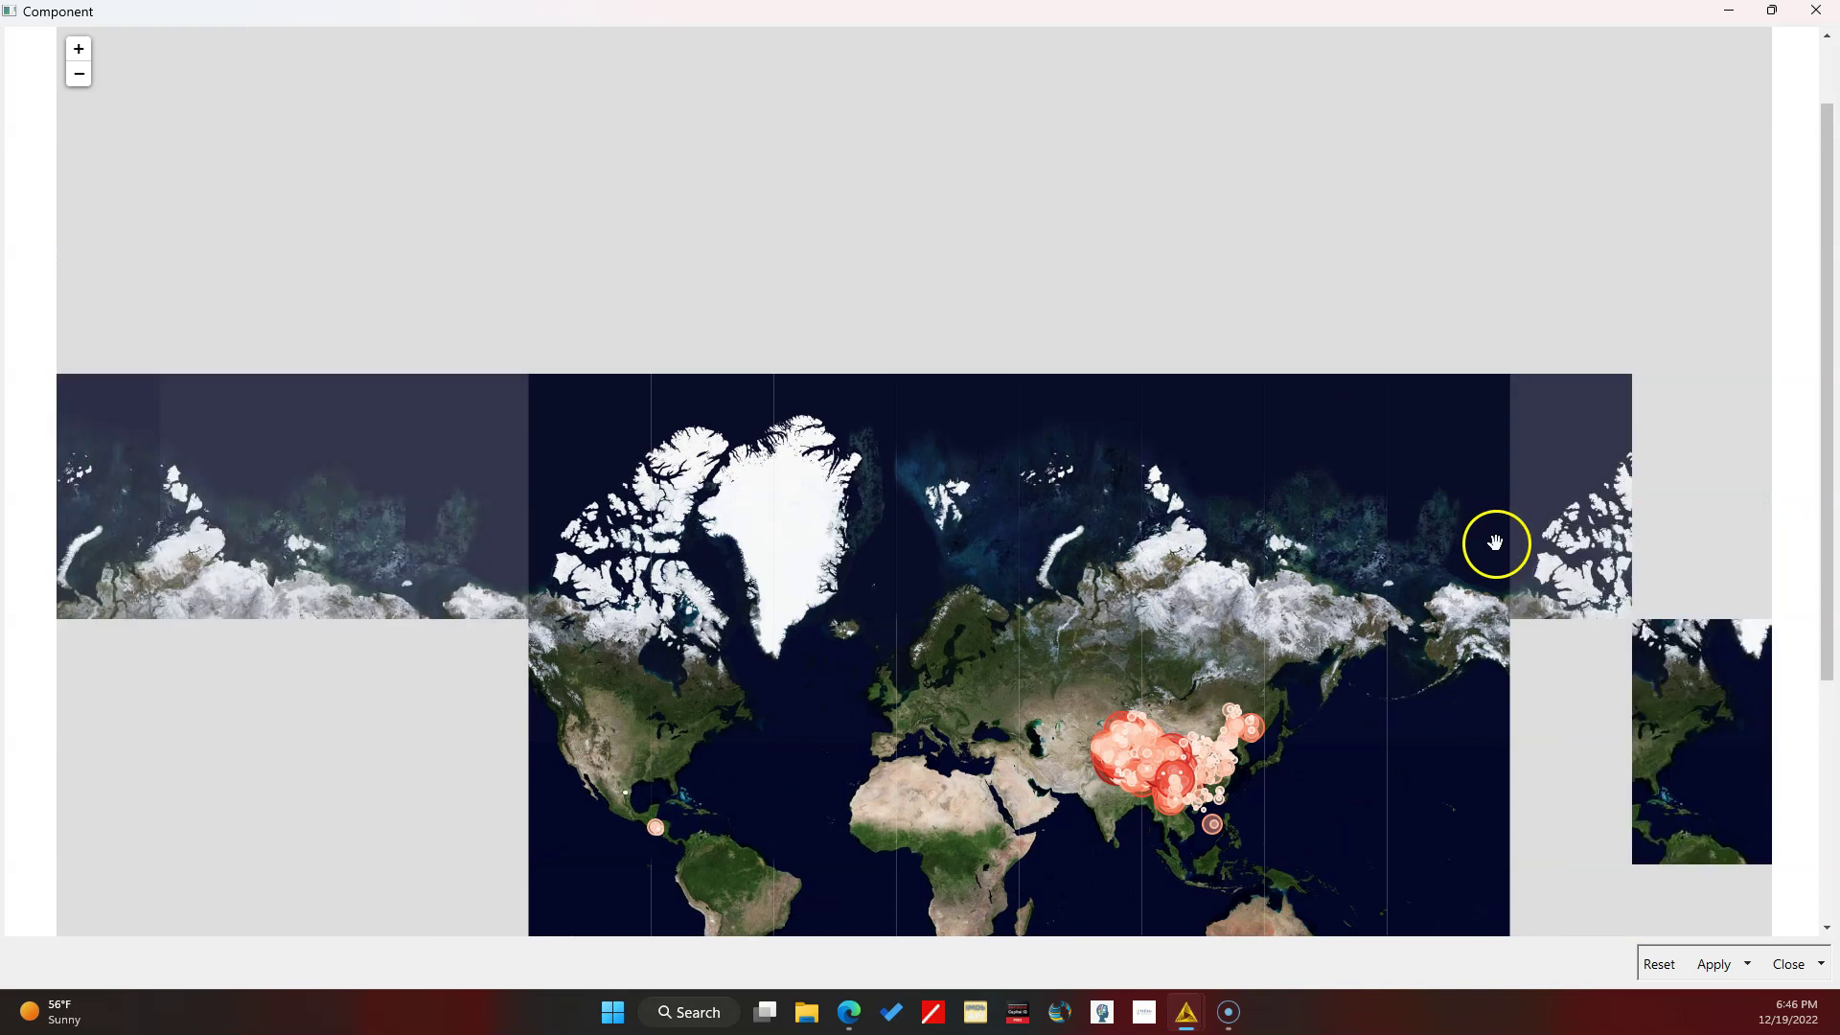
Step: Close the component view with Discard Changes, then expand Geospatial Analytics in the Node Repository
click(1815, 9)
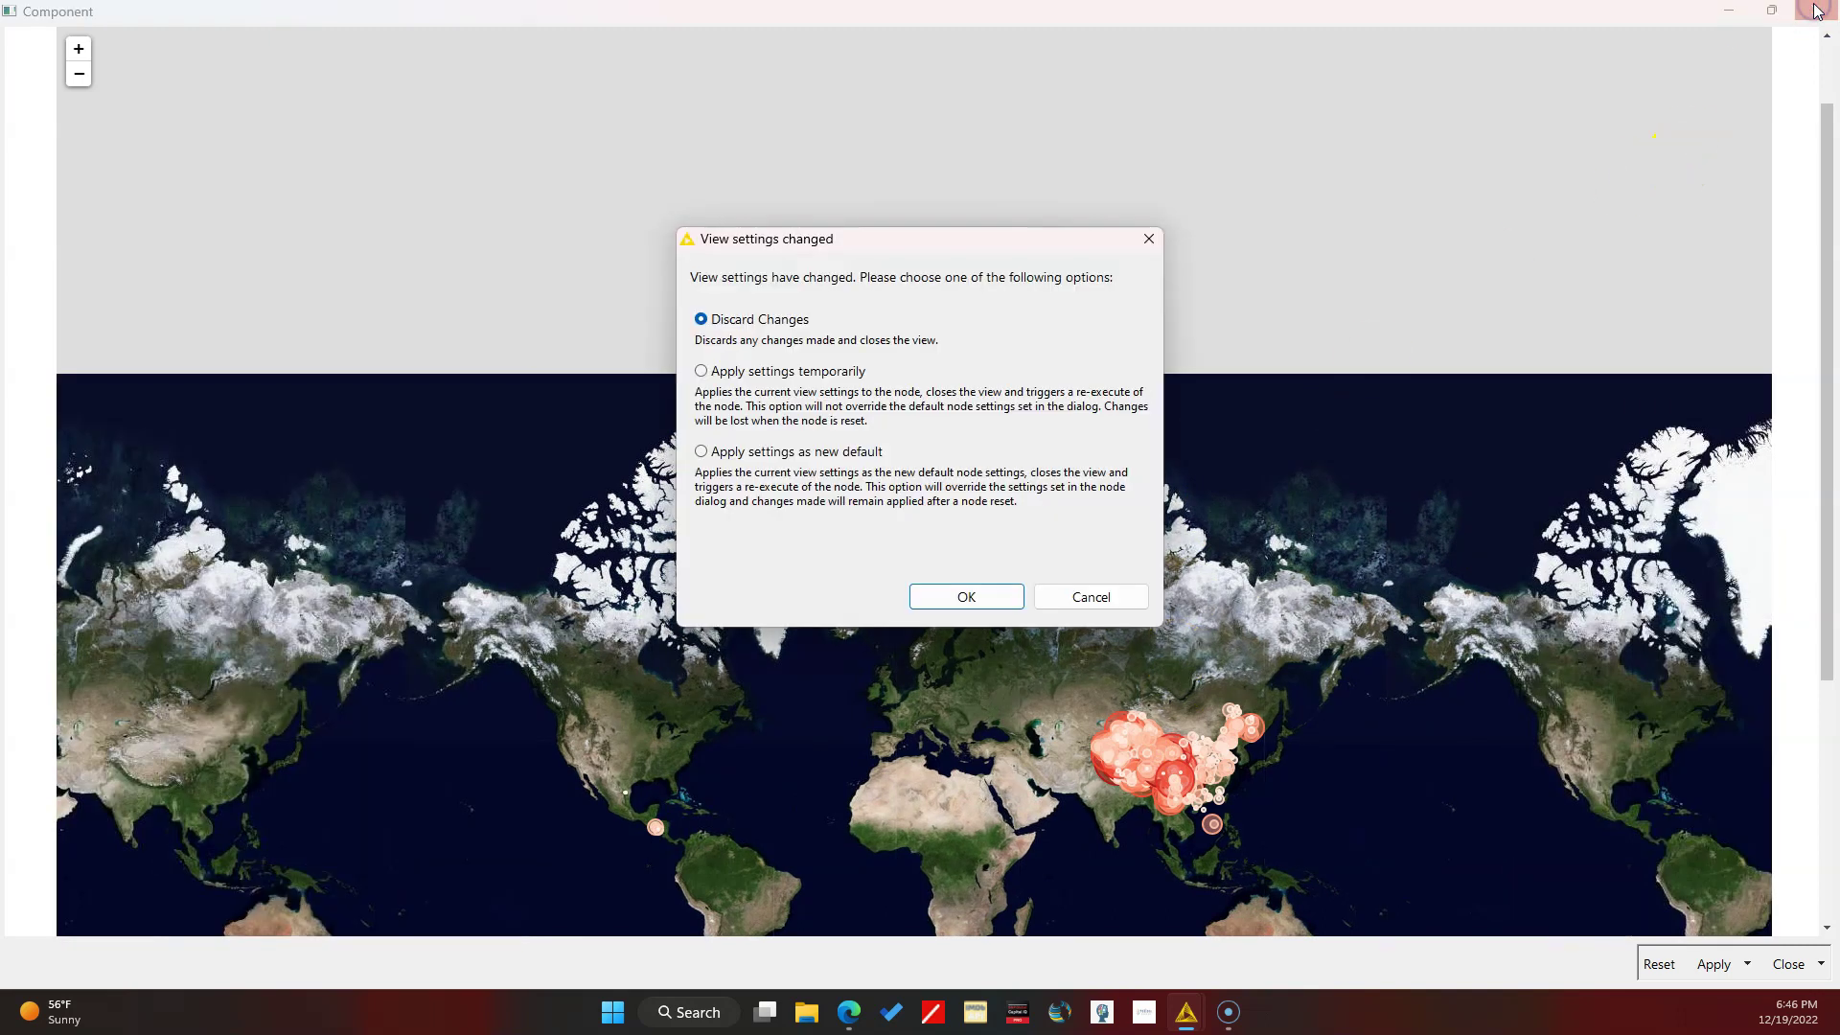
click(985, 604)
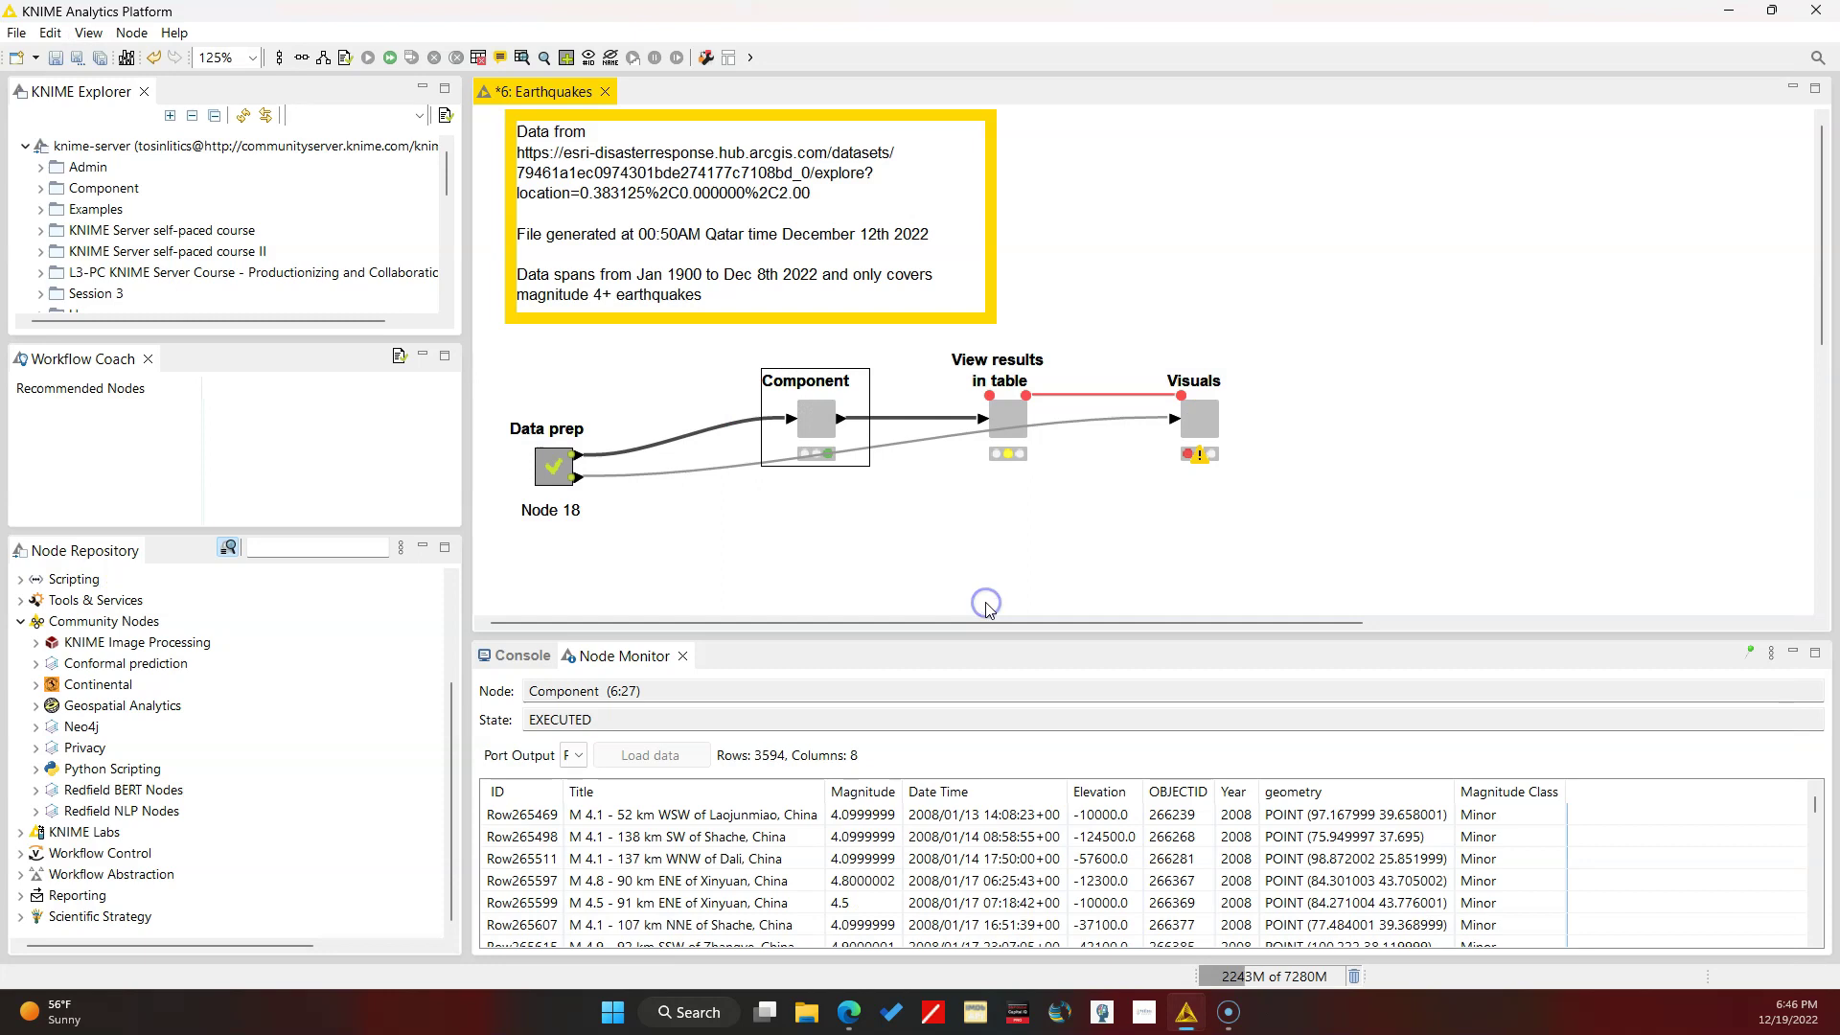
click(285, 551)
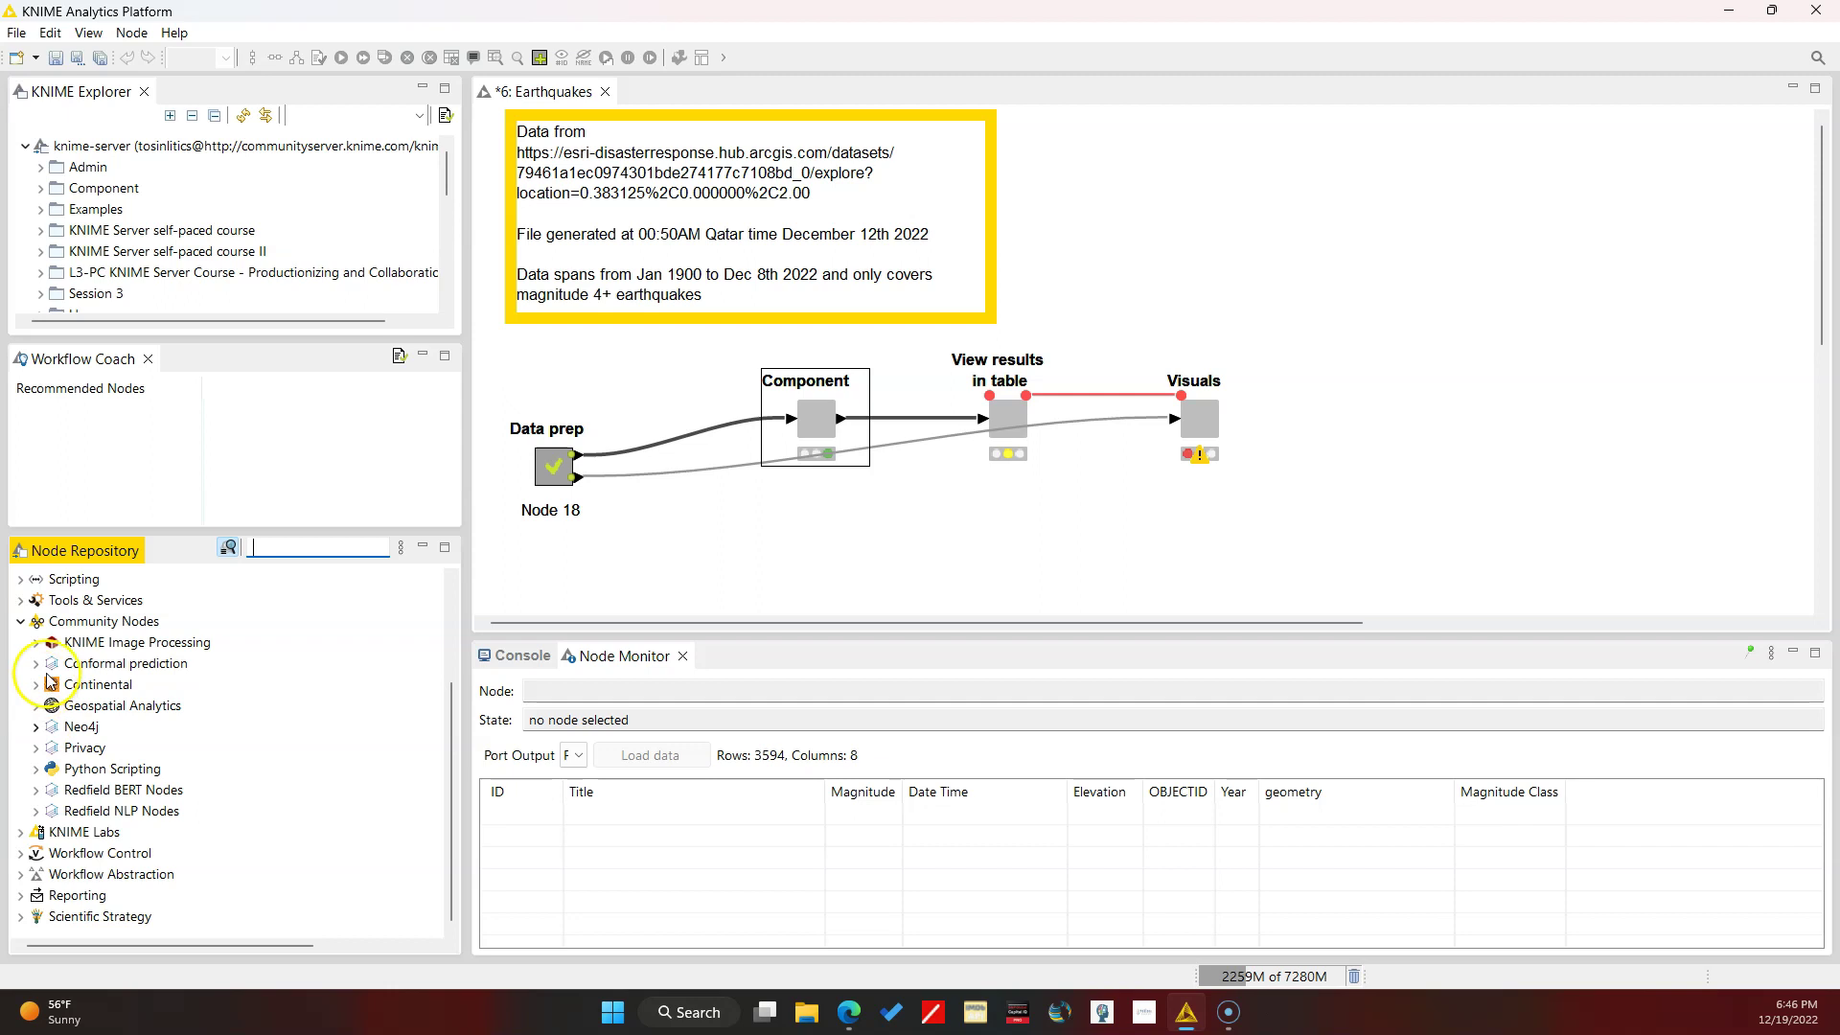
click(38, 707)
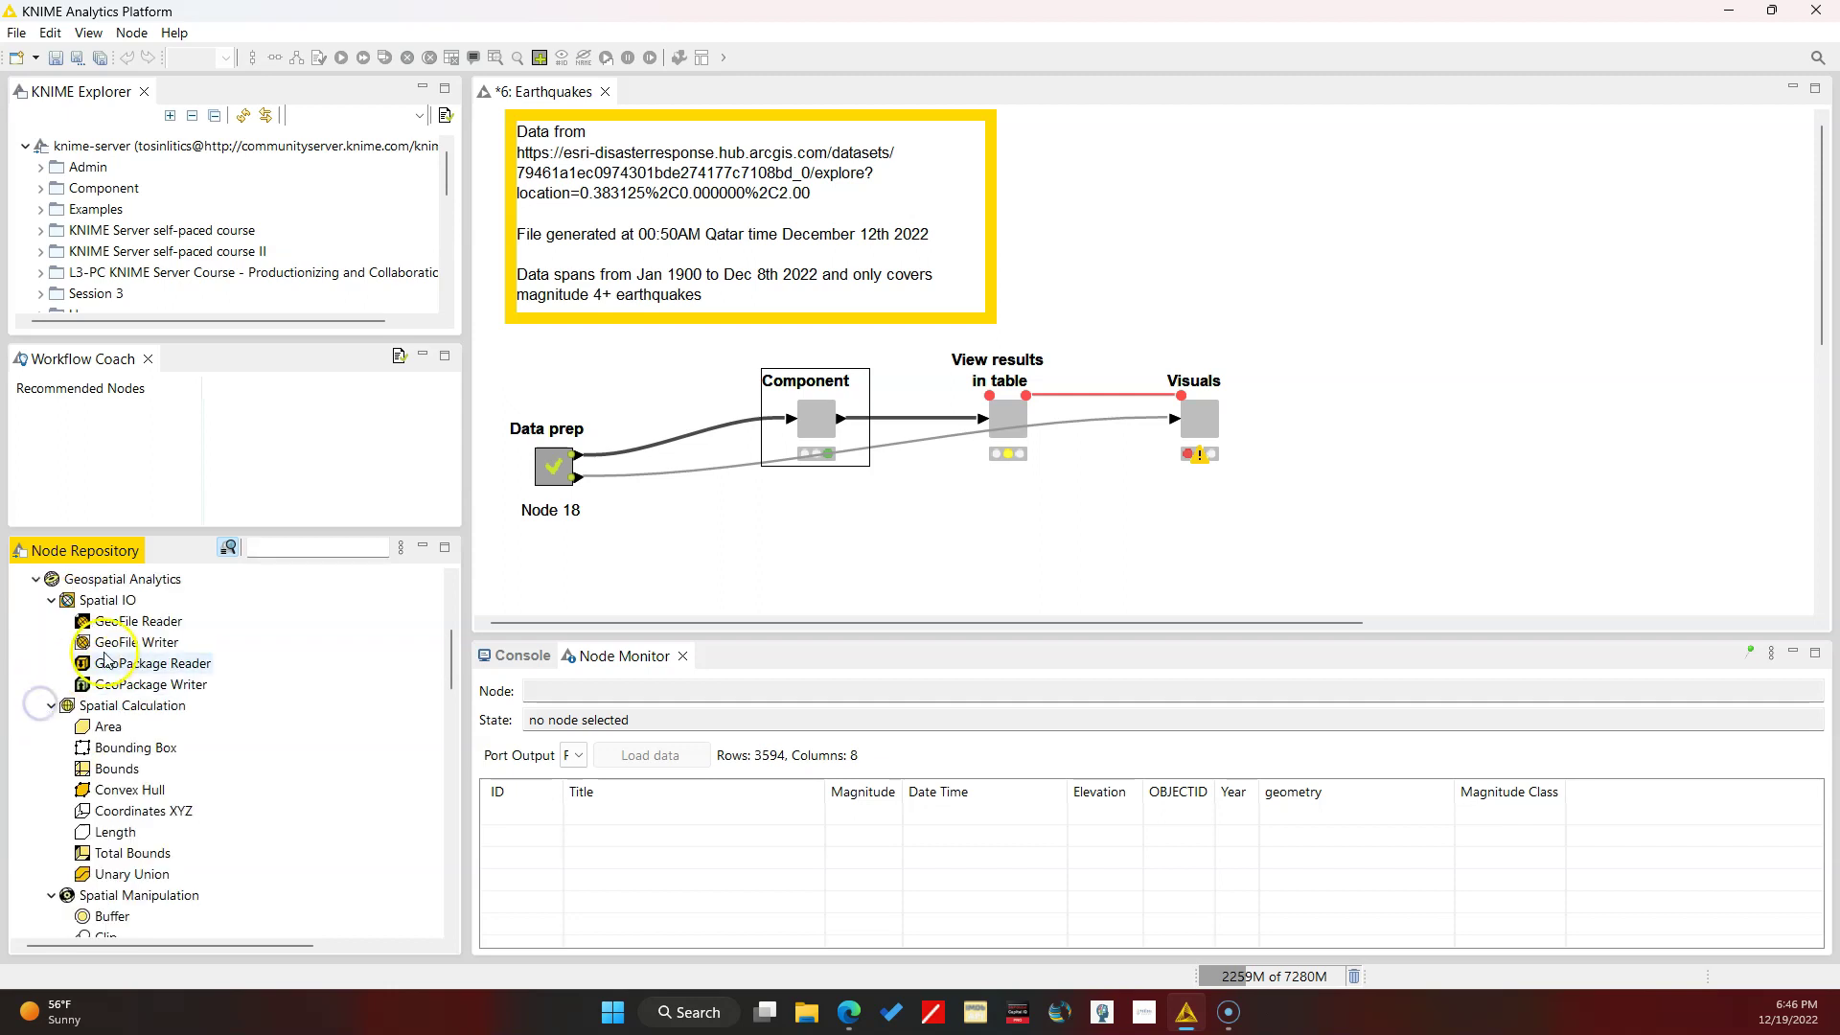
Step: Add a Kepler.gl Geoview node fed by the Component's output and execute it with views open
scroll(108, 754, down, 1)
scroll(108, 754, down, 5)
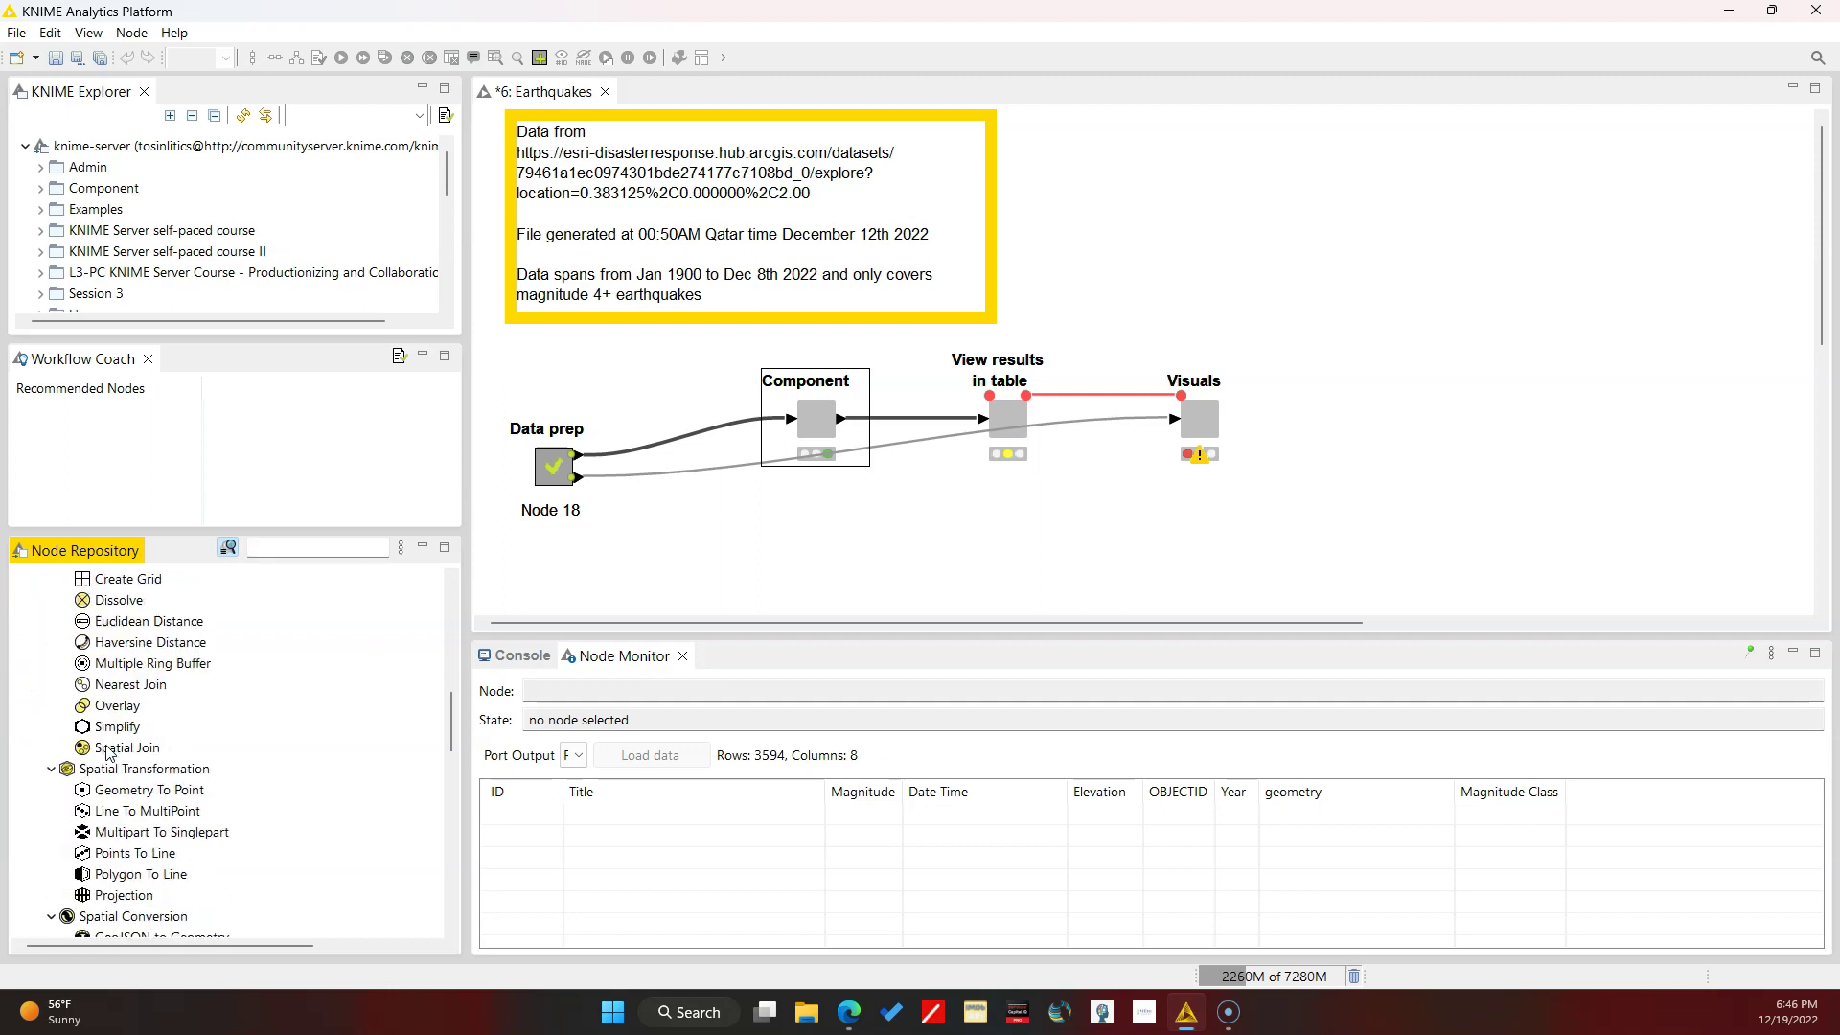
scroll(108, 754, down, 5)
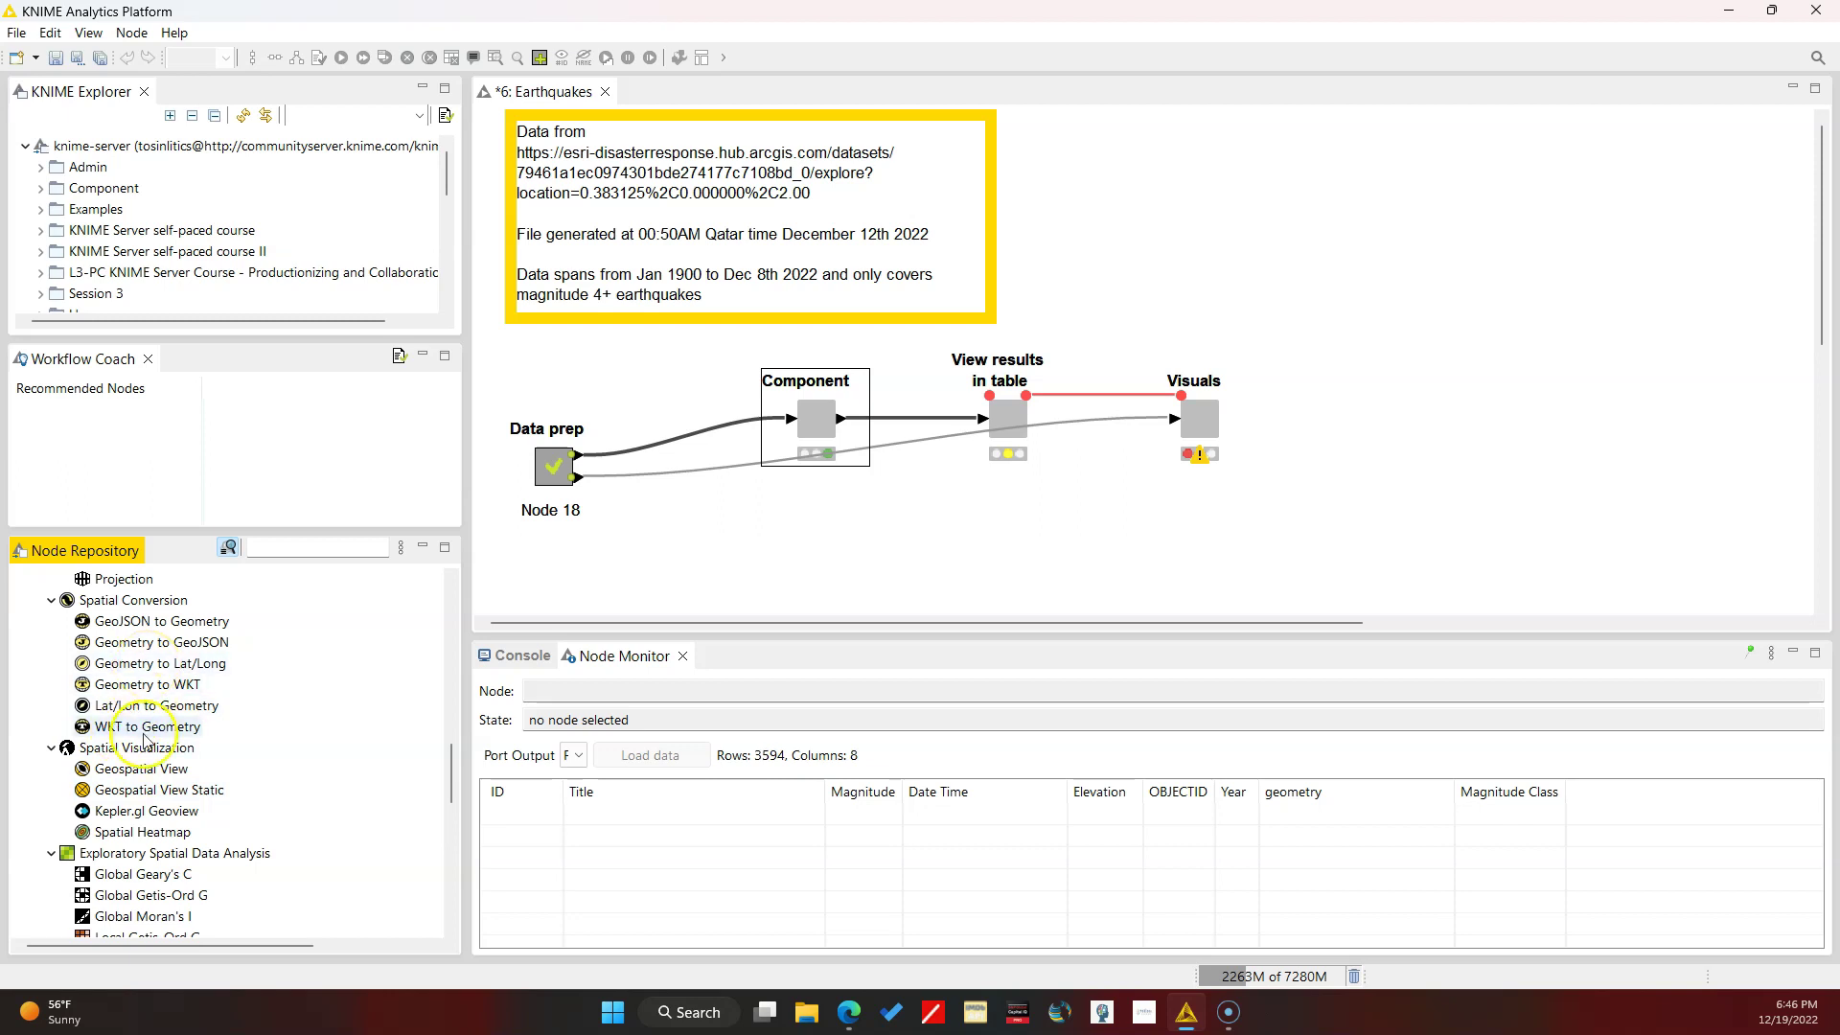
drag(156, 815, 900, 554)
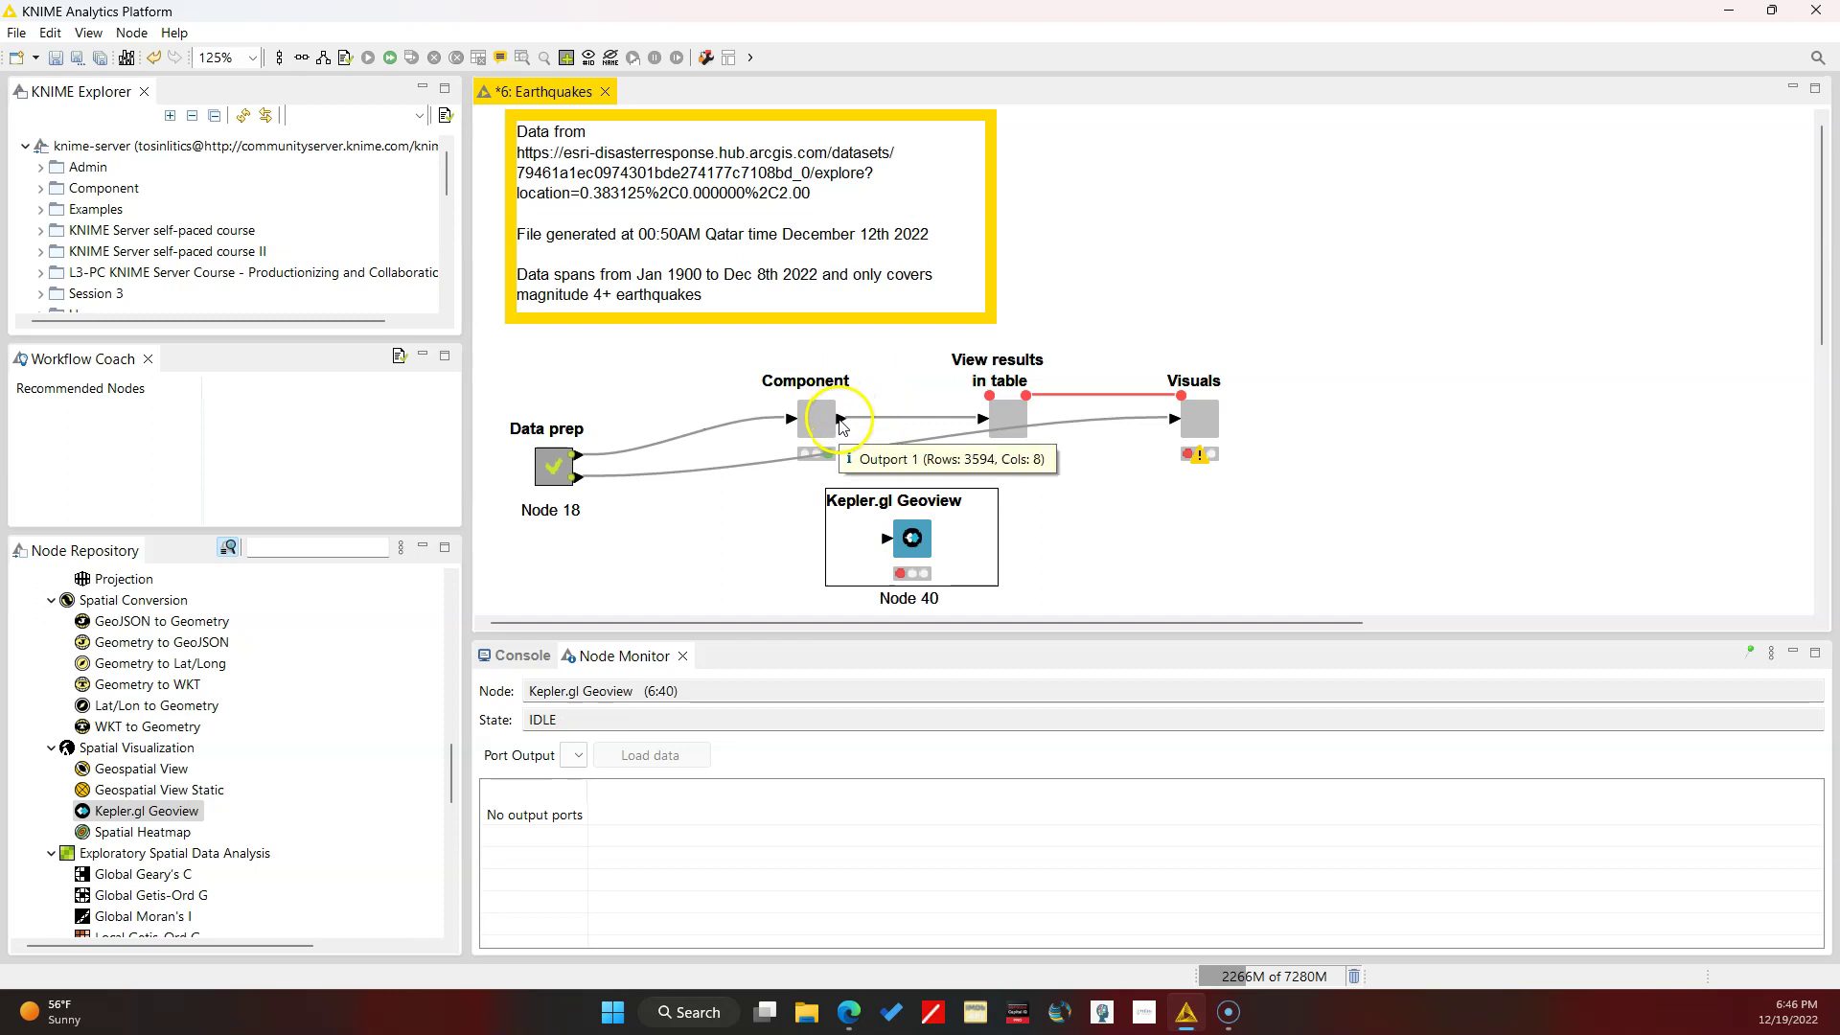
mouse_move(841, 419)
mouse_down()
mouse_move(867, 508)
mouse_move(910, 541)
mouse_up()
click(910, 542)
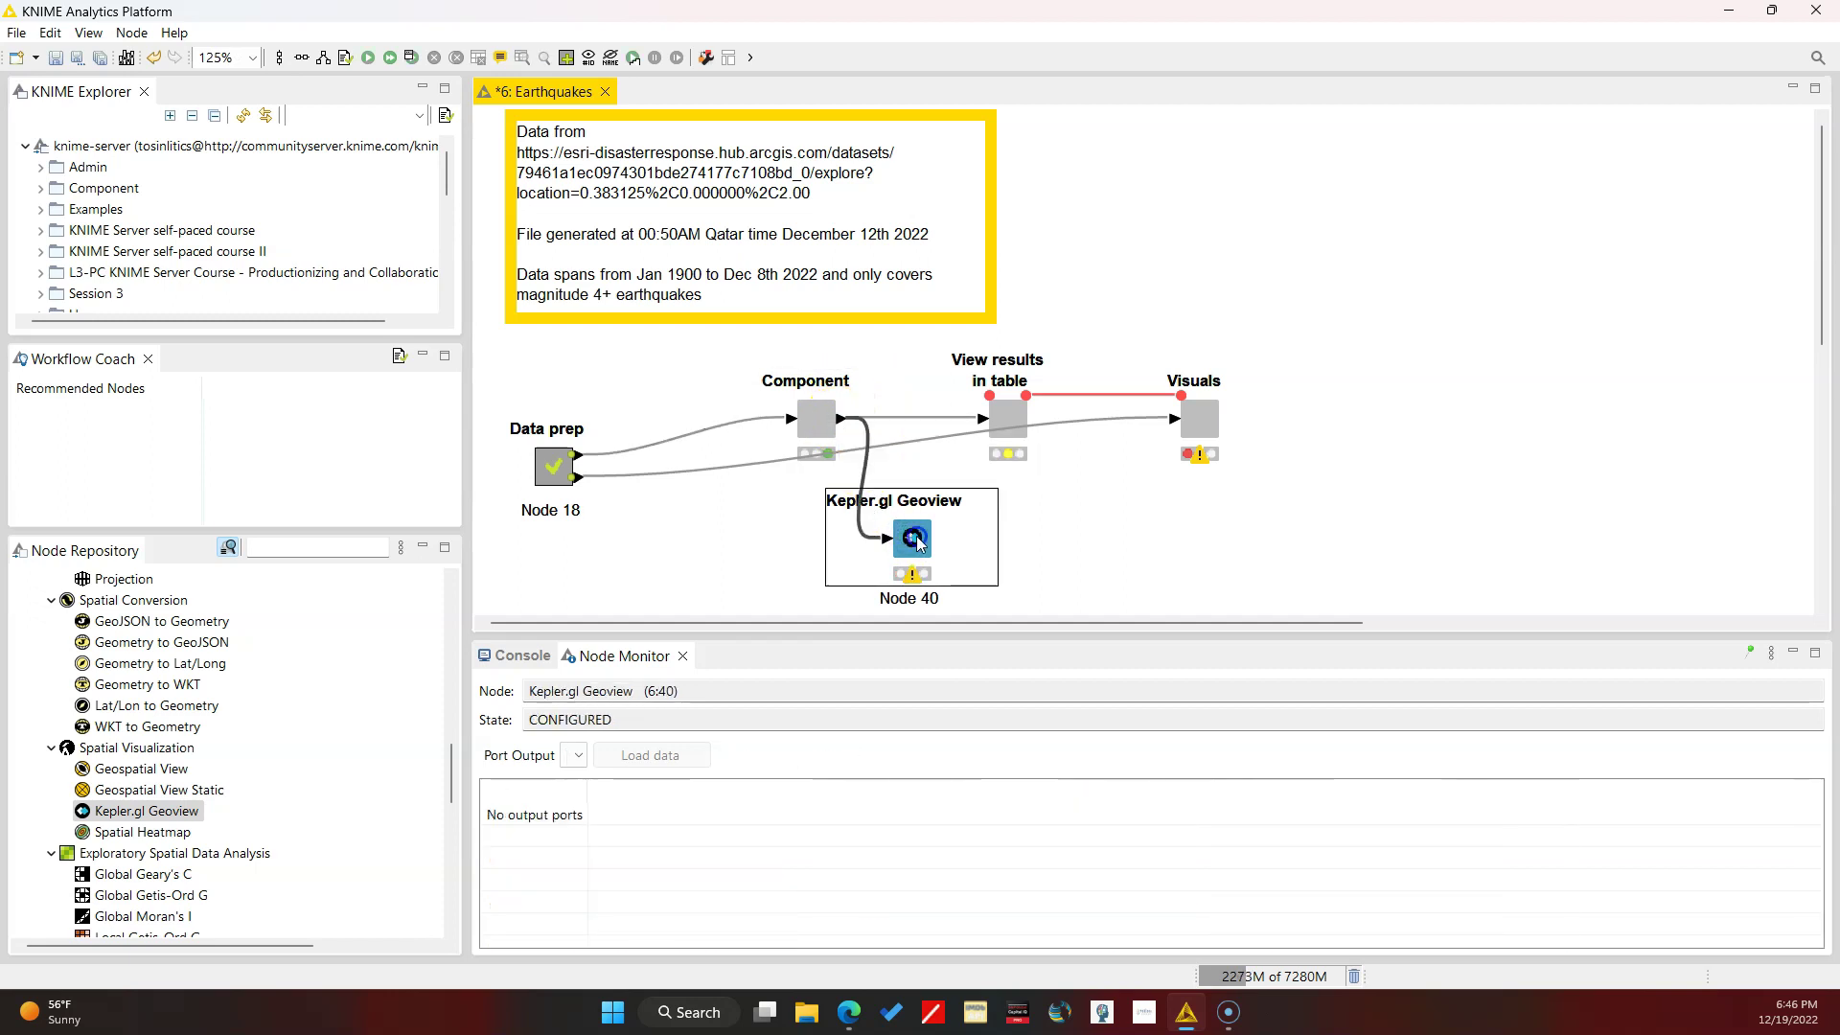
click(411, 56)
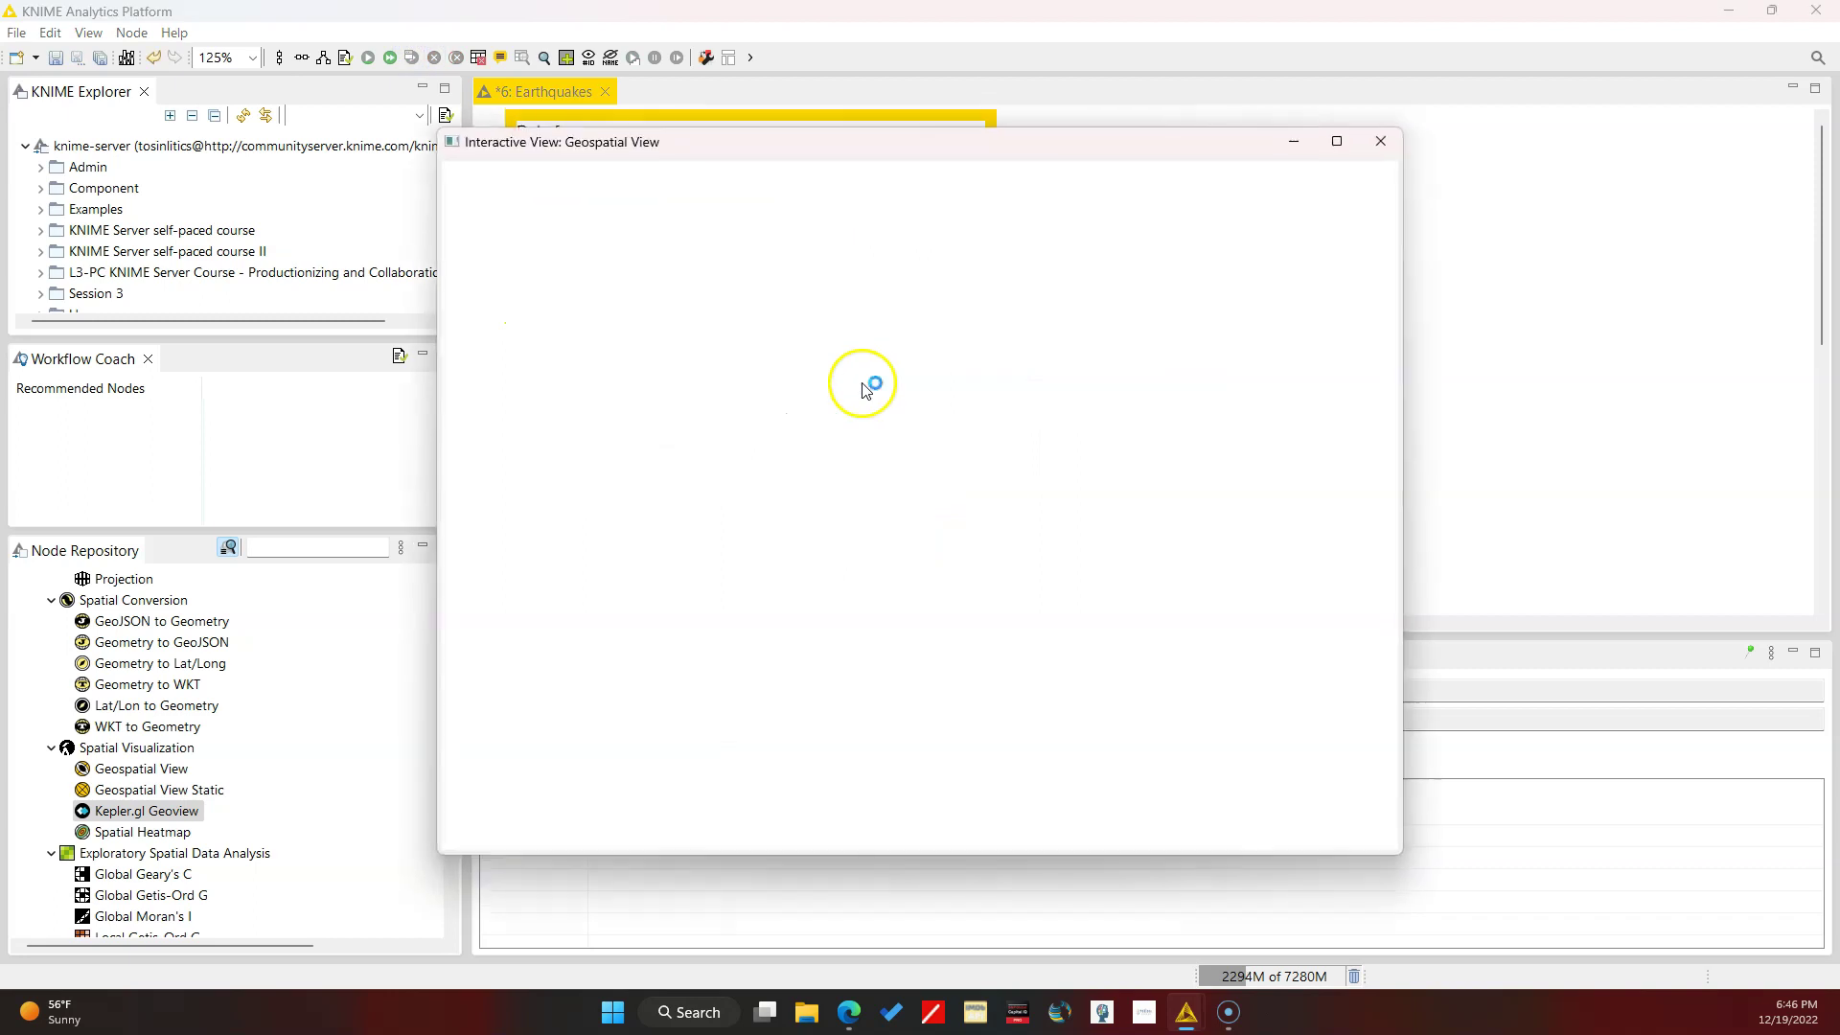
Step: Maximize the Kepler.gl view and navigate the map across the US to the North Atlantic
click(1336, 143)
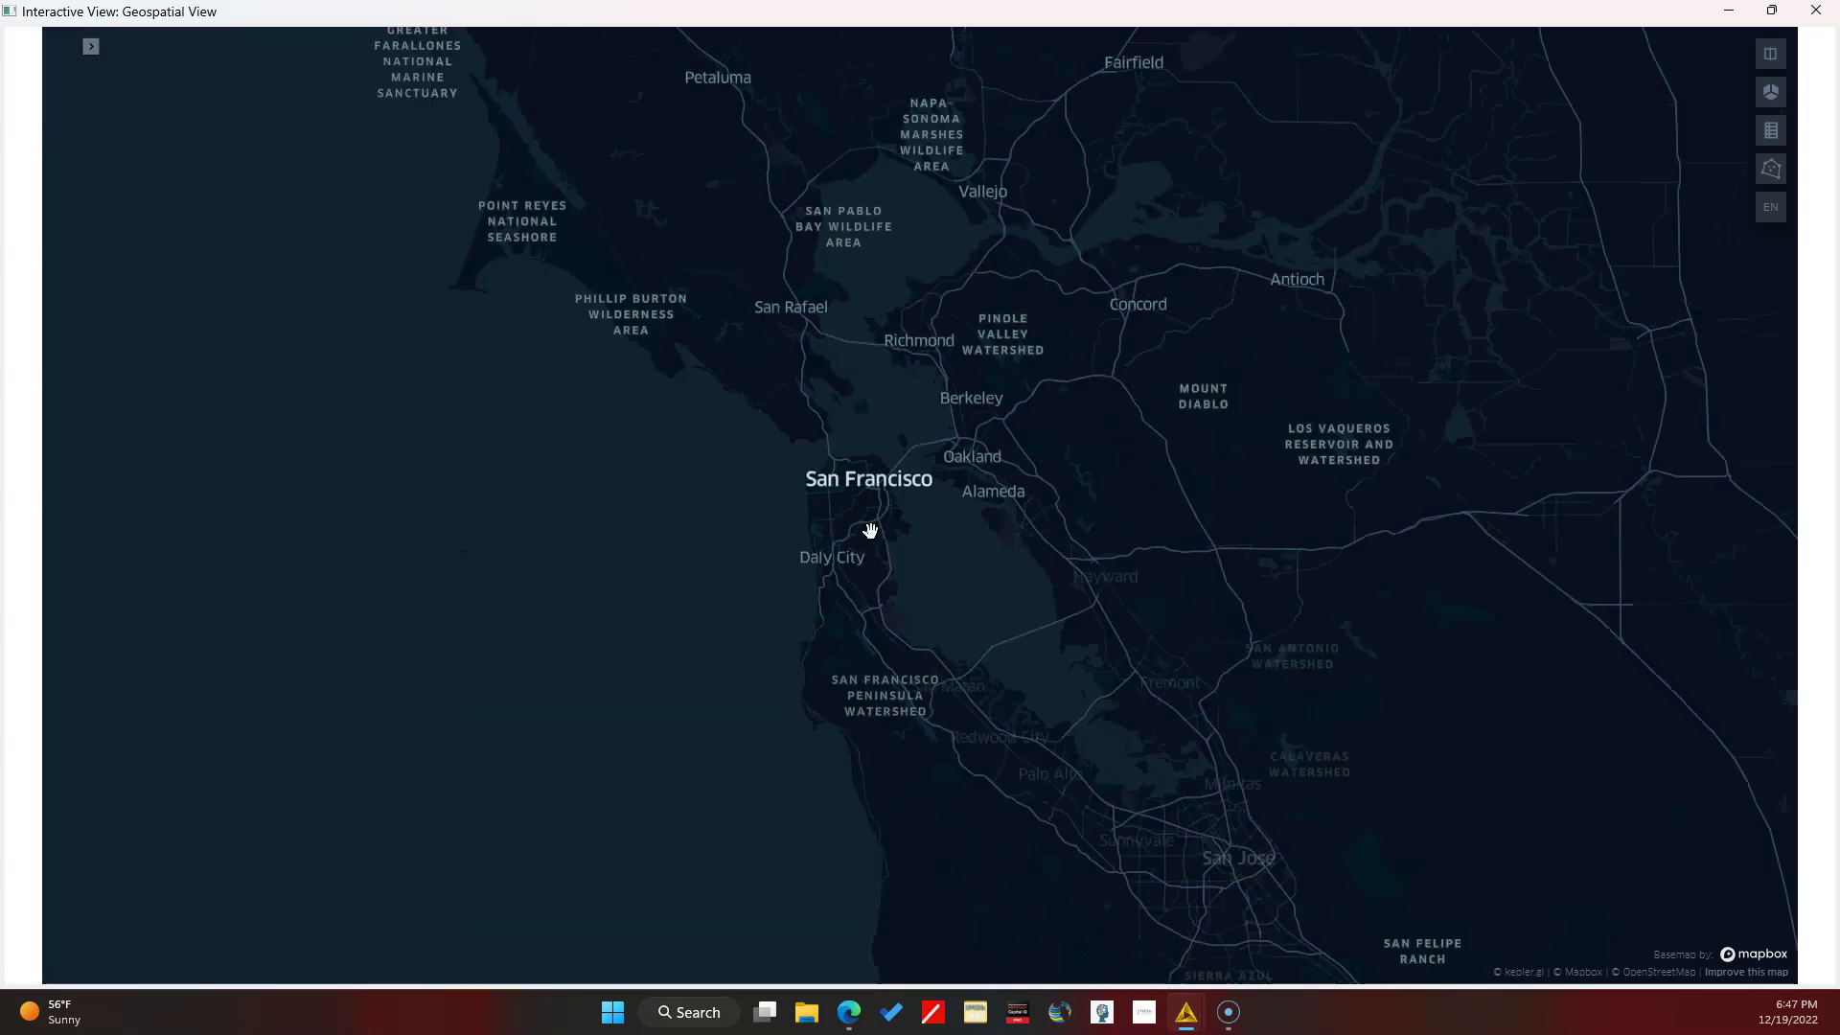
click(951, 265)
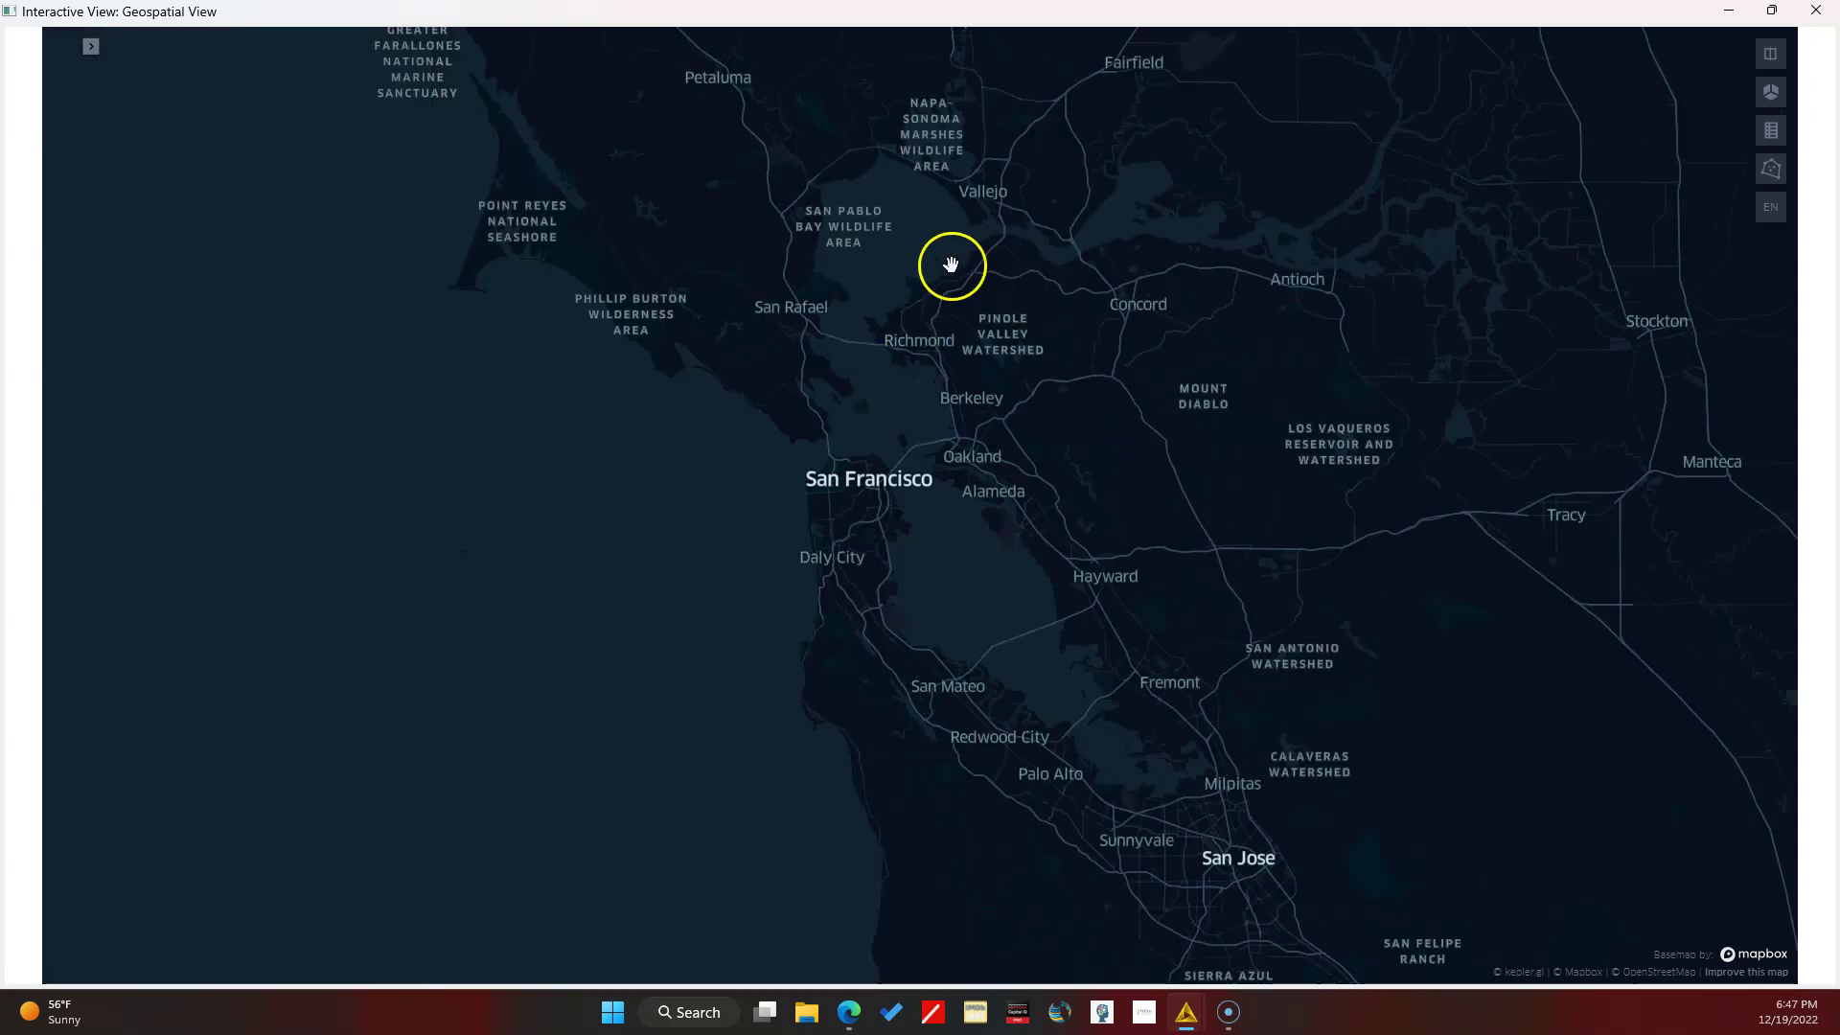
scroll(997, 464, down, 5)
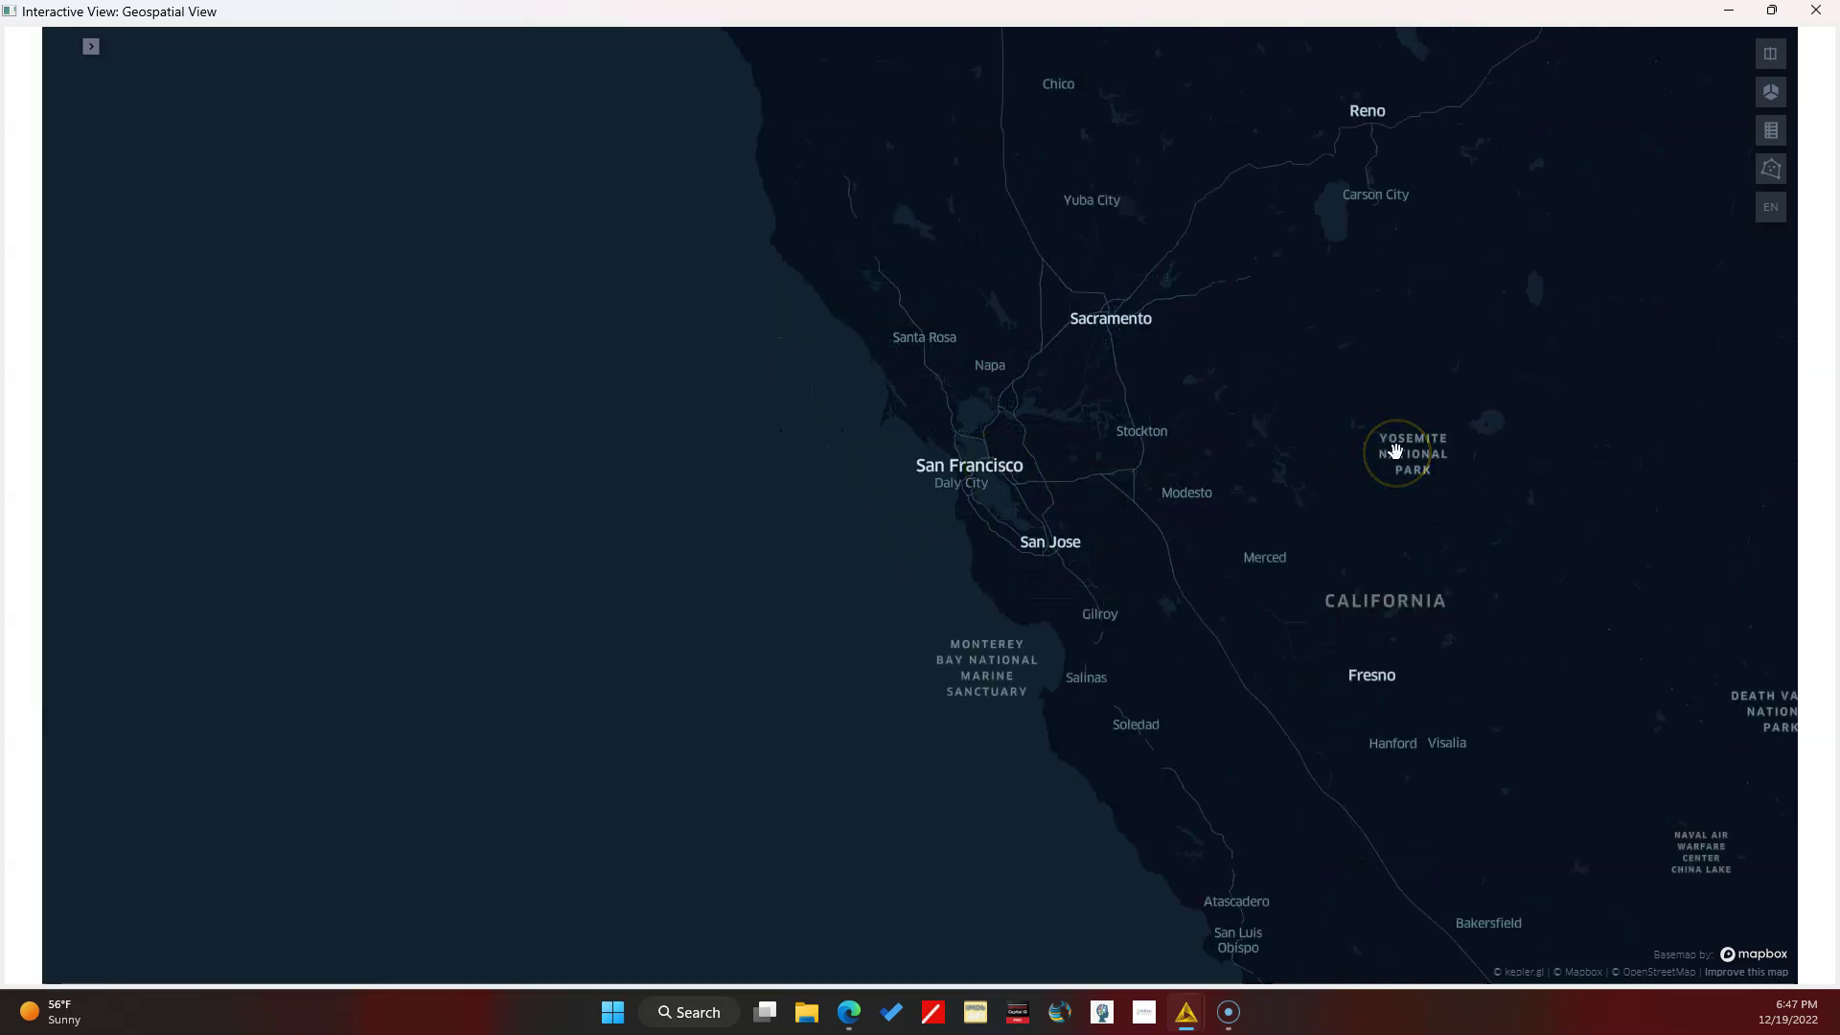
scroll(1397, 452, down, 2)
scroll(1395, 450, up, 3)
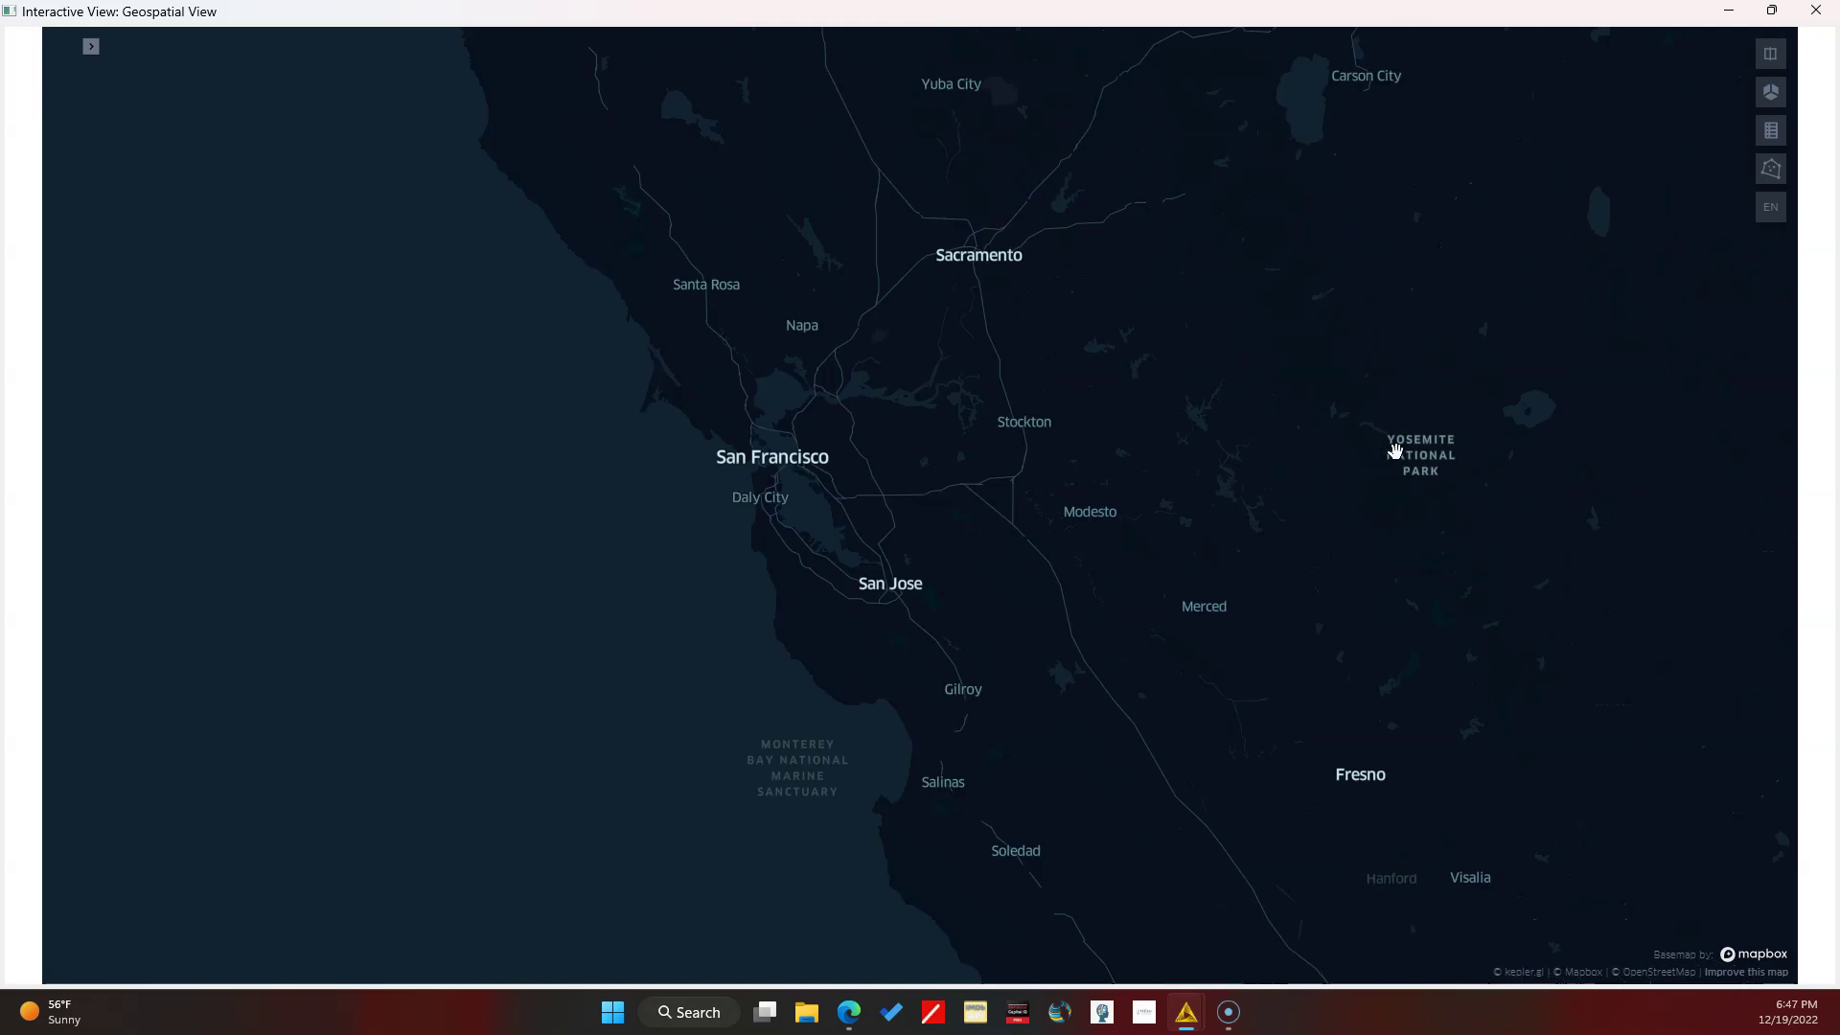
scroll(1395, 450, down, 5)
drag(1604, 410, 1102, 542)
drag(1405, 452, 747, 546)
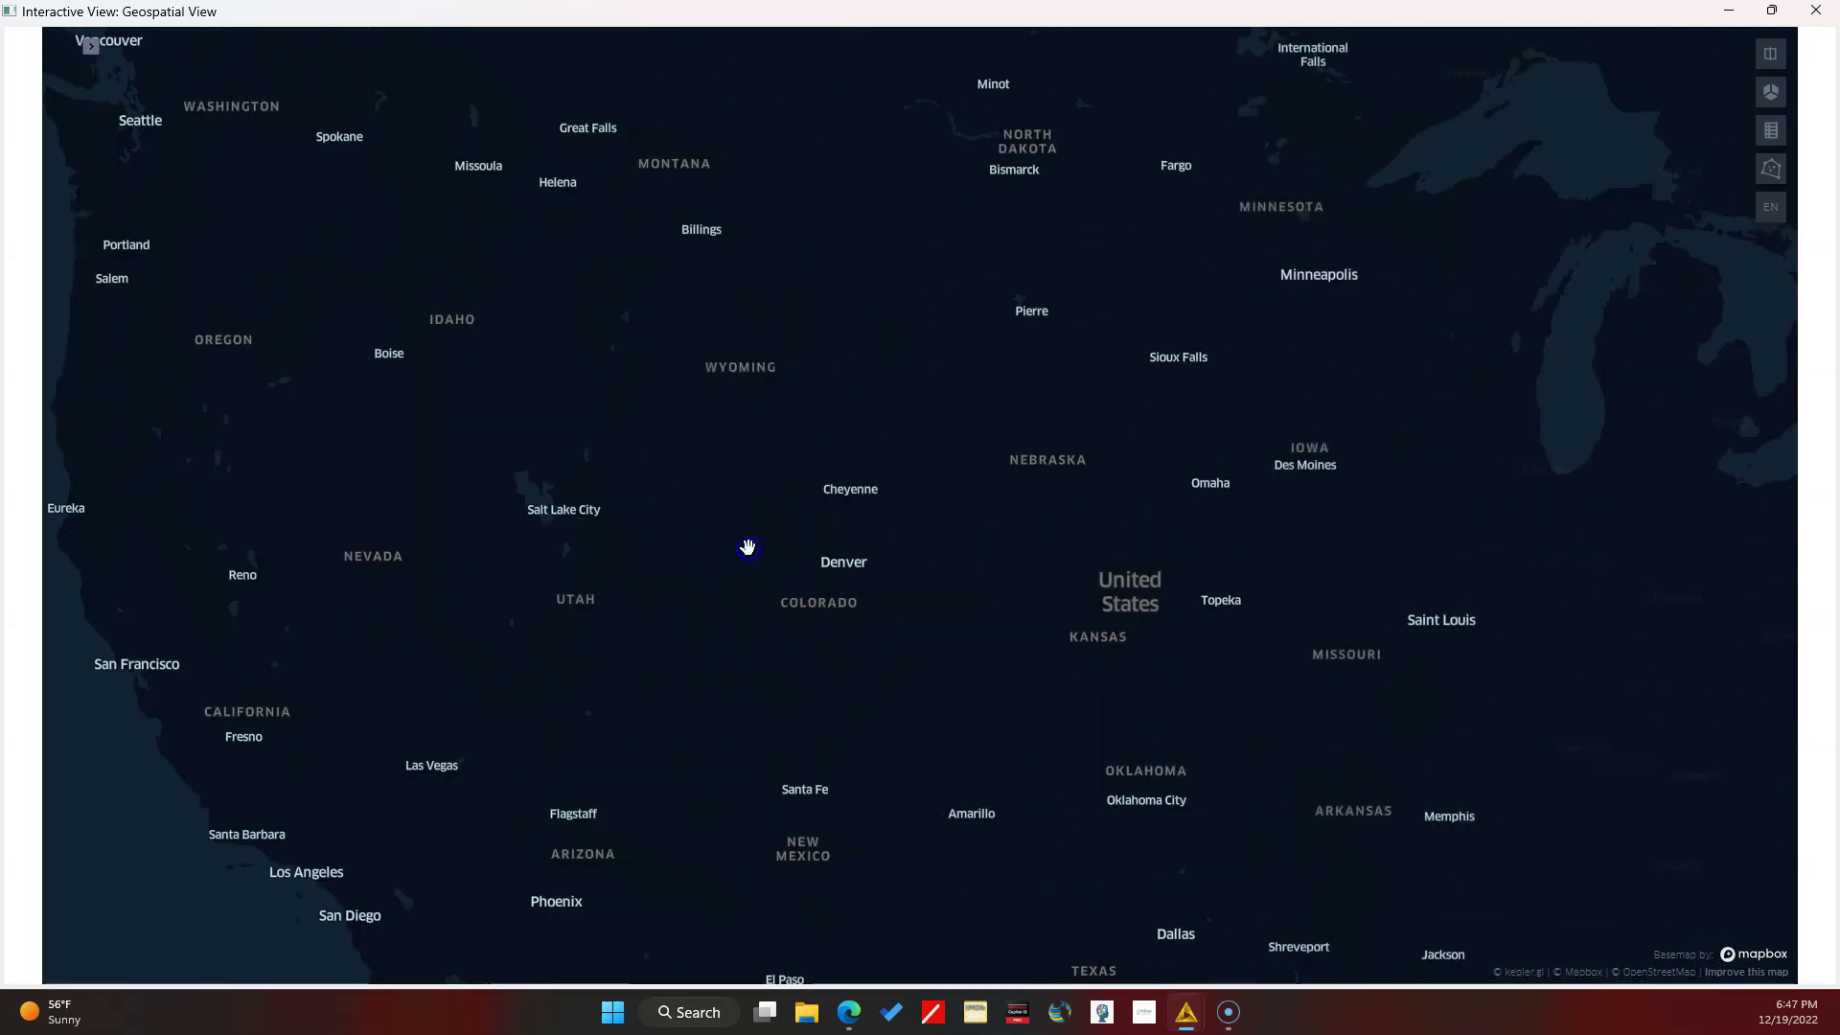
scroll(748, 546, down, 5)
scroll(747, 543, up, 4)
scroll(901, 486, down, 1)
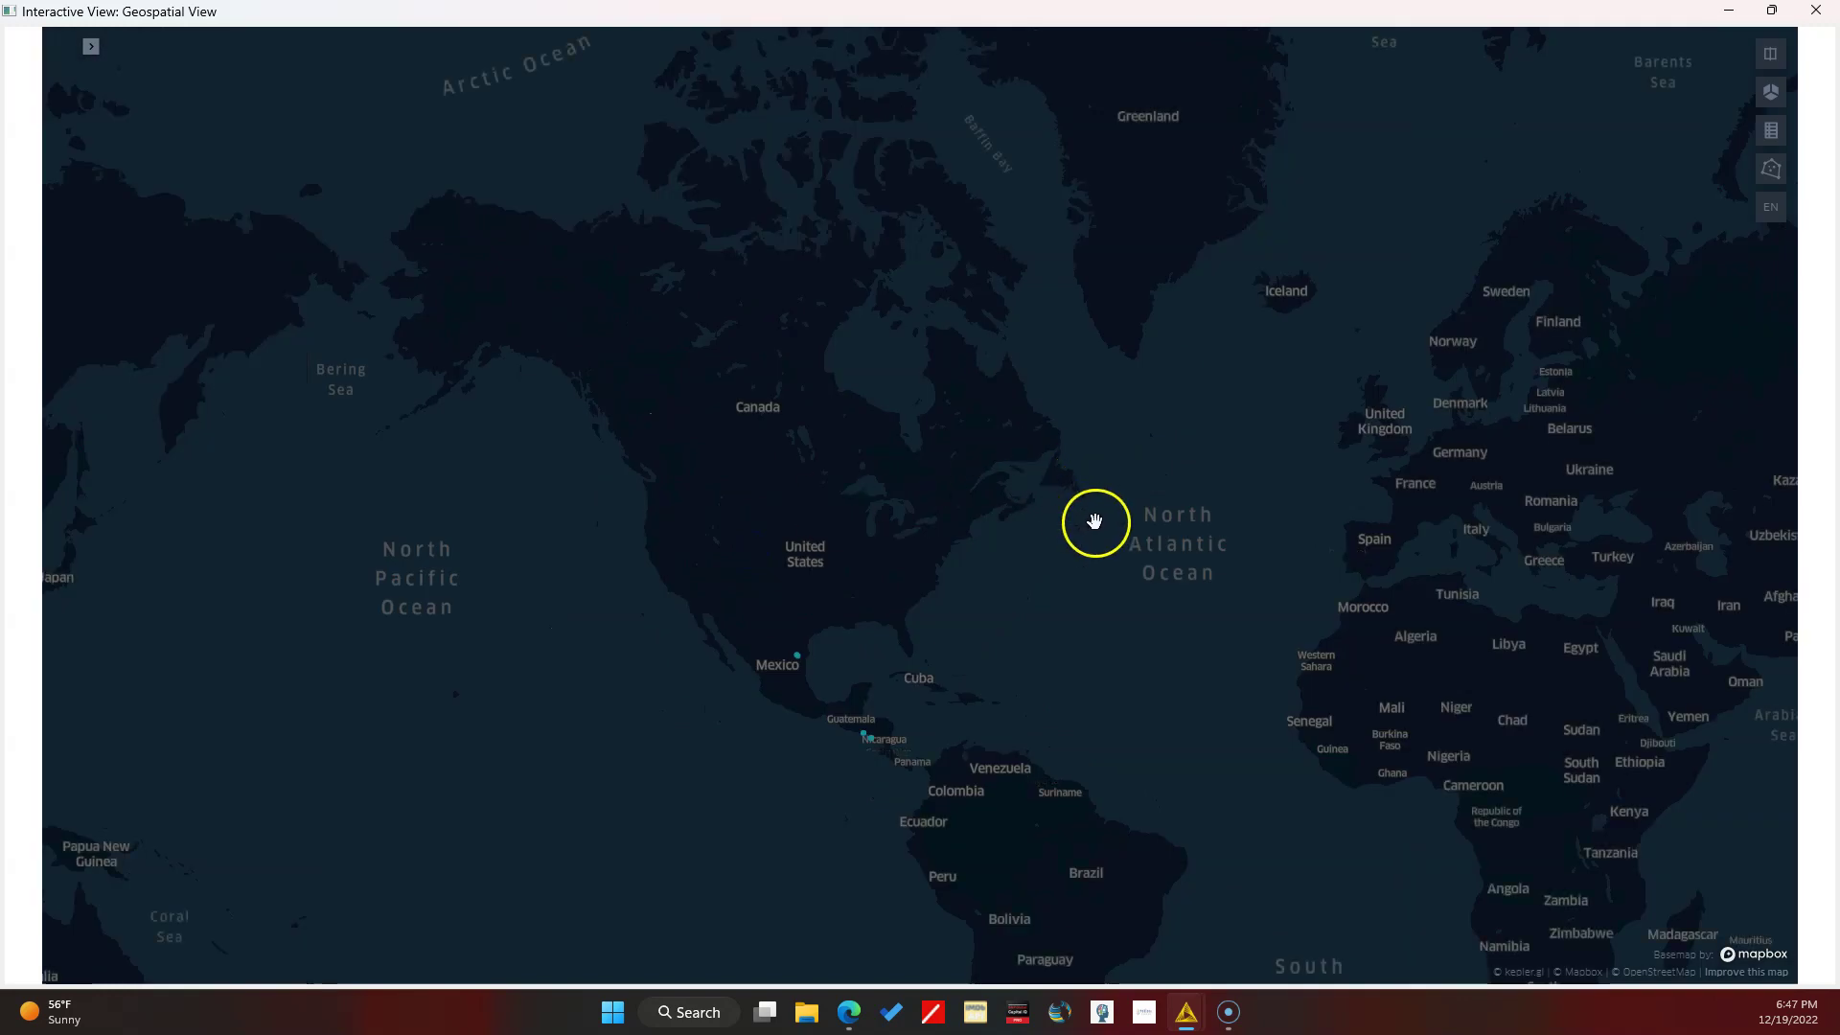
drag(1137, 501, 821, 468)
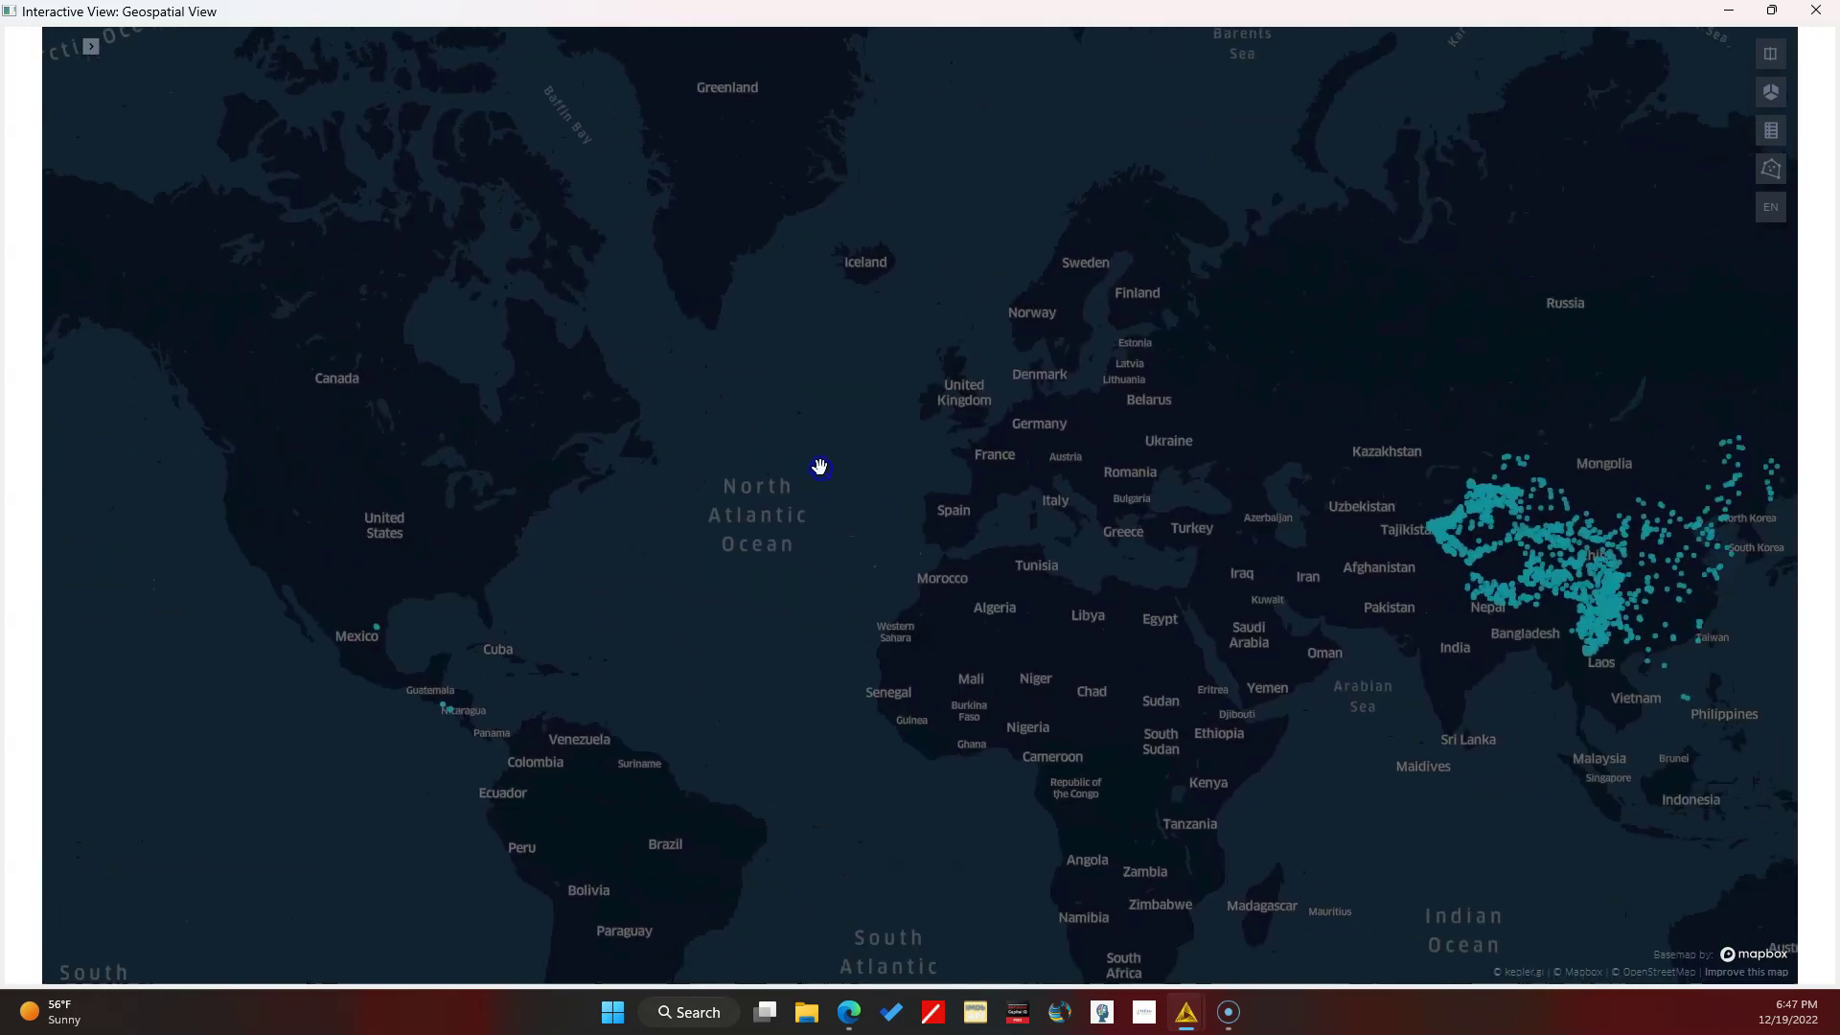
Step: Centre the map on Eurasia so the earthquake points over China are visible
click(422, 700)
click(371, 635)
click(375, 635)
click(627, 685)
click(388, 644)
click(985, 573)
click(1425, 417)
drag(1466, 427, 947, 428)
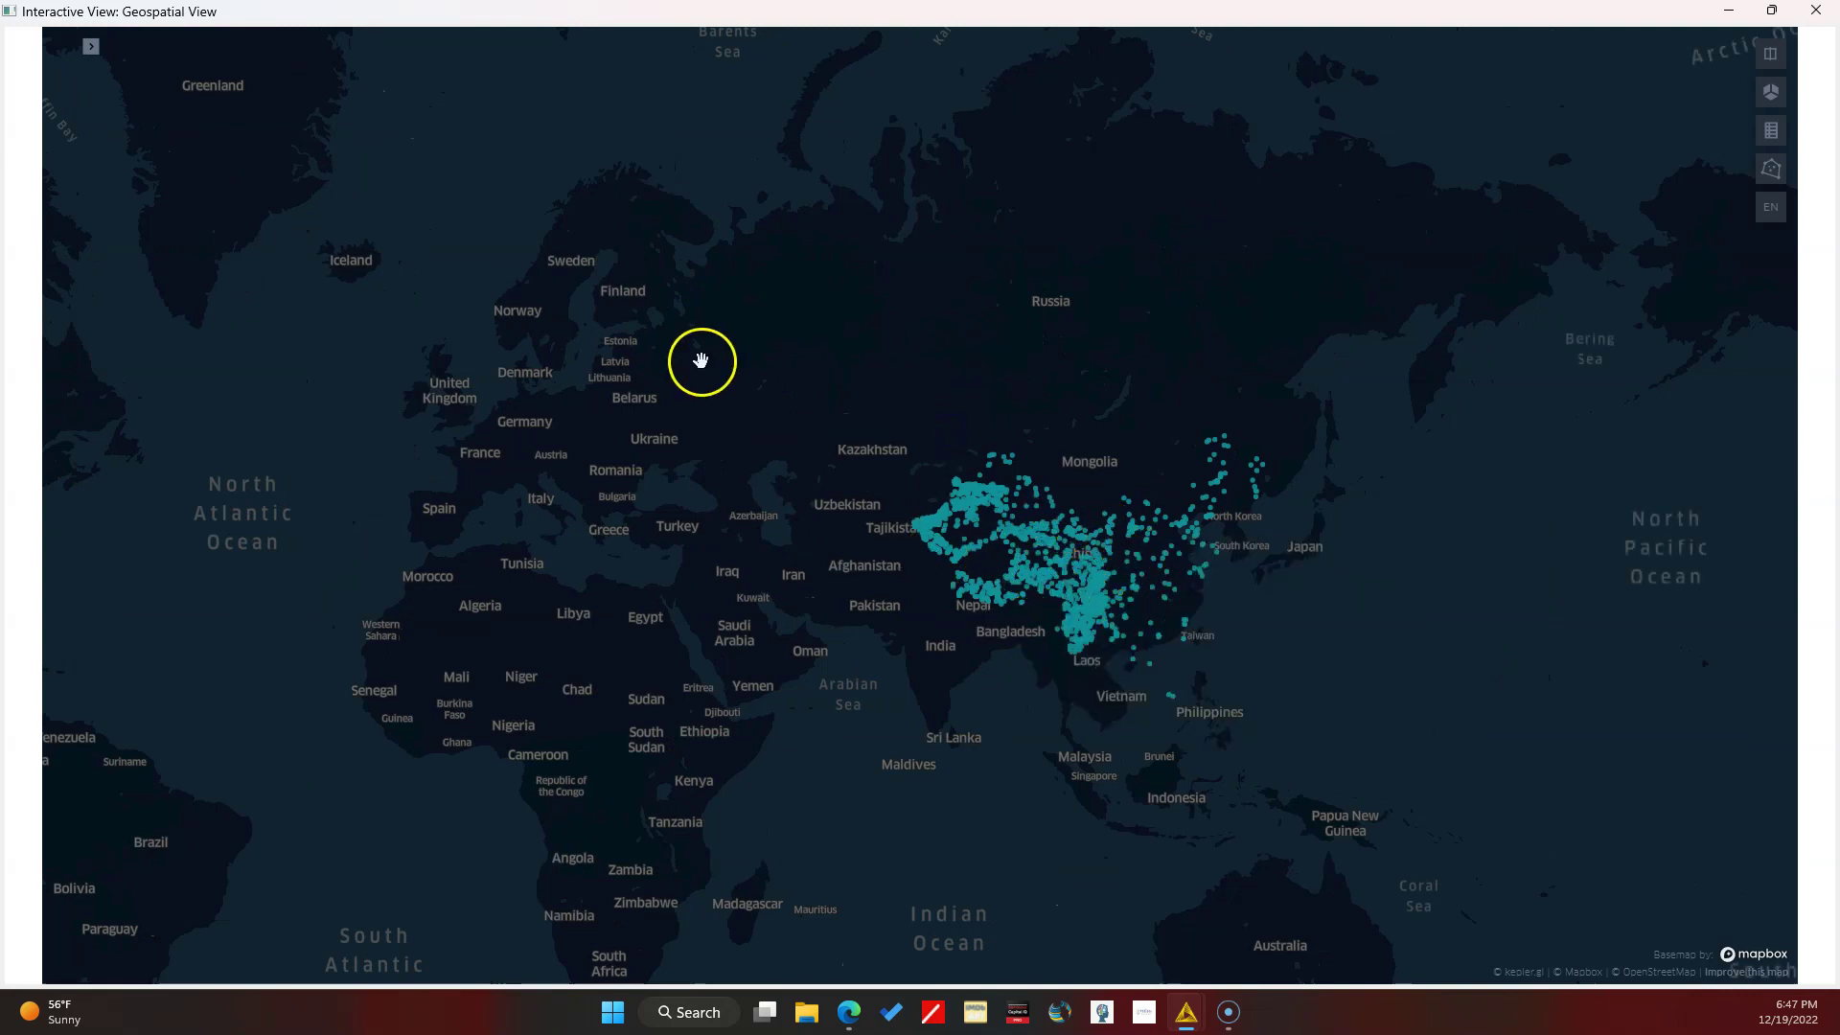
click(88, 50)
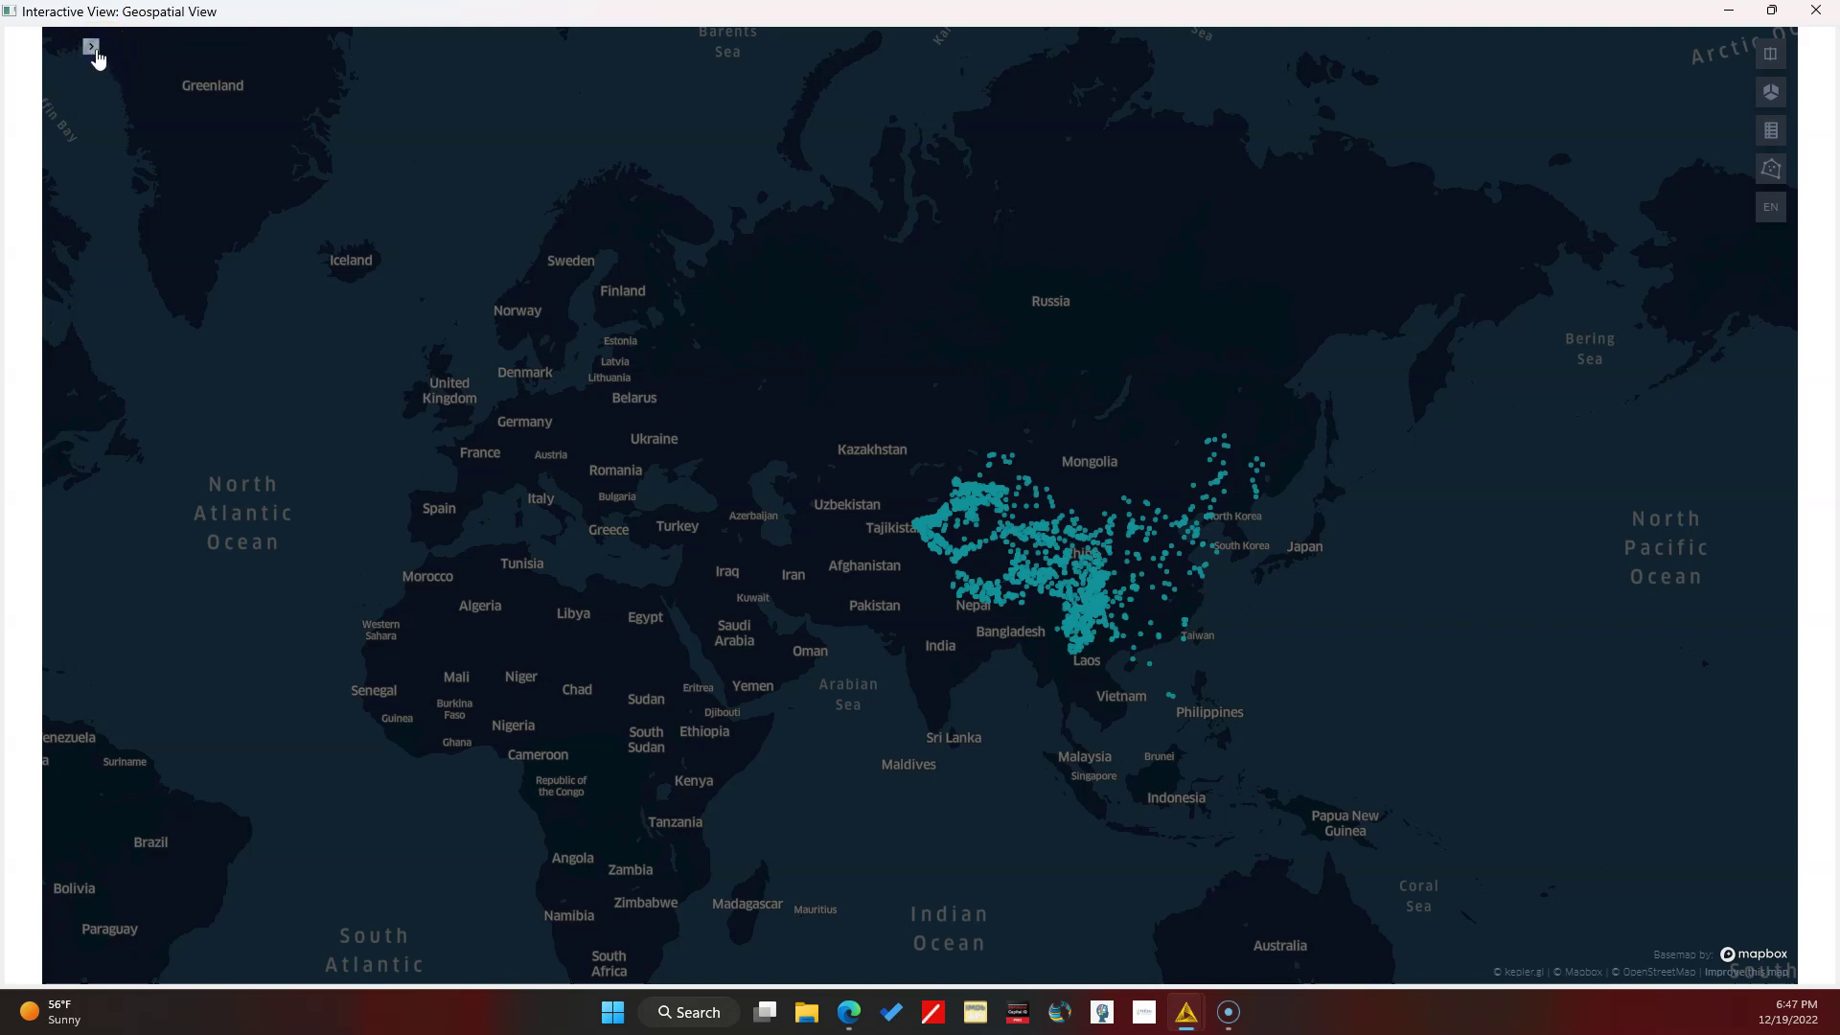
Step: Browse the Kepler.gl Filters and Interactions tabs, ending on Layers with the 'state' GeoJSON layer
click(106, 240)
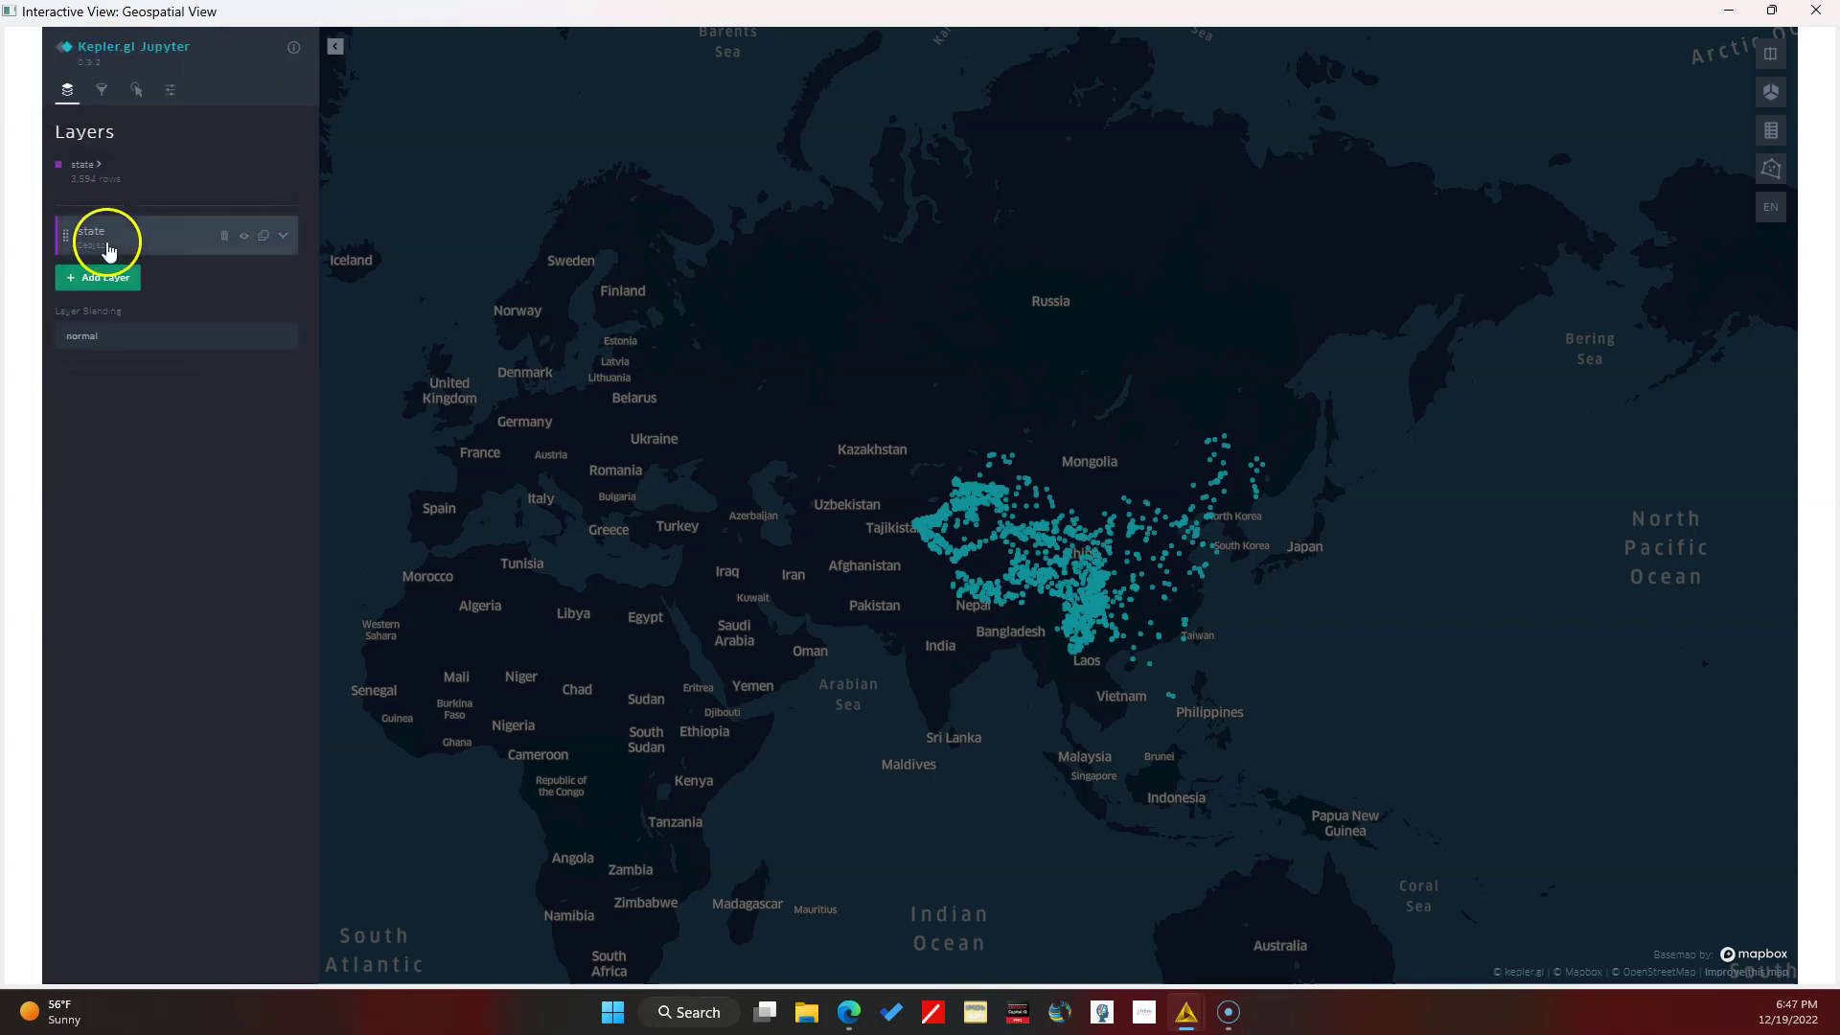
click(101, 89)
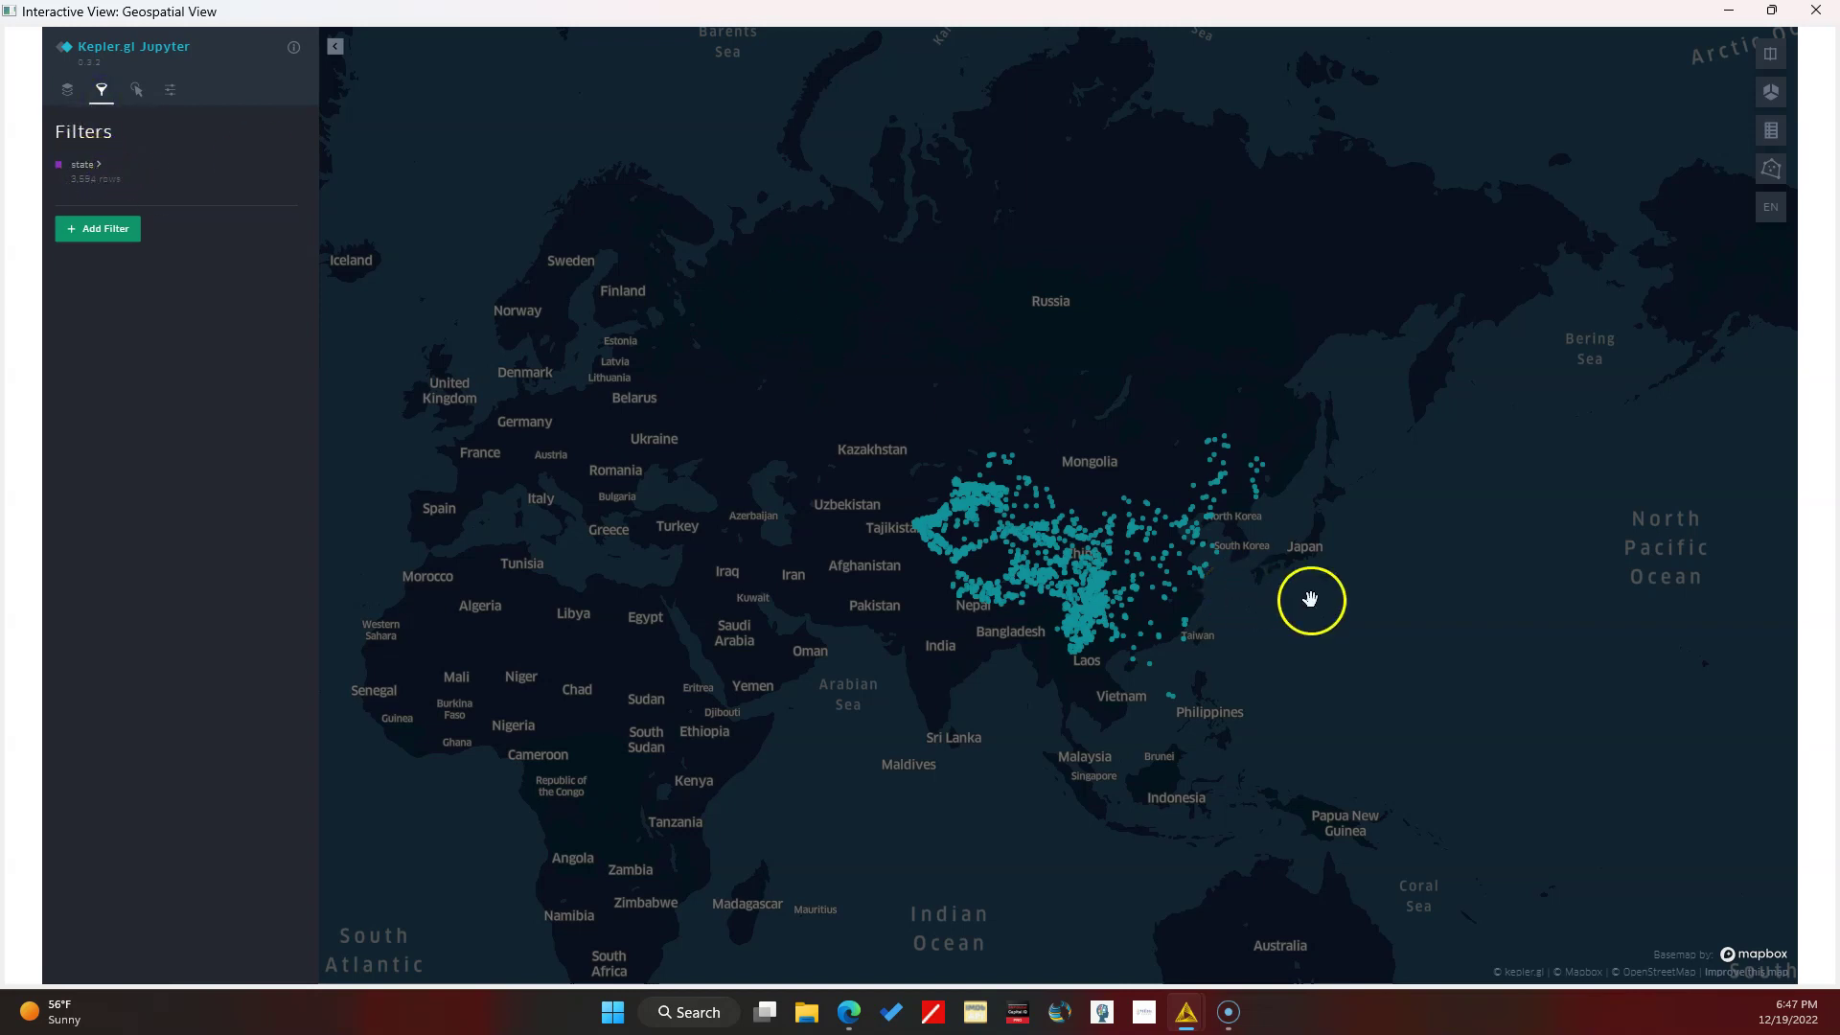
mouse_move(1092, 614)
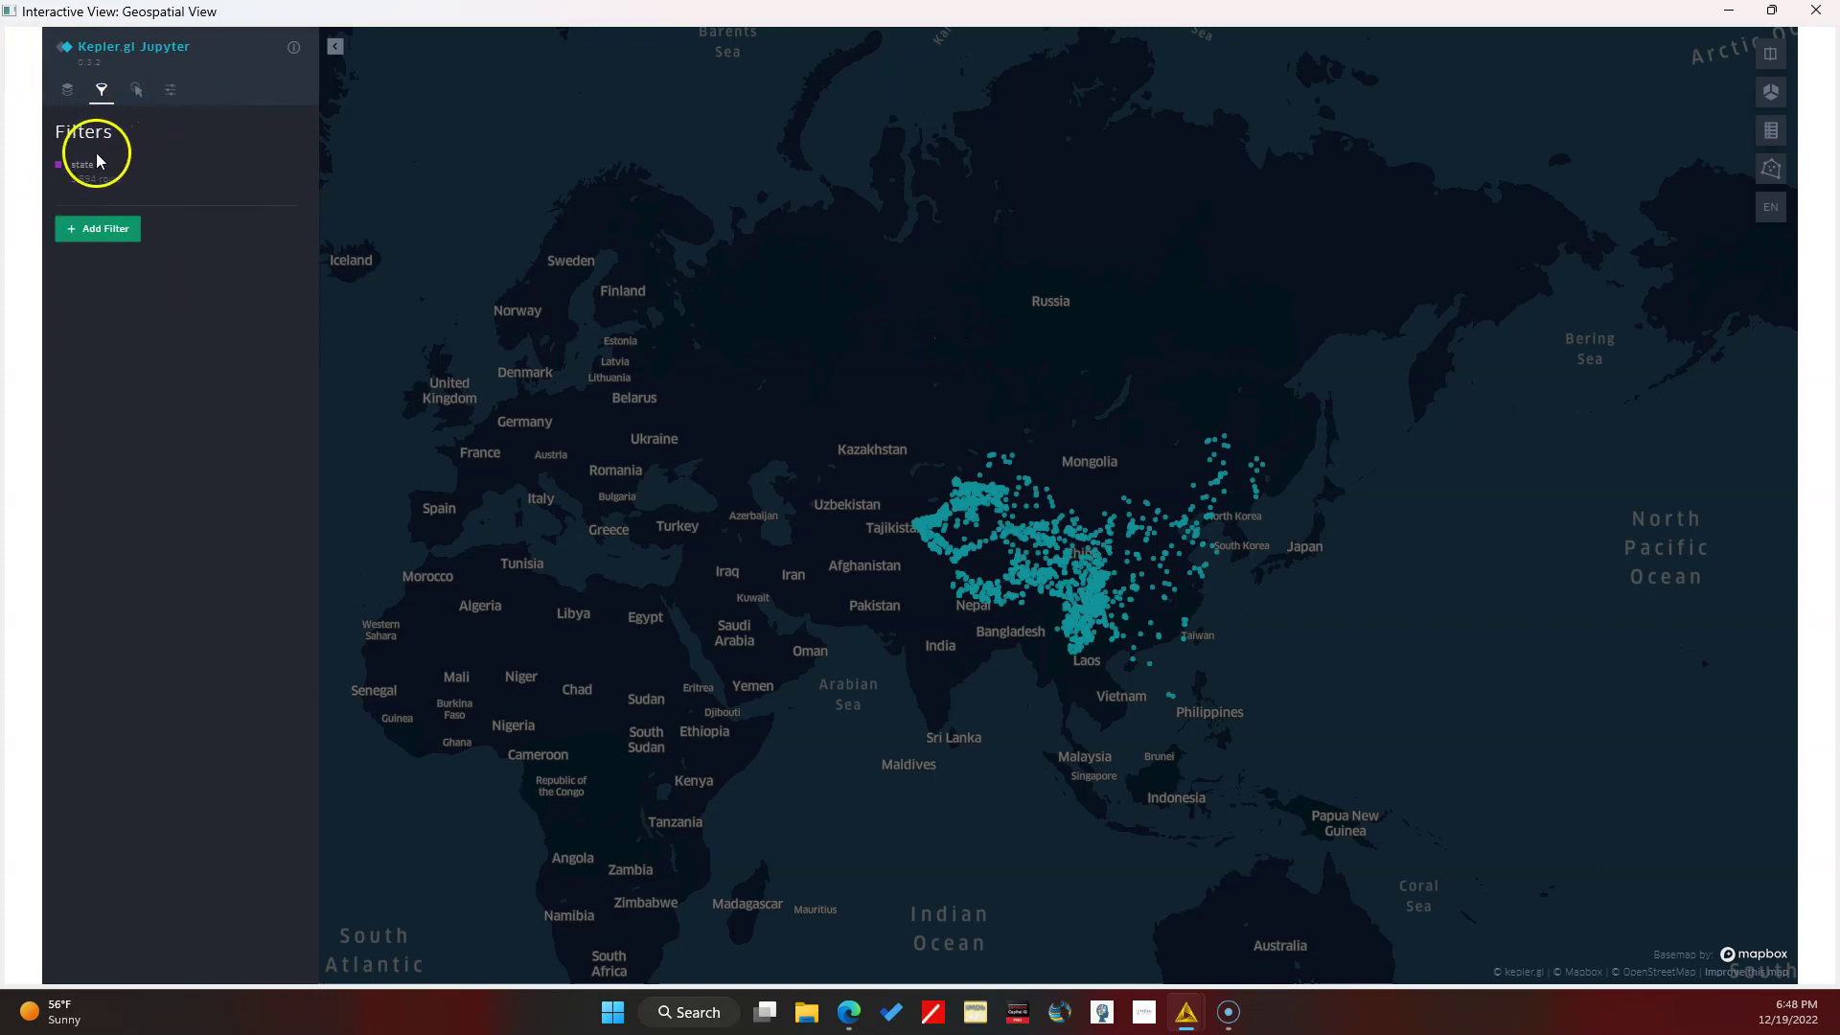
click(63, 90)
click(138, 93)
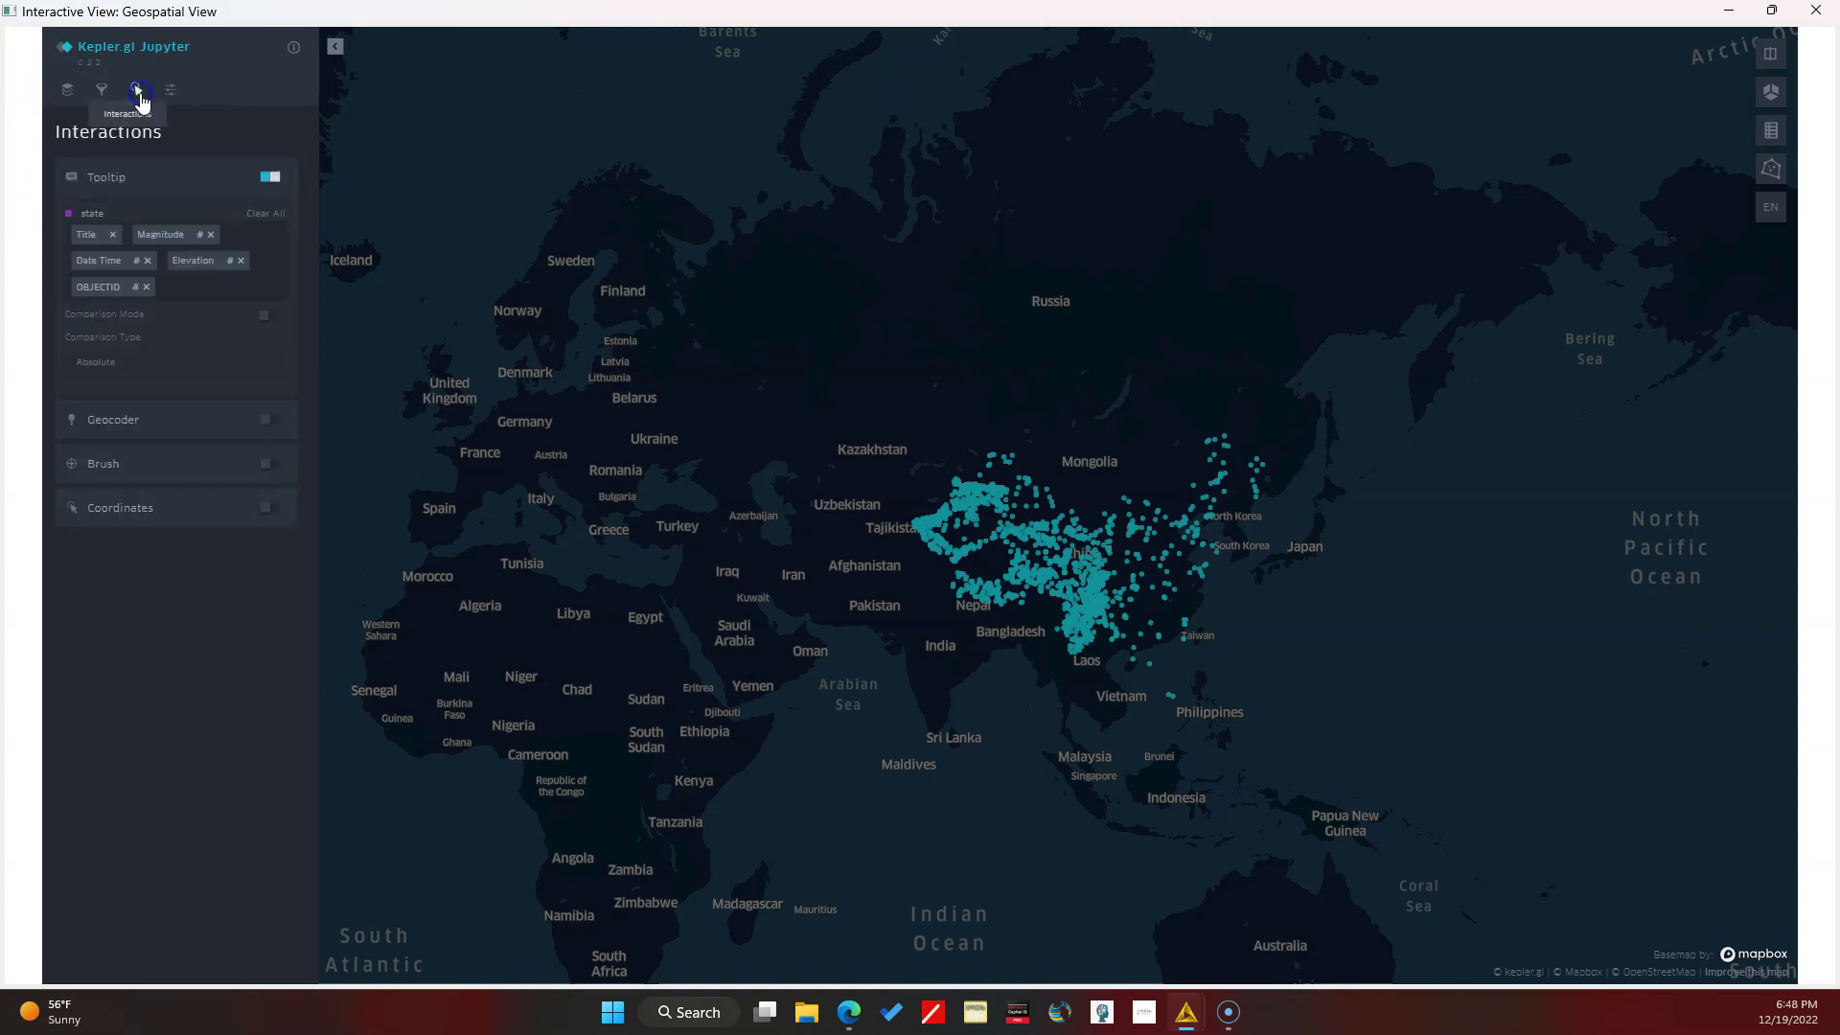
click(64, 92)
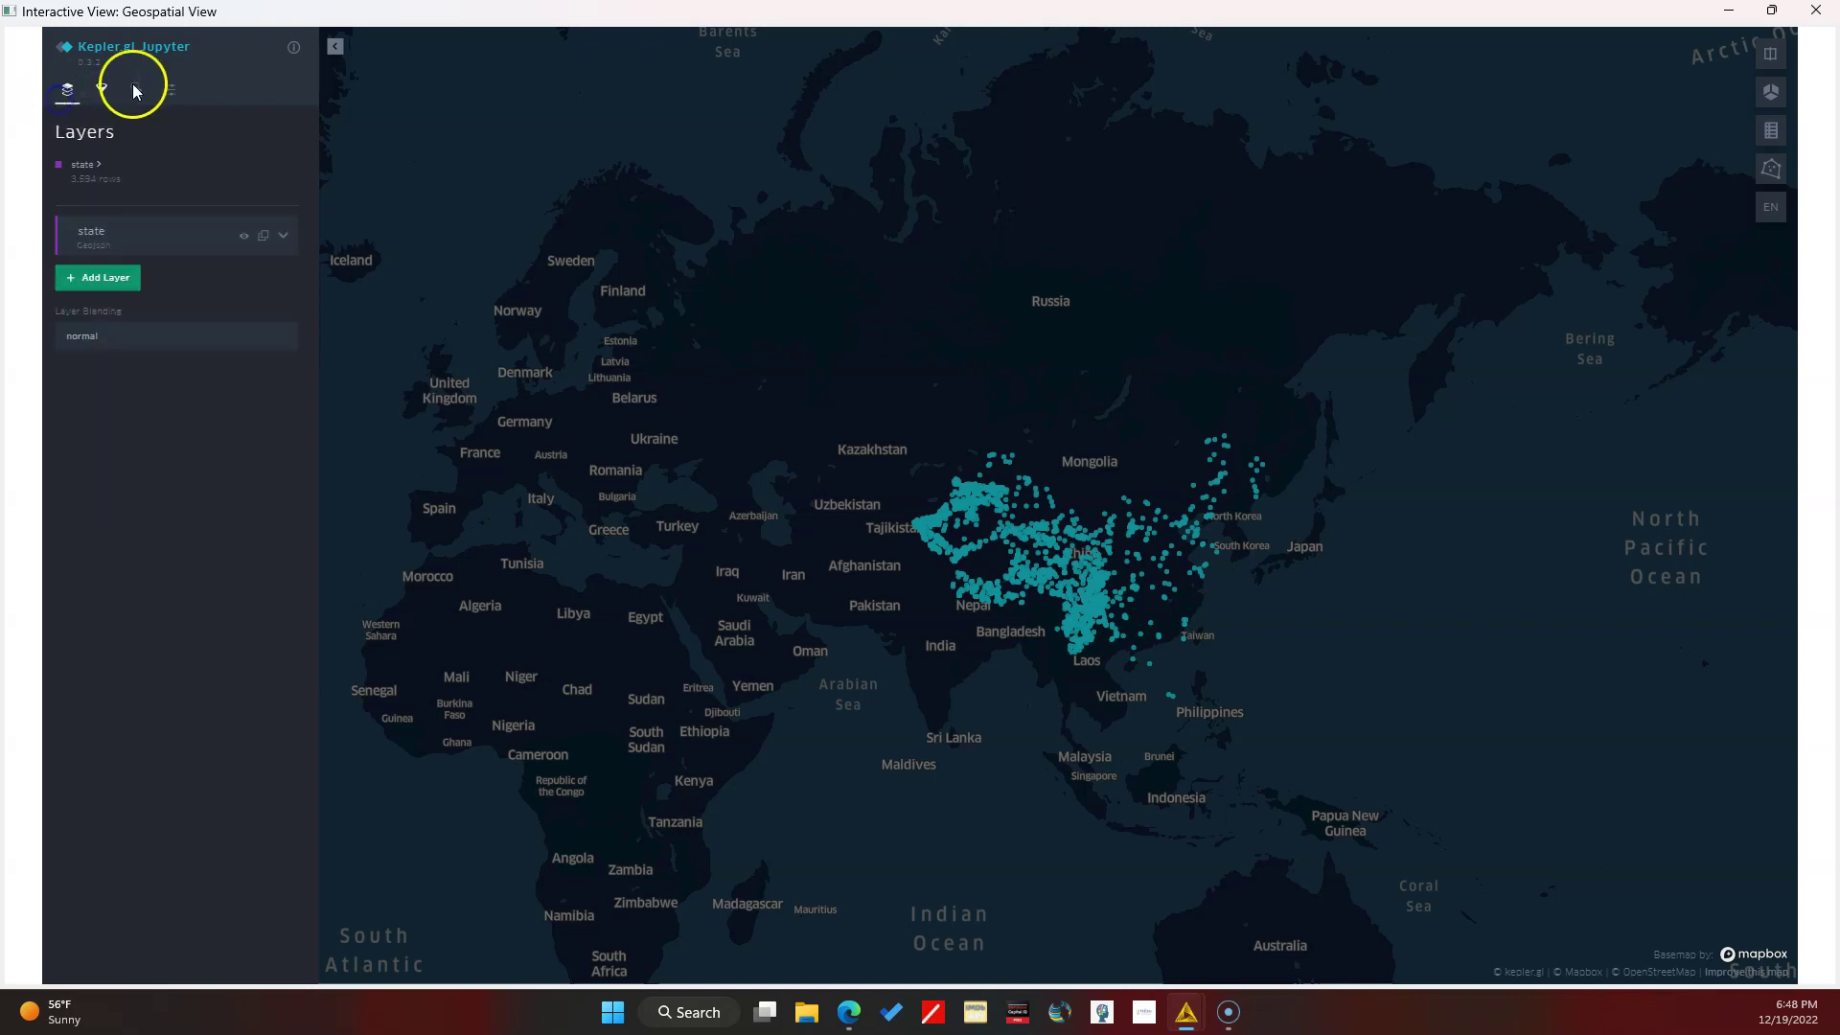
mouse_move(1003, 499)
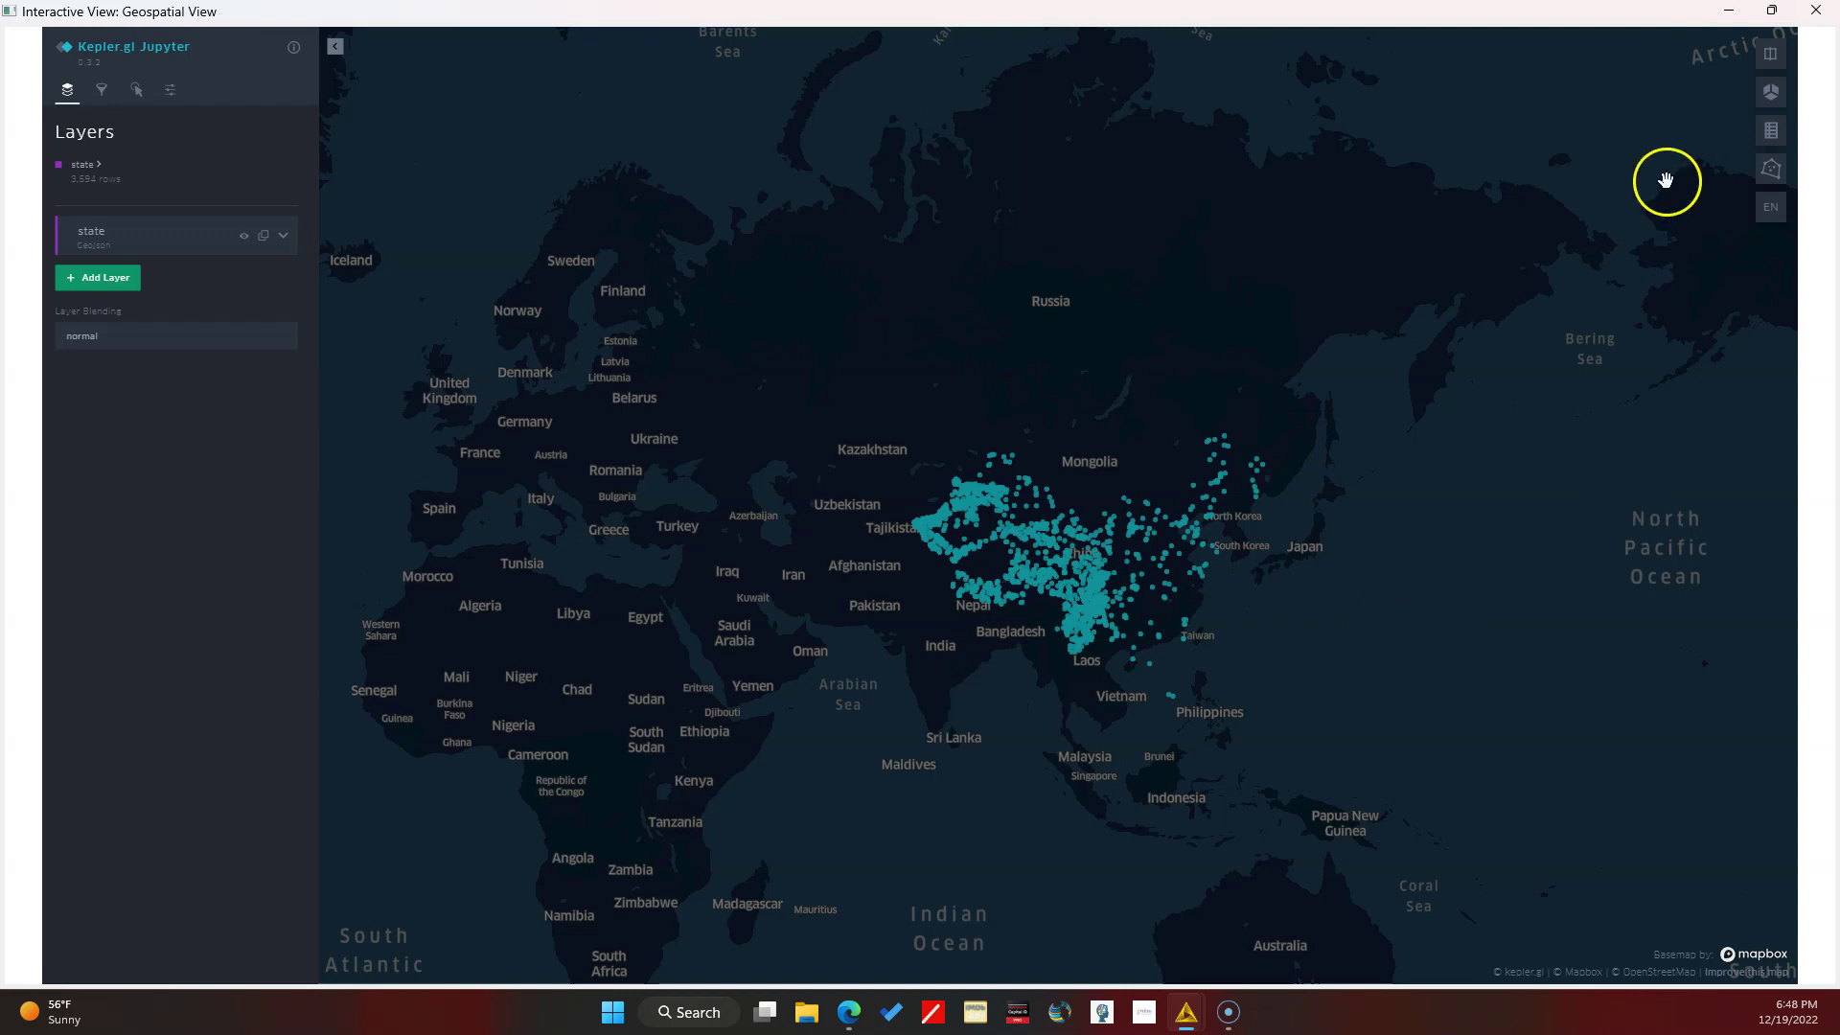
Step: Close the geospatial map view and execute the View results in table node
click(1821, 11)
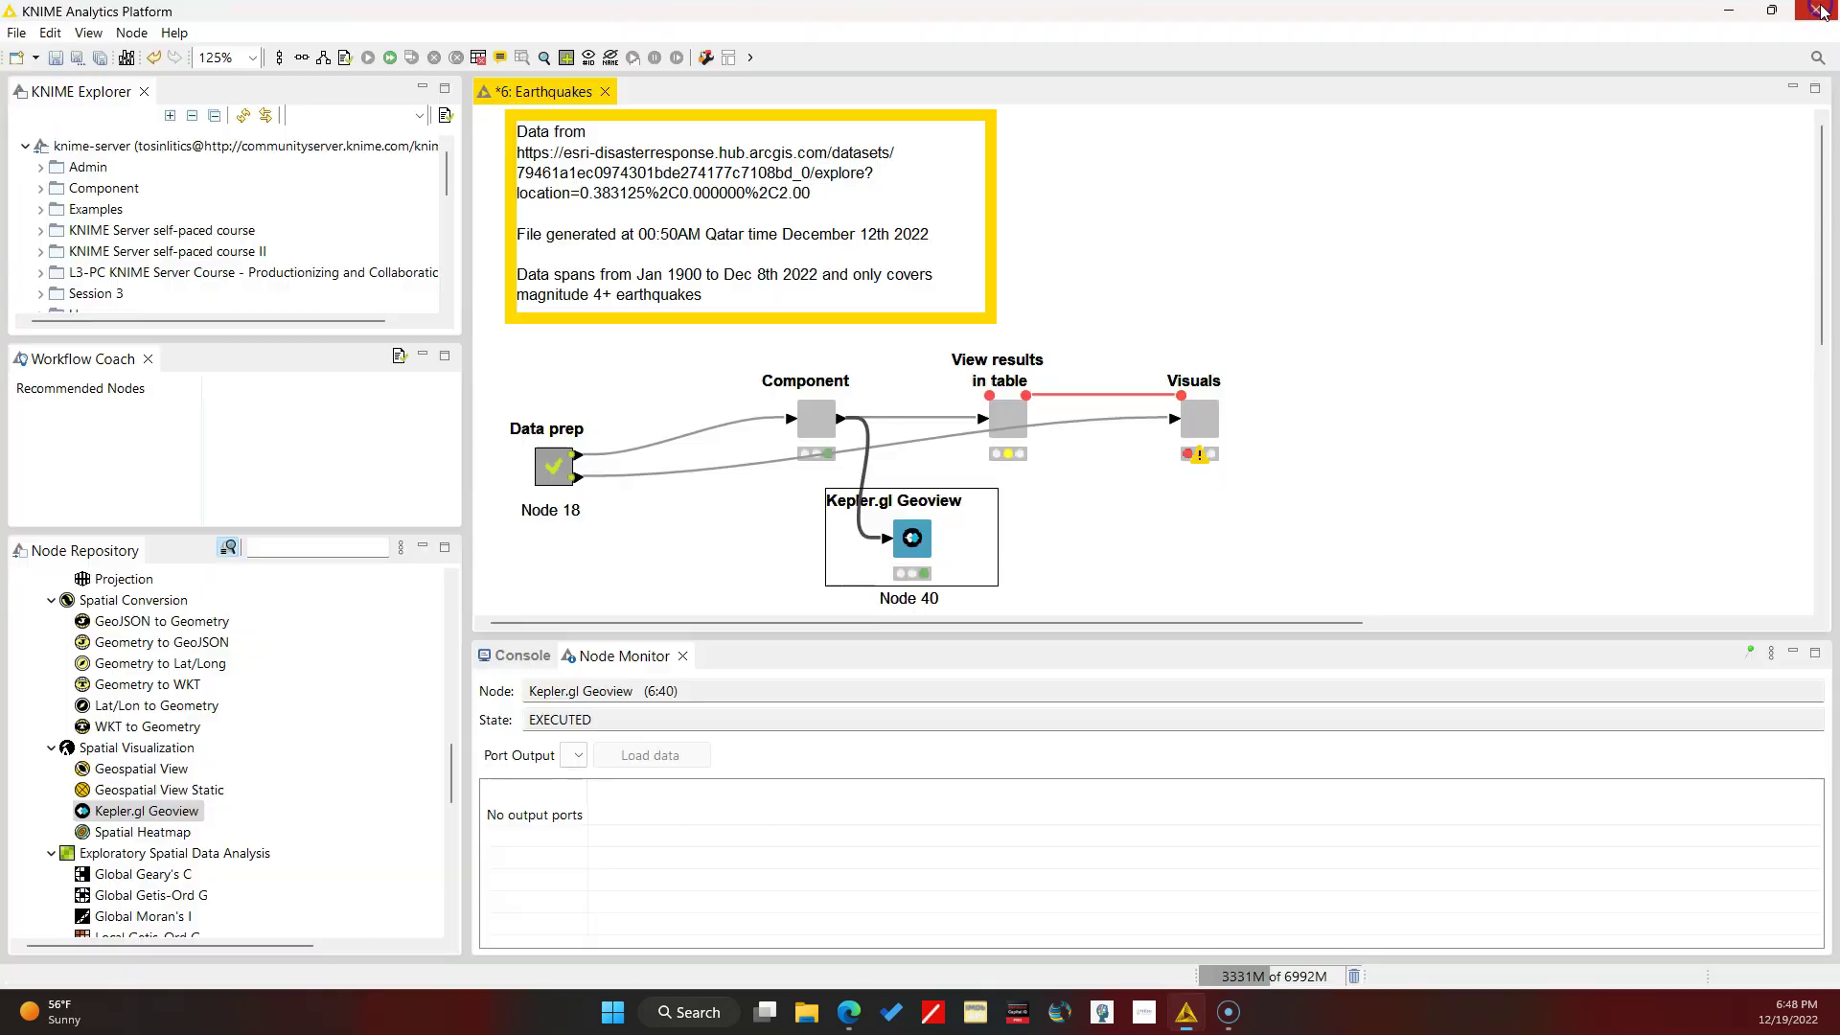
click(1000, 415)
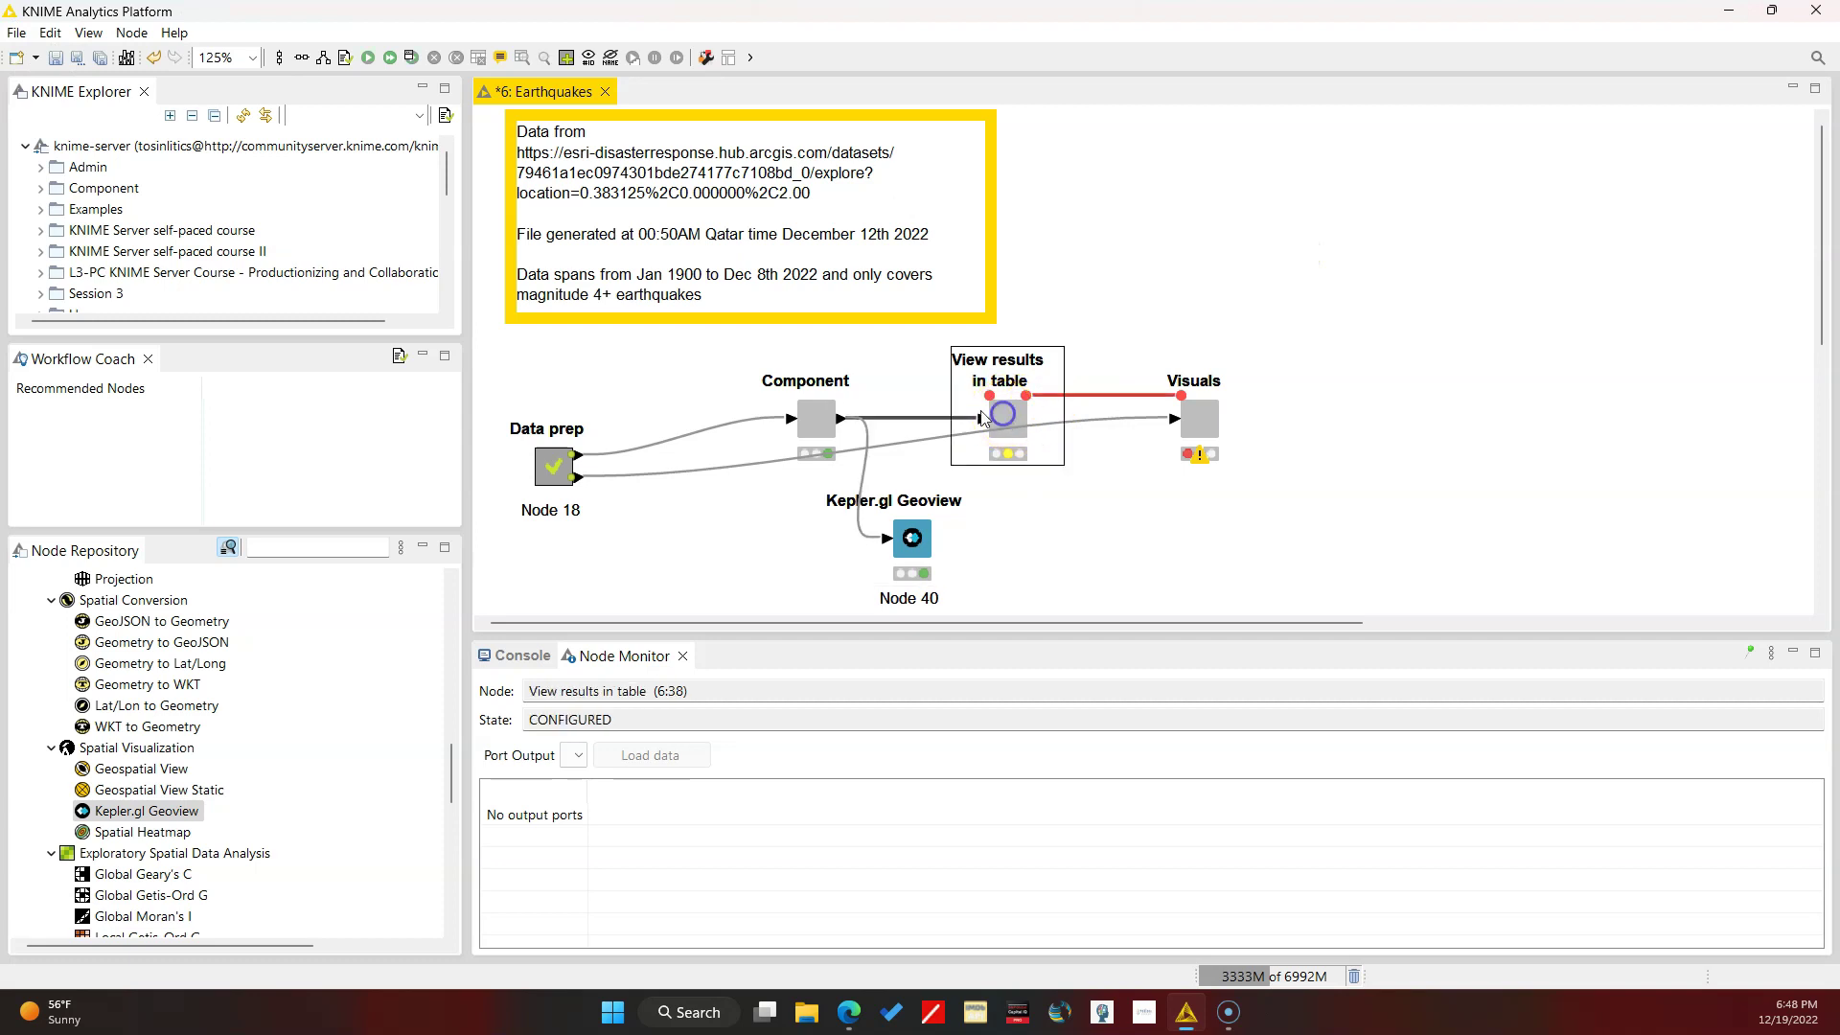
click(370, 60)
Step: Delete the Kepler.gl Geoview node, leaving the Visuals node selected
click(1212, 421)
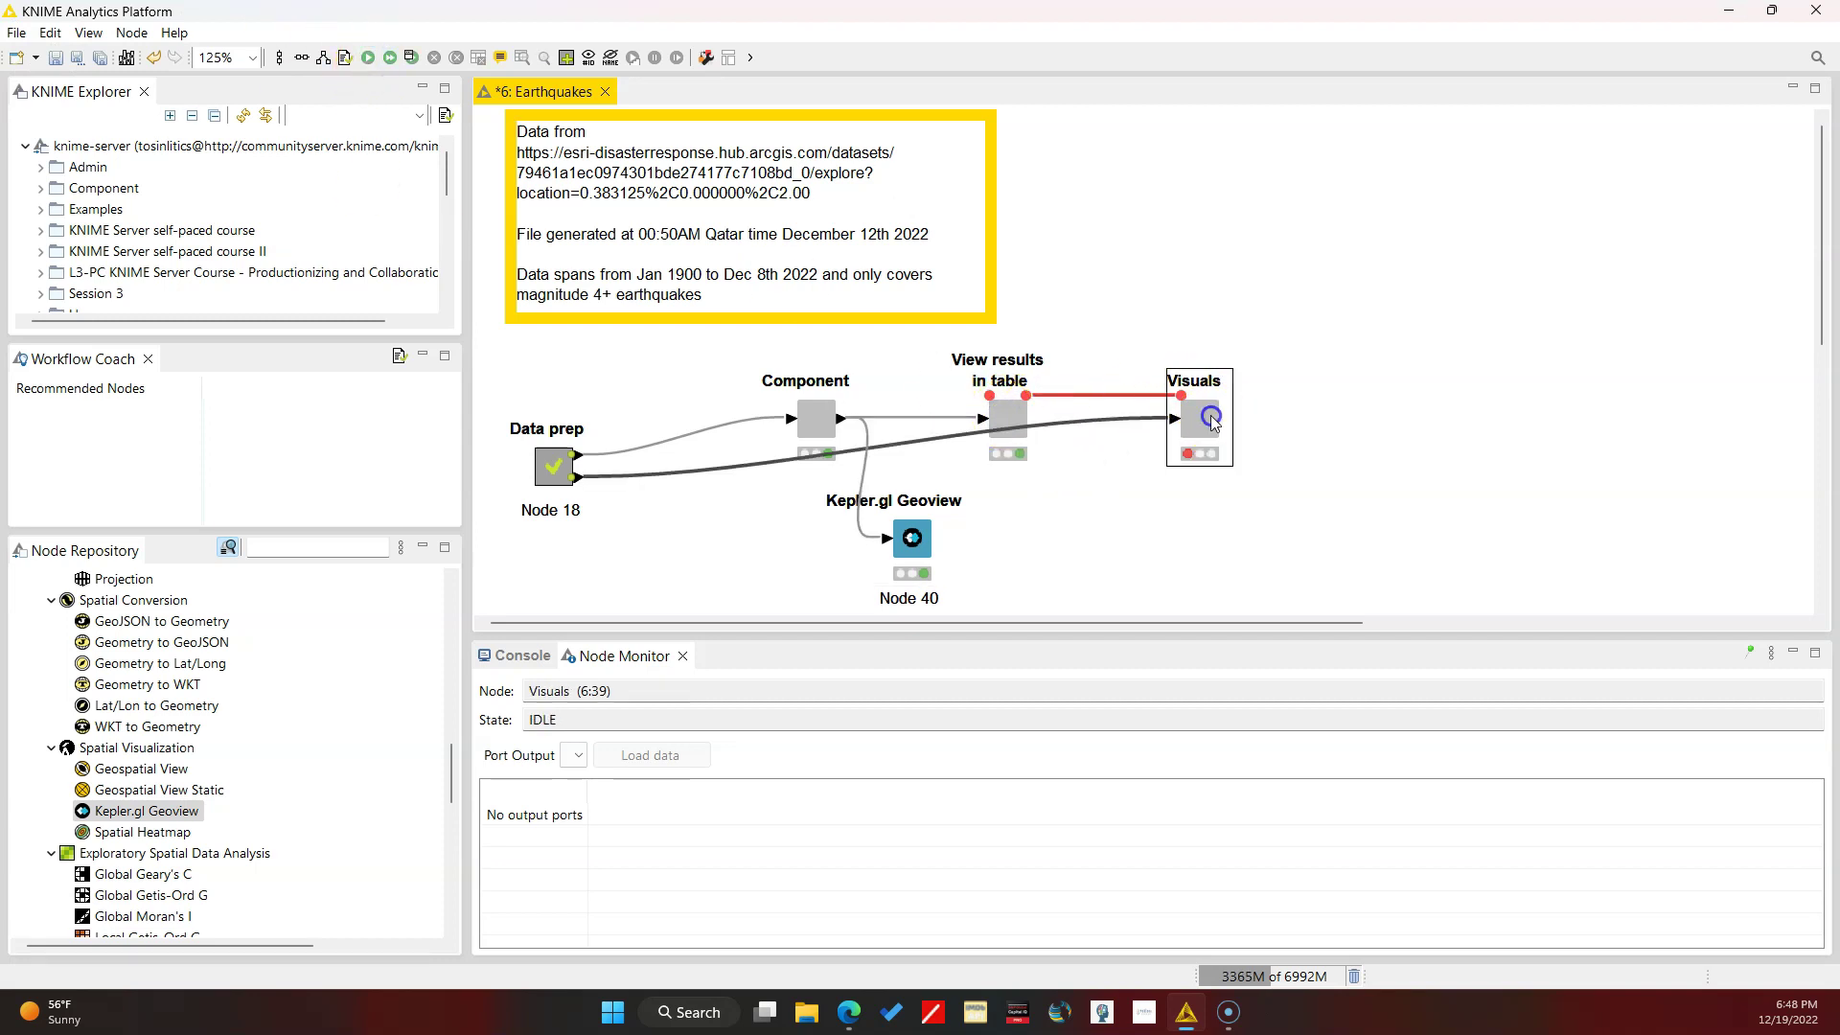
click(913, 542)
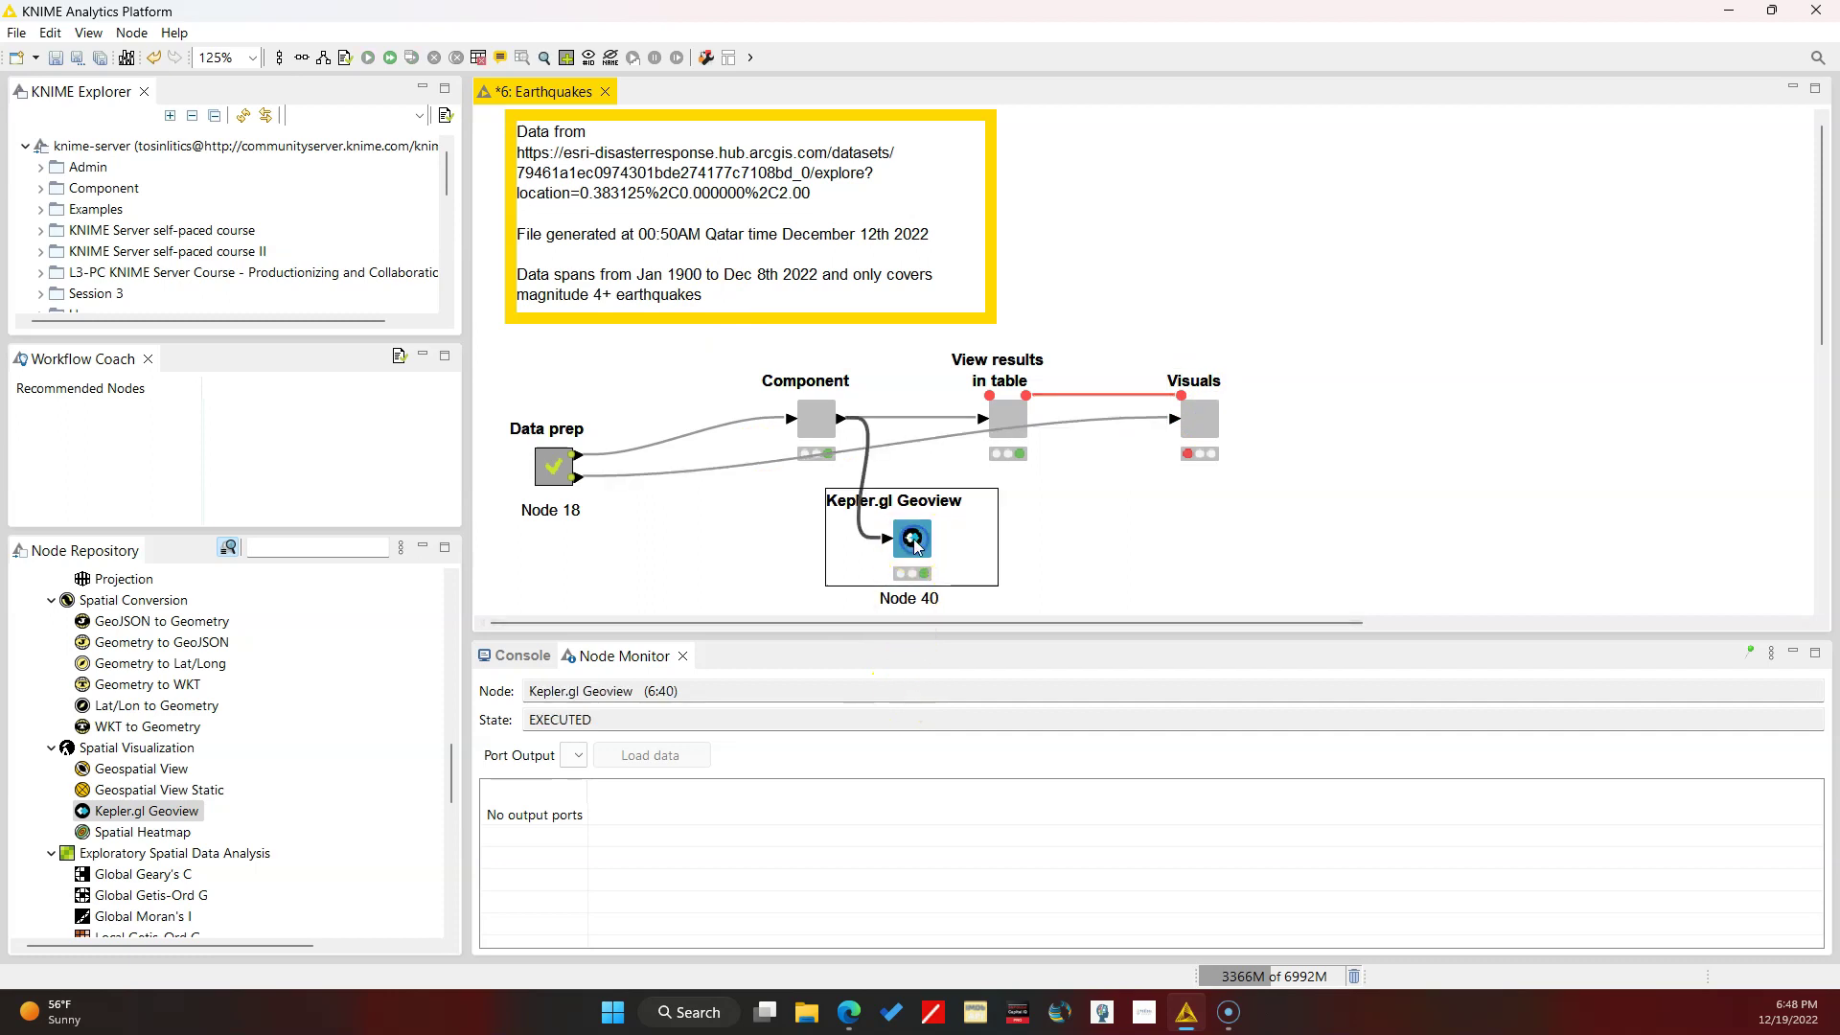
key(Delete)
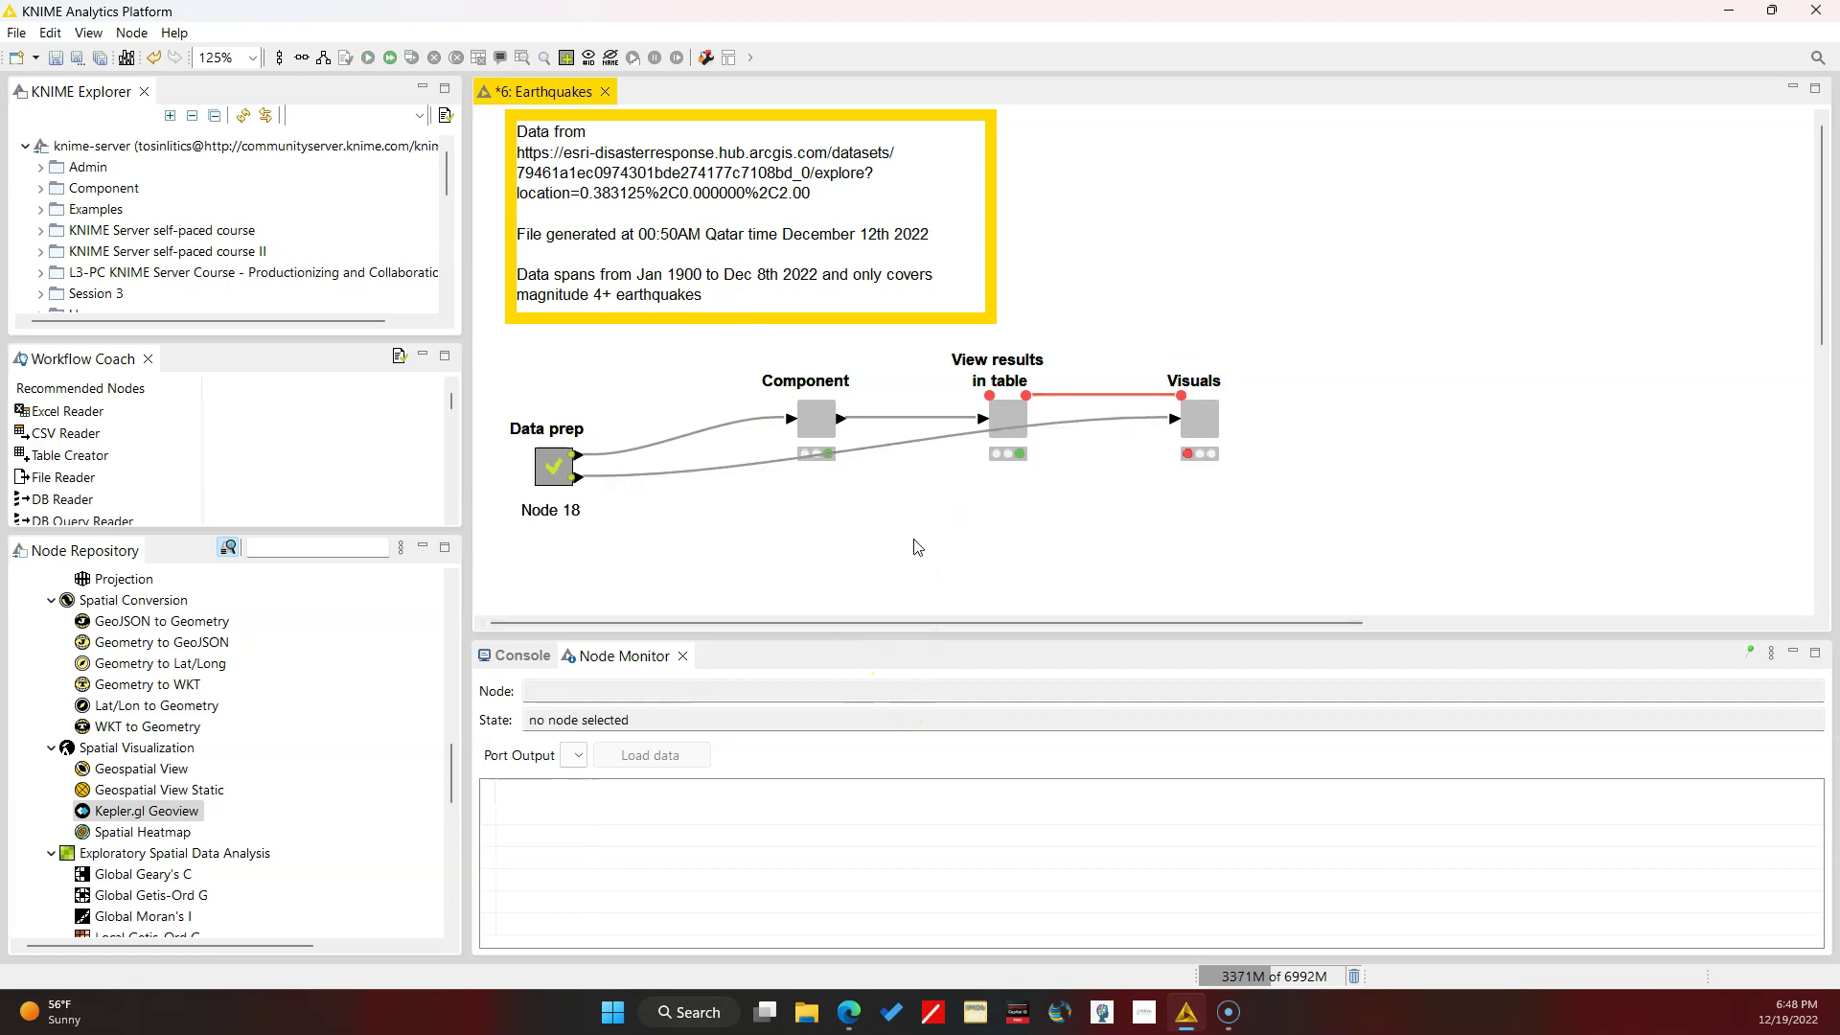
click(1205, 422)
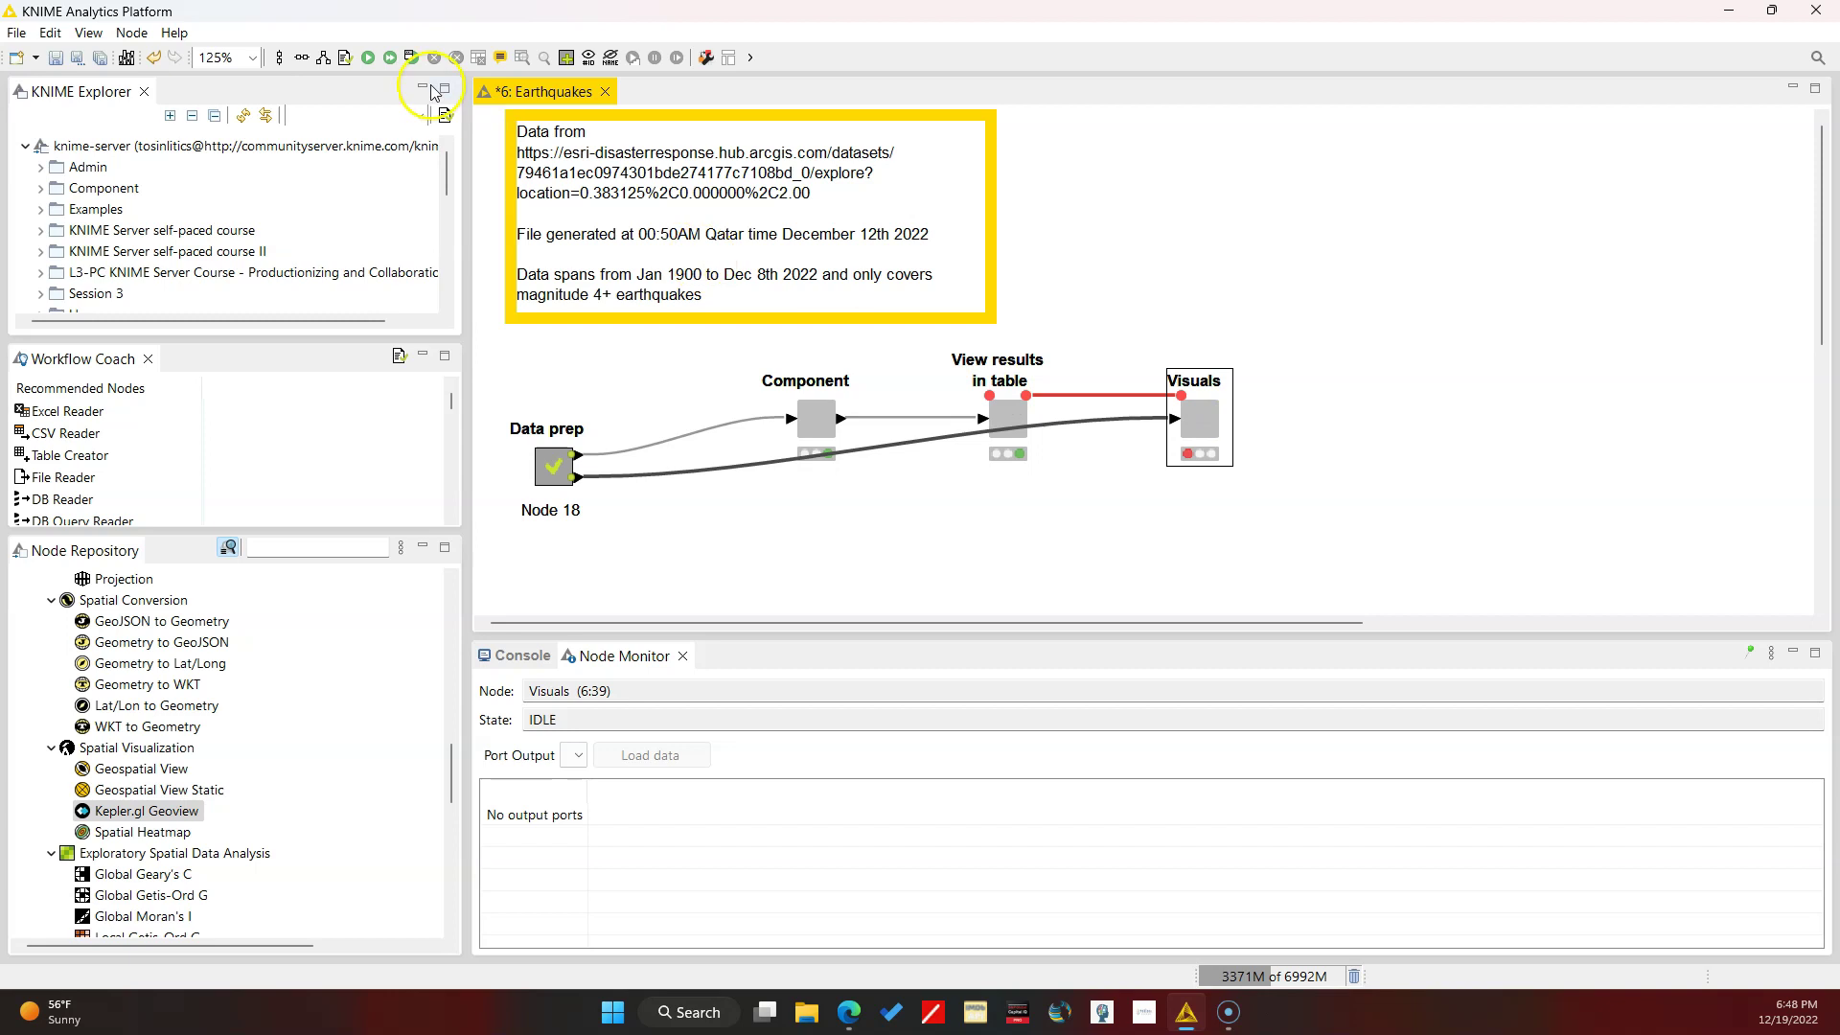
Step: Execute Visuals, open its dashboard, and inspect the 1970s magnitude breakdown on the area chart
click(410, 59)
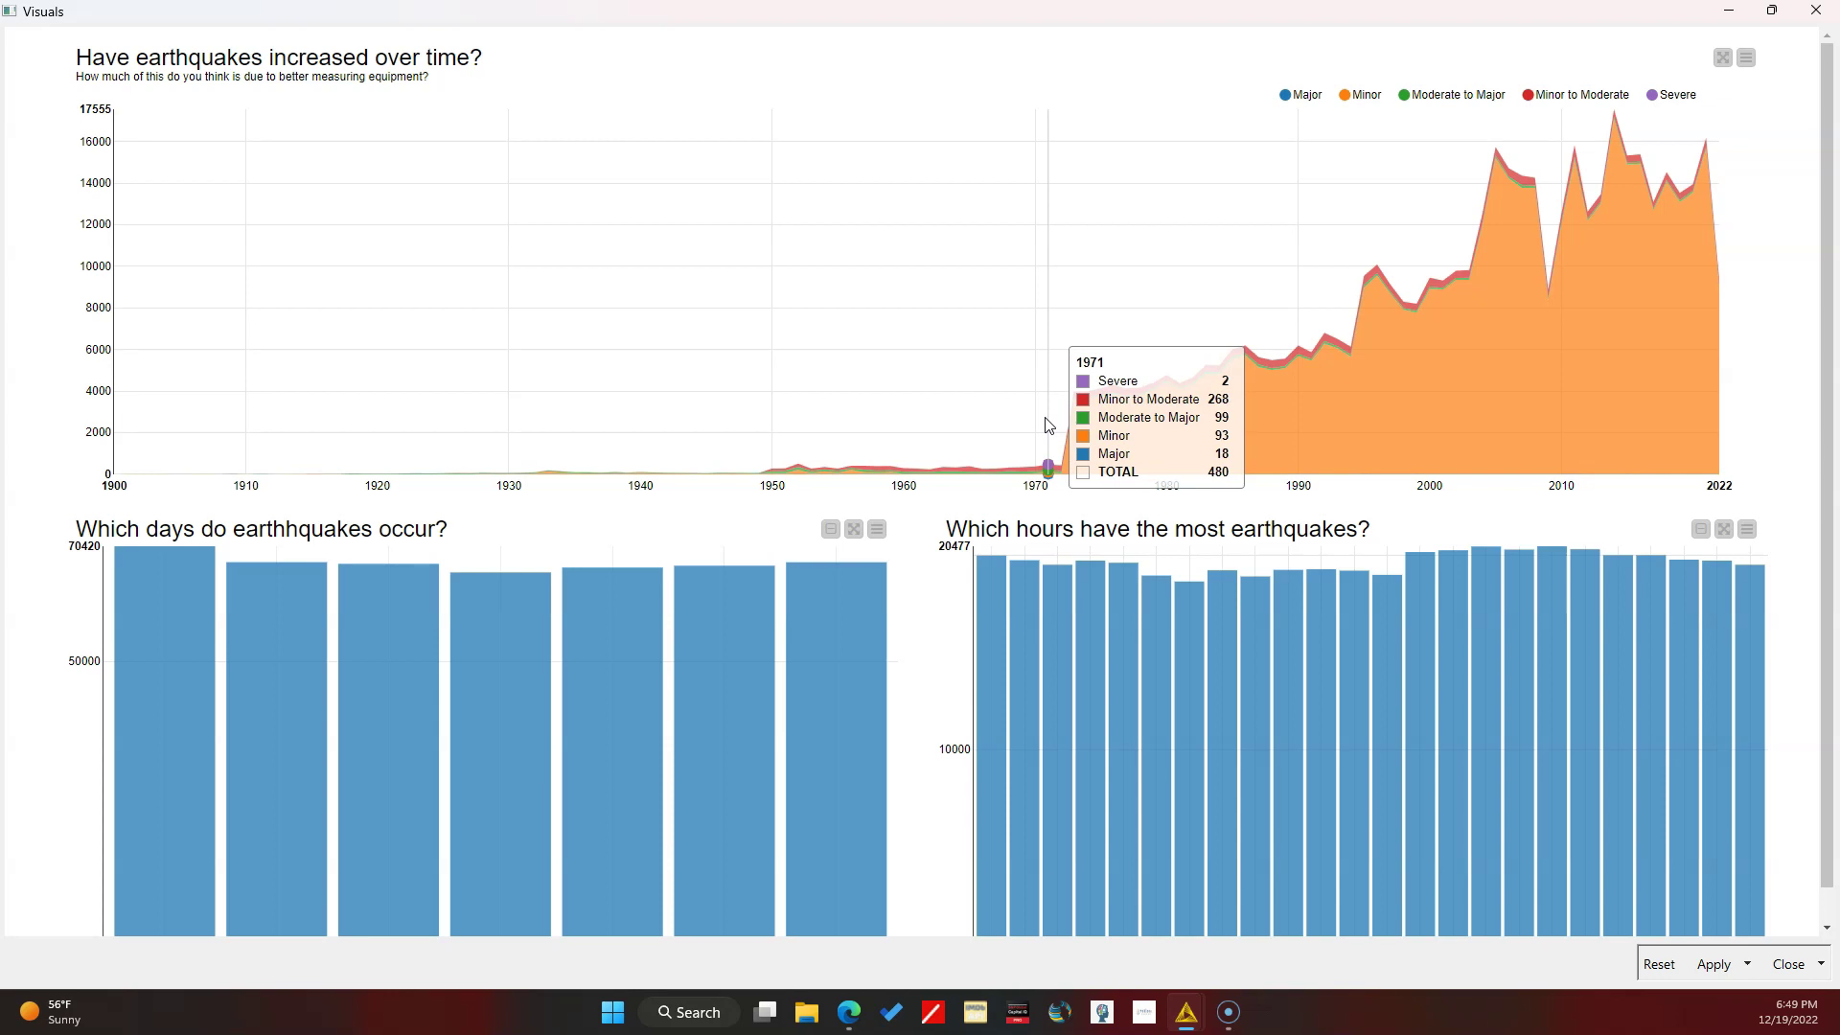
click(1128, 437)
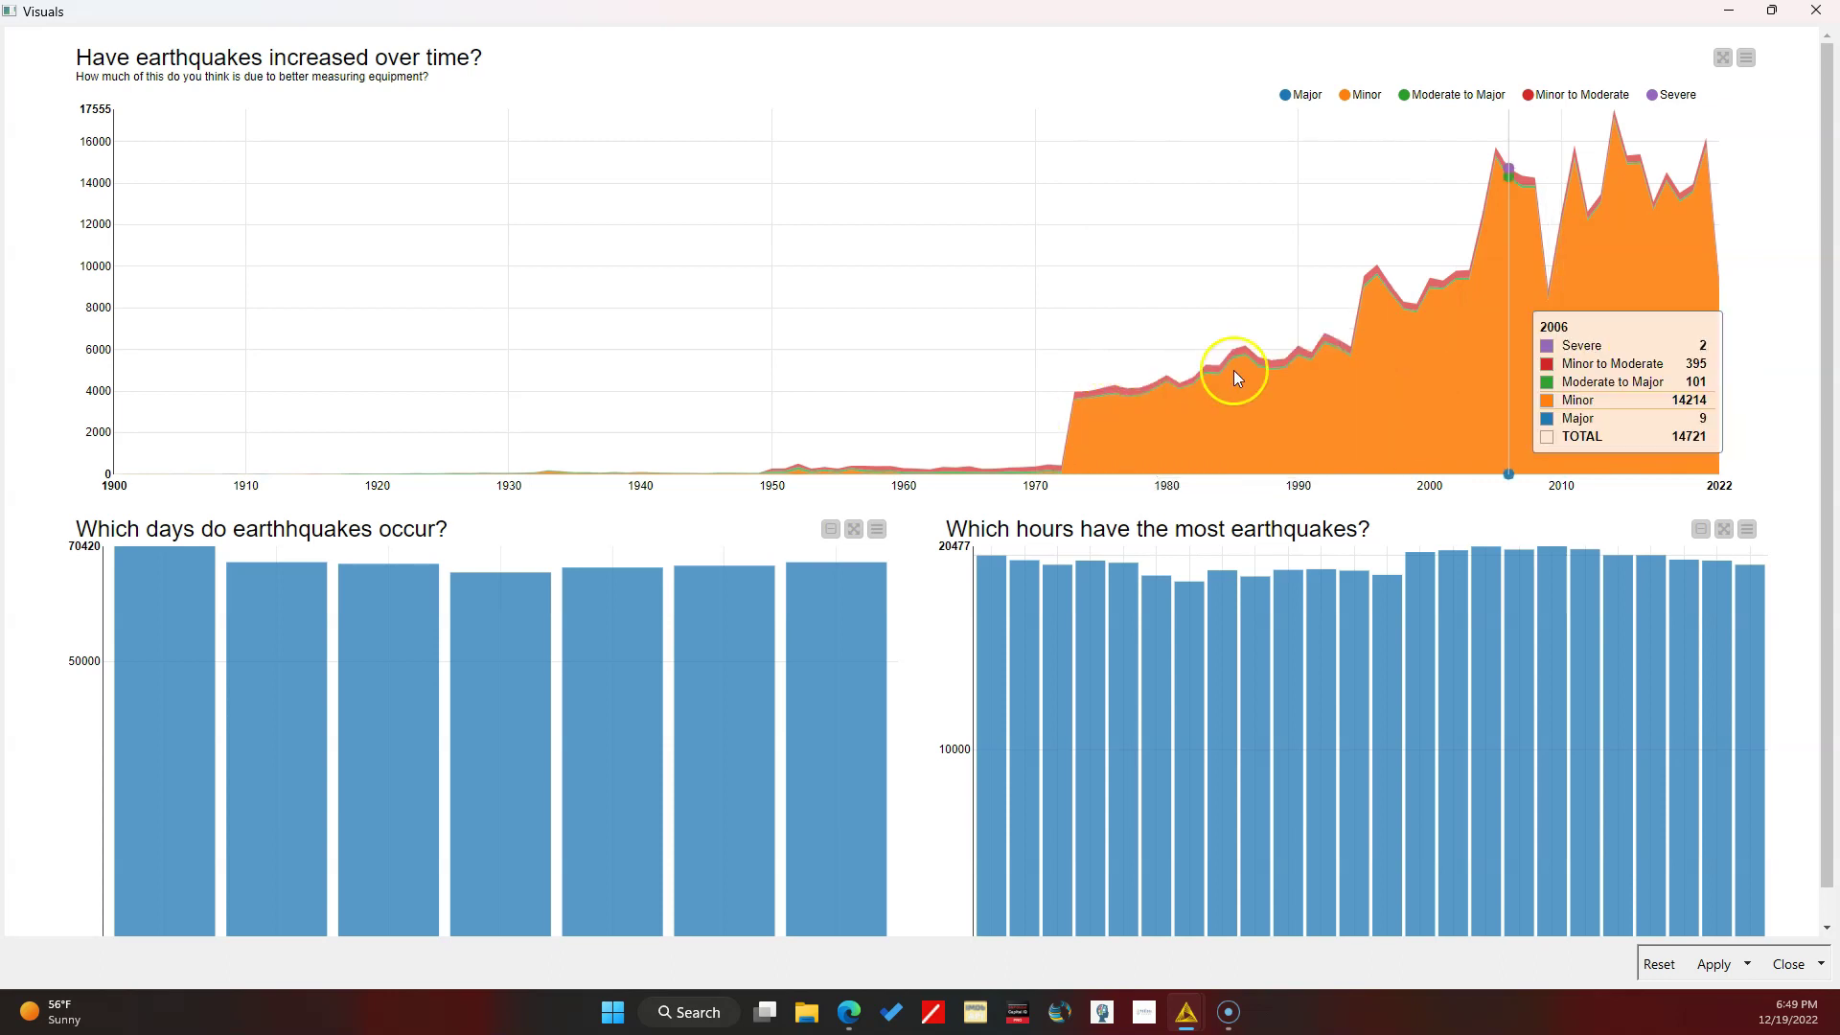
Step: Change the top chart's type to Percentage-Area-Chart
click(1745, 60)
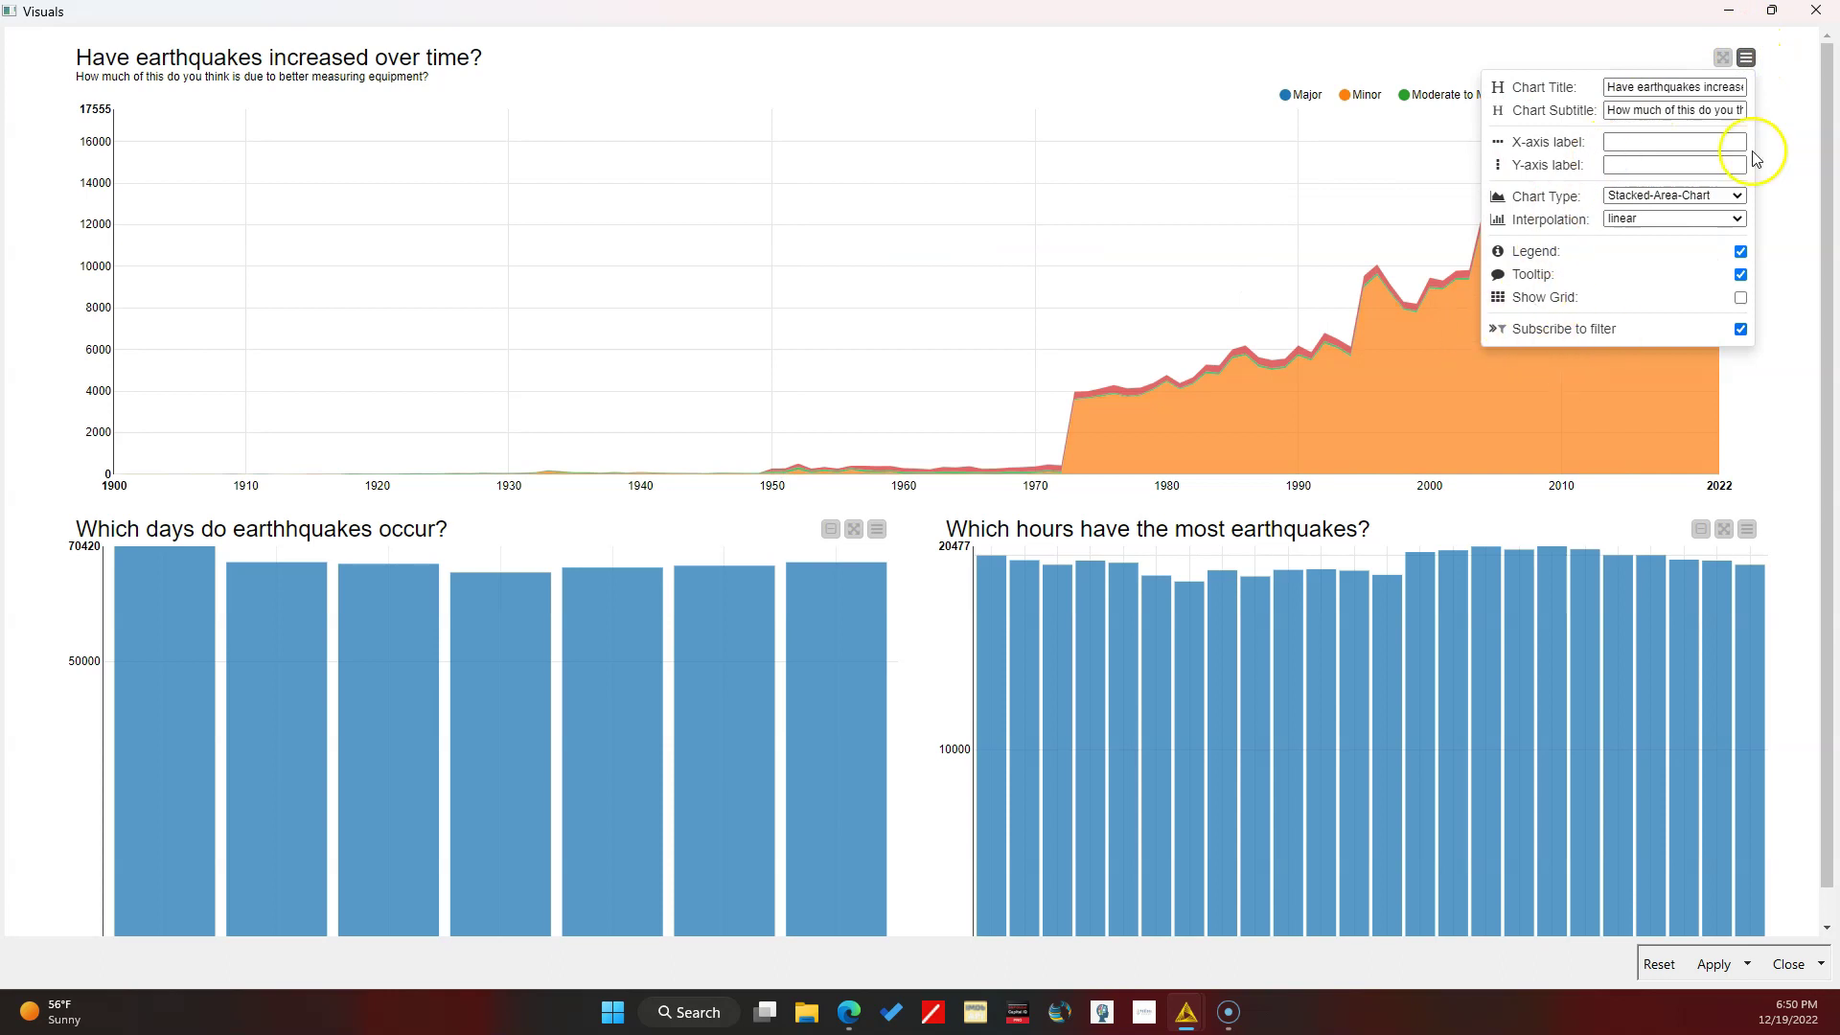
click(1691, 196)
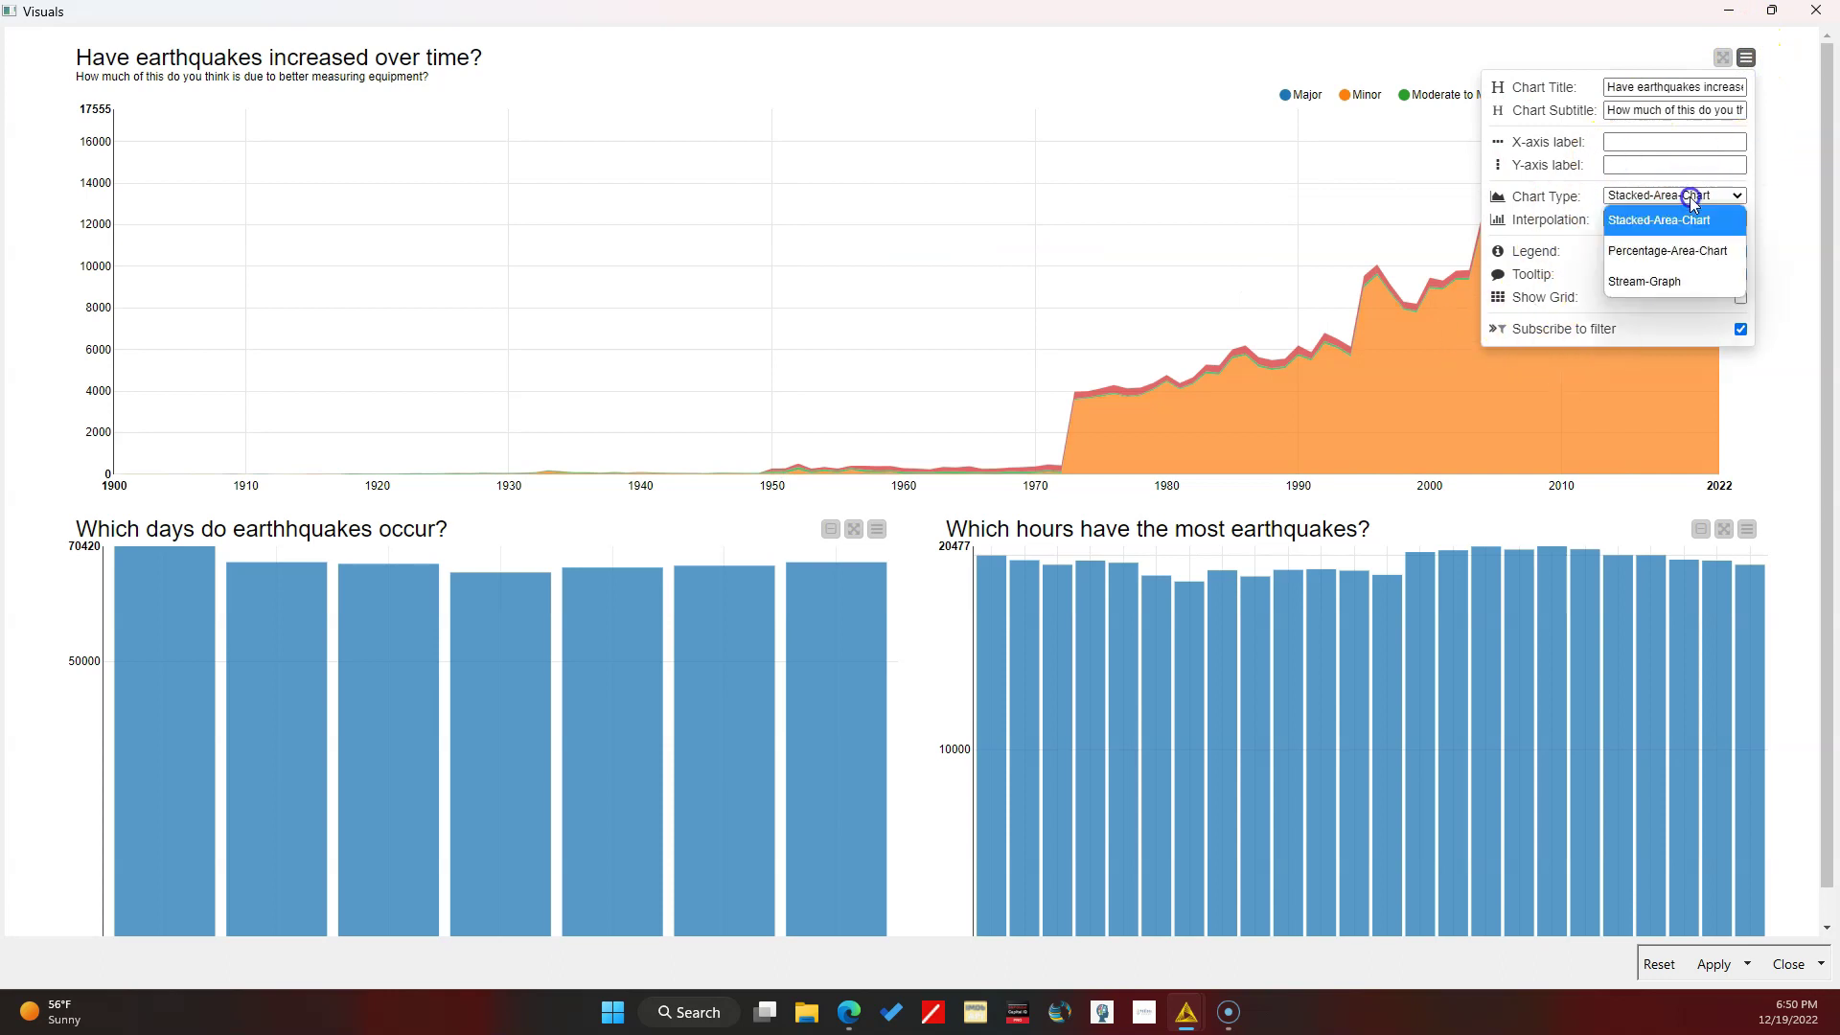
click(1672, 251)
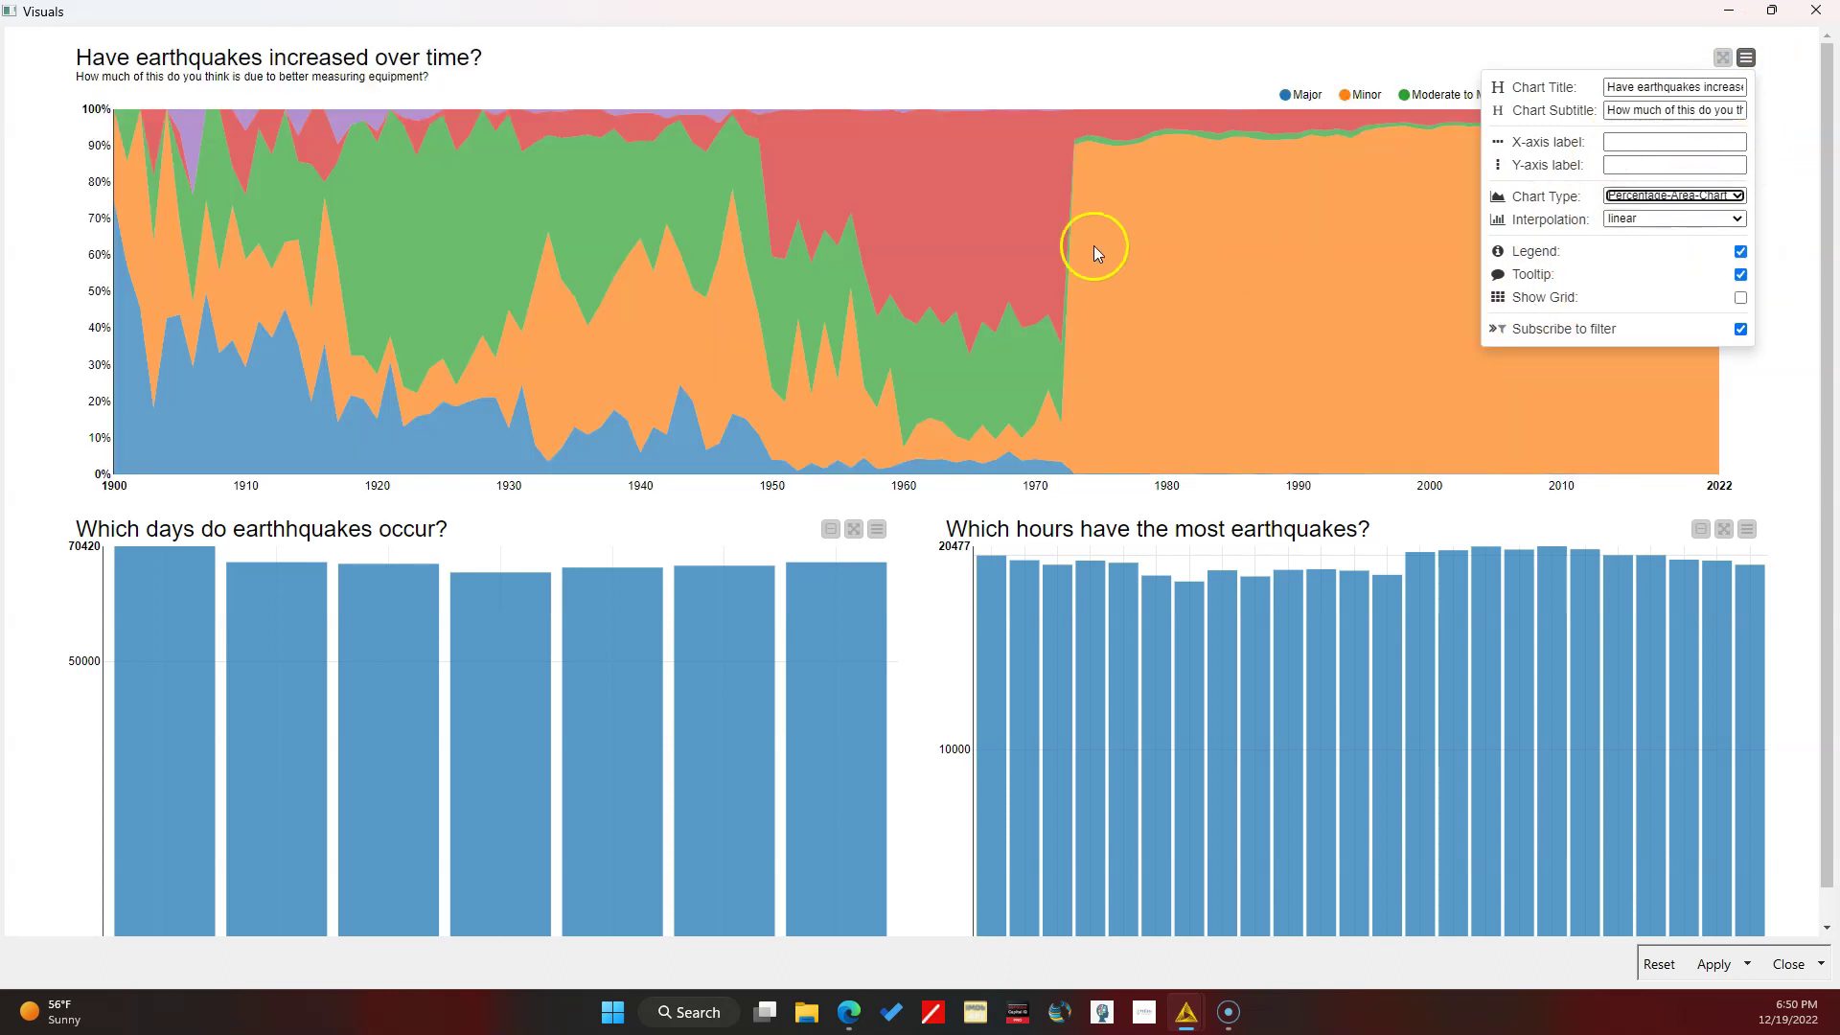
click(1026, 214)
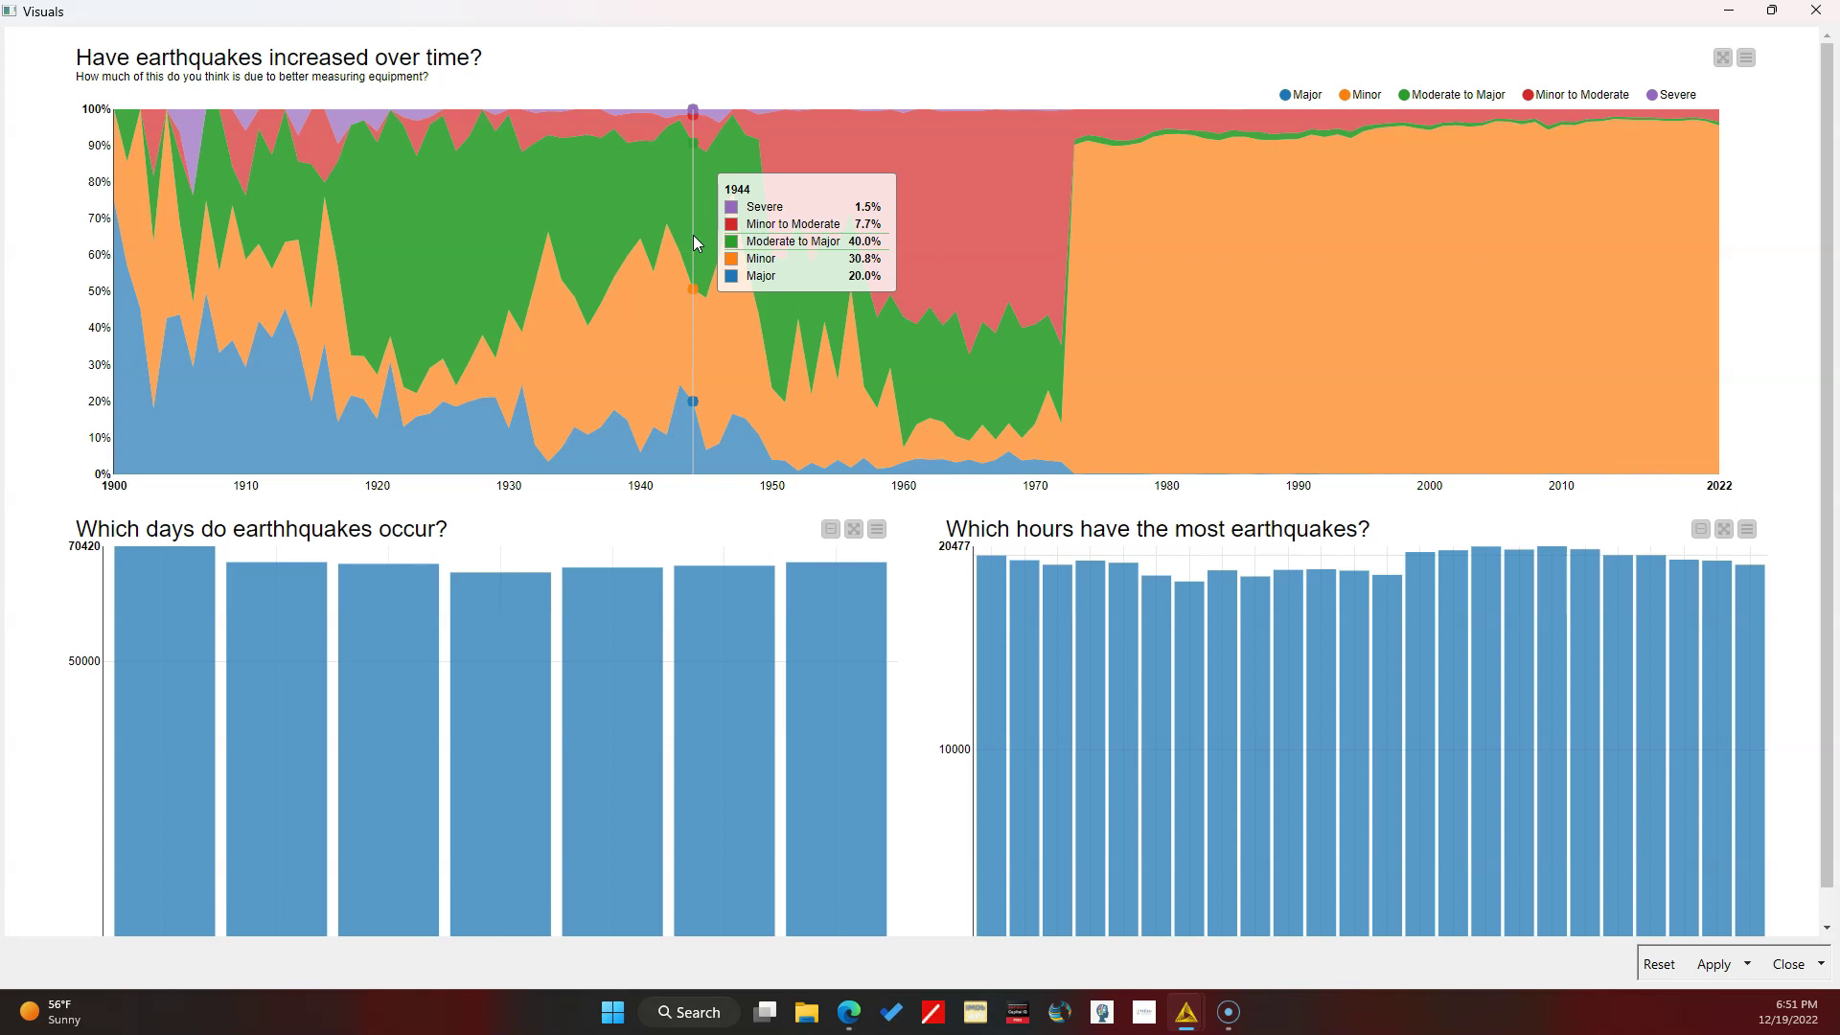
Step: Check yearly magnitude shares including 1999, and toggle a Wednesday filter on and off
click(1098, 157)
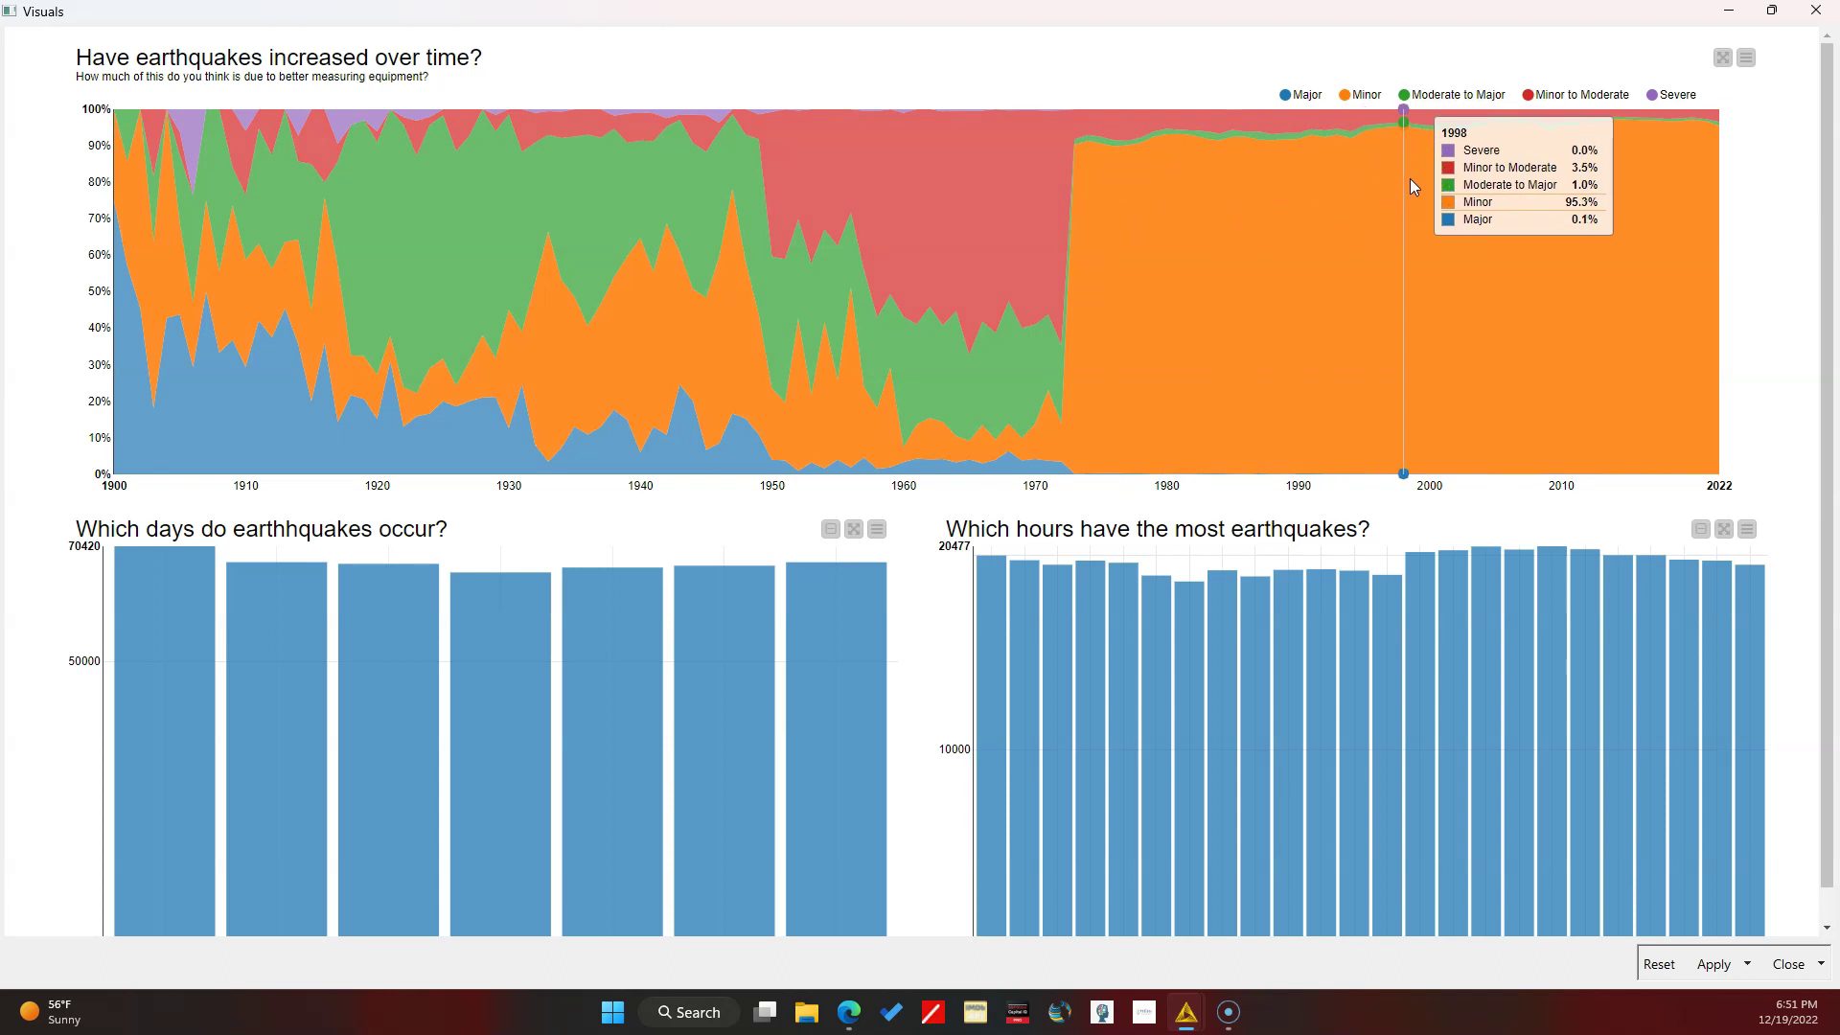
click(1421, 189)
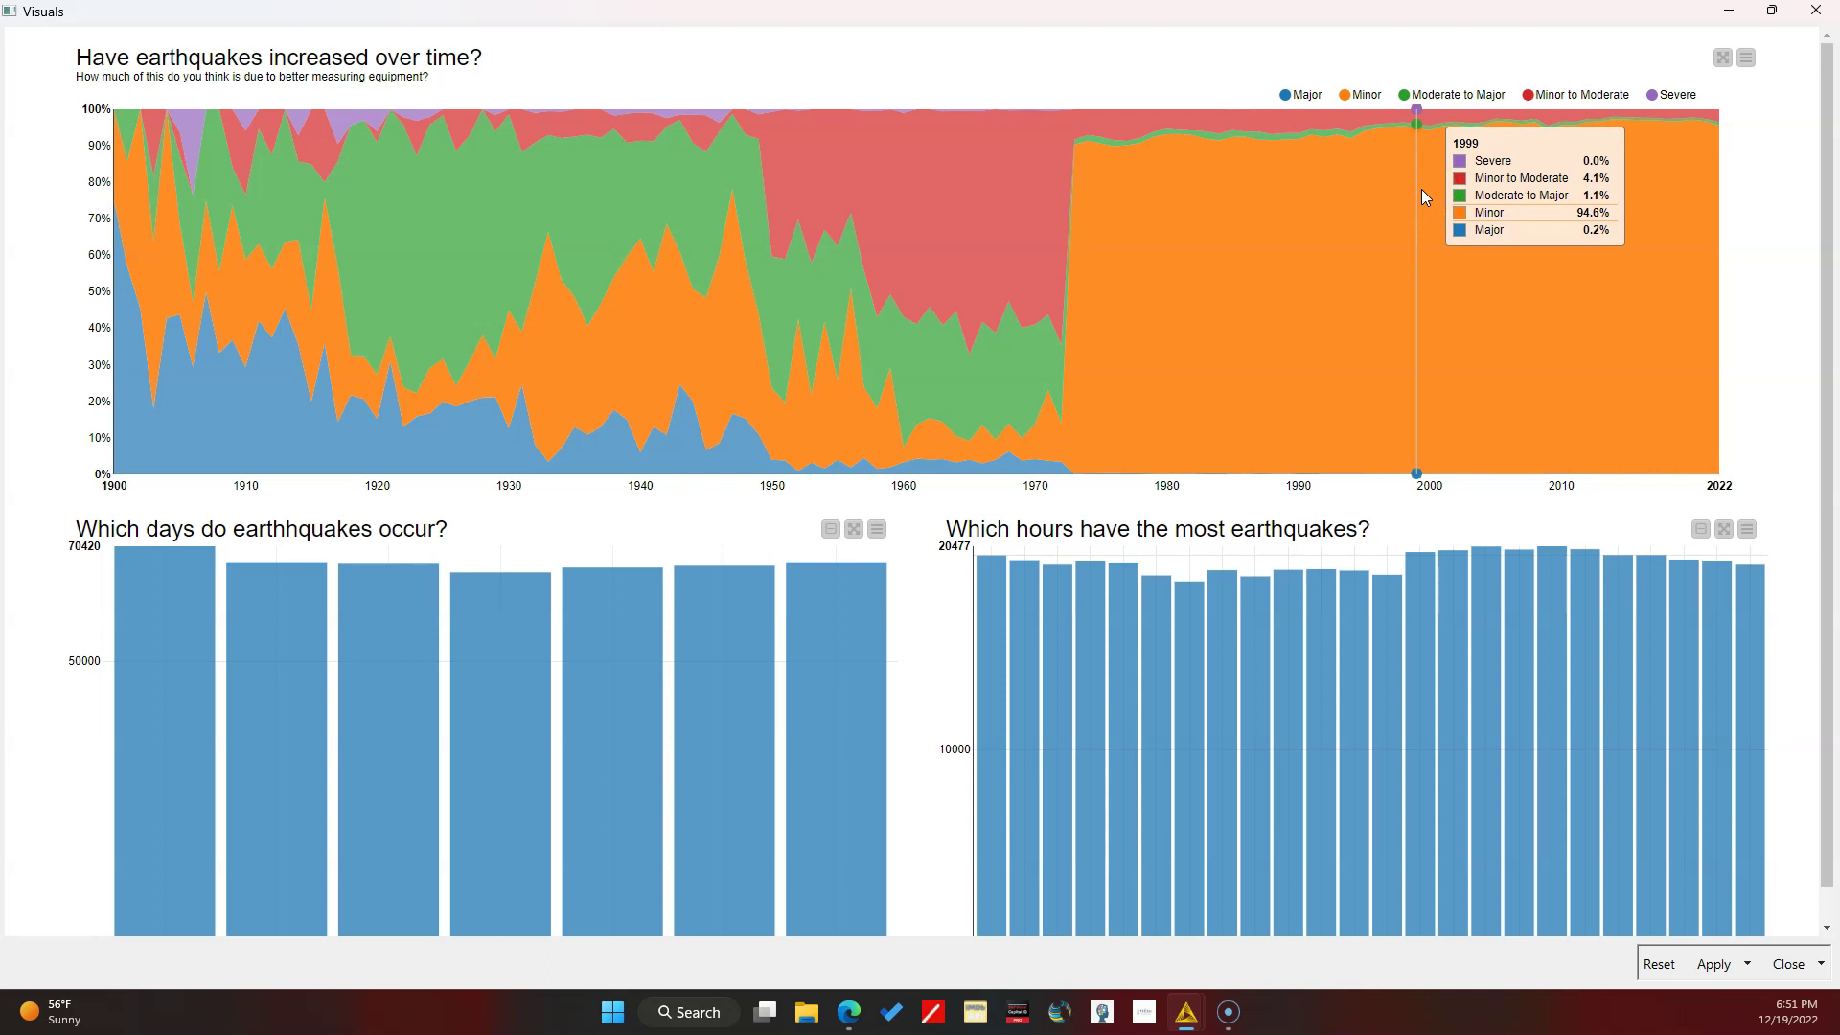
click(497, 618)
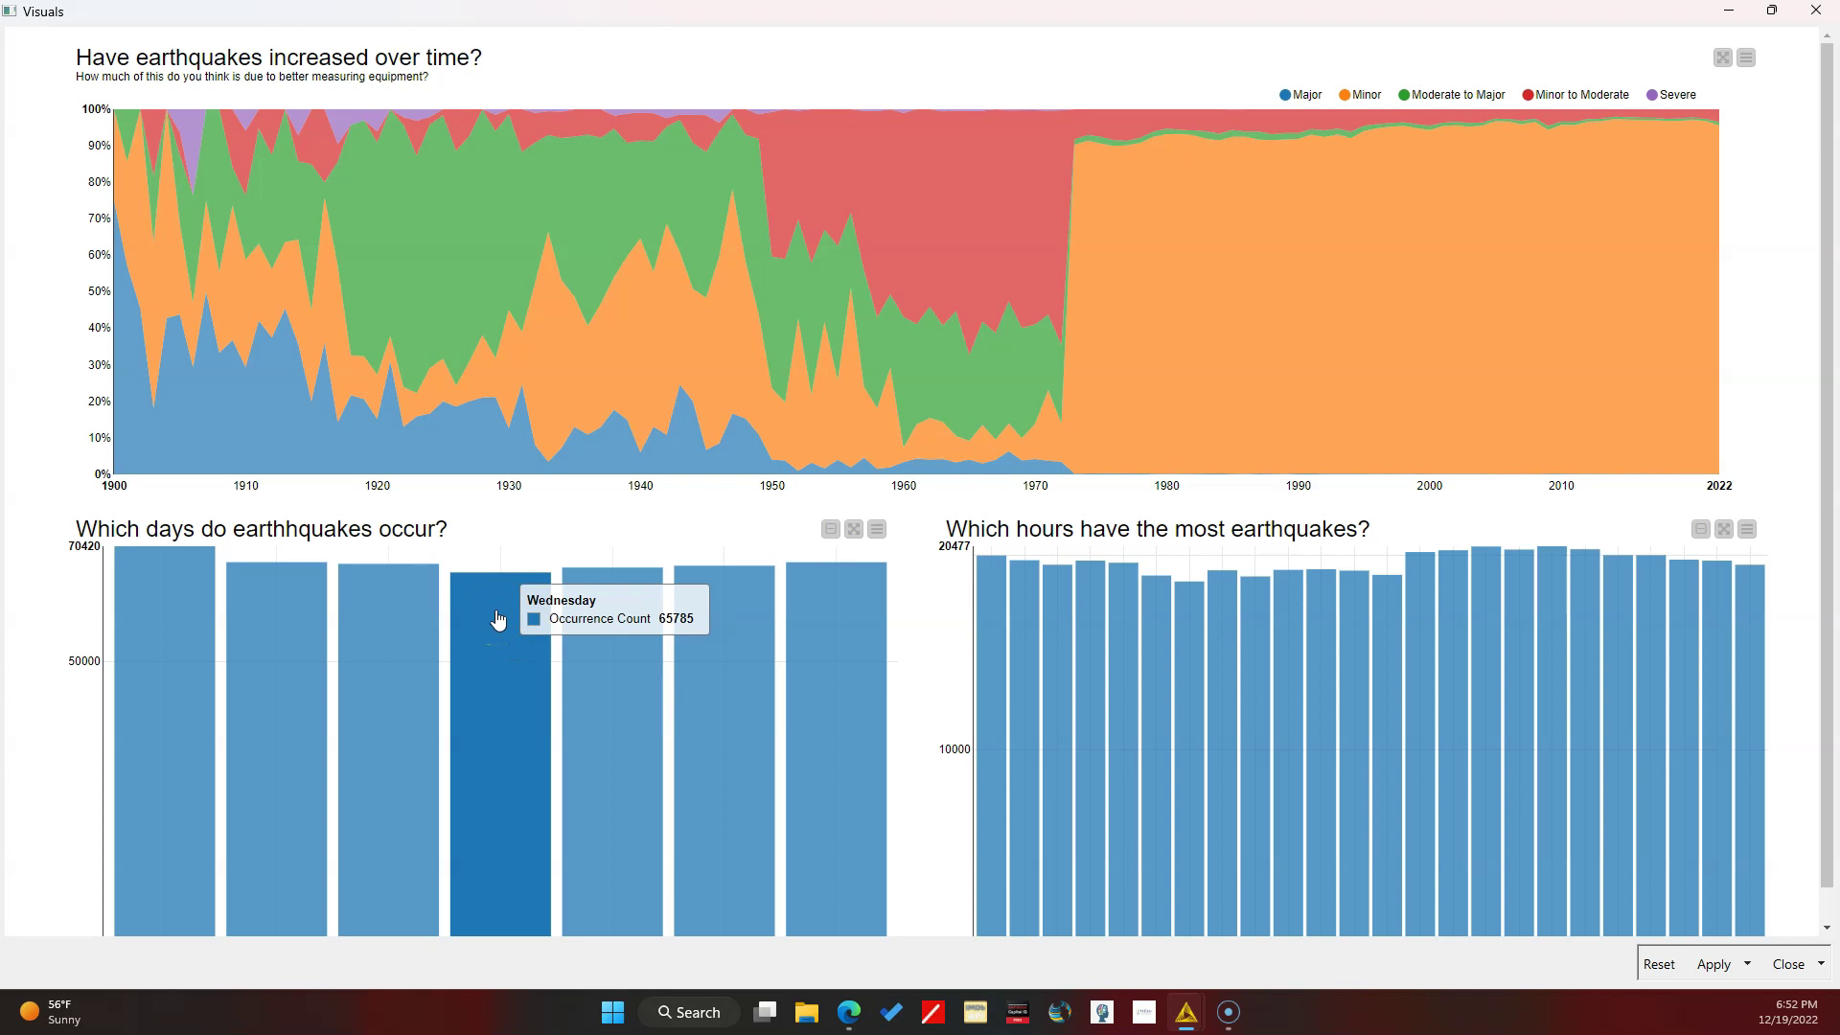
click(497, 618)
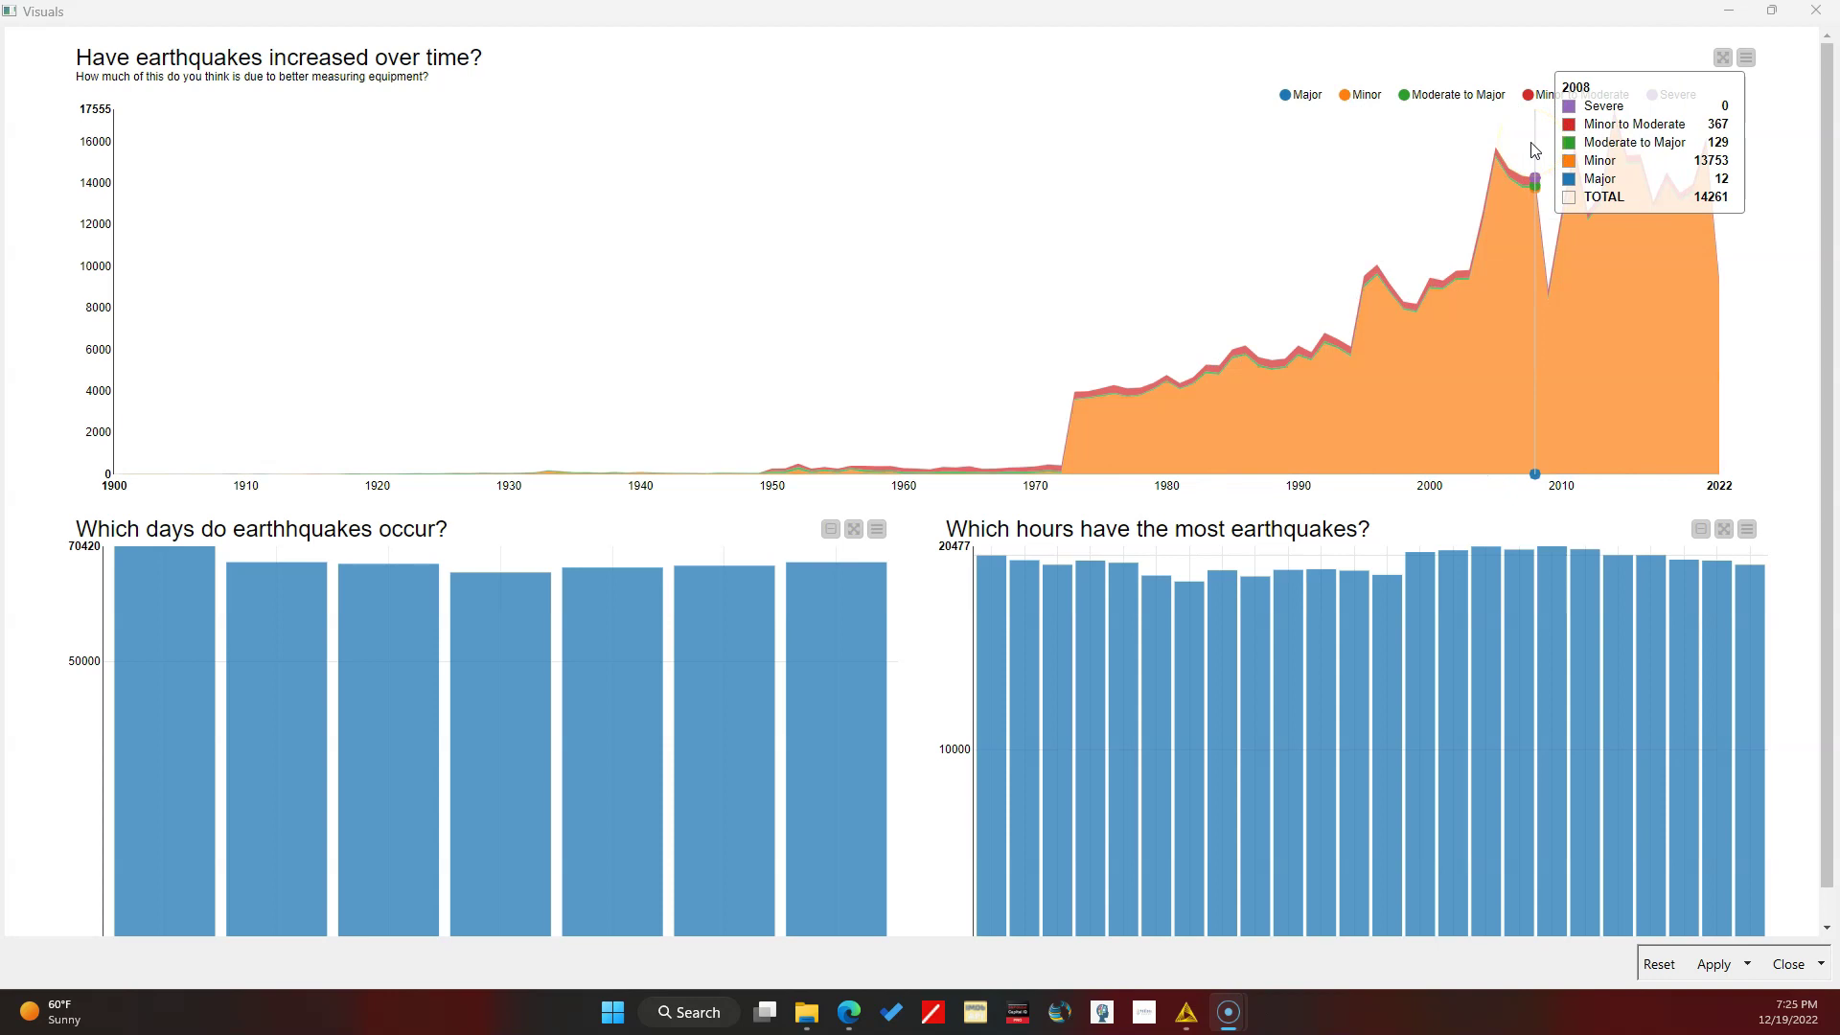
Step: Toggle off the Major, Minor, Moderate to Major and Minor to Moderate legend series, then re-toggle Minor to Moderate
click(1286, 96)
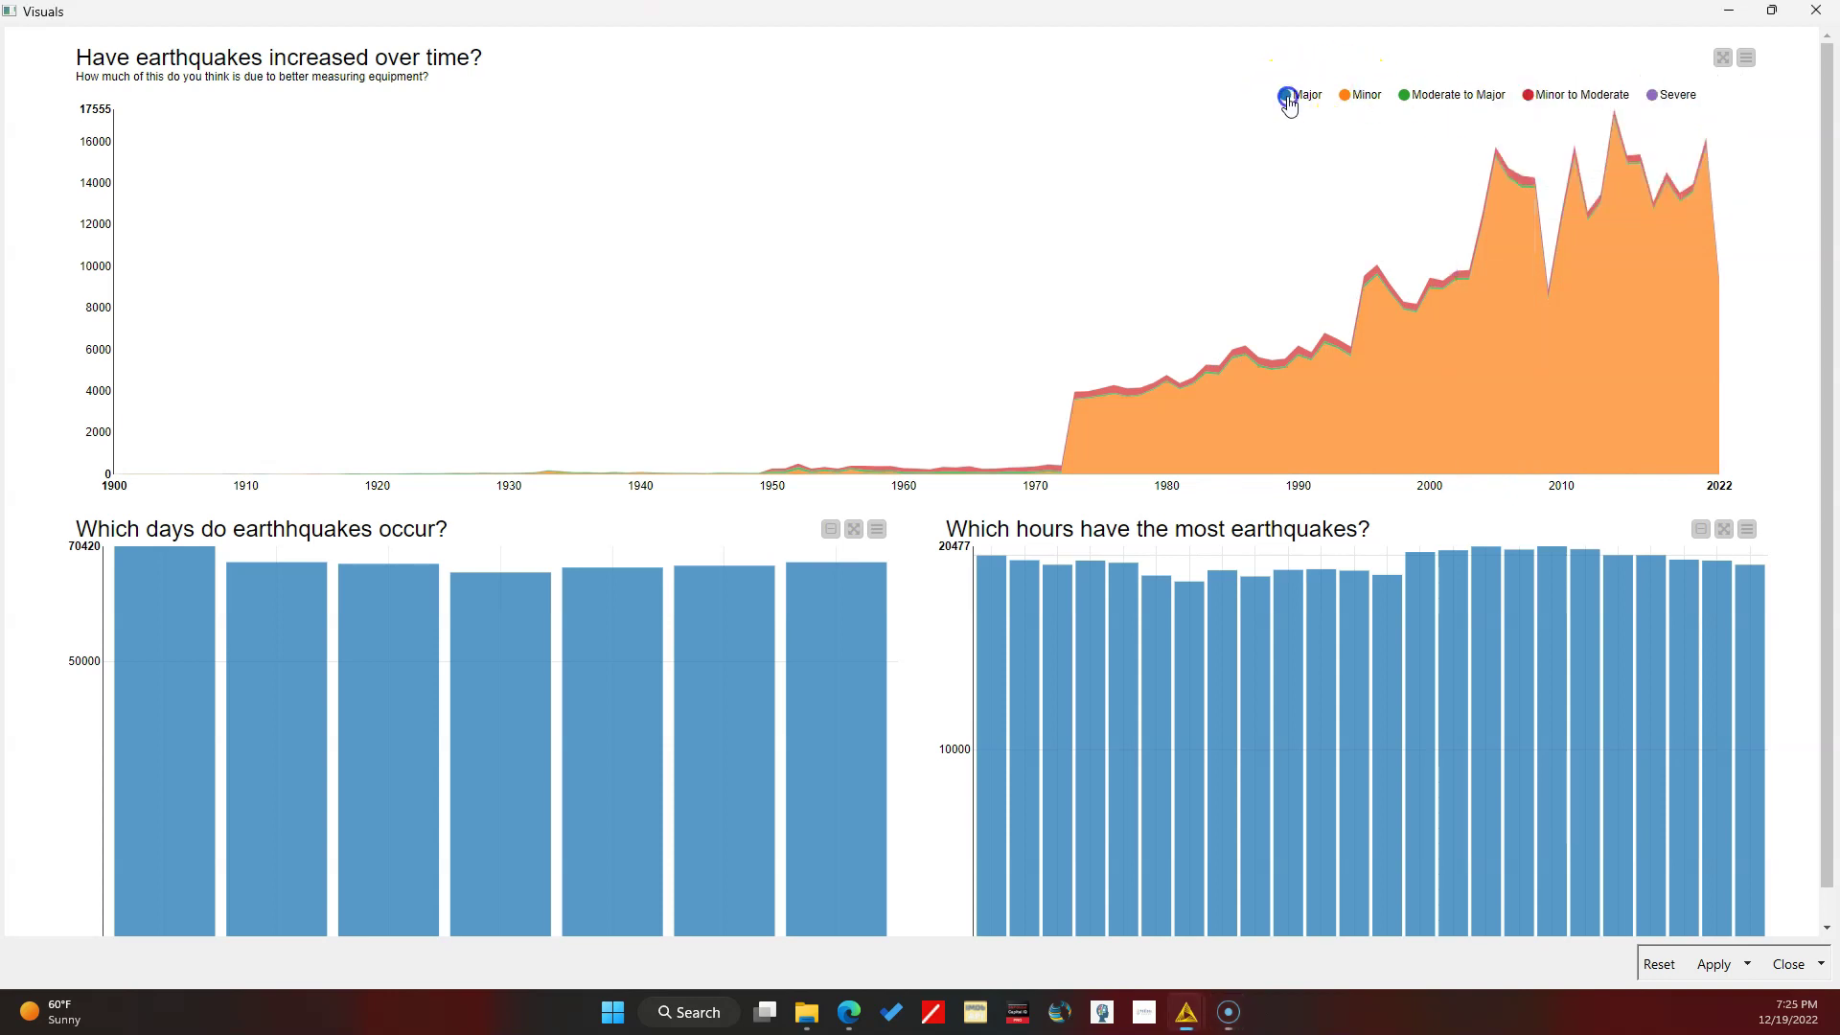
click(1344, 95)
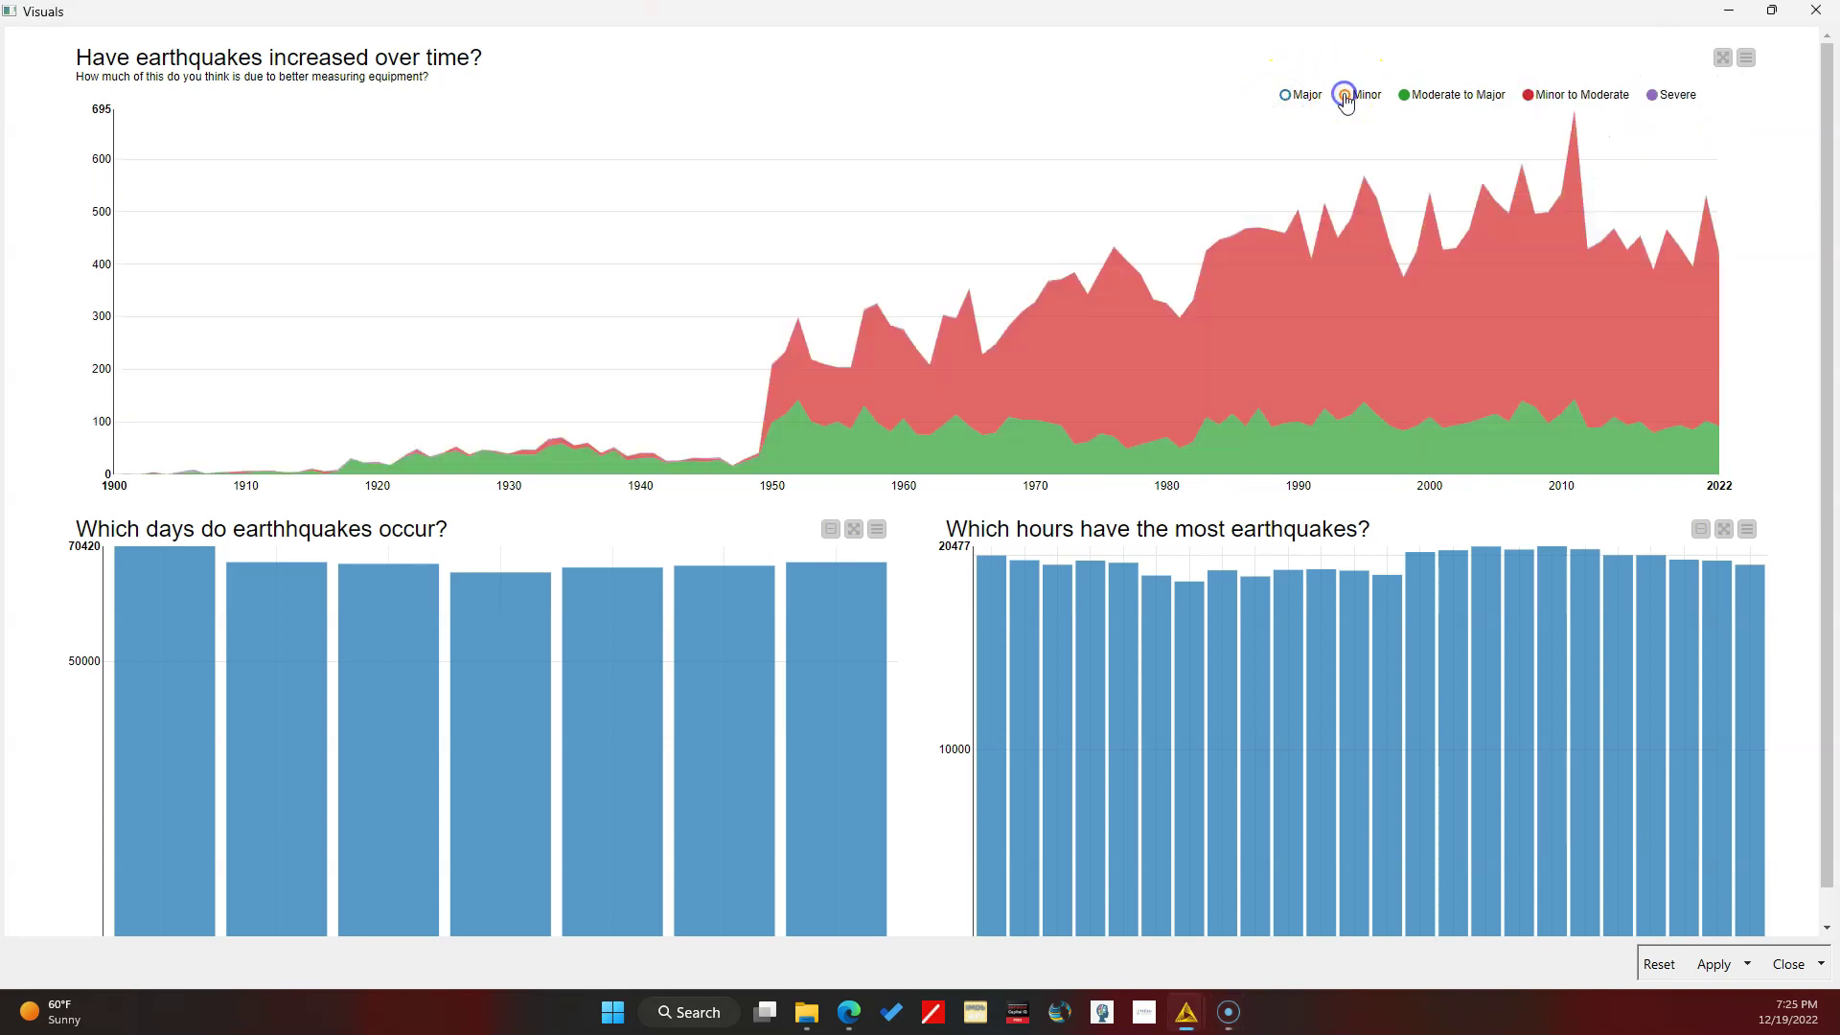
click(1404, 96)
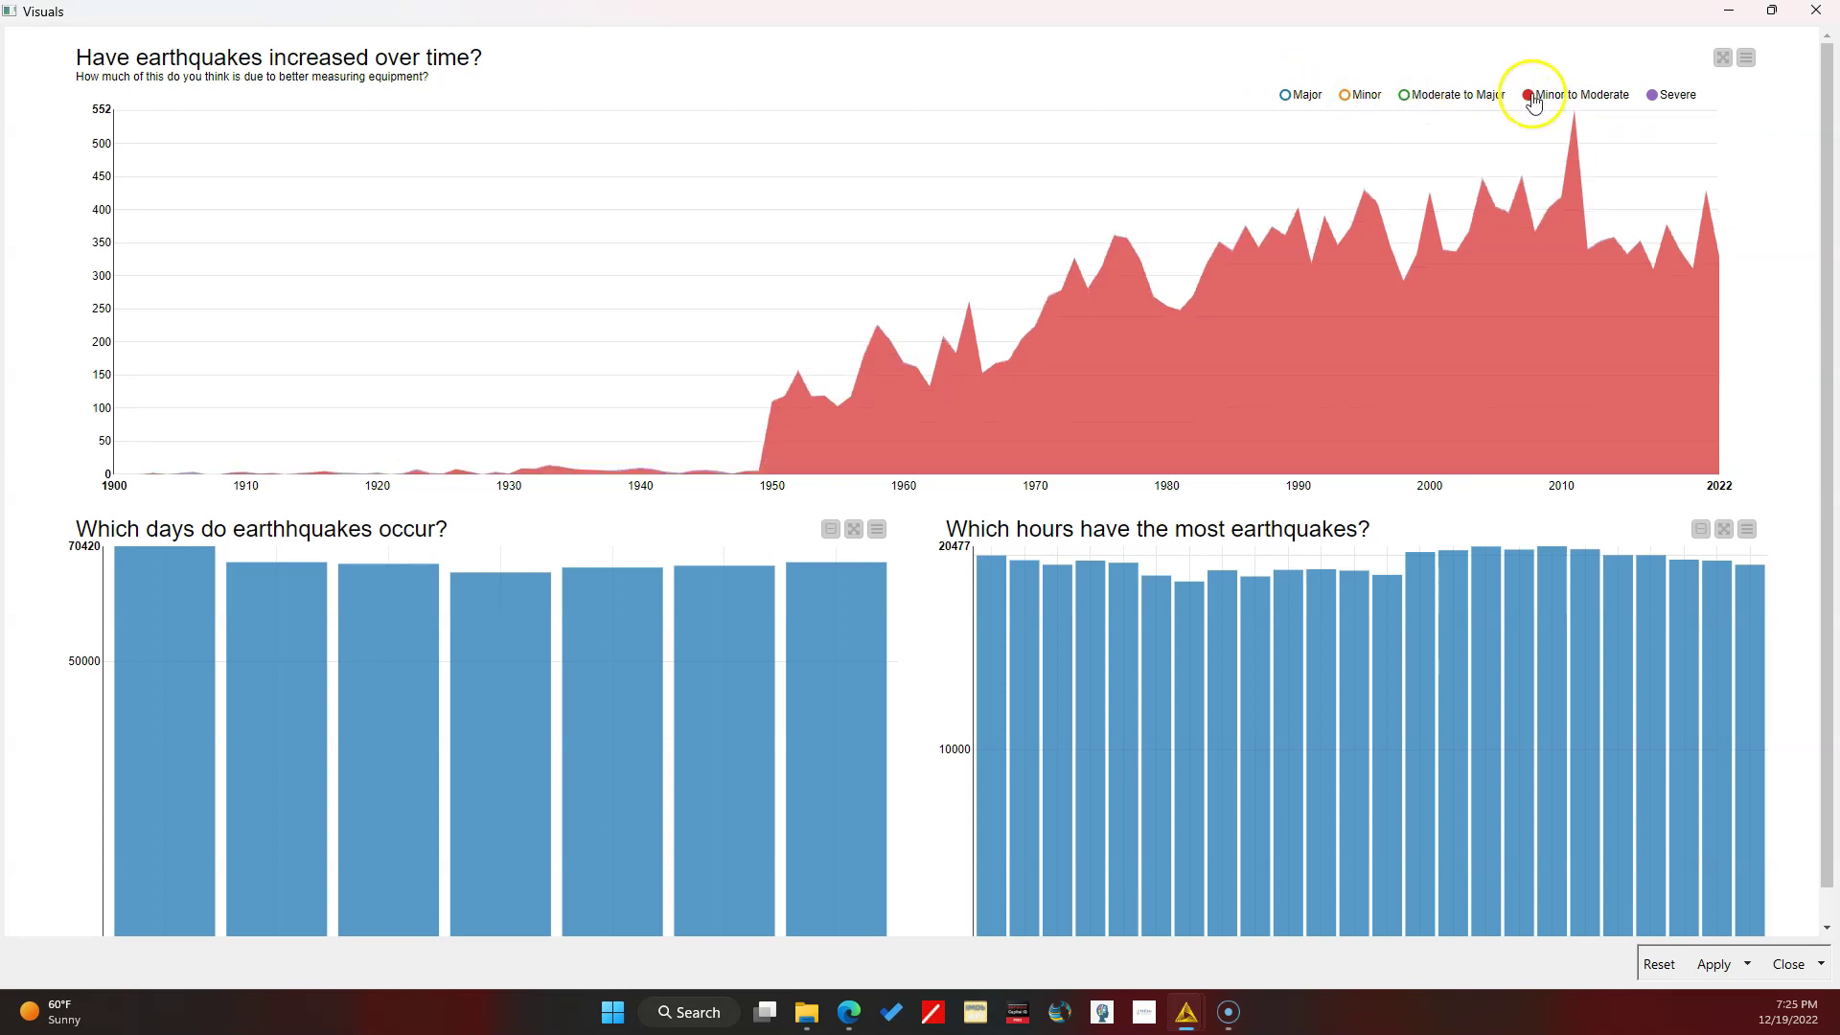
click(1529, 96)
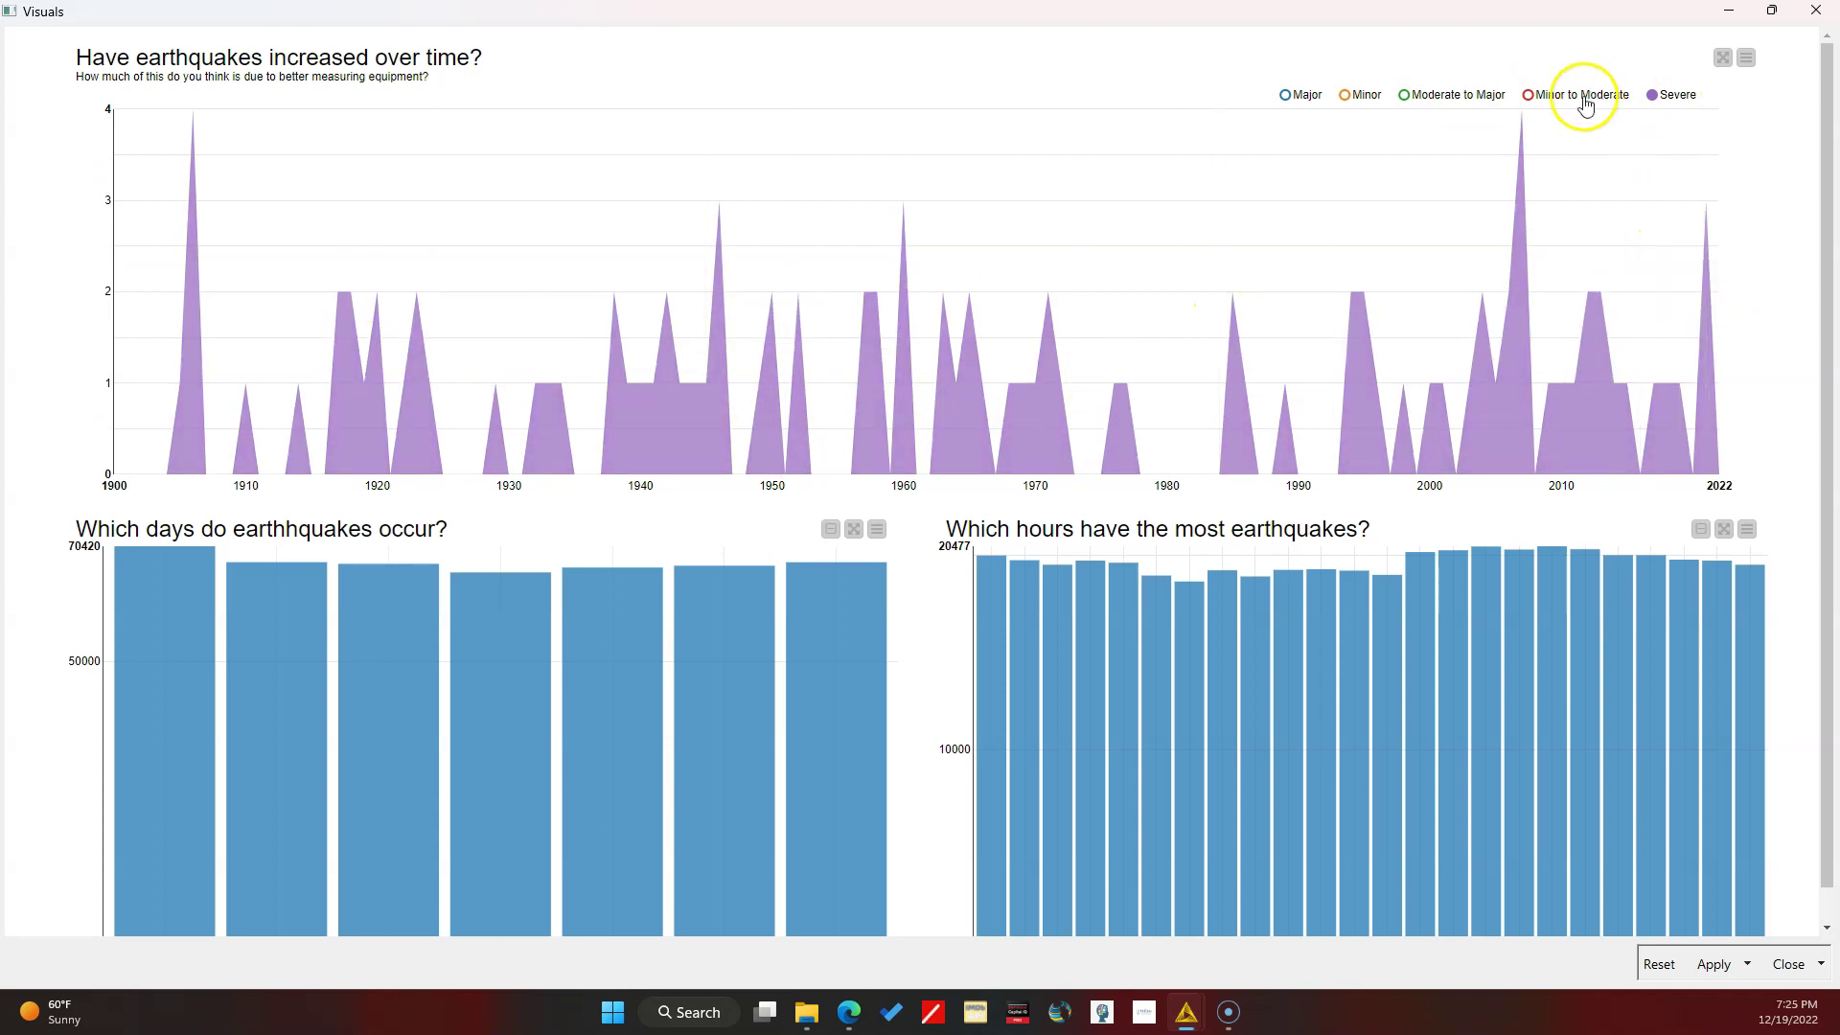
click(1532, 96)
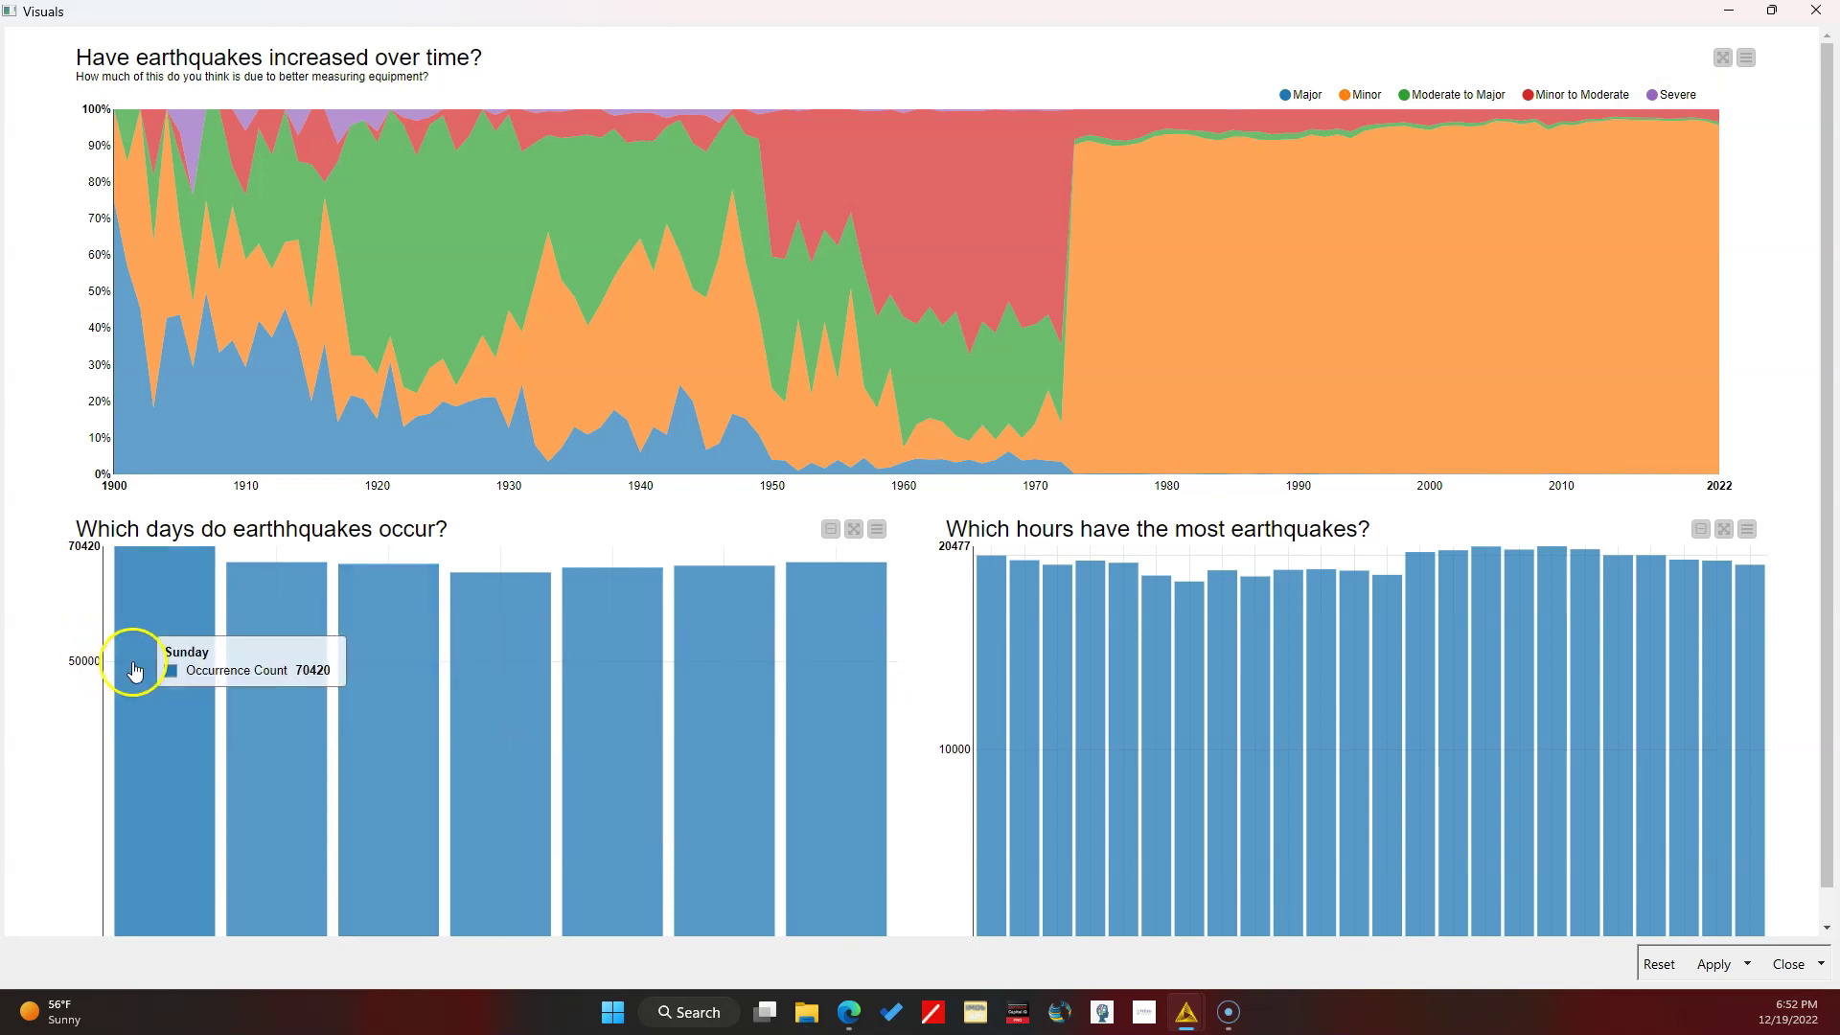
Step: Compare weekday earthquake counts on the bar chart and scroll through the dashboard
mouse_move(159, 679)
mouse_down()
mouse_move(444, 689)
mouse_move(508, 682)
mouse_move(440, 670)
mouse_move(780, 661)
mouse_move(317, 700)
mouse_move(143, 677)
mouse_move(730, 644)
mouse_move(411, 608)
mouse_move(361, 617)
mouse_move(754, 646)
mouse_up()
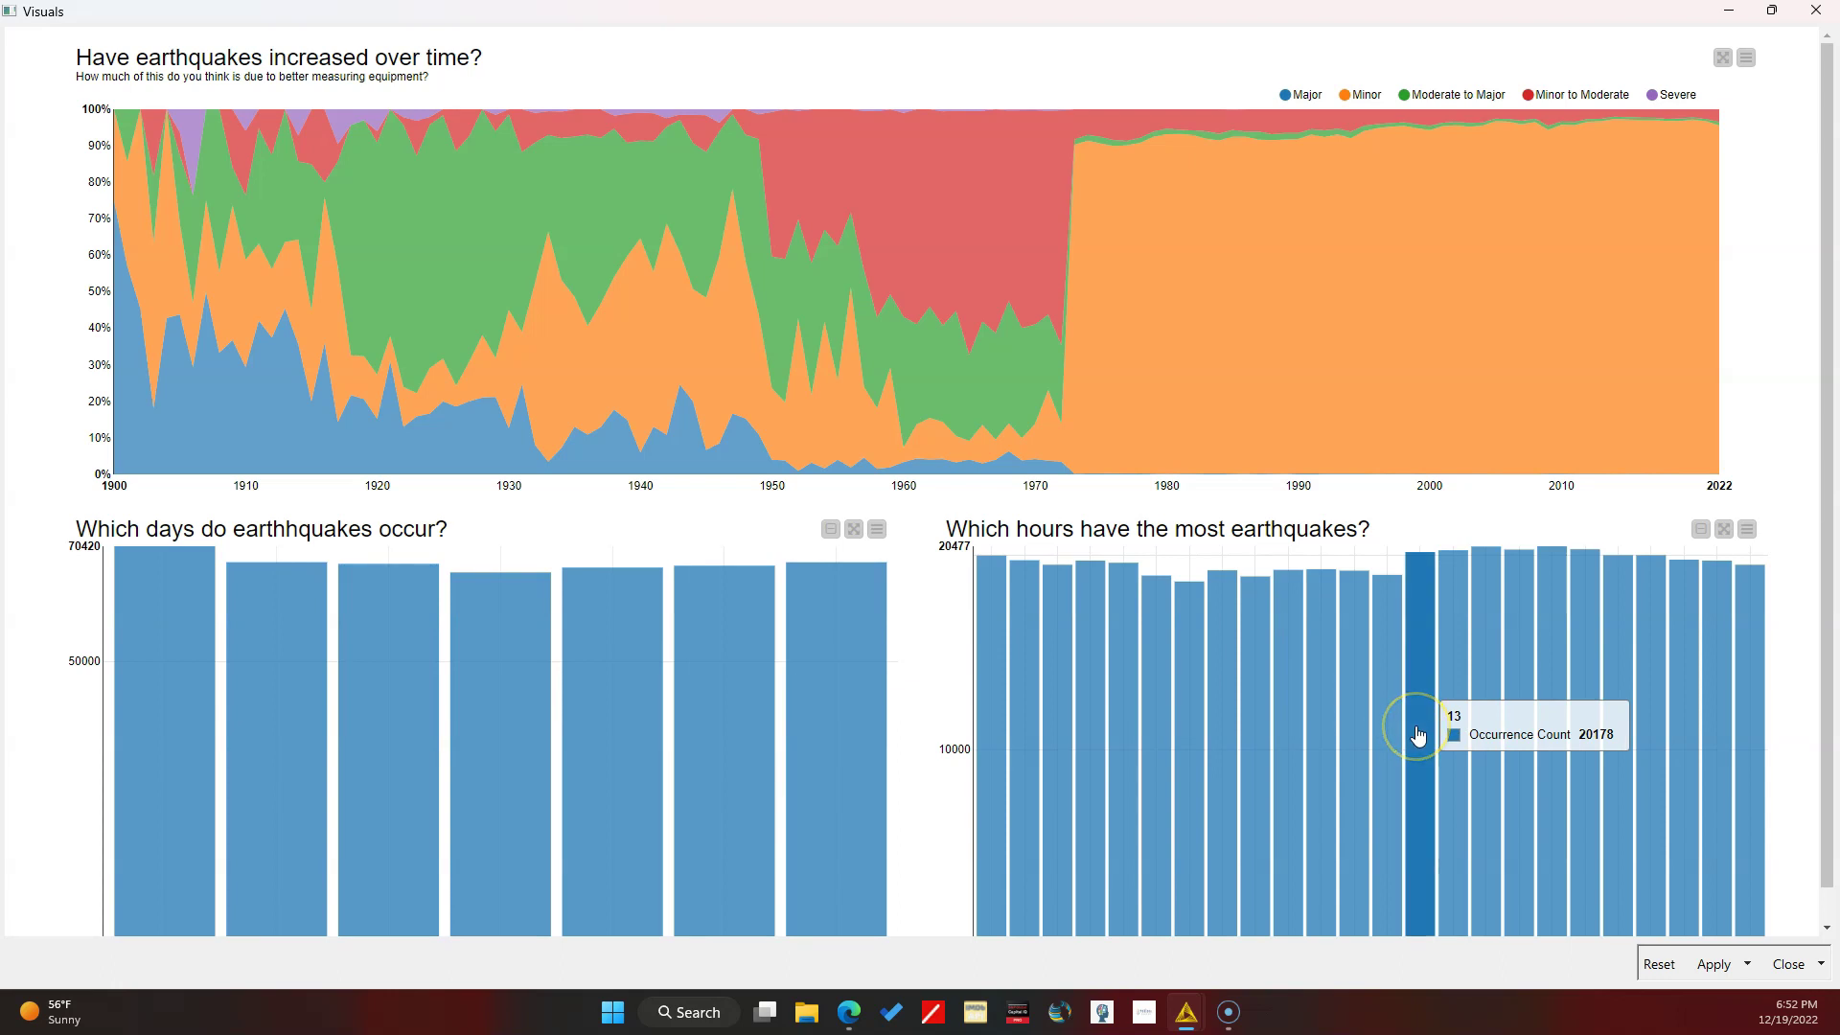
scroll(1418, 735, down, 1)
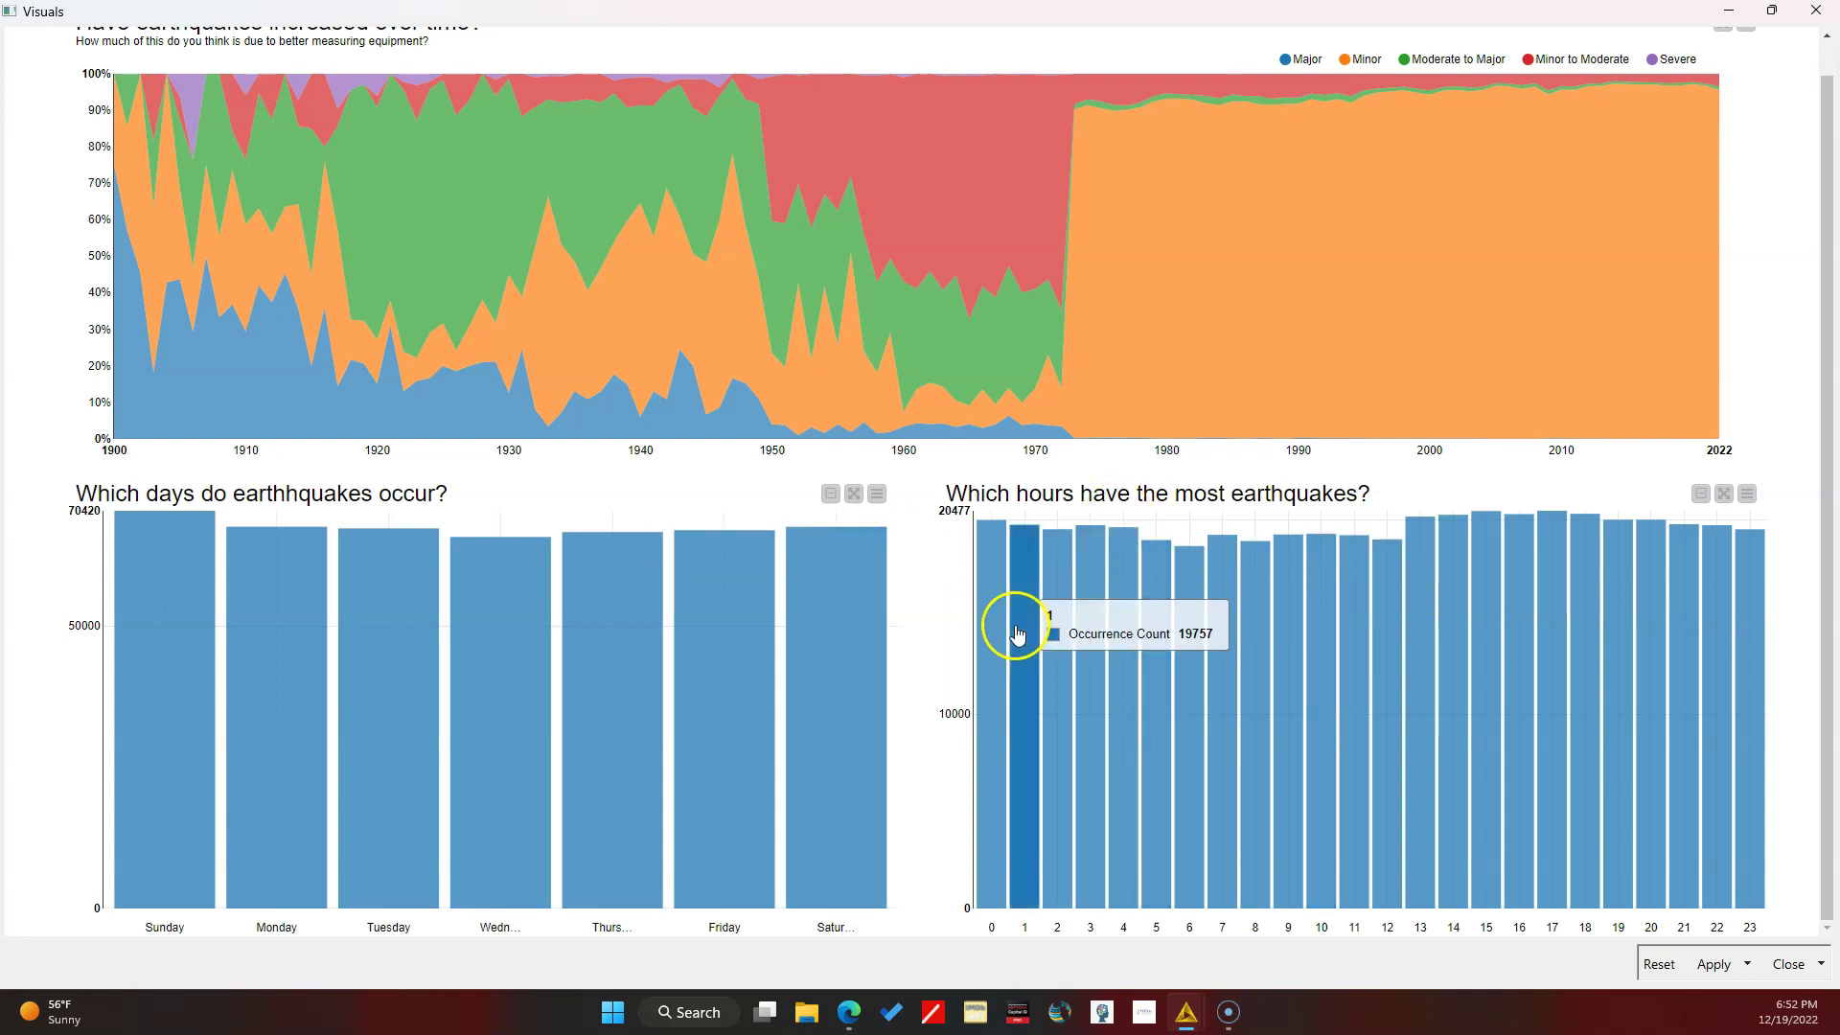
scroll(939, 738, up, 1)
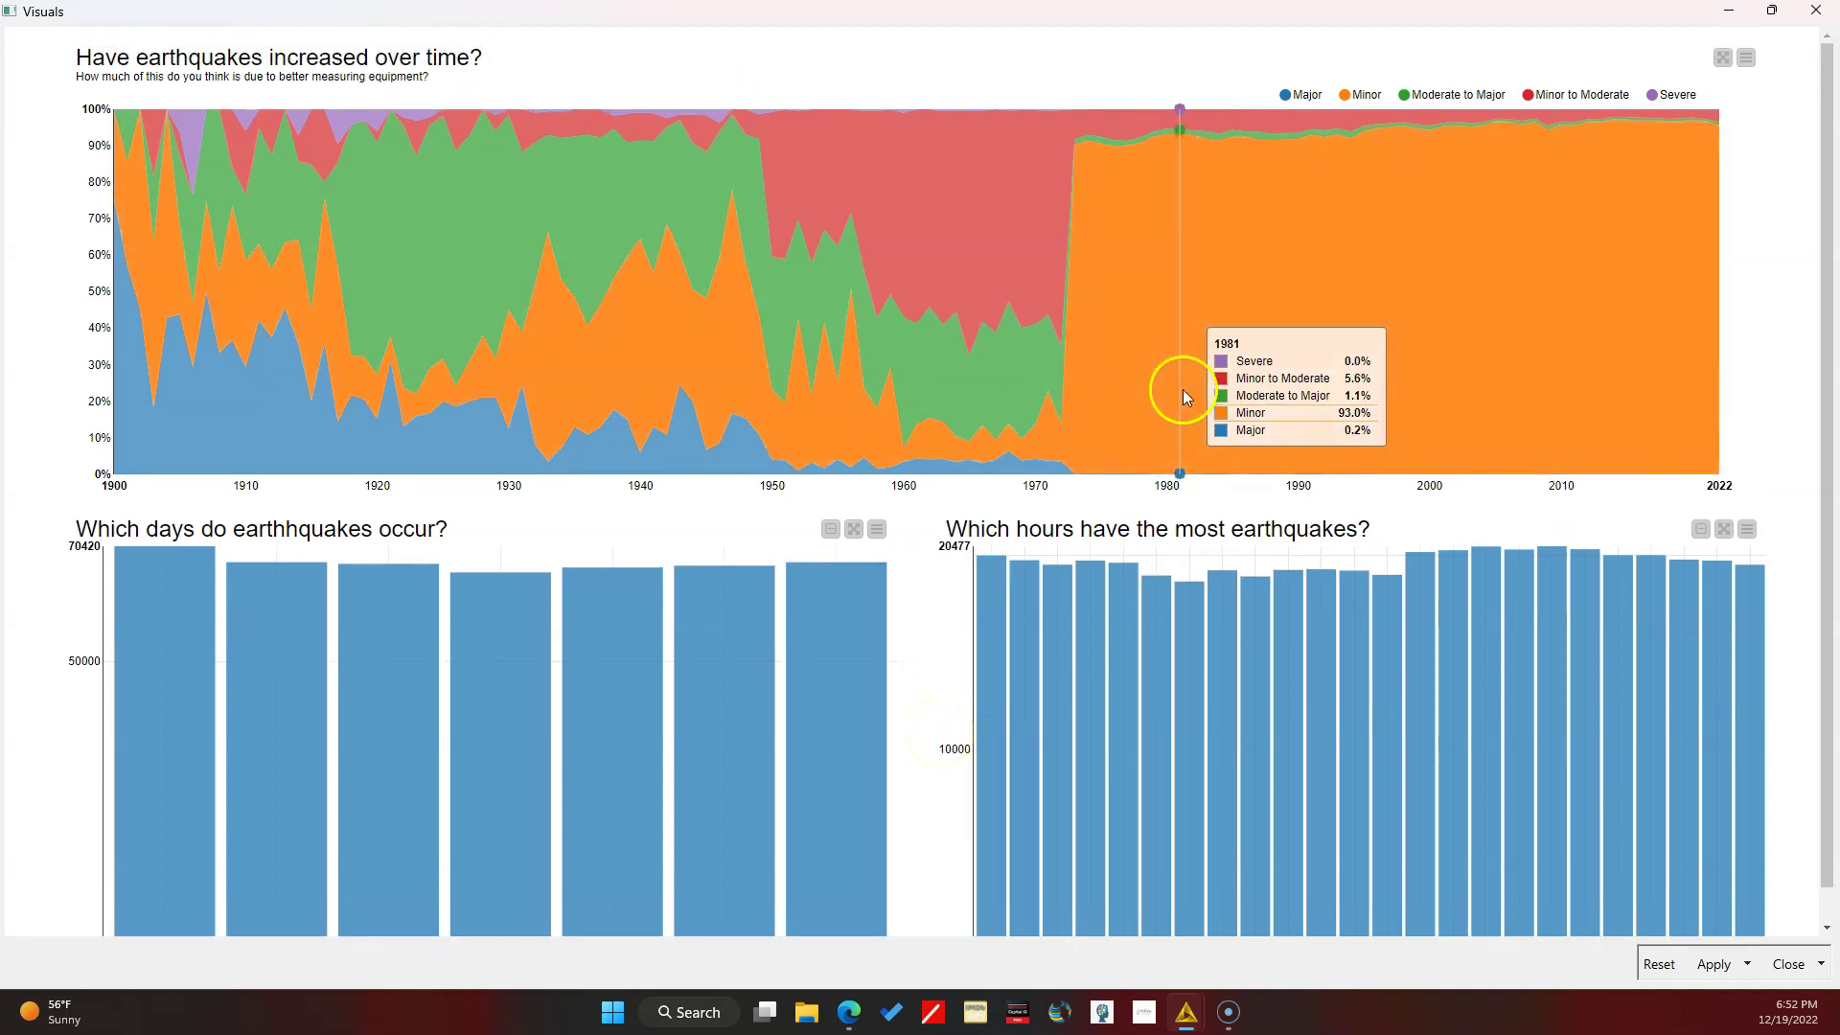